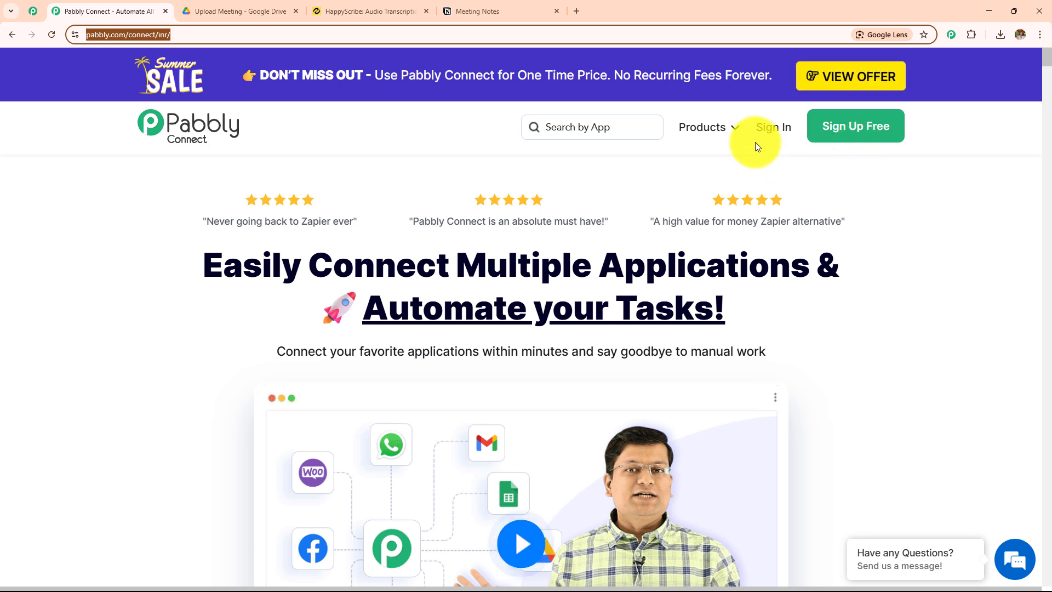
Sign in to the Pabbly account and open the Pabbly Connect dashboard
left_click(769, 129)
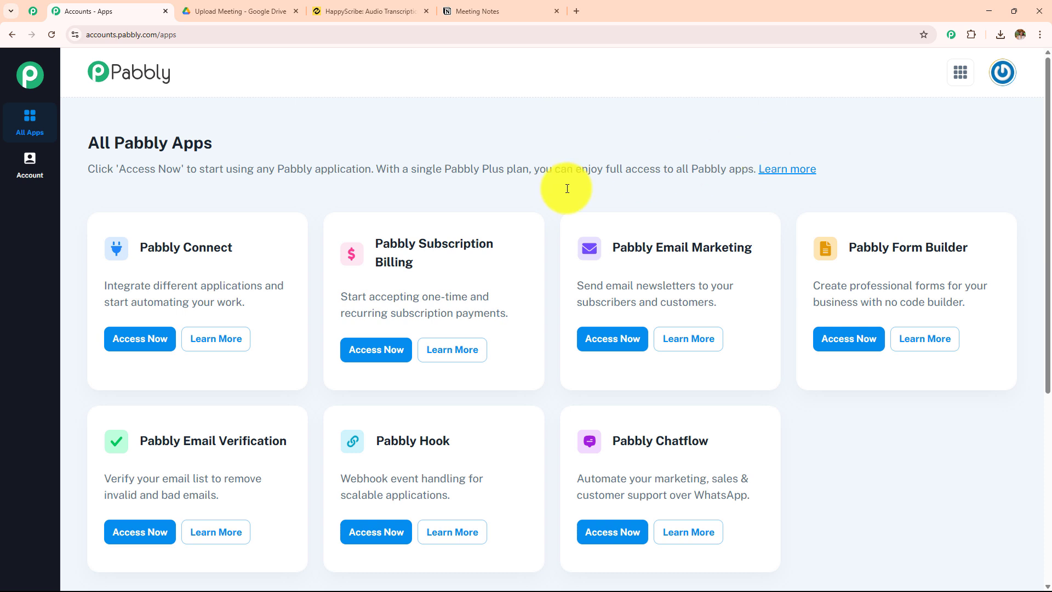
triple_click(255, 250)
left_click(167, 352)
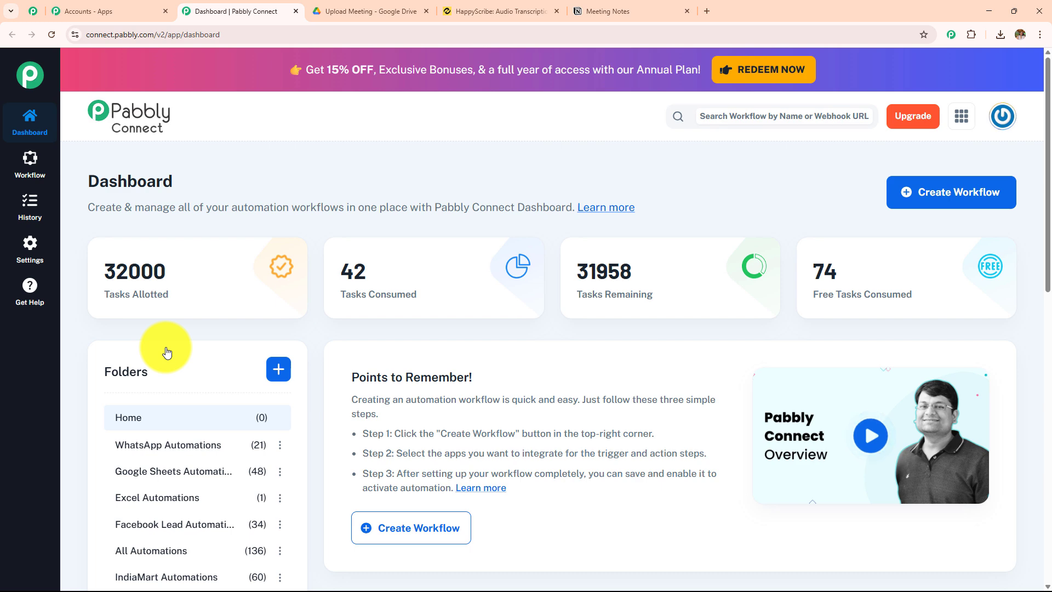
scroll(286, 402, "down", 5)
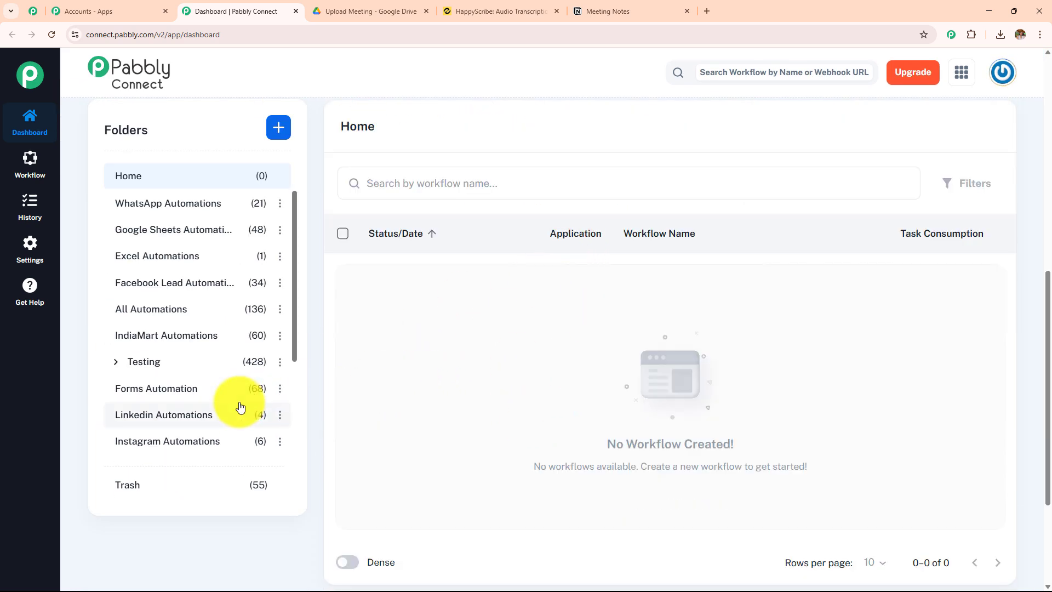
scroll(237, 409, "up", 6)
scroll(239, 405, "up", 2)
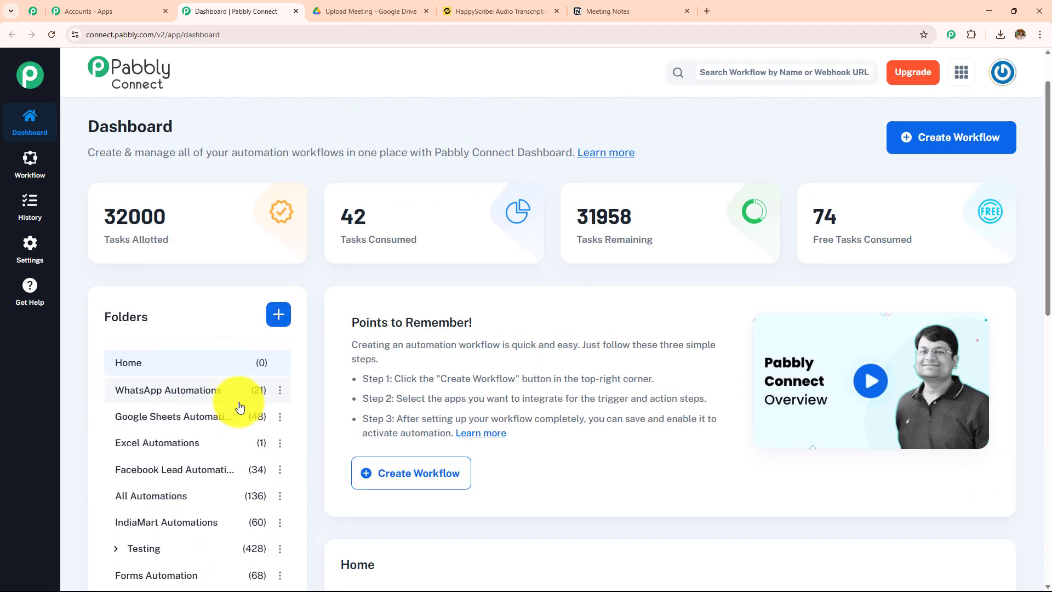
left_click(281, 315)
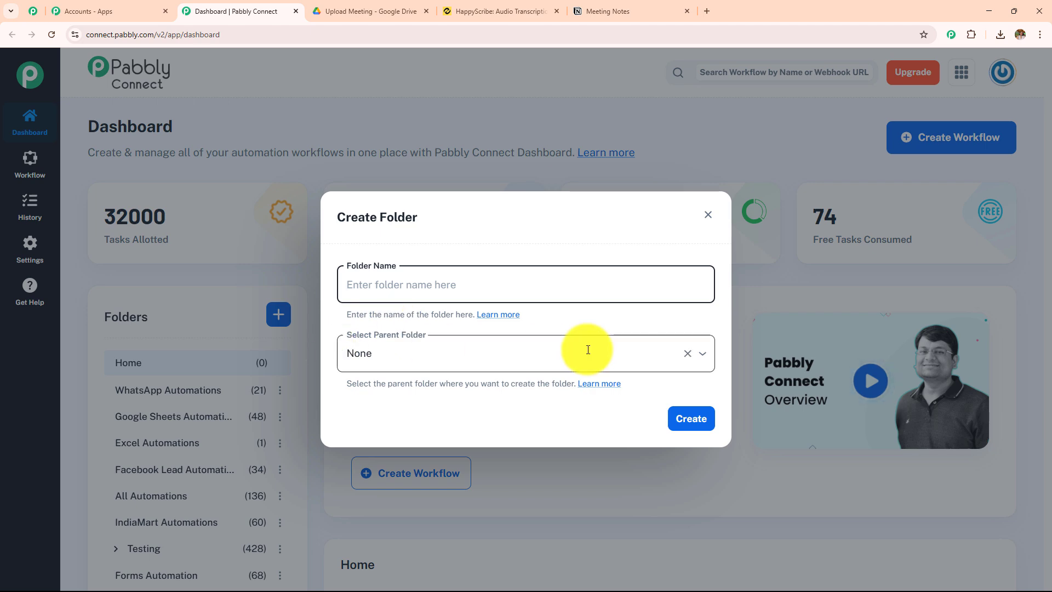
left_click(708, 215)
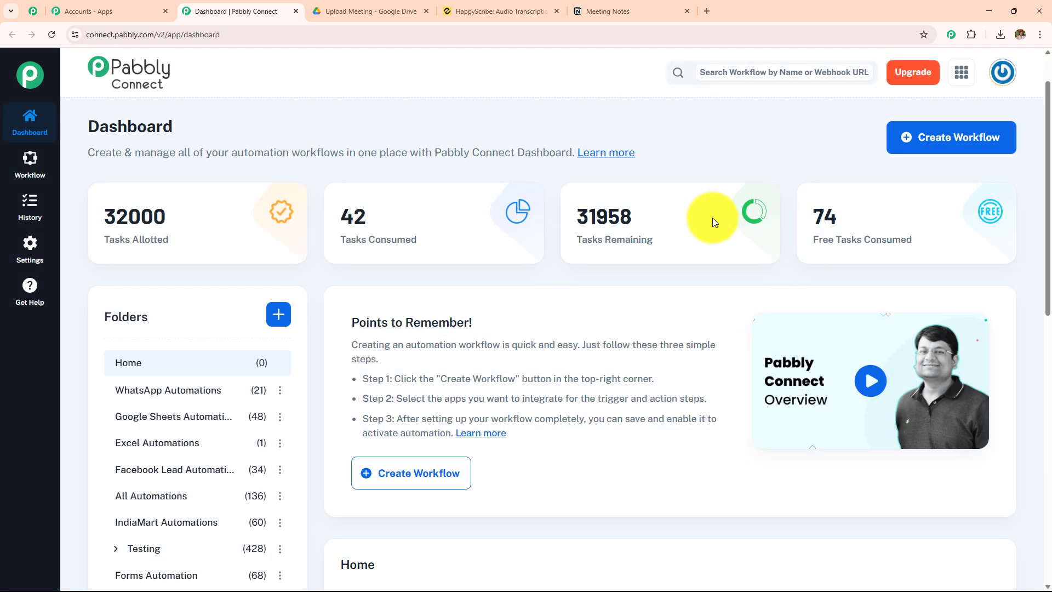
Start a new workflow and name it "Transcribe Audio Files, Summarize Using AI Agent and Store in Notion"
left_click(899, 146)
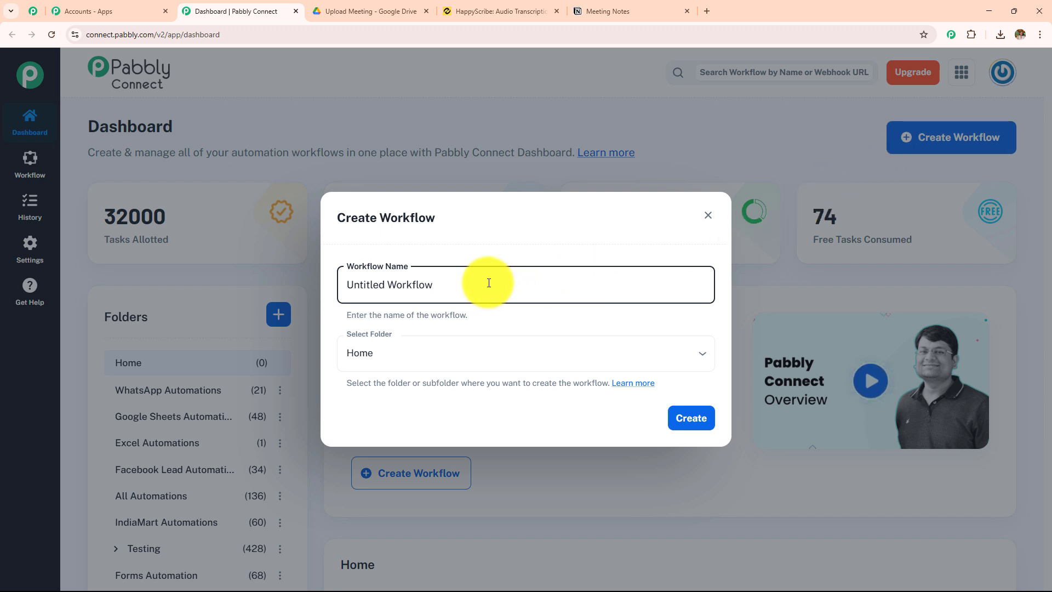
left_click_drag(489, 283, 330, 290)
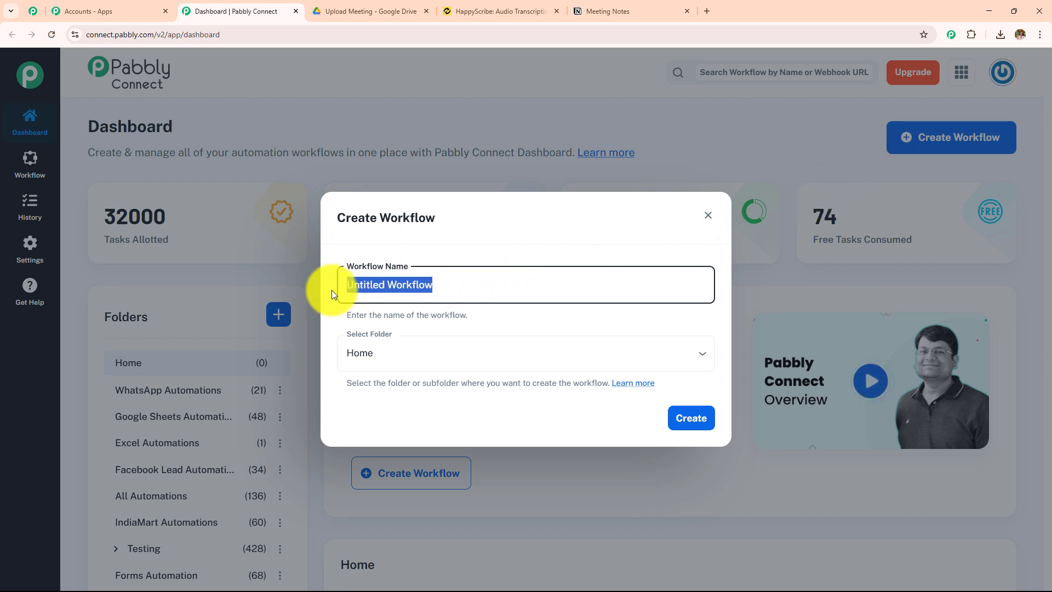
key("BackSpace")
left_click(496, 362)
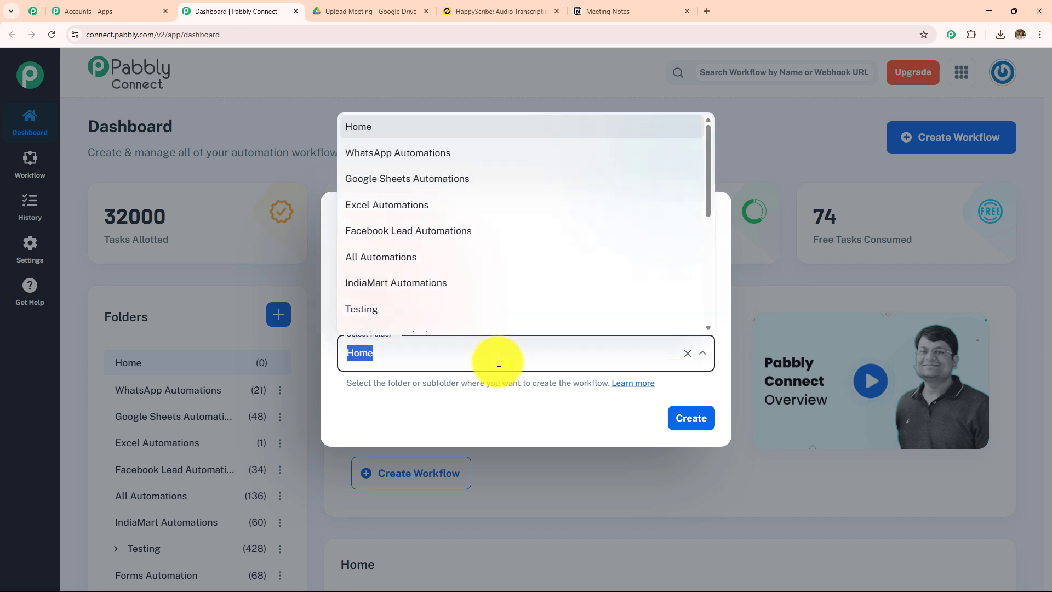
scroll(493, 274, "down", 5)
scroll(481, 281, "up", 5)
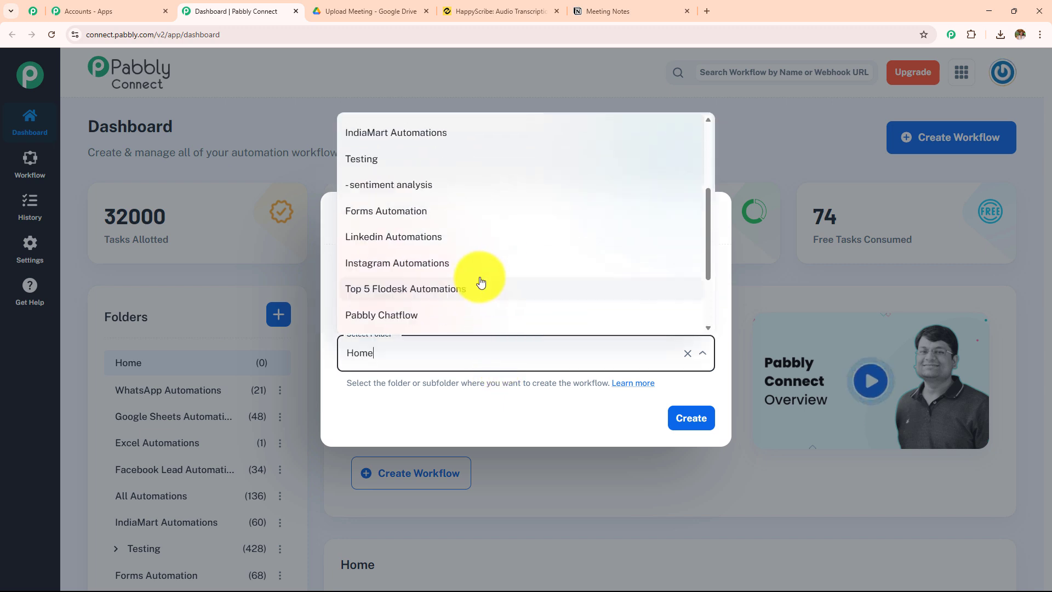
left_click(497, 363)
left_click(527, 282)
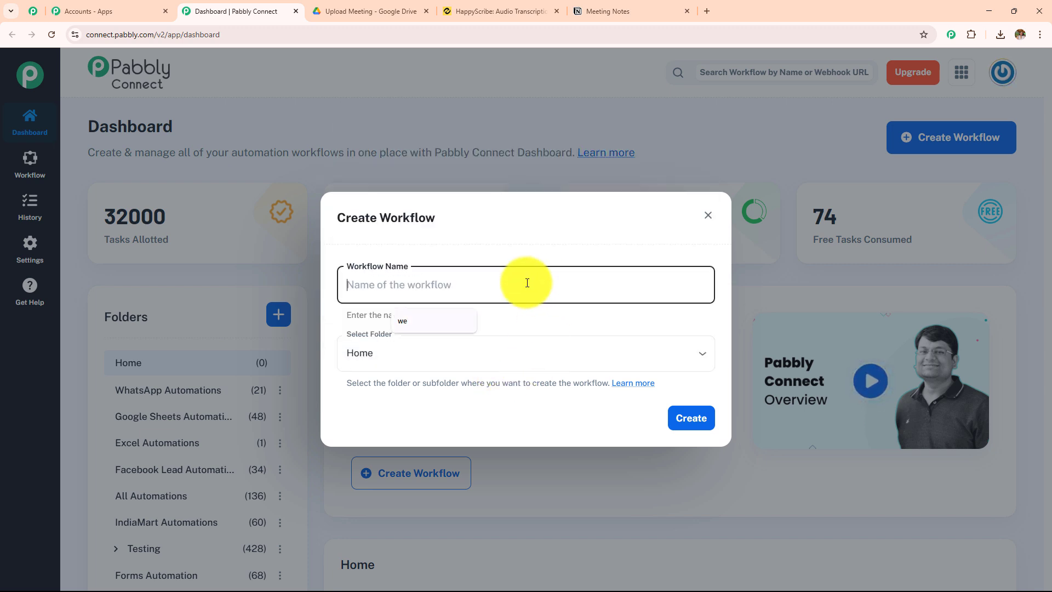
type("Transcribe Audio Files, Summarize Using AI Agent and Store in Notion")
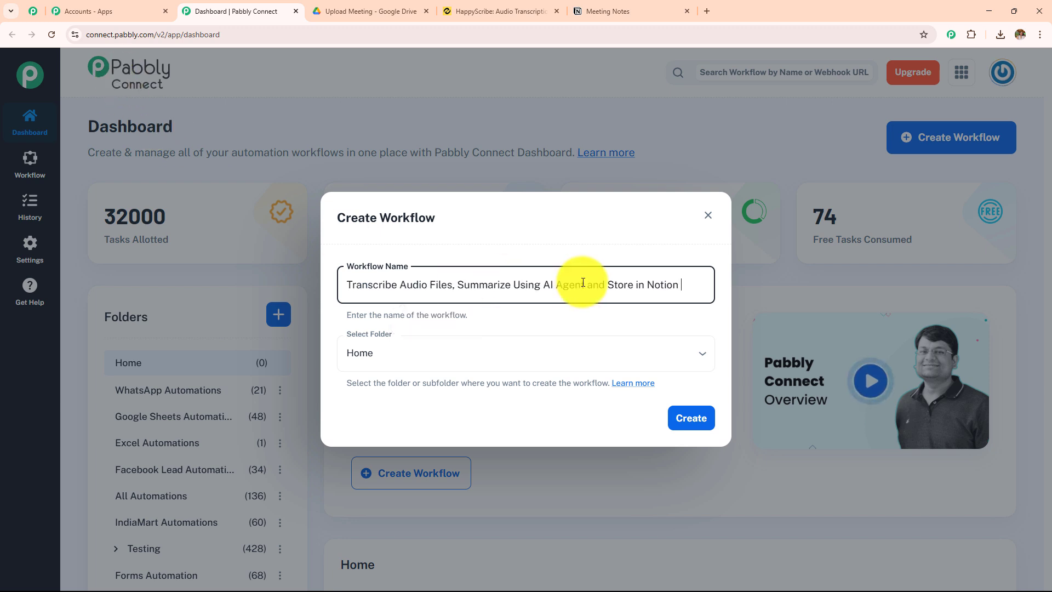
left_click_drag(695, 280, 301, 298)
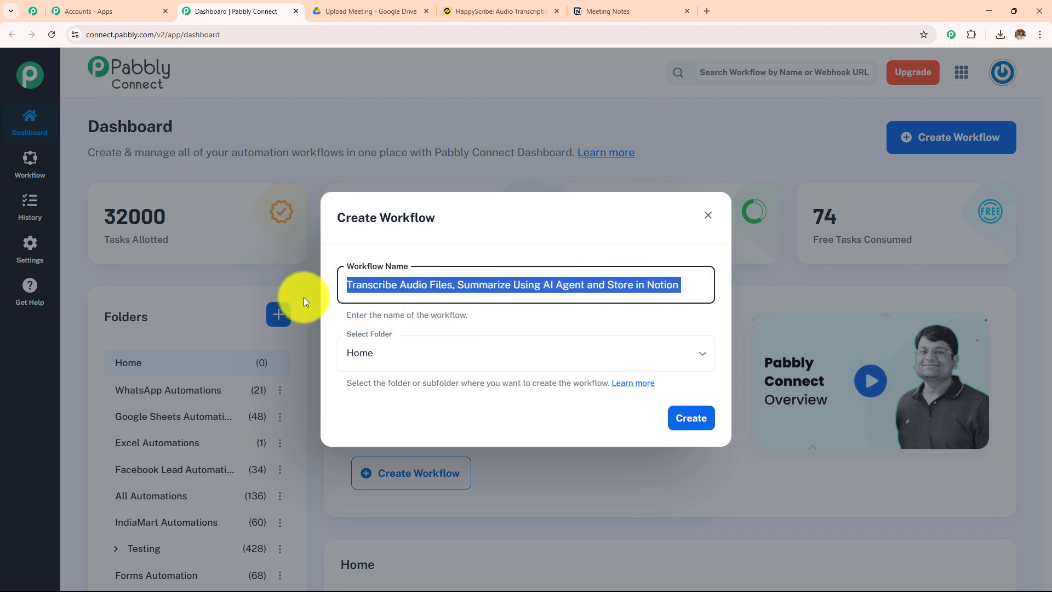
Assign the new workflow to the AI Agent folder and create it
left_click(508, 352)
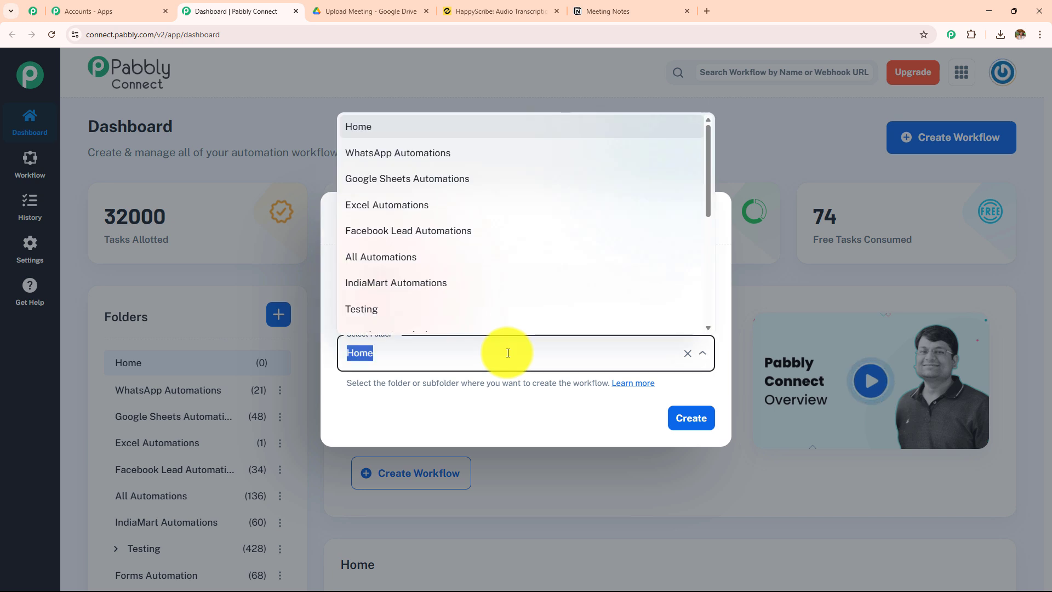
scroll(513, 291, "down", 5)
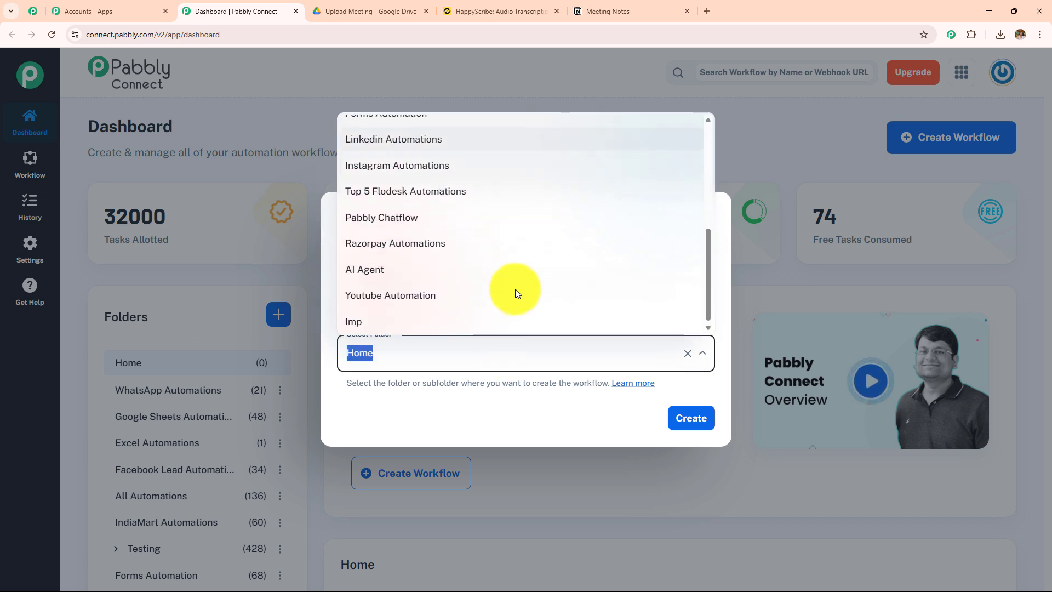
scroll(516, 295, "up", 5)
scroll(516, 295, "down", 4)
scroll(516, 295, "down", 1)
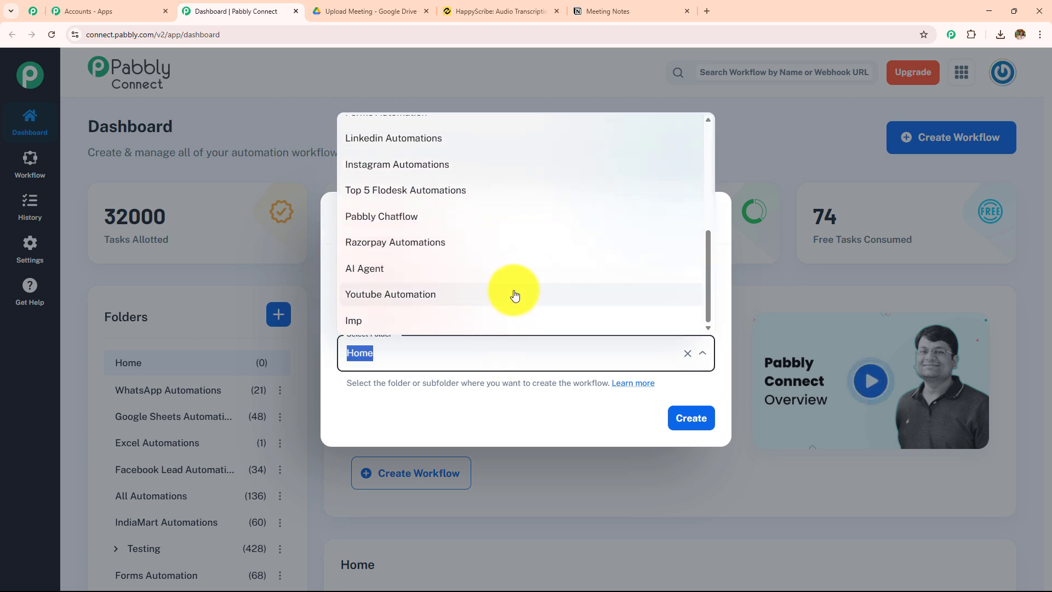
left_click(503, 277)
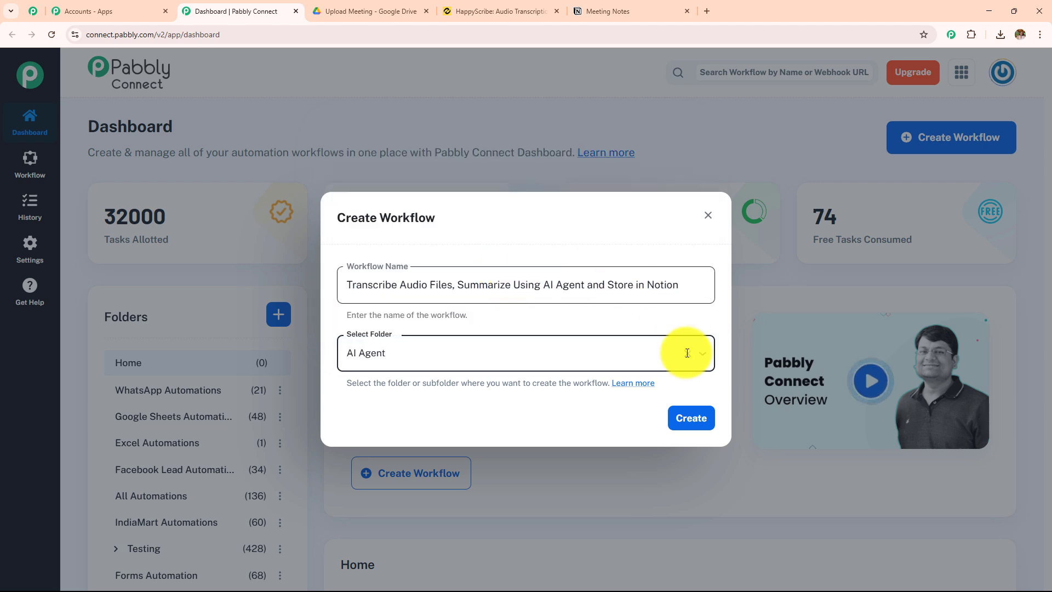
left_click(689, 420)
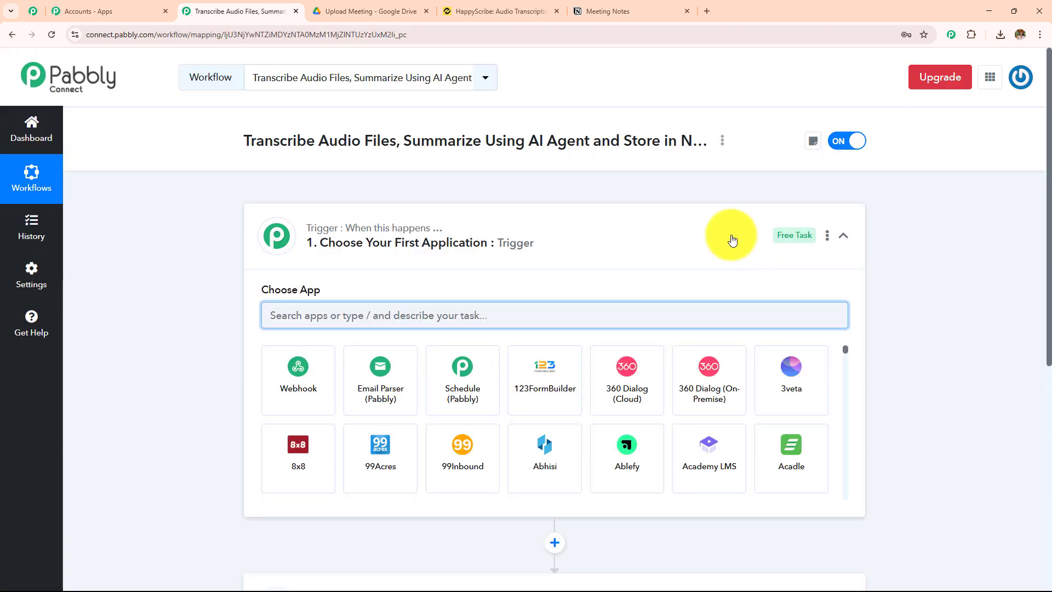
Examine the workflow's trigger and action layout, the Upload Meeting folder in Google Drive, the HappyScribe workspace and the Meeting Notes page in Notion
left_click(728, 237)
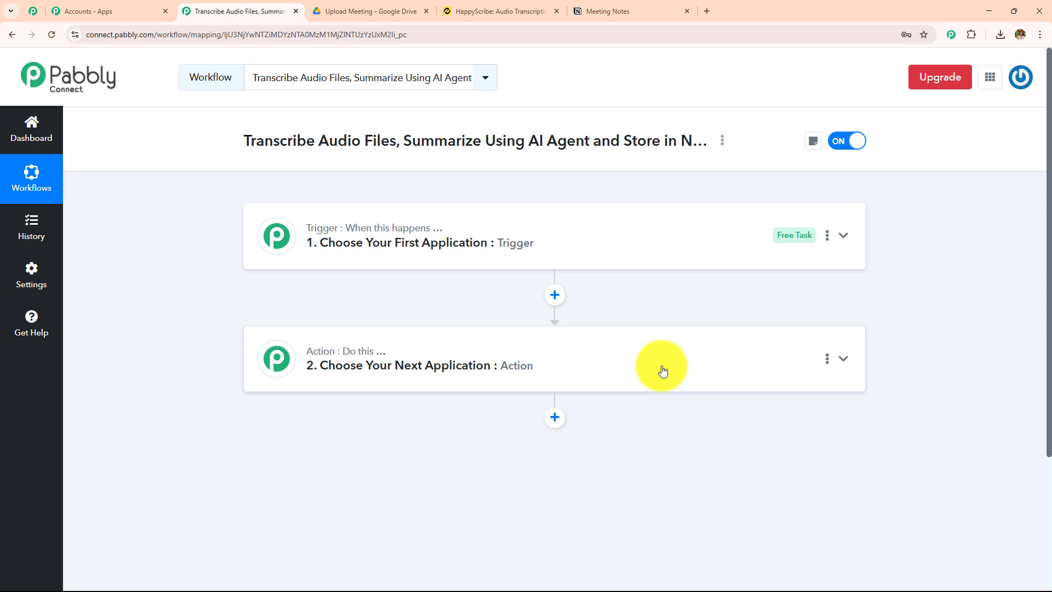
left_click(353, 12)
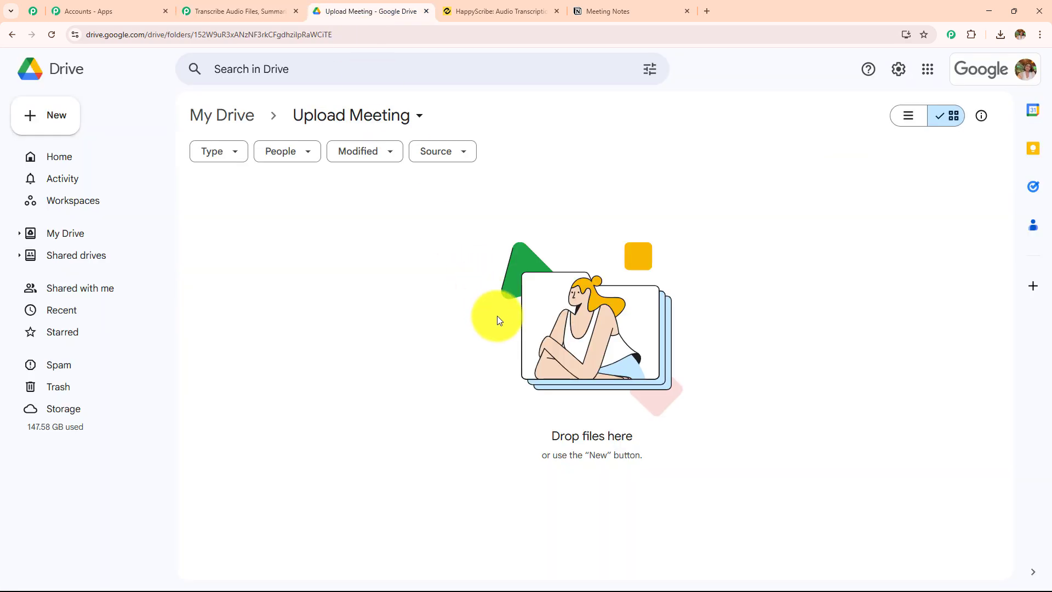
left_click(240, 11)
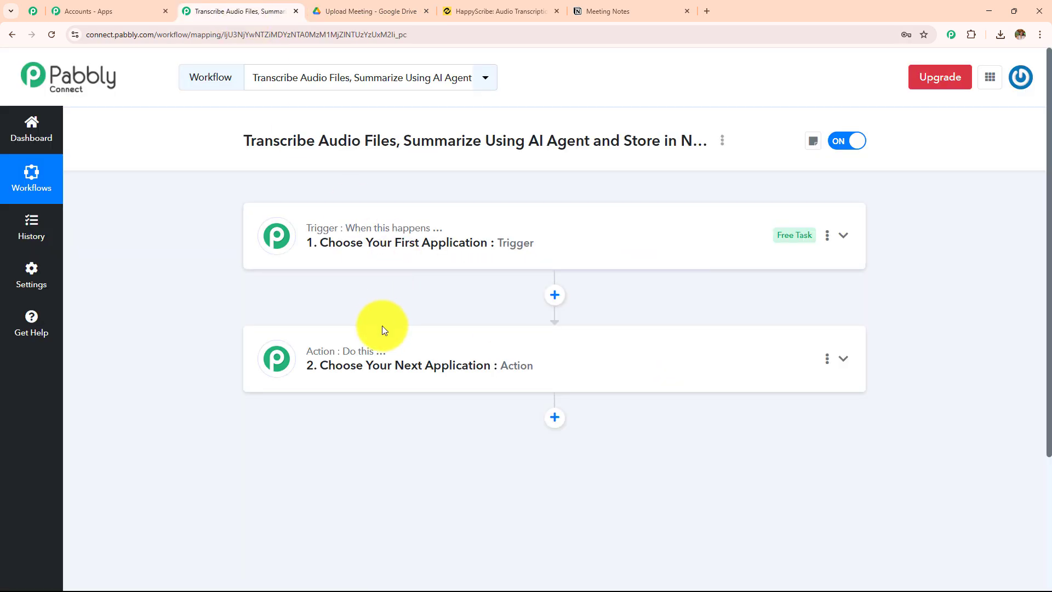
left_click(525, 10)
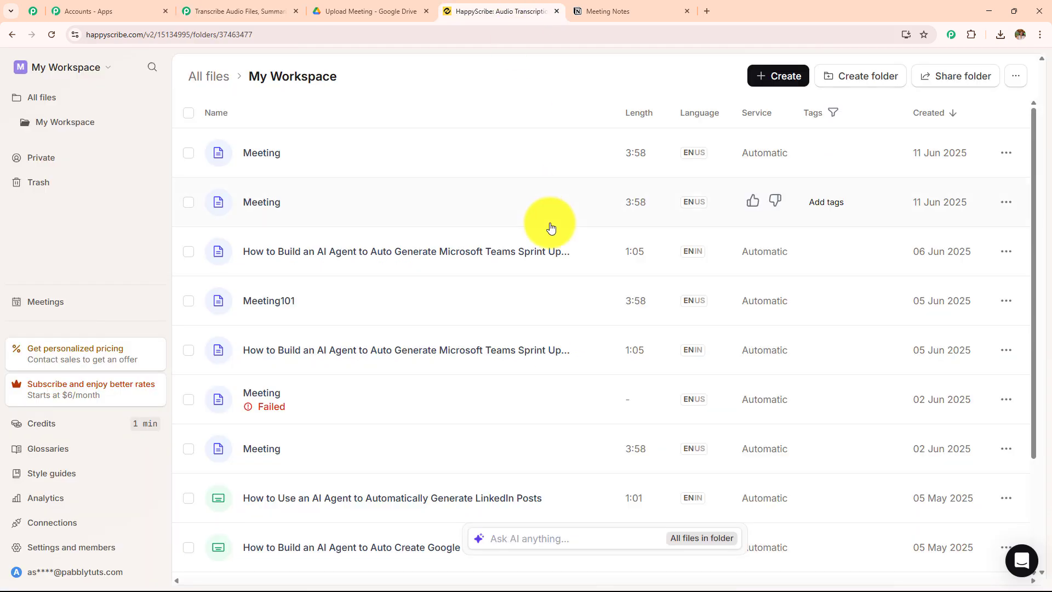
left_click(621, 12)
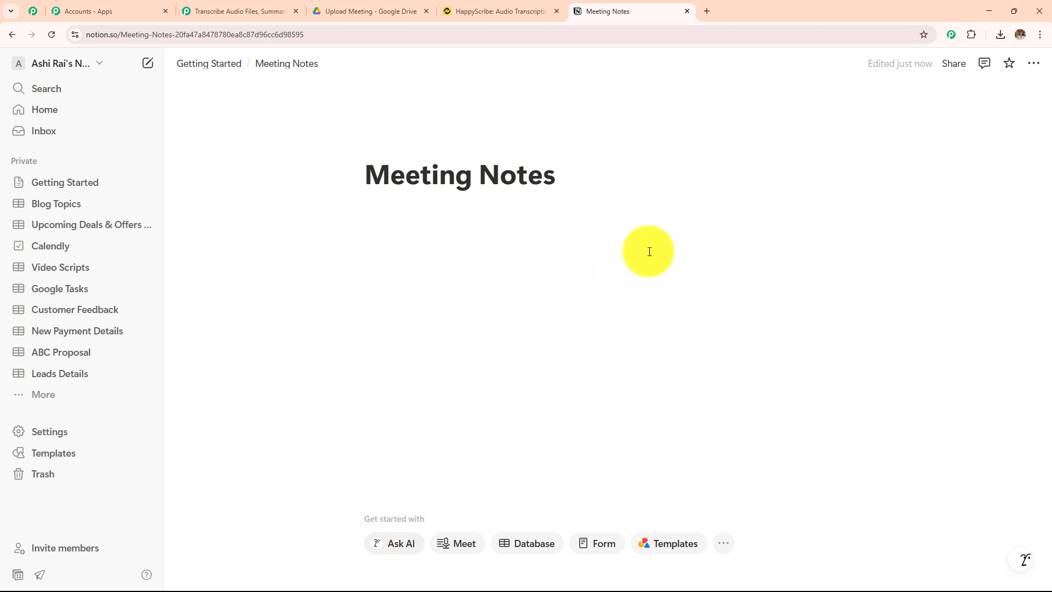
left_click(243, 11)
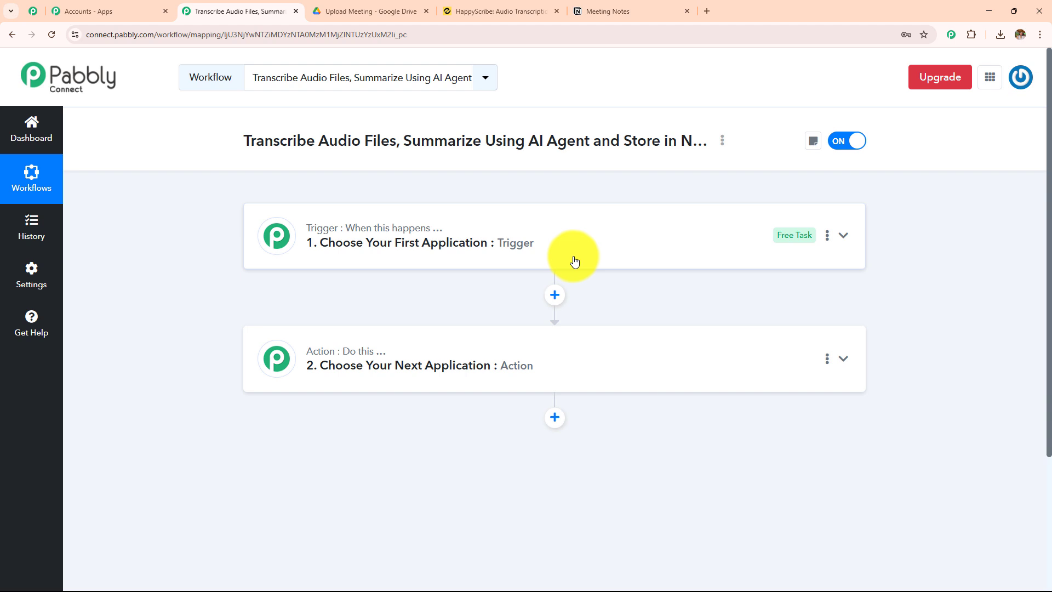
left_click(359, 11)
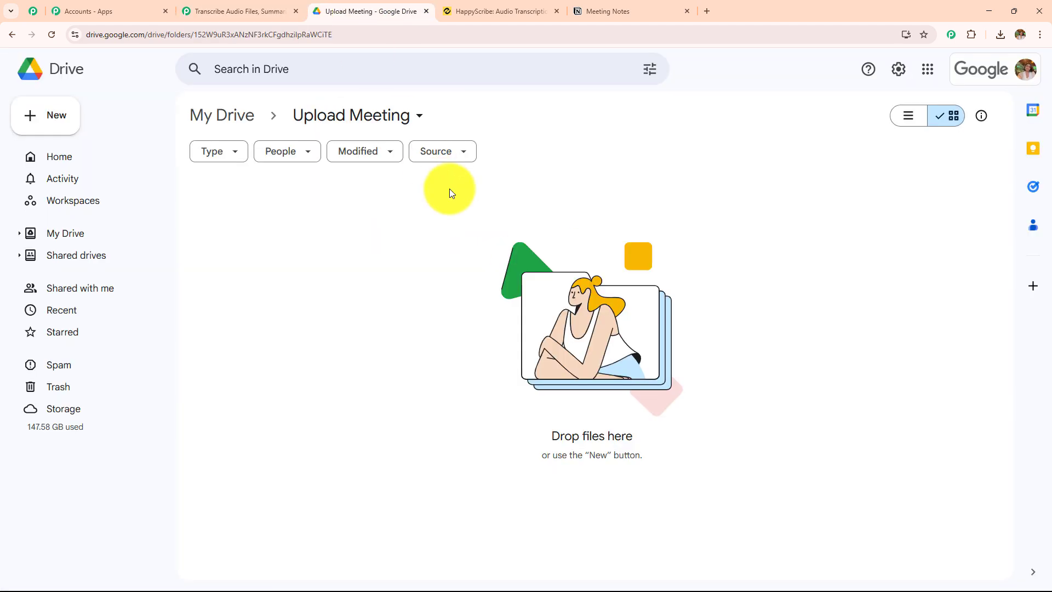
left_click(244, 11)
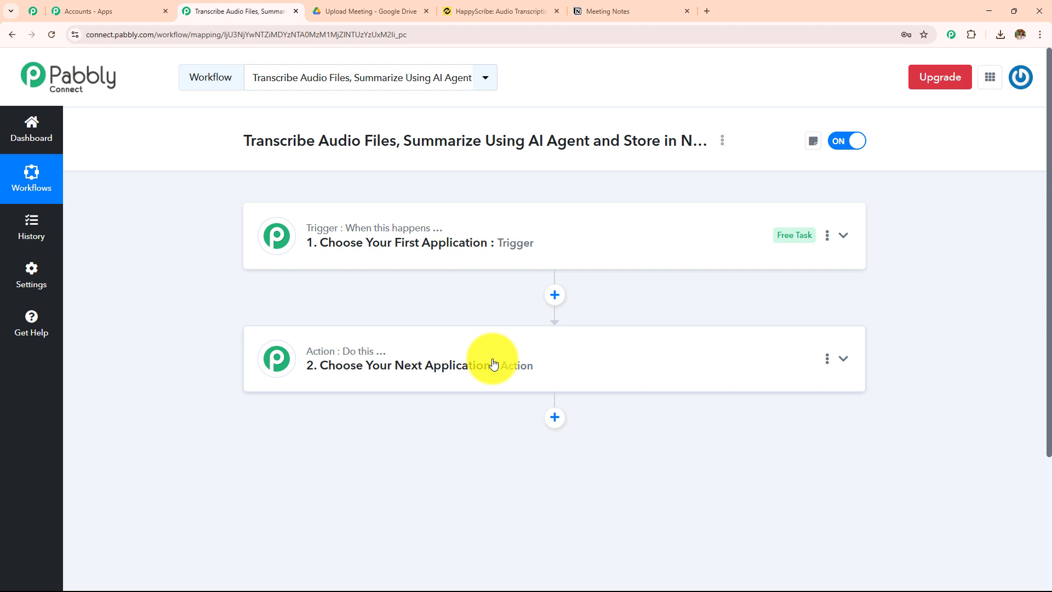
Set the workflow's trigger app to Google Drive with the event New File in Specific Folder
left_click(582, 237)
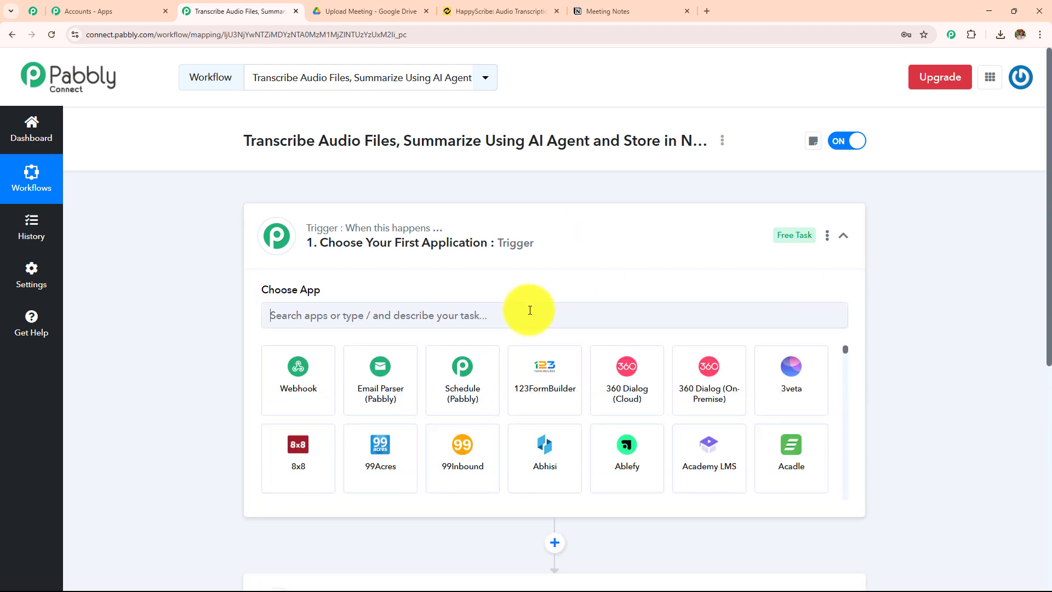
type("Google")
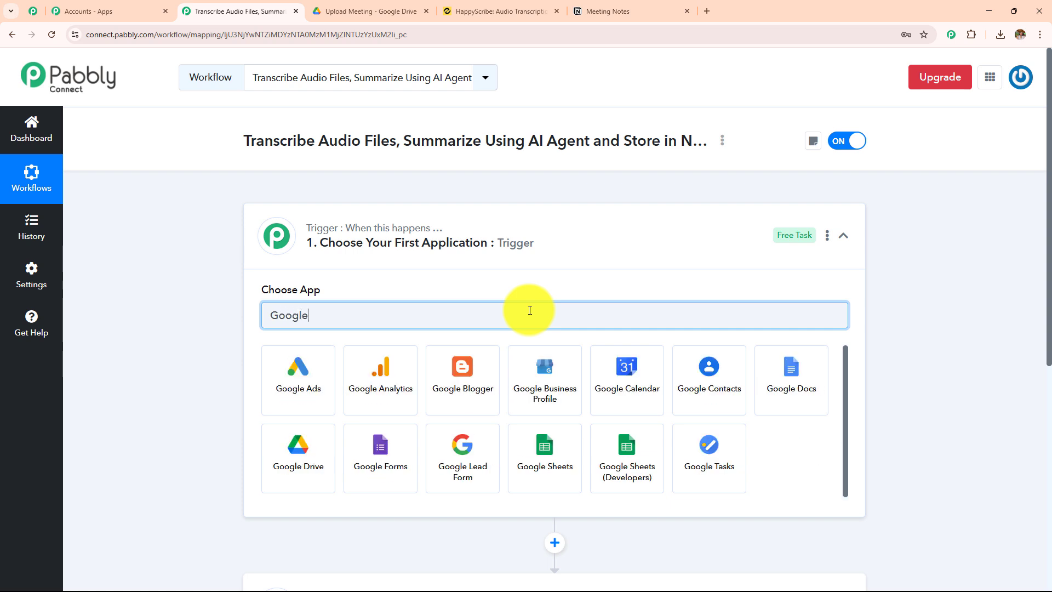
left_click(328, 447)
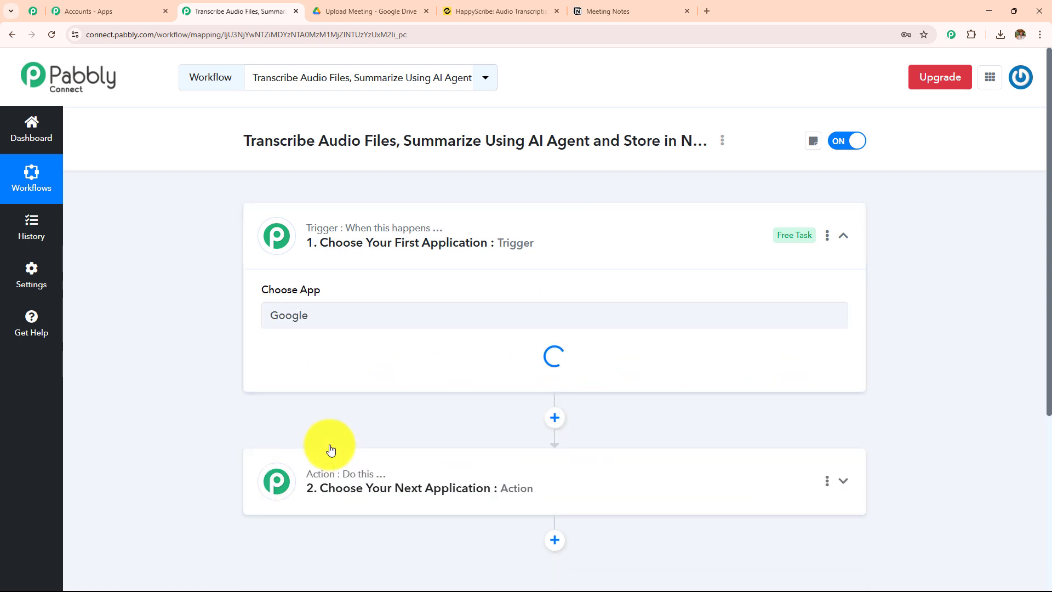
left_click(387, 377)
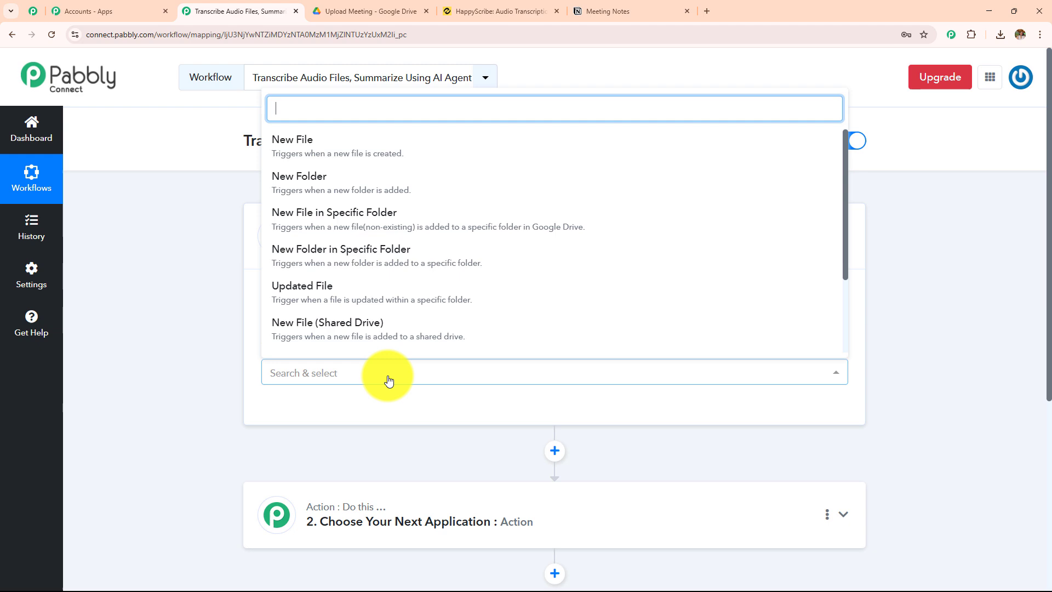
left_click(414, 230)
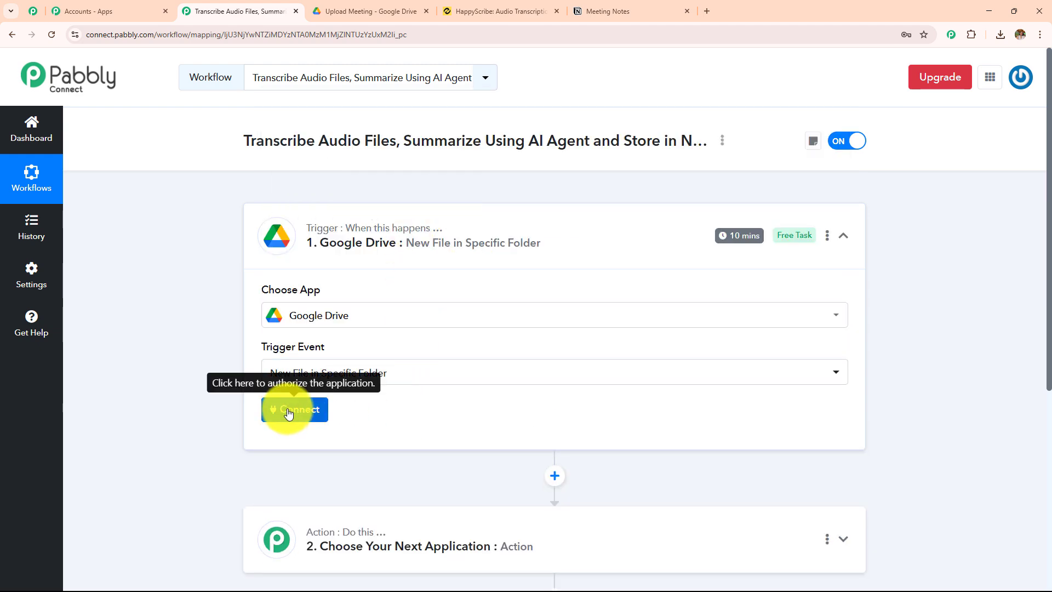
Add a new Google Drive connection to the trigger, signing in with the Google account and allowing Pabbly Connect access
left_click(289, 411)
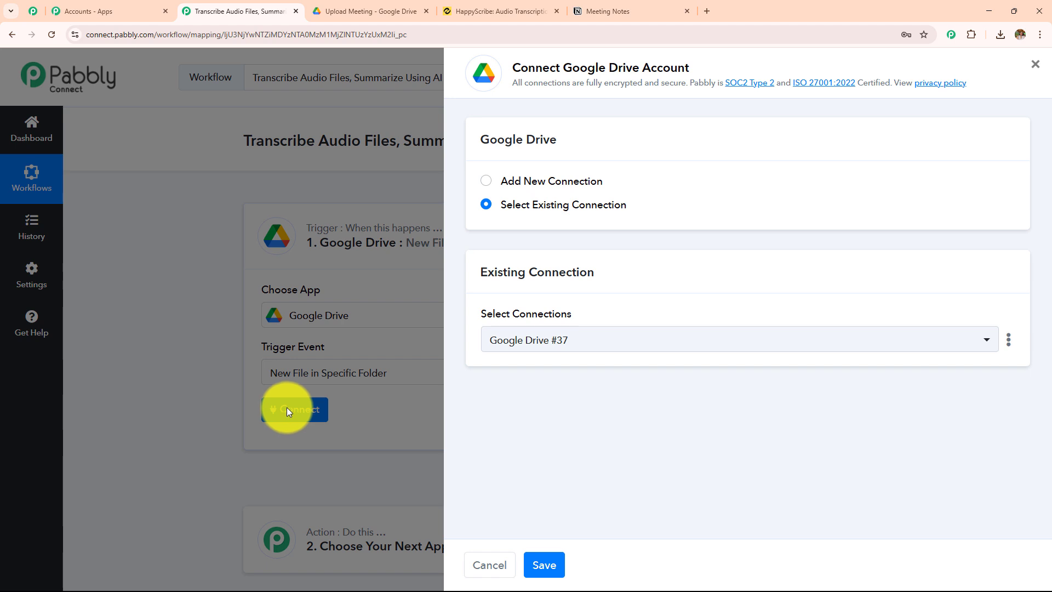
left_click(485, 182)
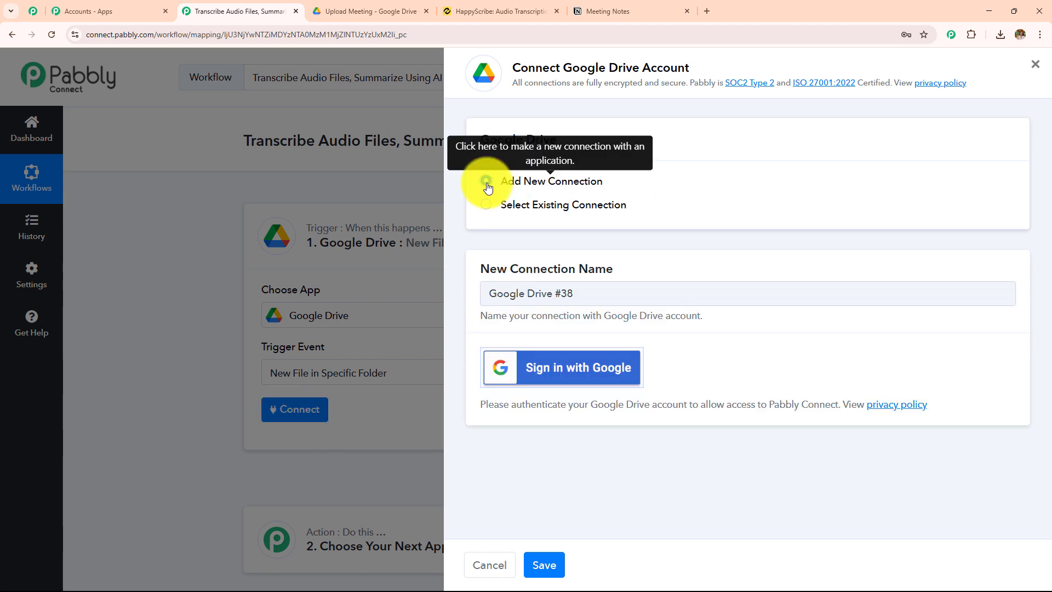
left_click(566, 378)
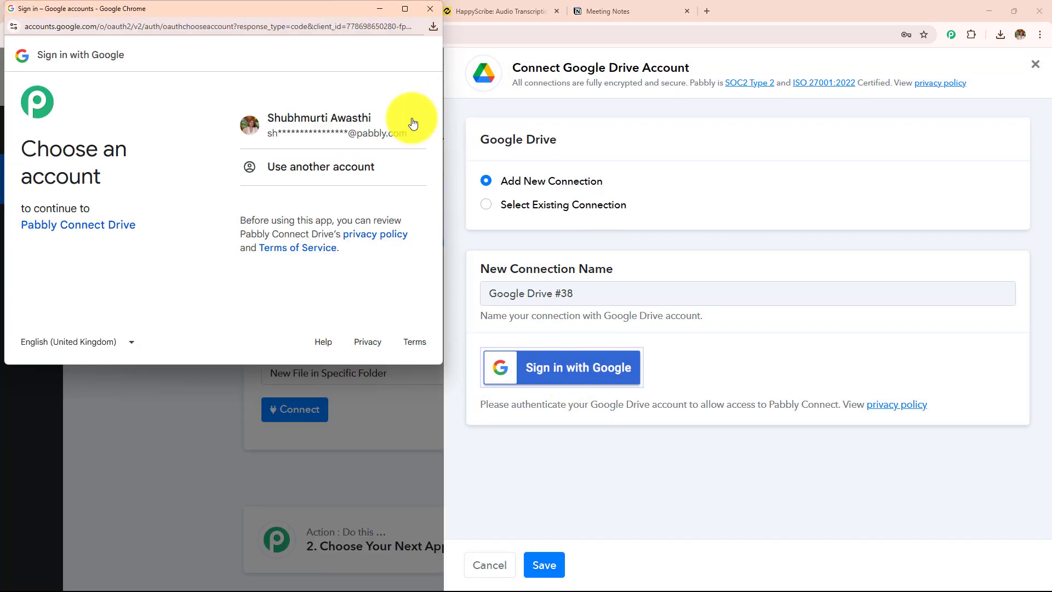
left_click(386, 136)
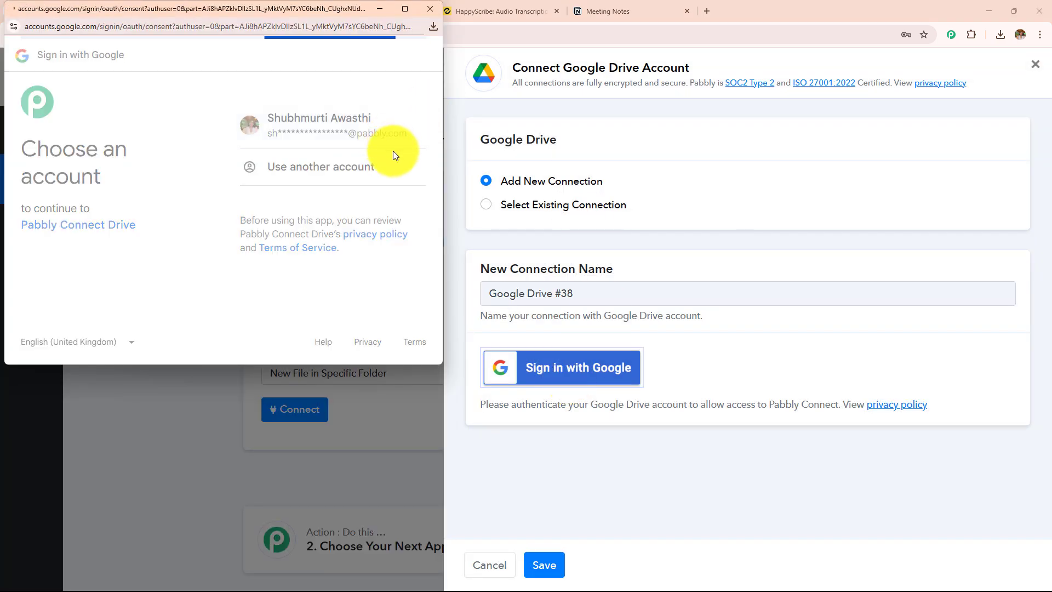
scroll(388, 186, "down", 4)
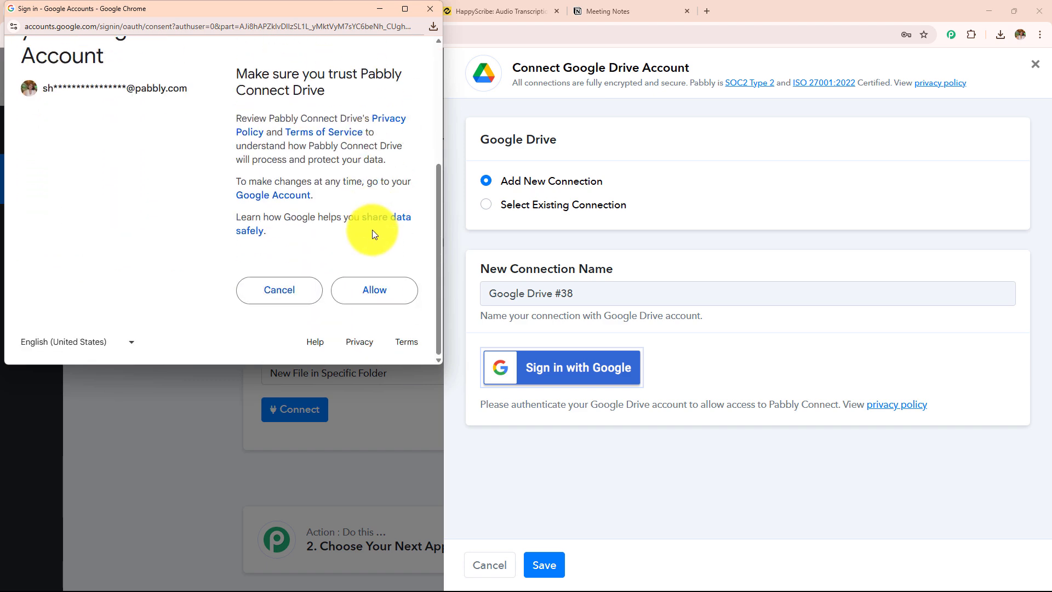
left_click(388, 289)
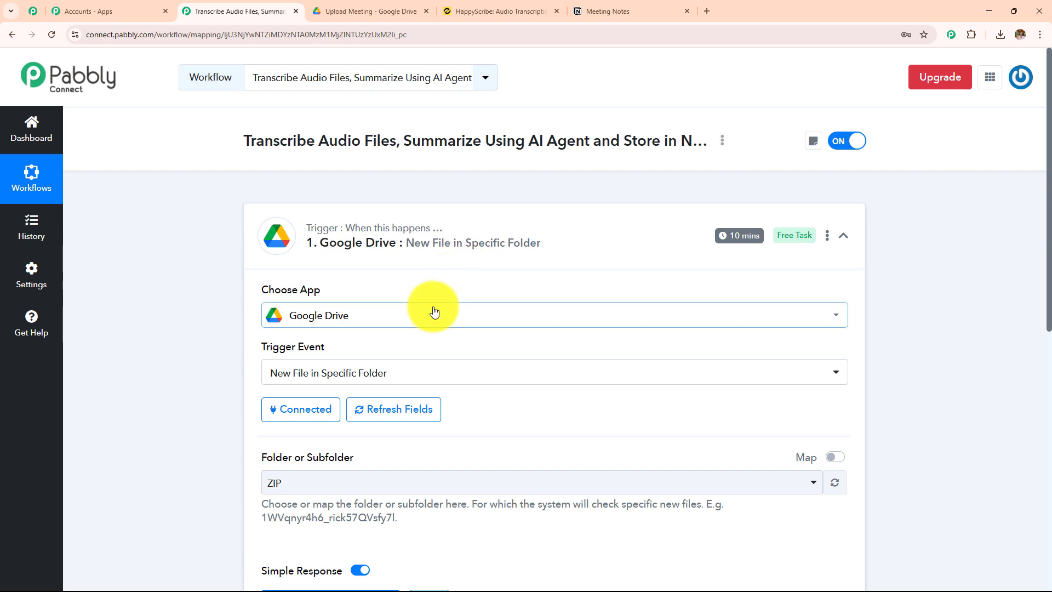
Copy the Upload Meeting folder's ID from its Google Drive web address
scroll(434, 311, "down", 3)
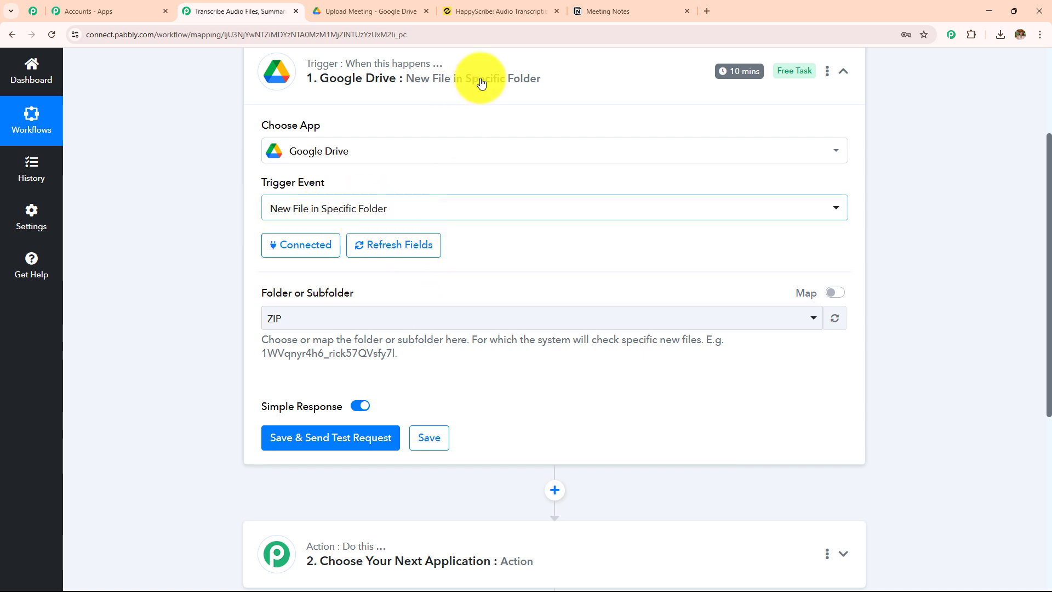
left_click(346, 13)
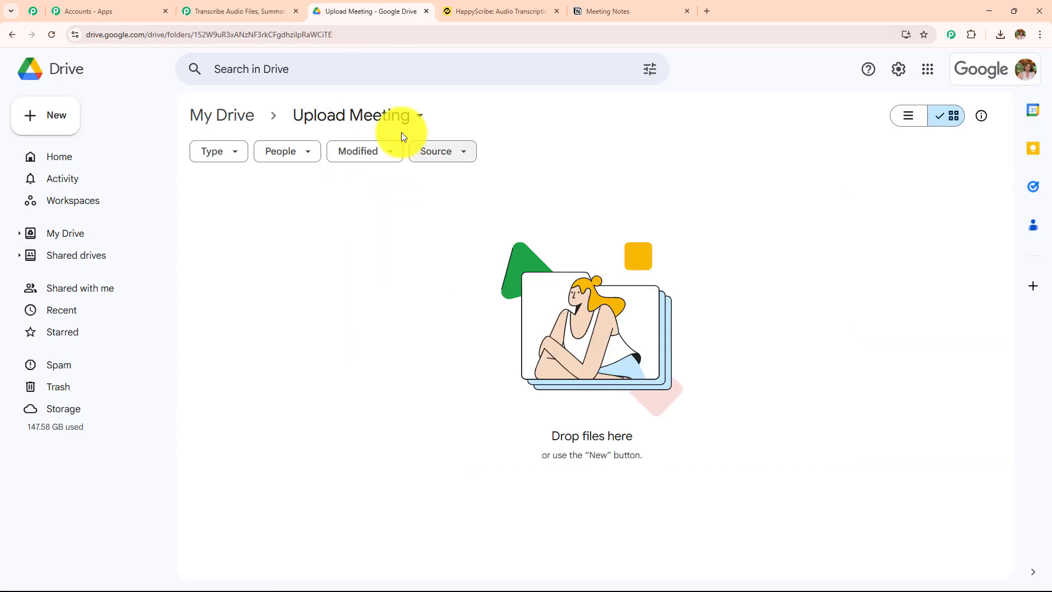
left_click(257, 11)
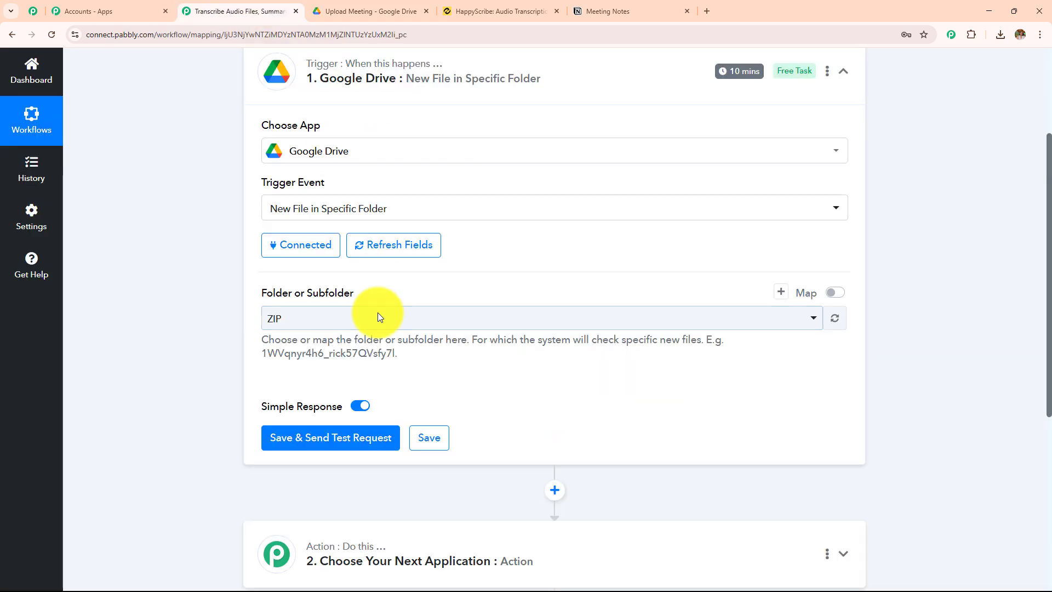
left_click(380, 317)
left_click(233, 282)
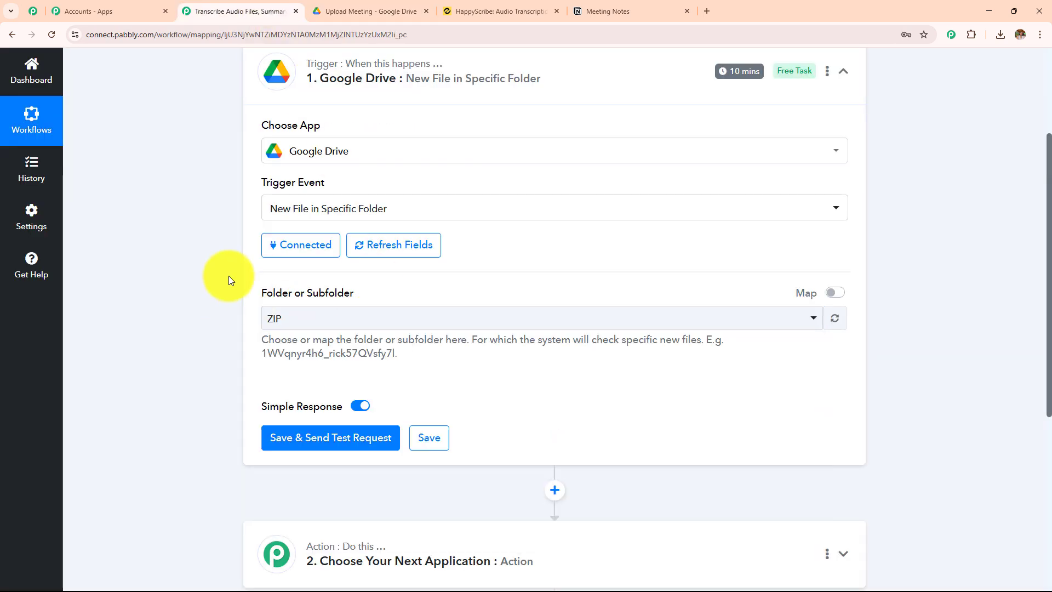
left_click(339, 7)
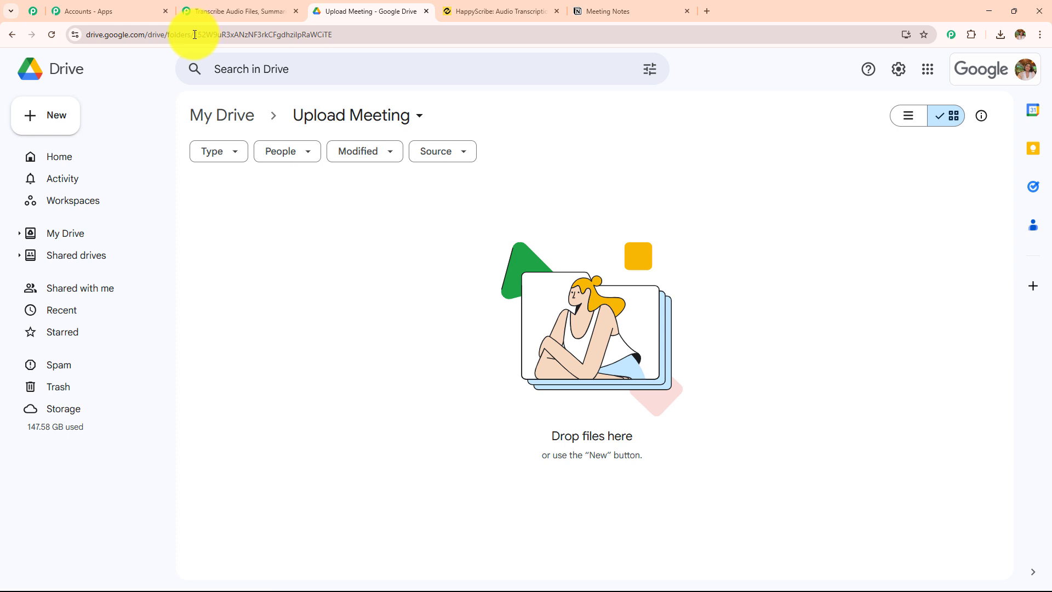
left_click_drag(194, 35, 348, 29)
key("ctrl+c")
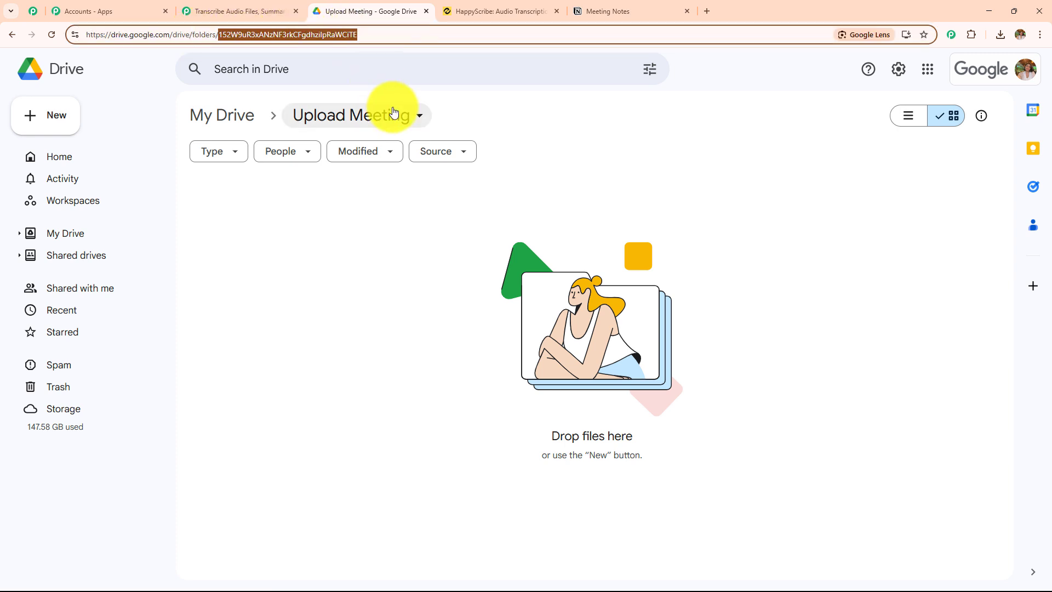
Enable mapping for the trigger's Folder or Subfolder setting and replace its value with the copied Upload Meeting folder ID
left_click(232, 10)
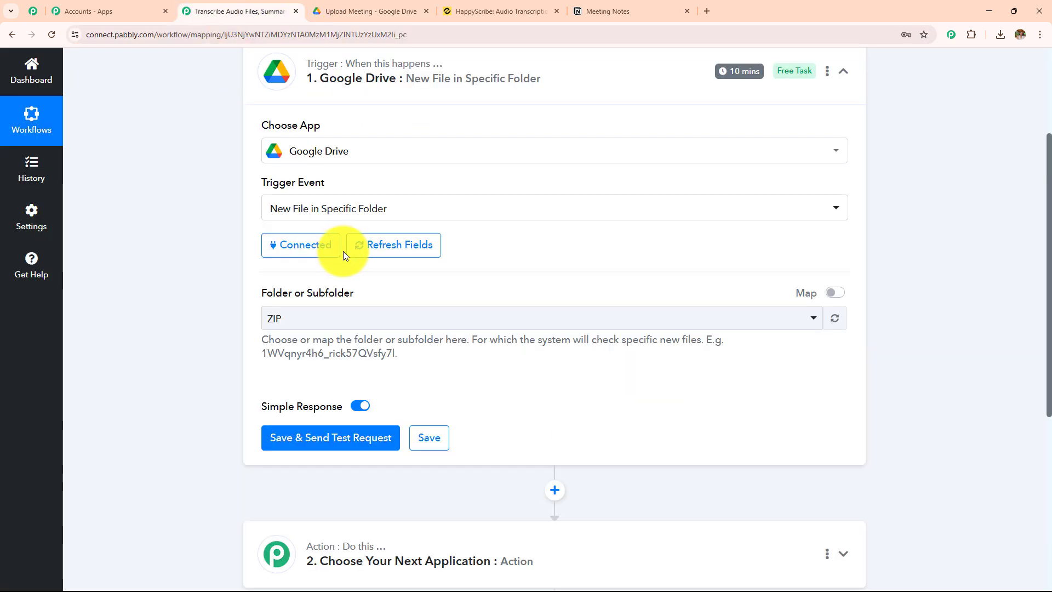
left_click(835, 292)
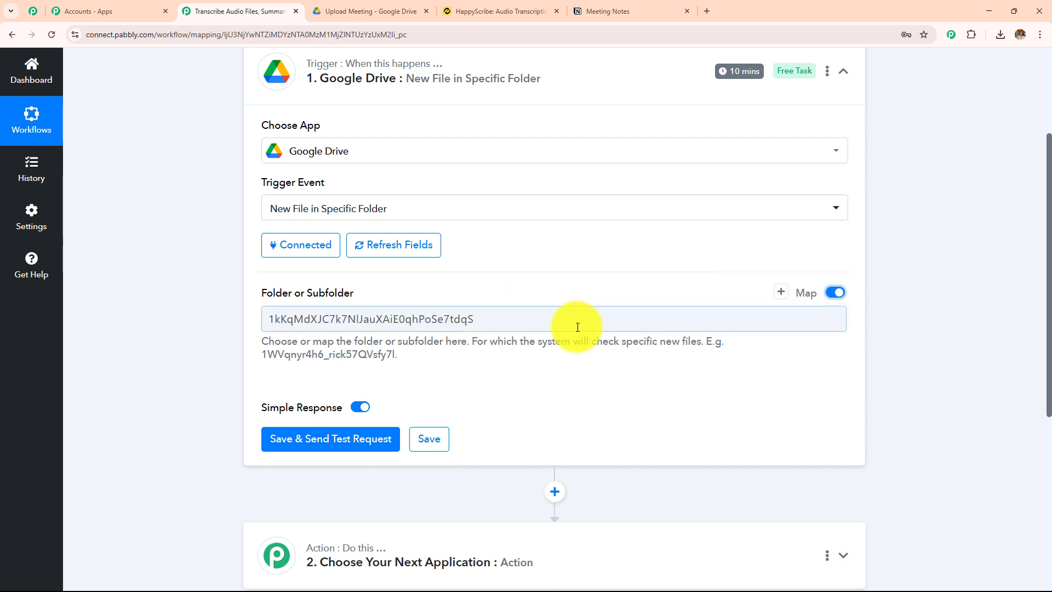
left_click_drag(578, 327, 230, 306)
key("BackSpace")
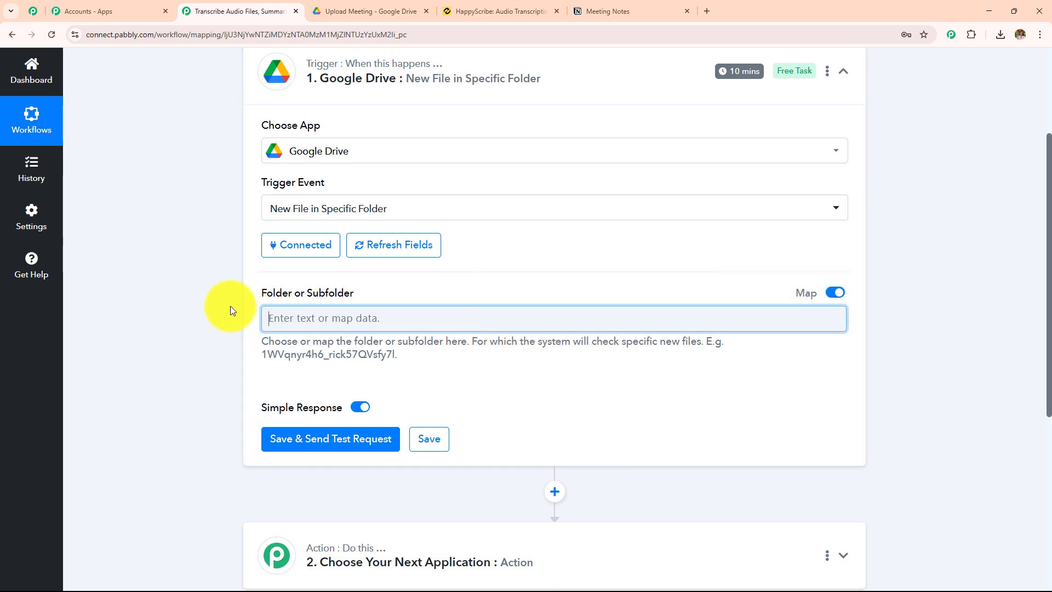
key("ctrl+v")
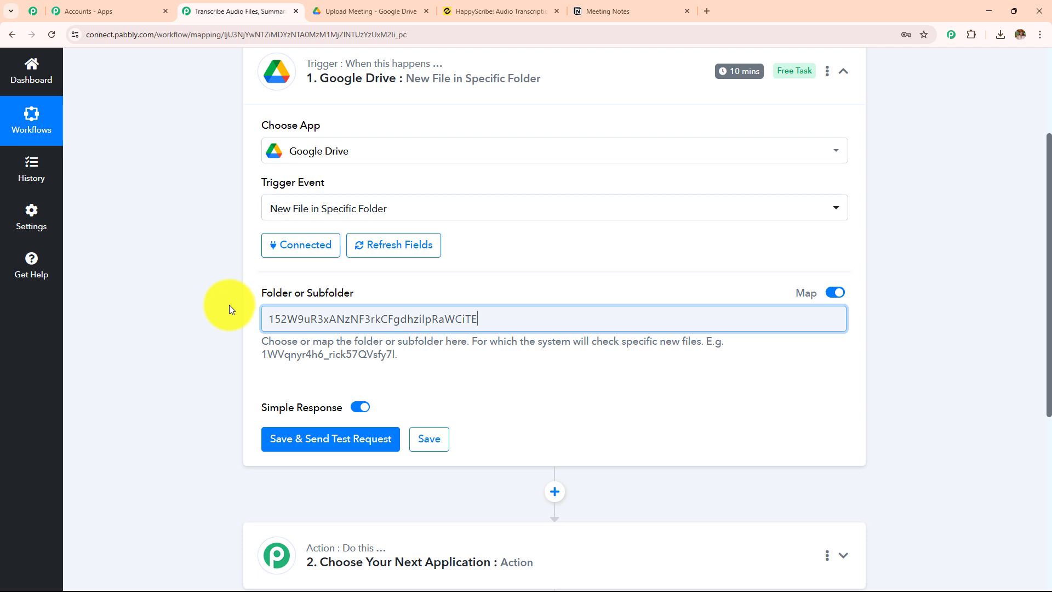
left_click(312, 441)
Upload the downloaded audio file "resources_RC_Conversation_Sample (4).mp3" to the Upload Meeting folder in Google Drive and play a preview of it
left_click(340, 10)
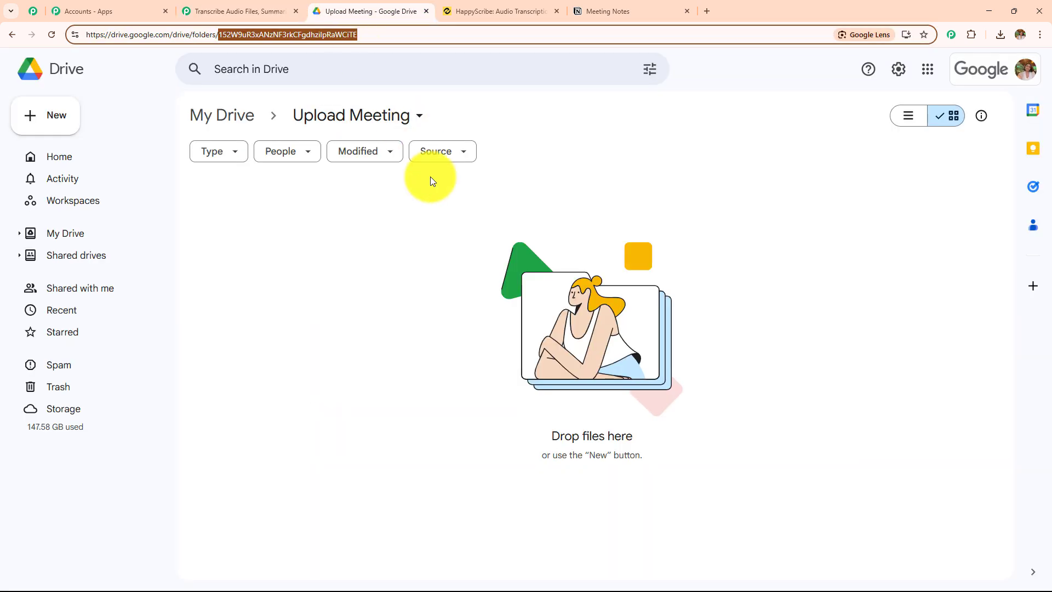
left_click(409, 323)
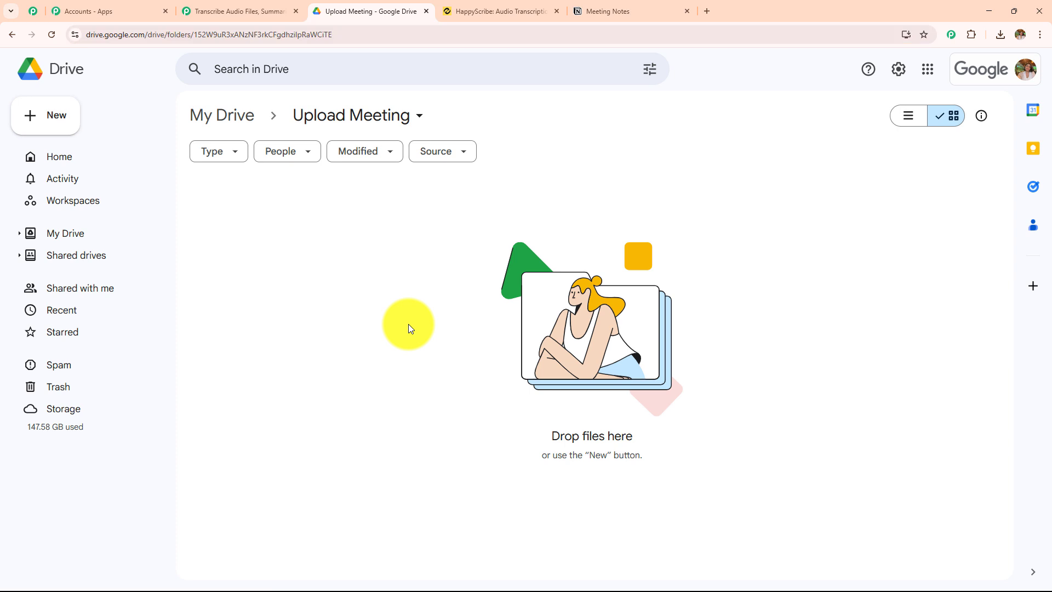
left_click(1000, 34)
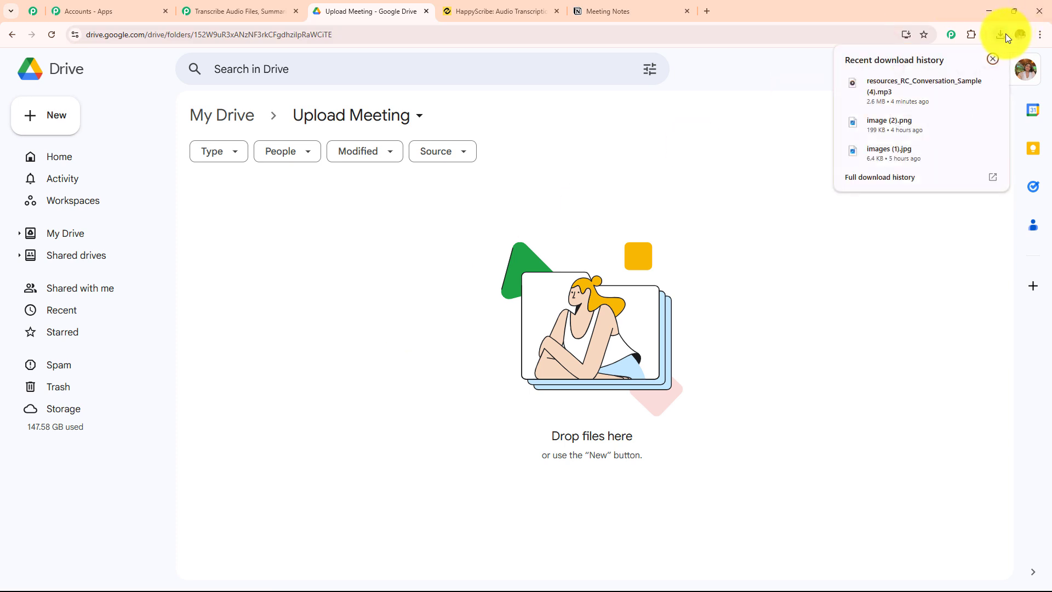
left_click_drag(873, 87, 362, 235)
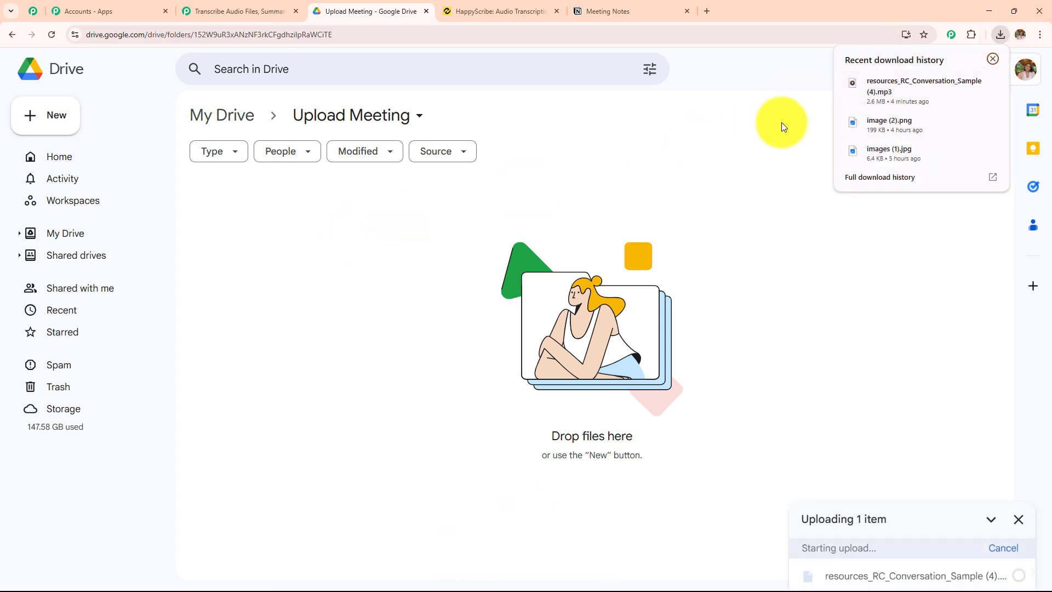
left_click(990, 59)
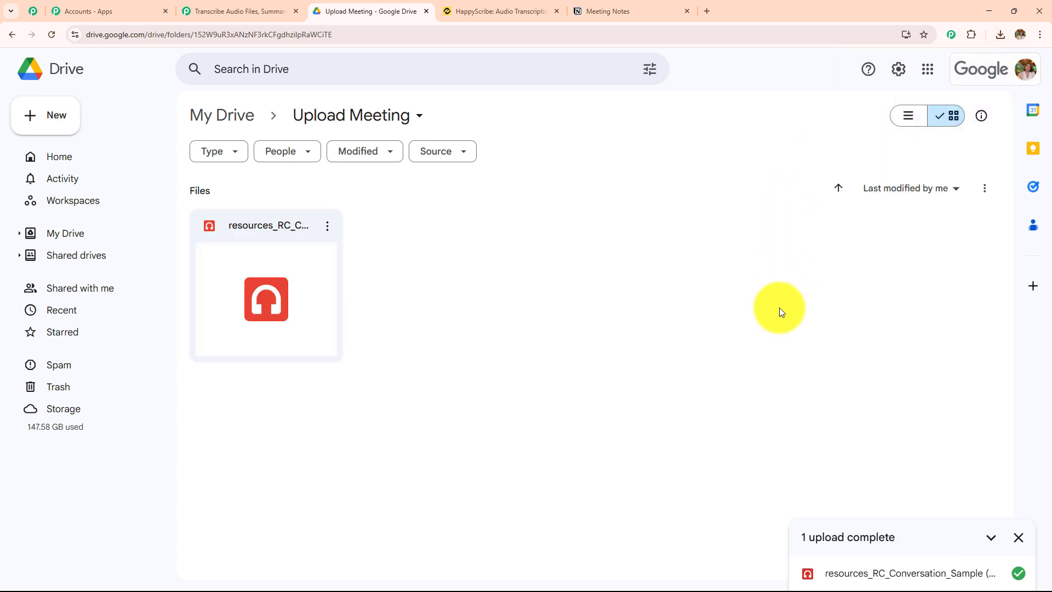
left_click(1018, 537)
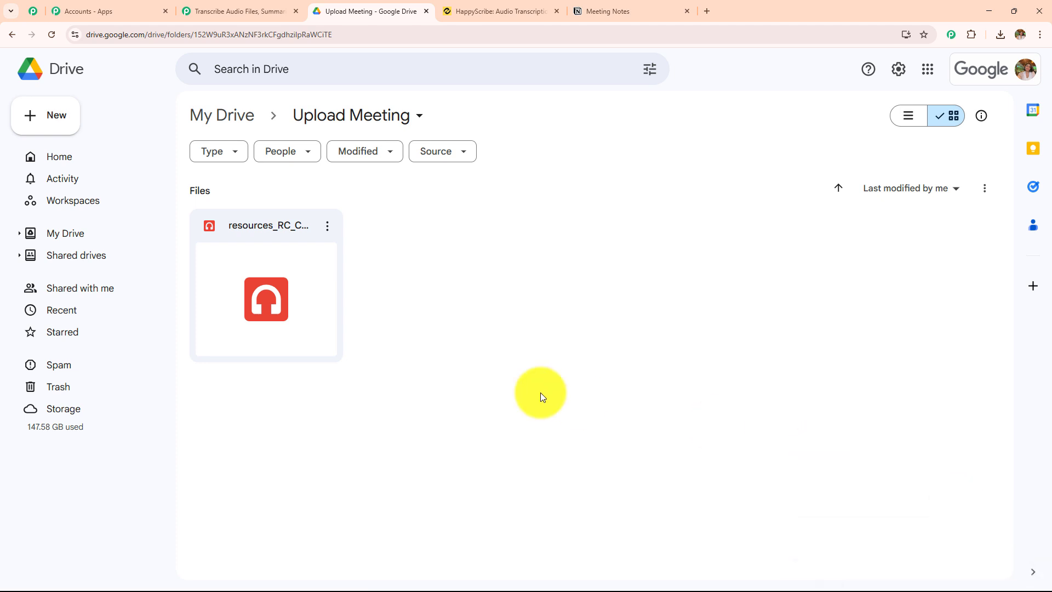
double_click(307, 292)
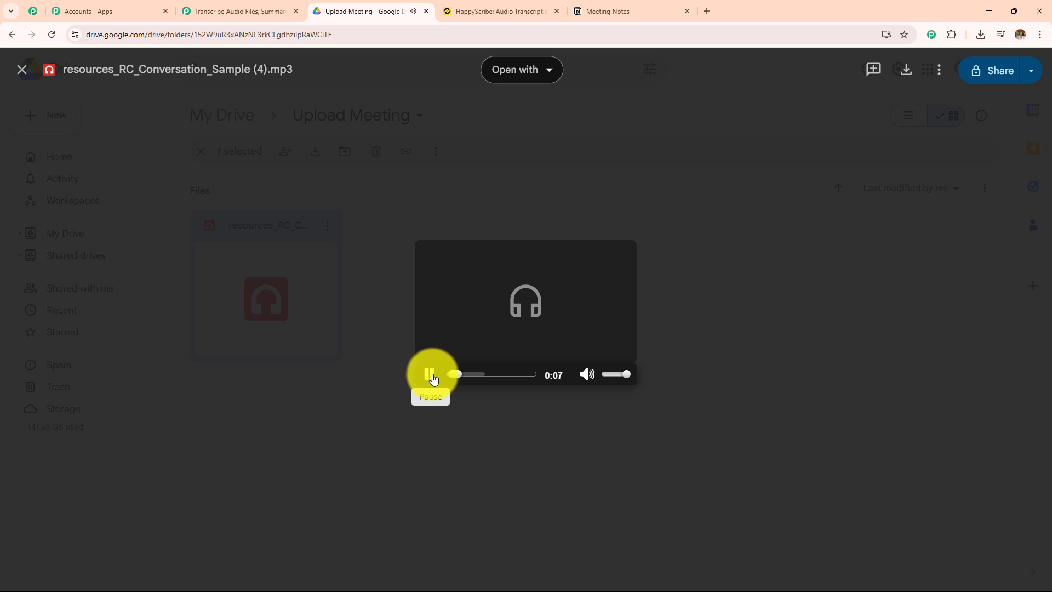
left_click(22, 70)
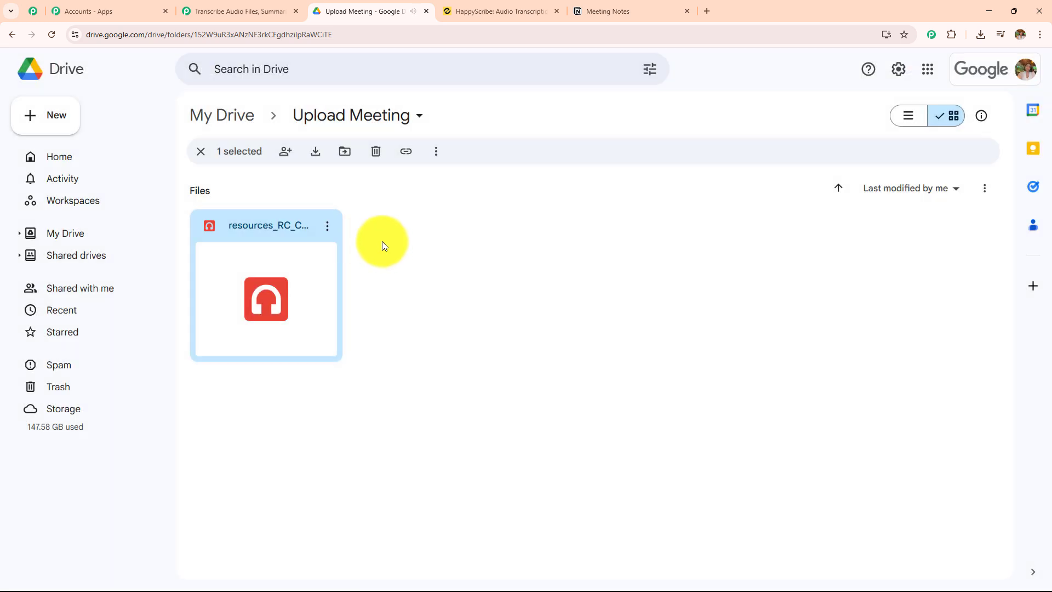
Share the uploaded audio file with general access set to Anyone with the link
left_click(326, 229)
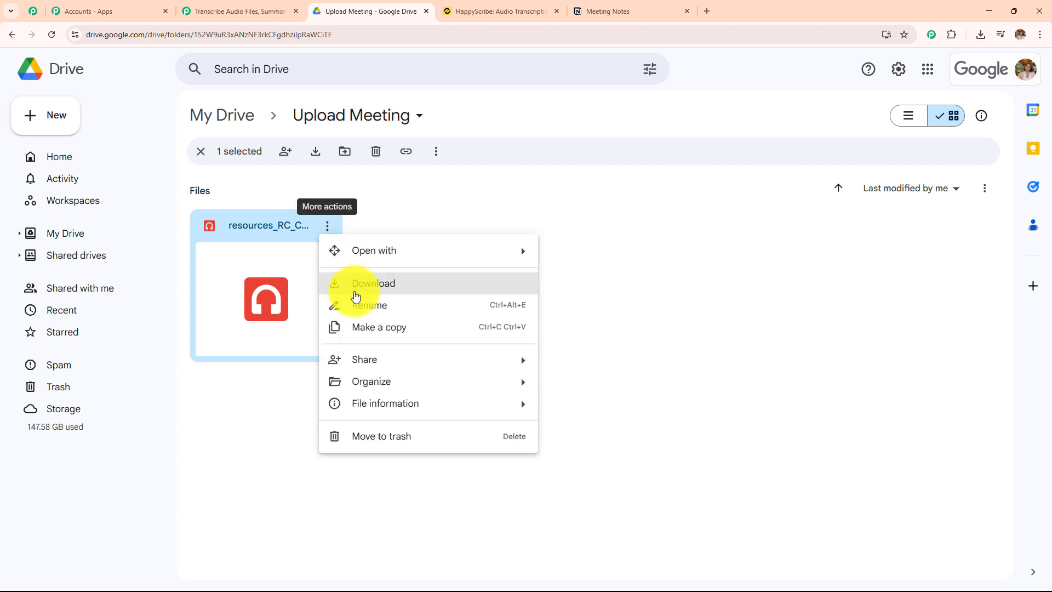
mouse_move(529, 365)
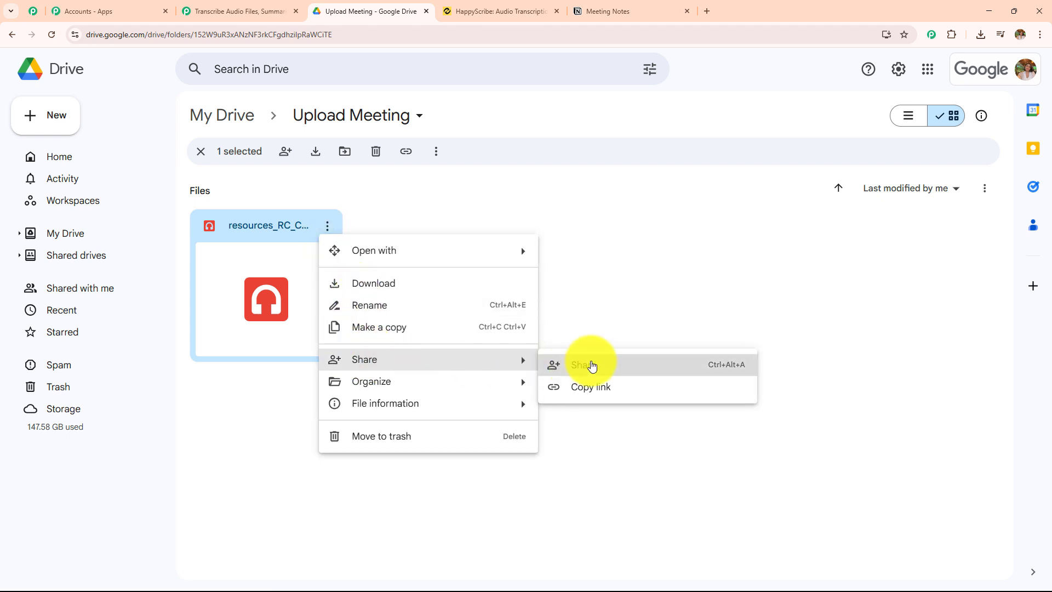
left_click(592, 363)
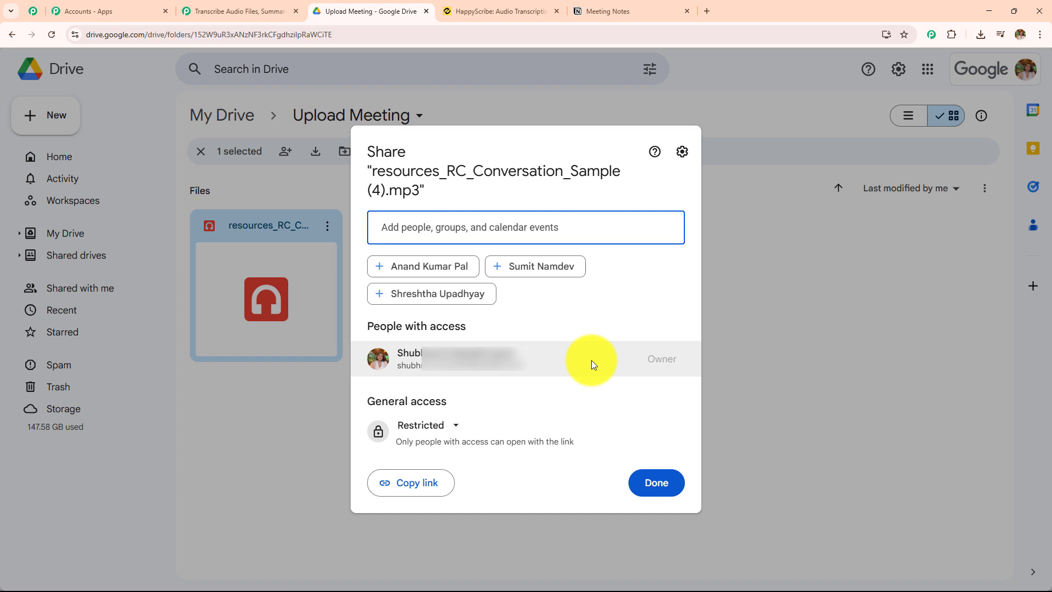
left_click(433, 426)
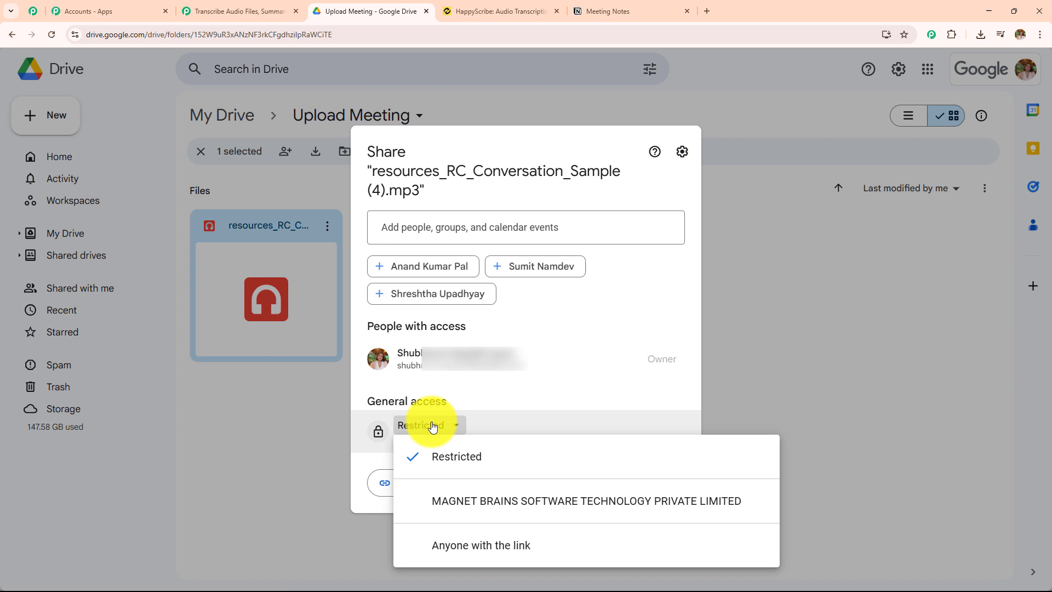
left_click(465, 545)
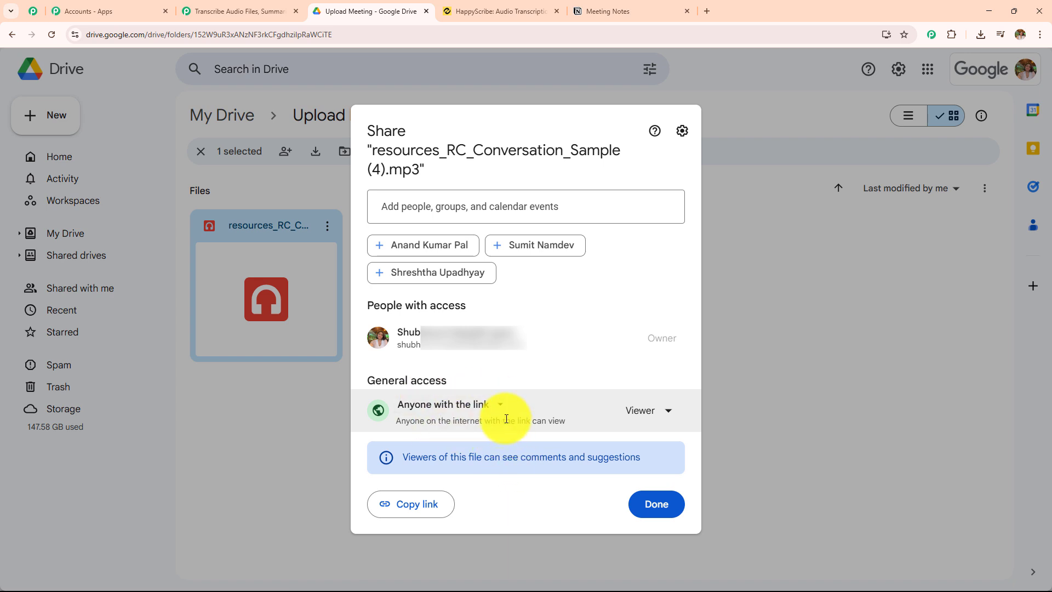
left_click(635, 503)
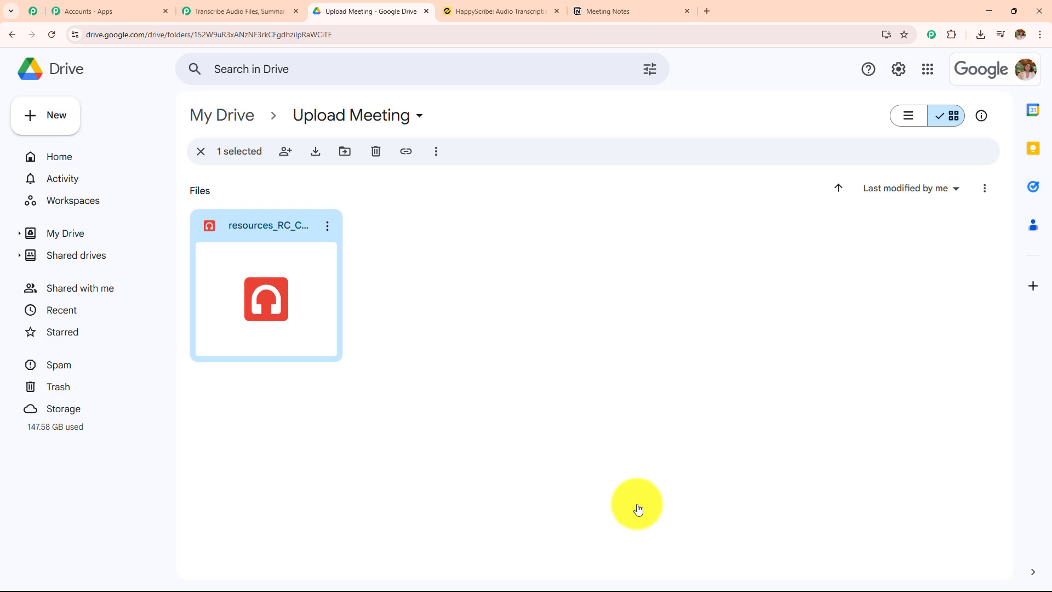
Save the Google Drive trigger in Pabbly Connect, send its test request, and examine the WebViewLink and WebContentLink in the response
left_click(239, 9)
scroll(514, 248, "down", 4)
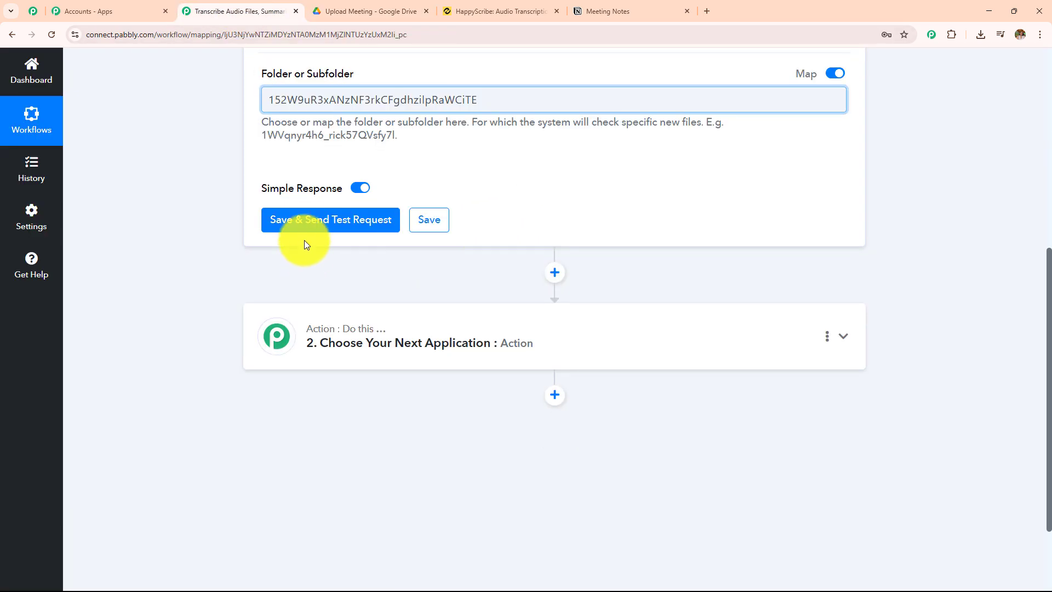
left_click(307, 220)
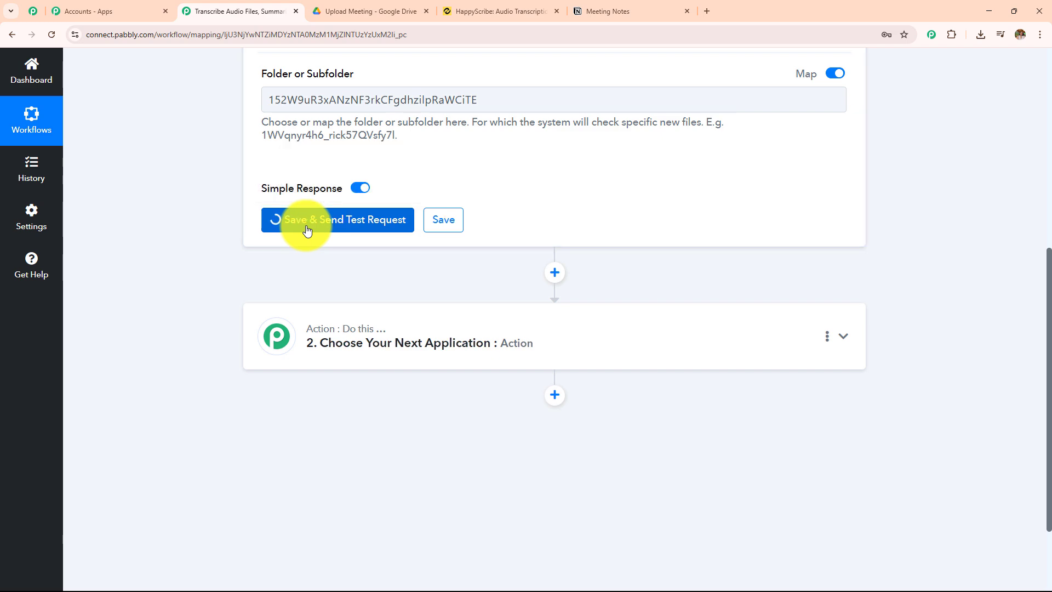
scroll(566, 243, "down", 5)
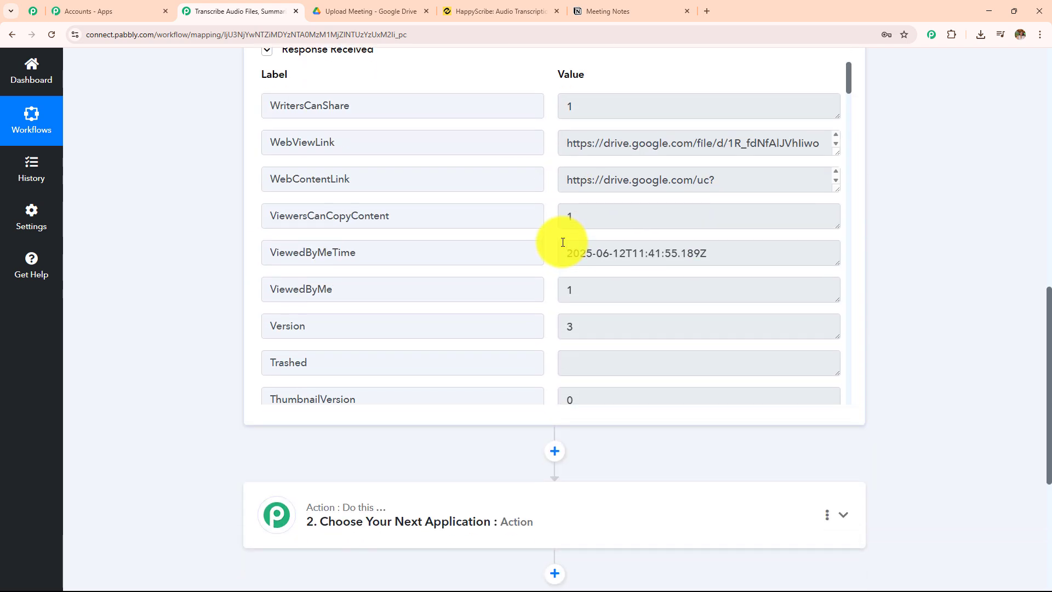
double_click(368, 143)
left_click_drag(391, 183, 132, 198)
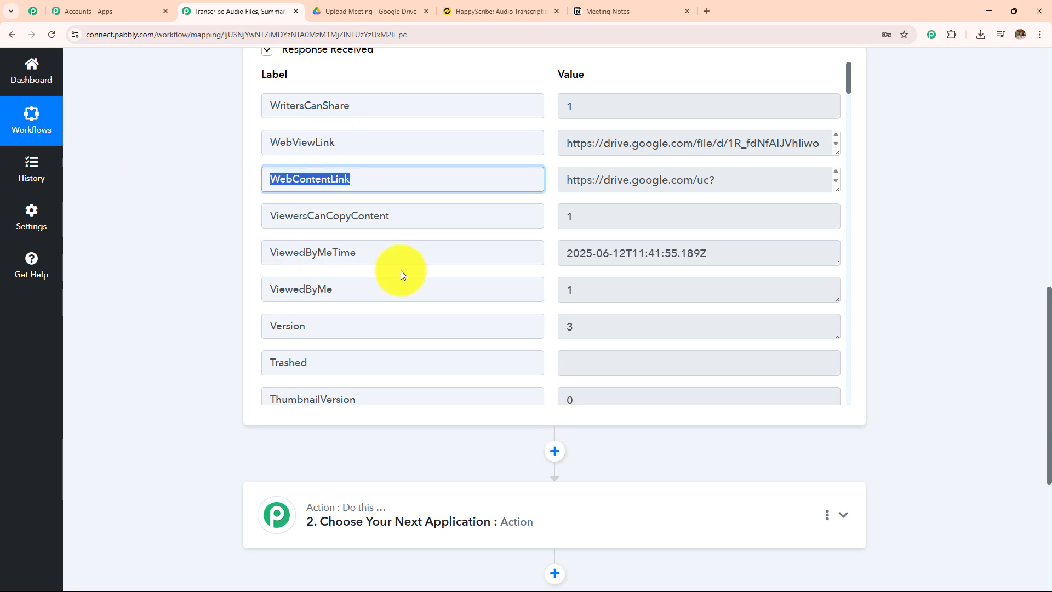
scroll(400, 287, "down", 7)
scroll(400, 287, "down", 2)
scroll(400, 287, "up", 9)
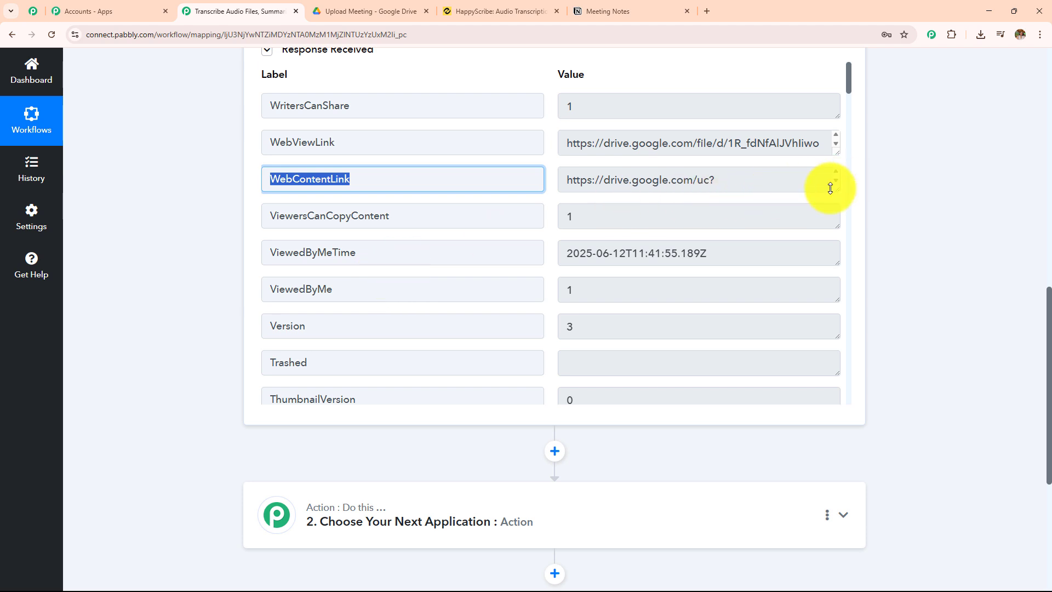
Copy the full WebContentLink value from the Google Drive trigger response and load it in a new browser tab
left_click_drag(838, 184, 793, 273)
left_click_drag(627, 211, 555, 167)
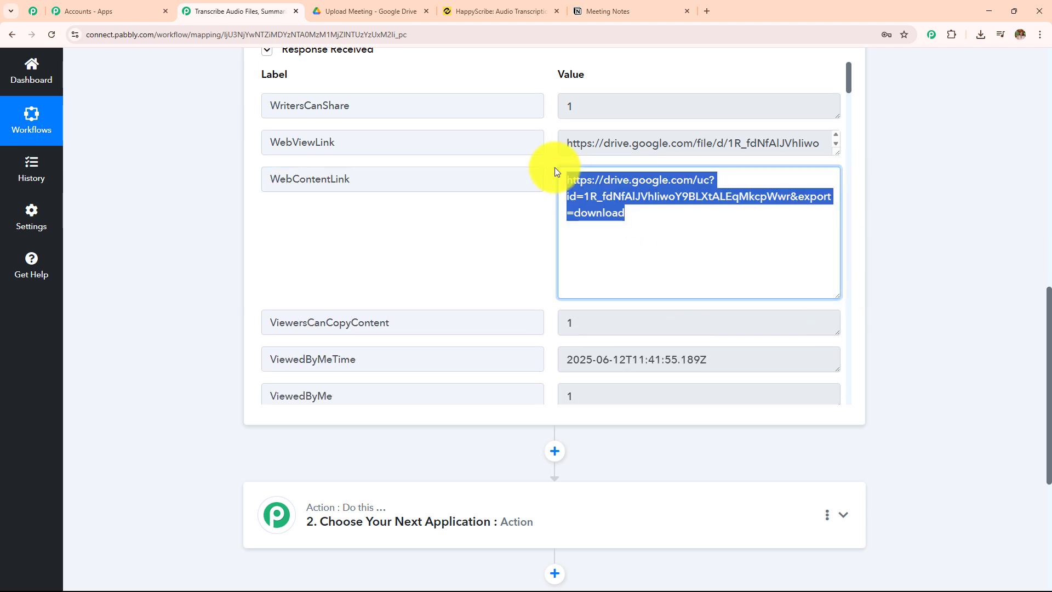
left_click(706, 11)
key("Return")
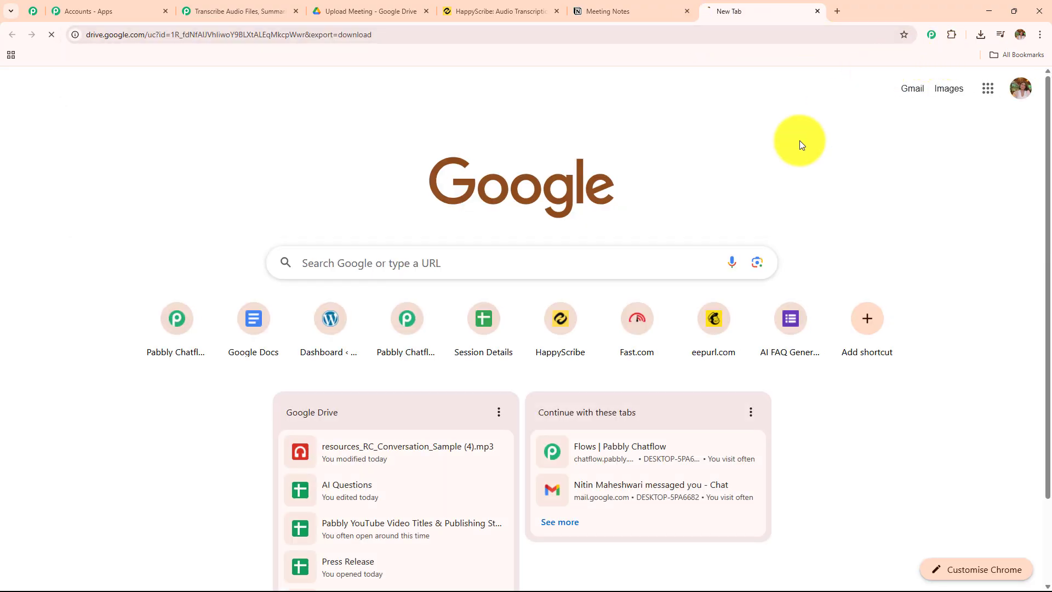
Play the freshly downloaded "resources_RC_Conversation_Sample (4) (1).mp3" from the recent downloads, pause it and minimize the player
left_click(980, 34)
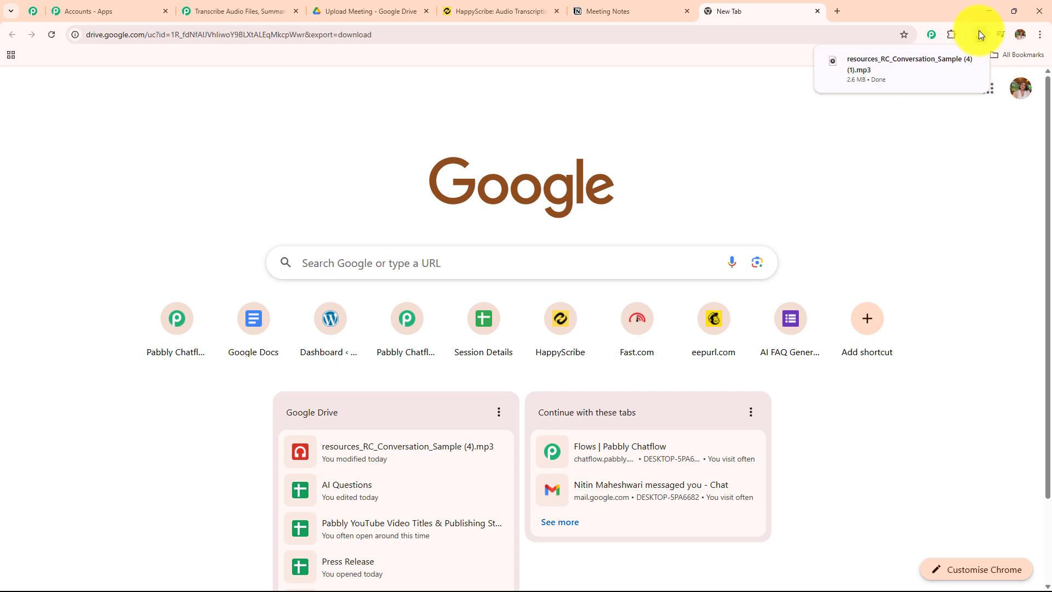
left_click(979, 32)
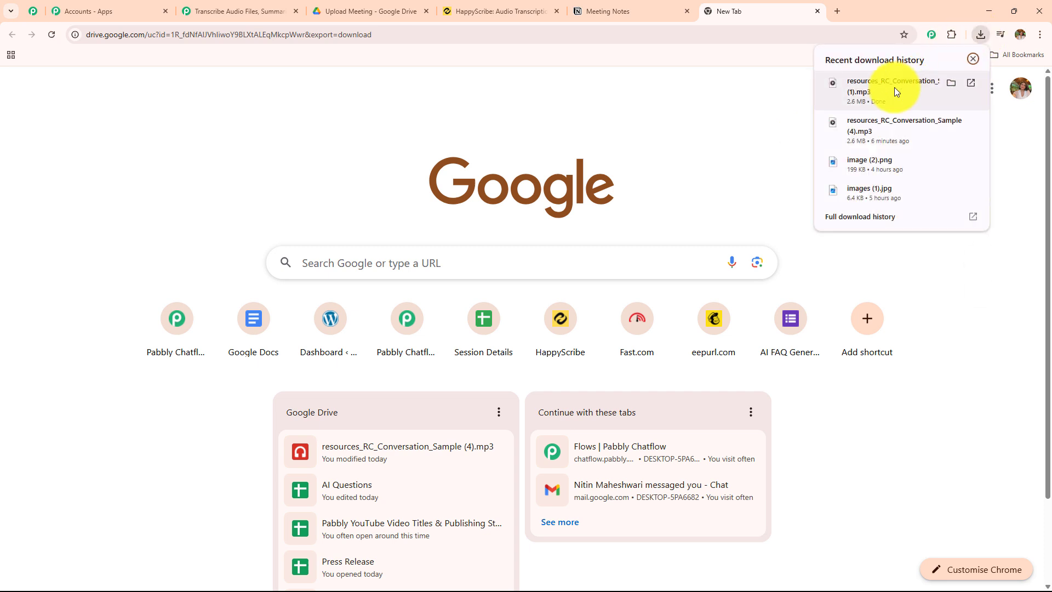
left_click(894, 87)
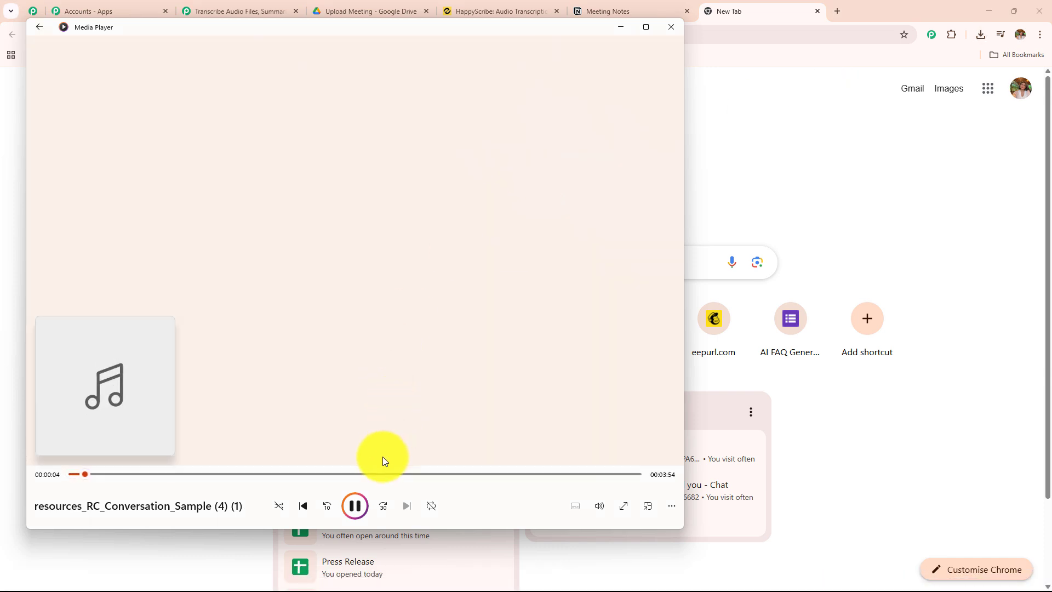
left_click(355, 506)
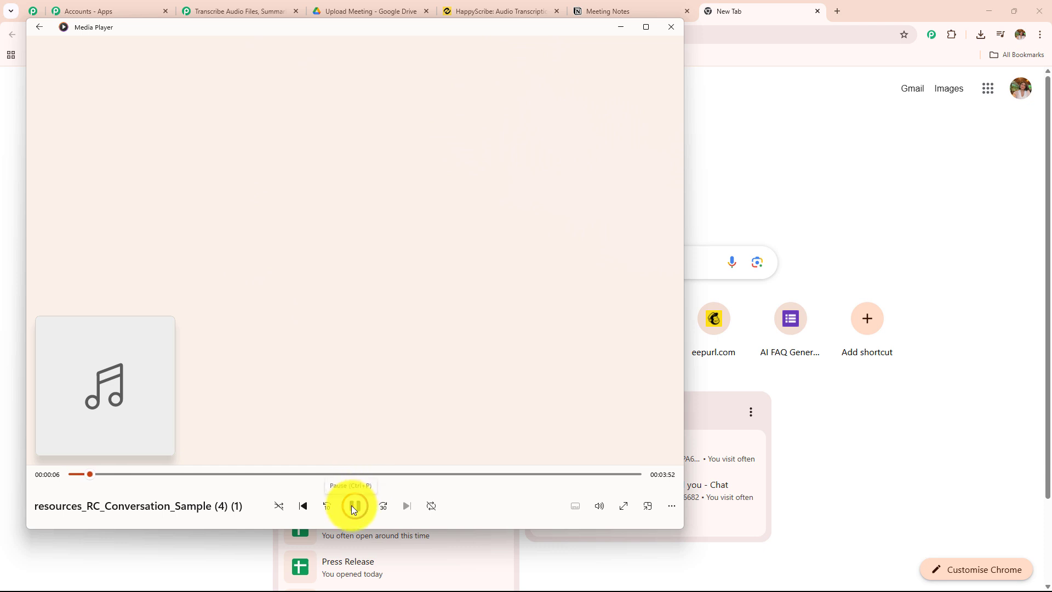
left_click(619, 29)
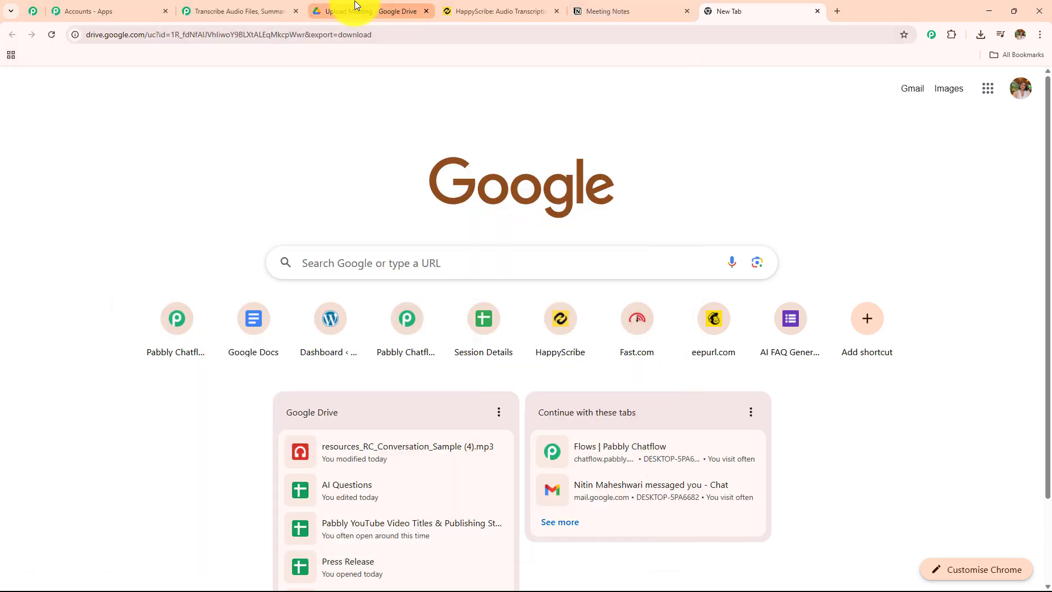
Return to the Pabbly Connect workflow, check the Upload Meeting folder in Google Drive, and collapse the Google Drive trigger step
left_click(247, 11)
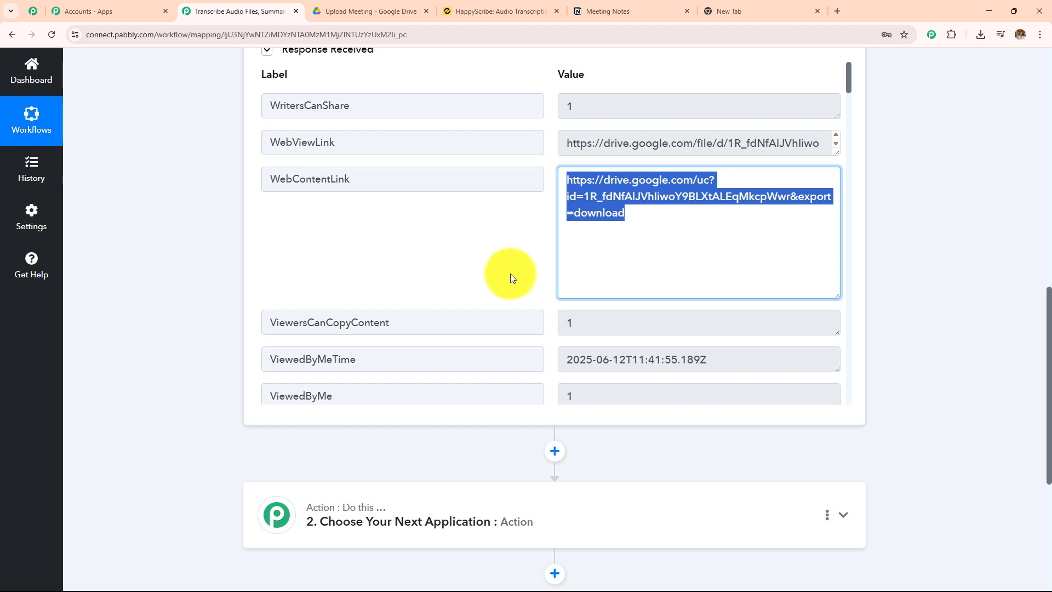
scroll(504, 272, "up", 15)
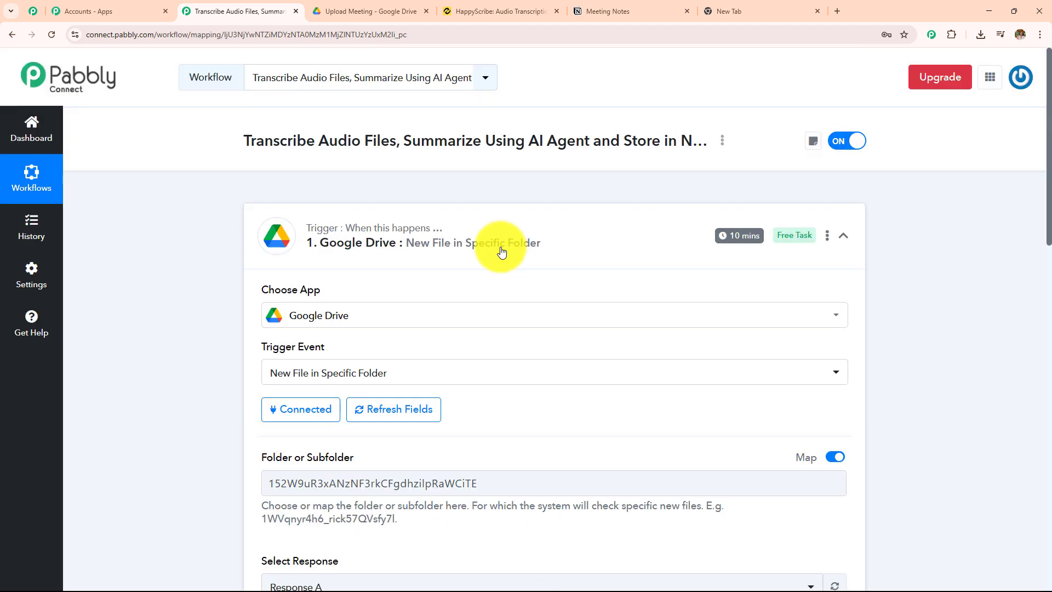
left_click(378, 8)
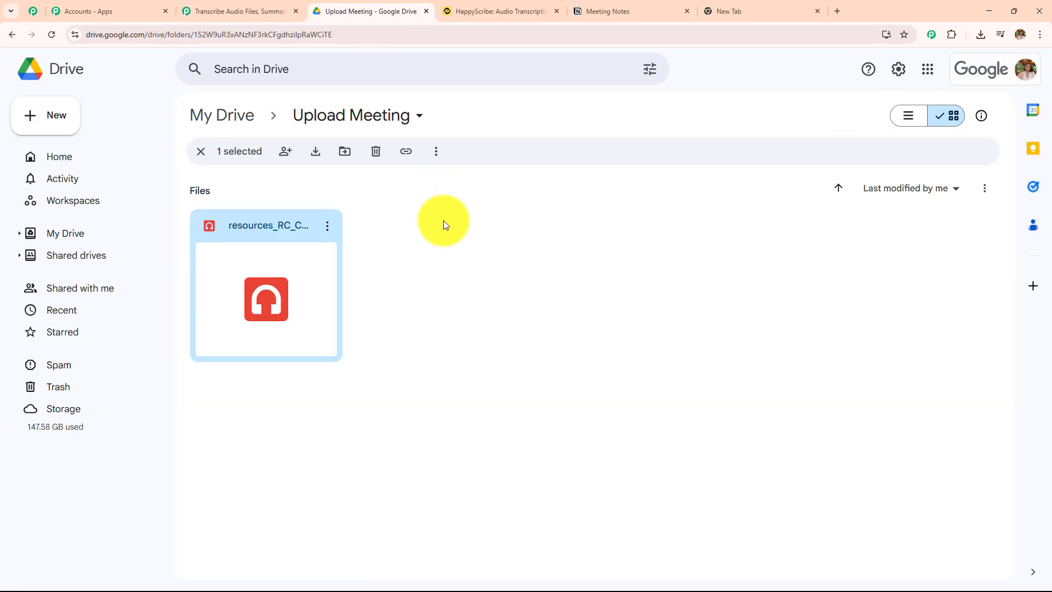
left_click(228, 11)
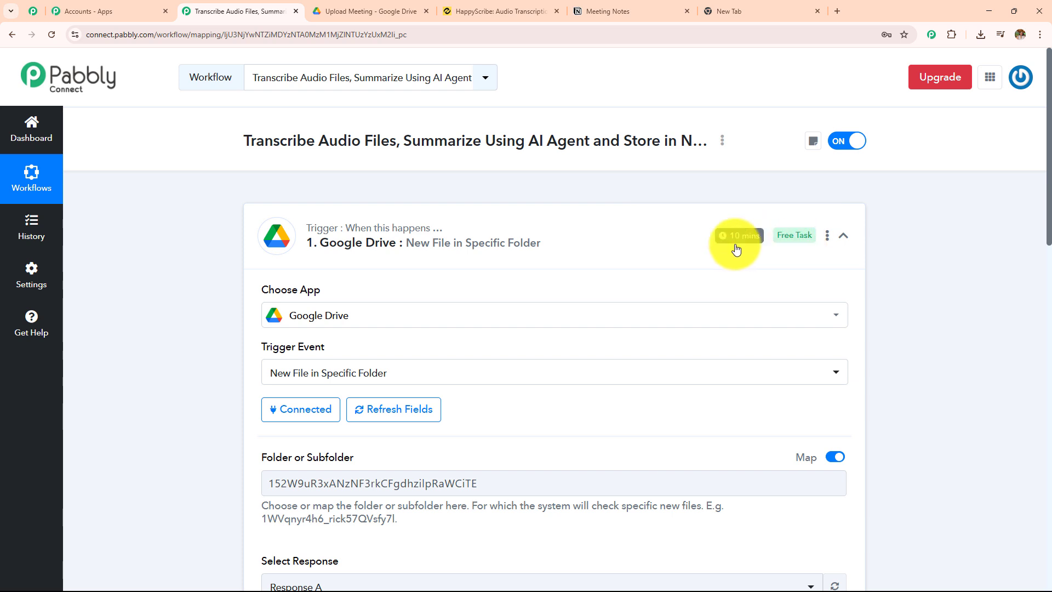
left_click(550, 249)
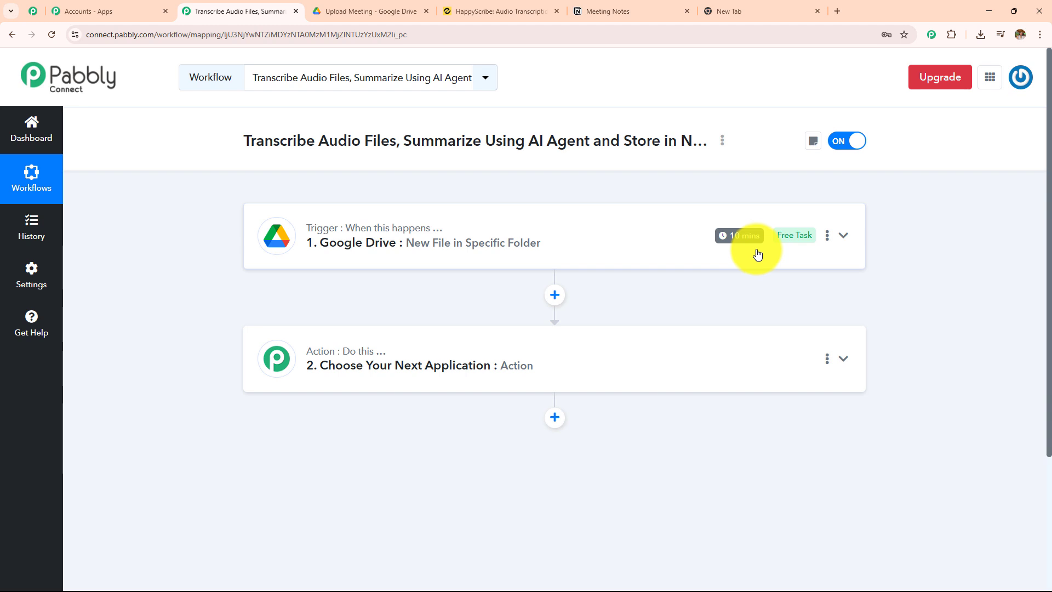
Set the Google Drive trigger time to "Check every 10 minutes" and save it
left_click(827, 245)
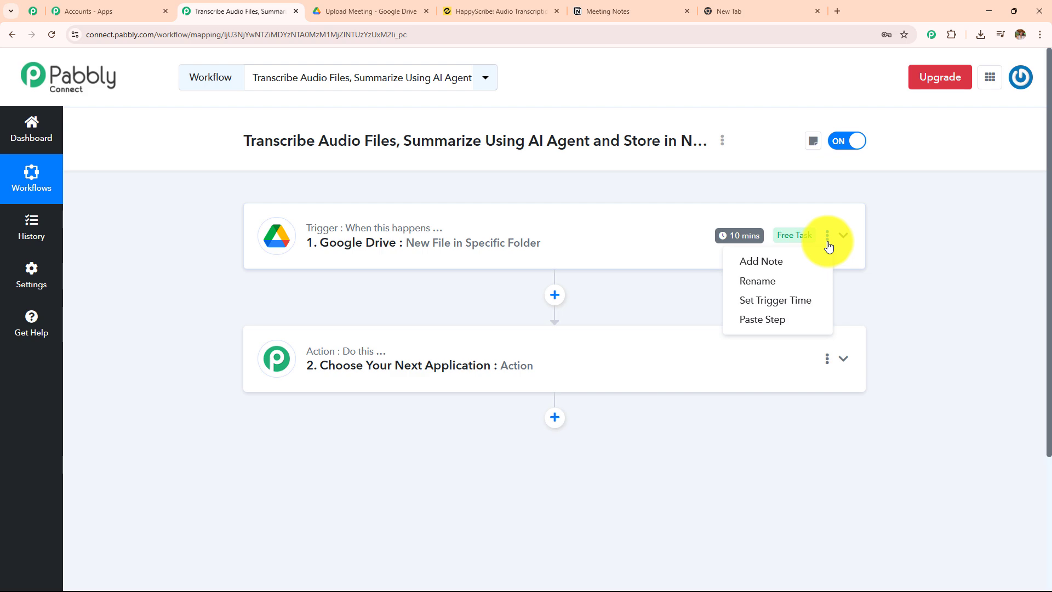
left_click(812, 309)
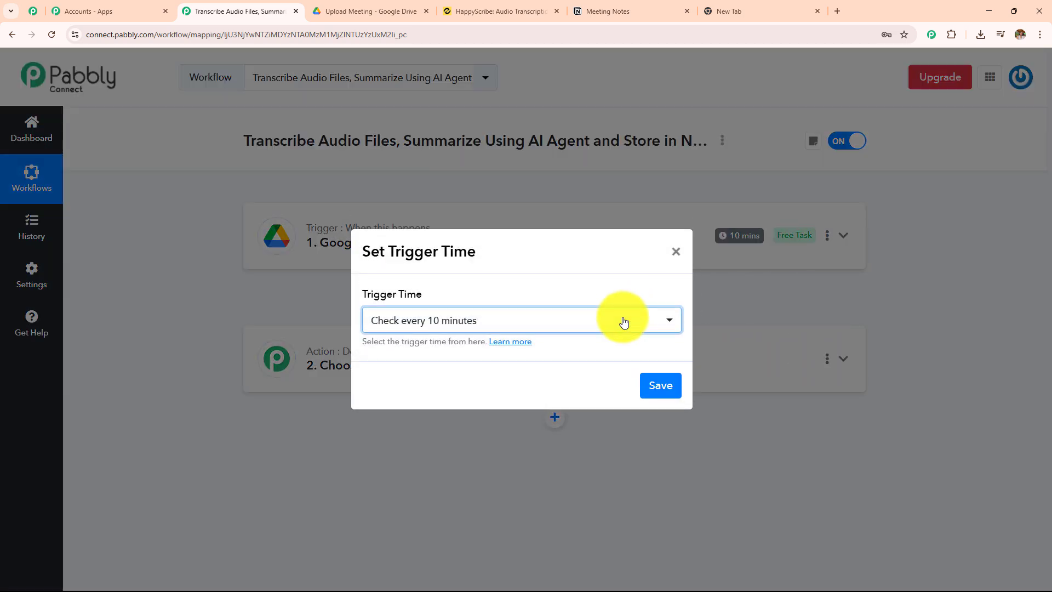
left_click(623, 322)
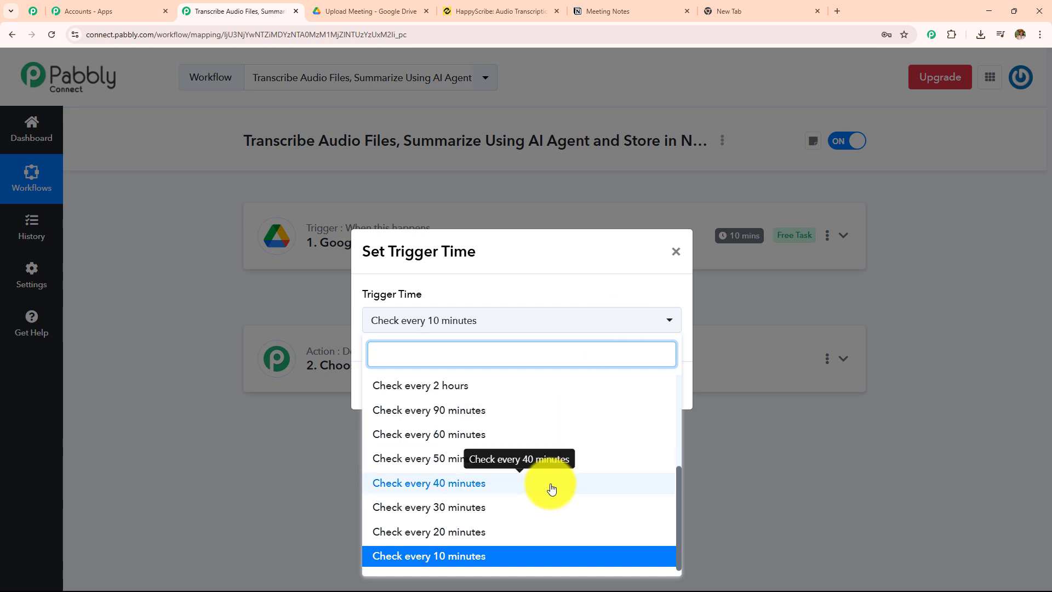
scroll(551, 486, "up", 3)
scroll(548, 509, "down", 3)
left_click(532, 555)
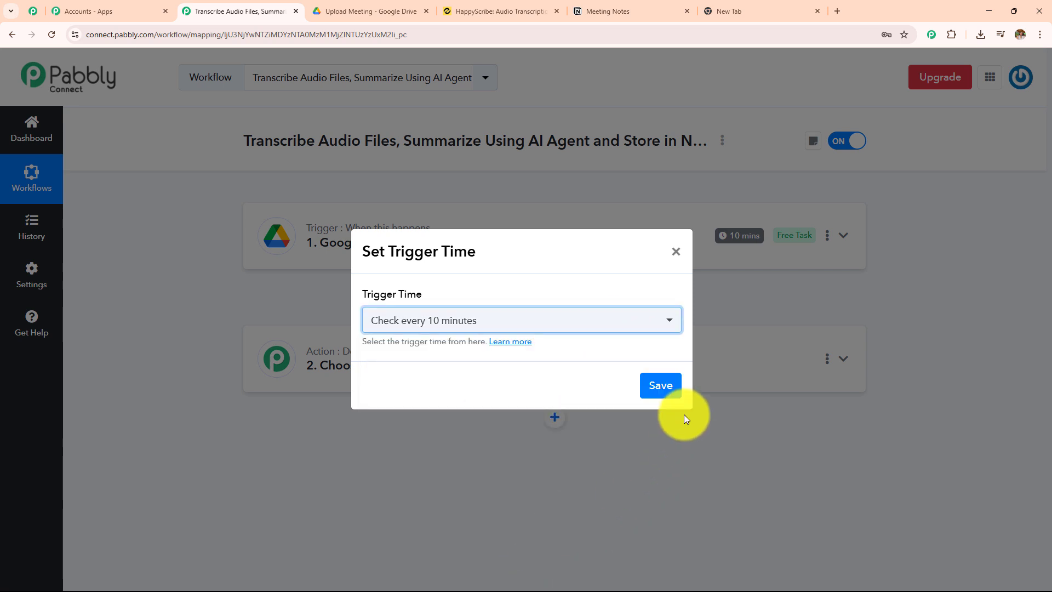
left_click(666, 393)
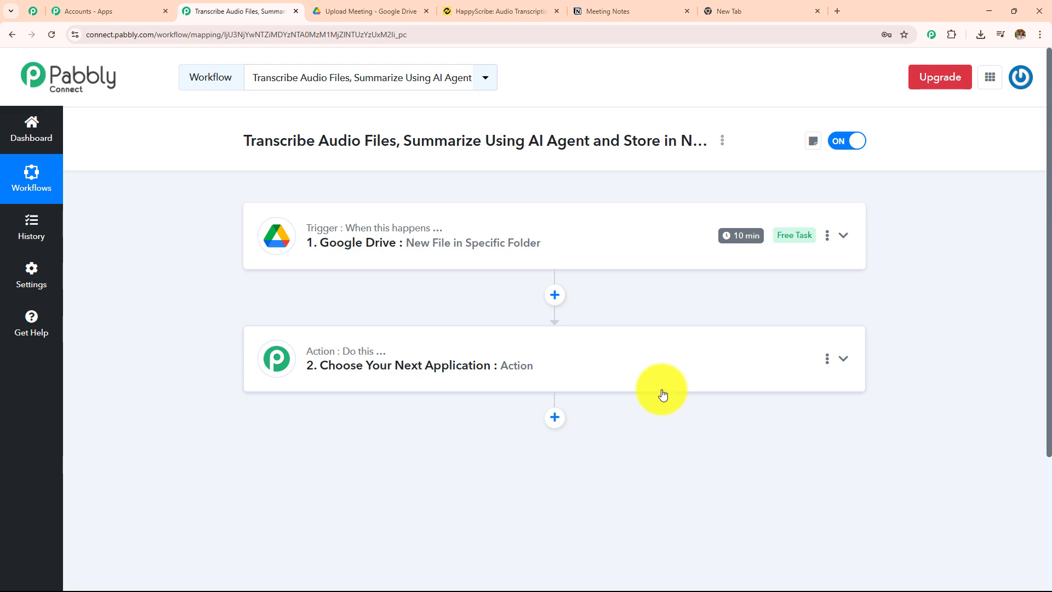
Set the workflow's second step to the Happy Scribe app with the Create Transcription action event
left_click(475, 8)
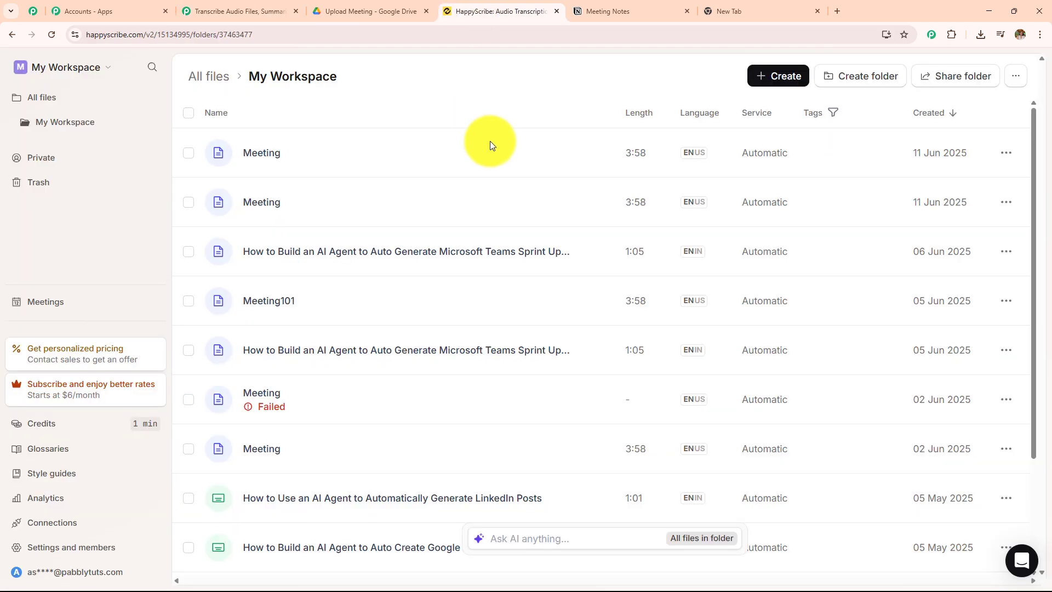
left_click(205, 6)
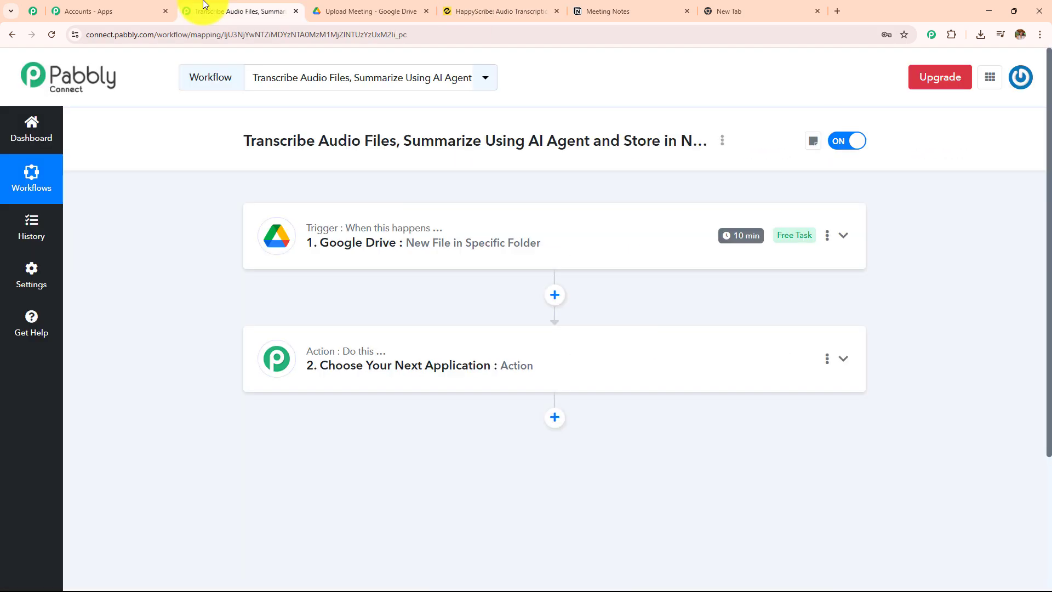
left_click(413, 361)
left_click(423, 295)
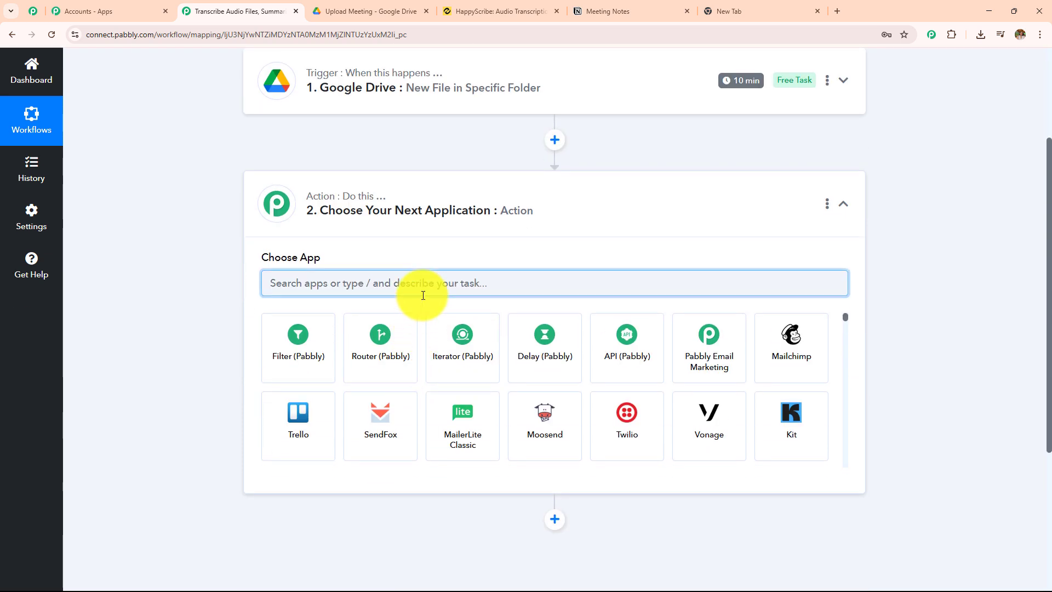
type("Happ")
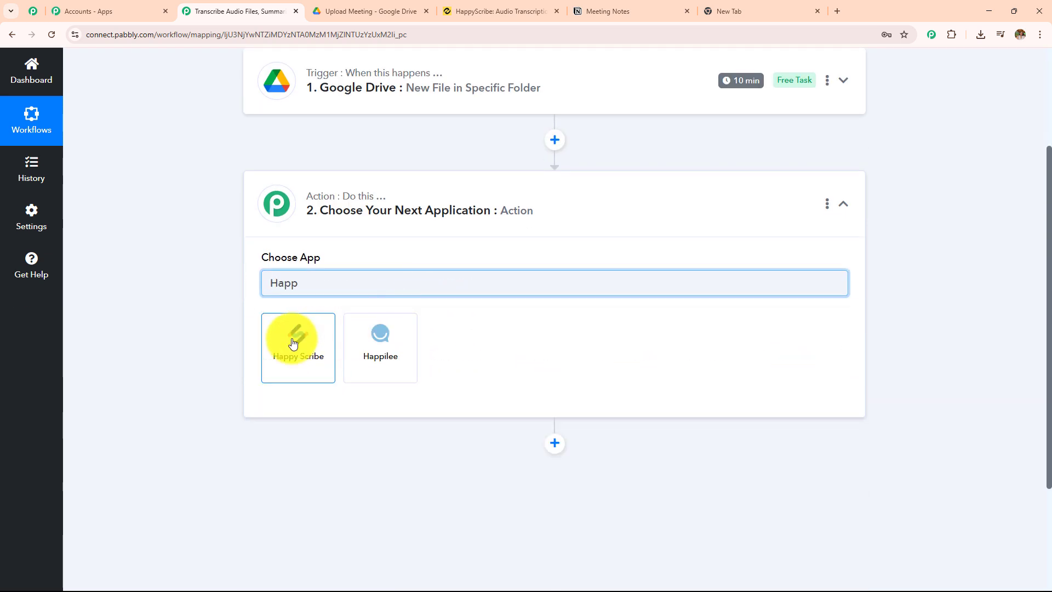
left_click(293, 343)
left_click(489, 352)
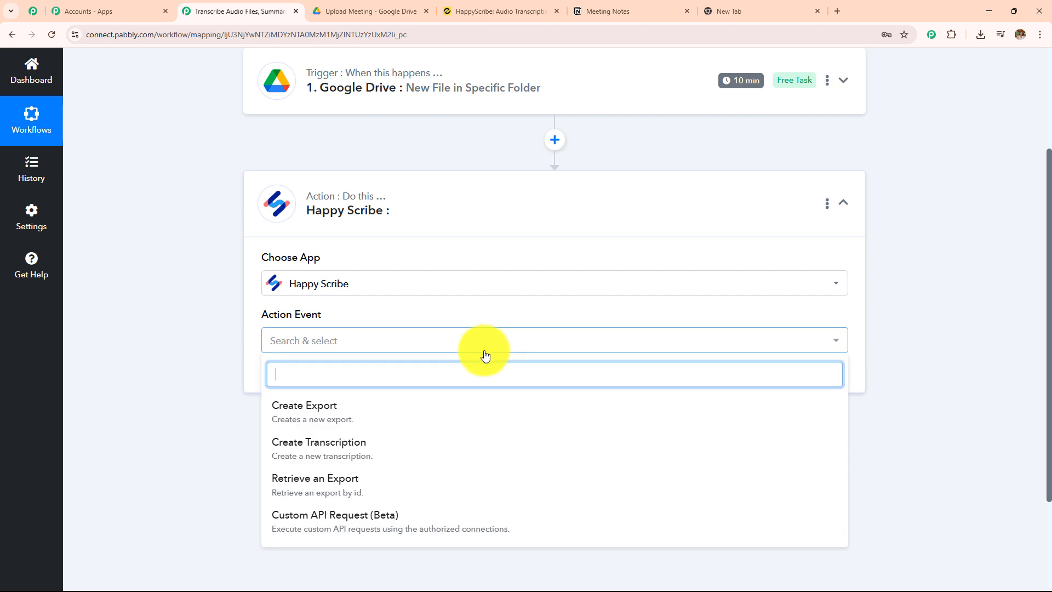
left_click(339, 453)
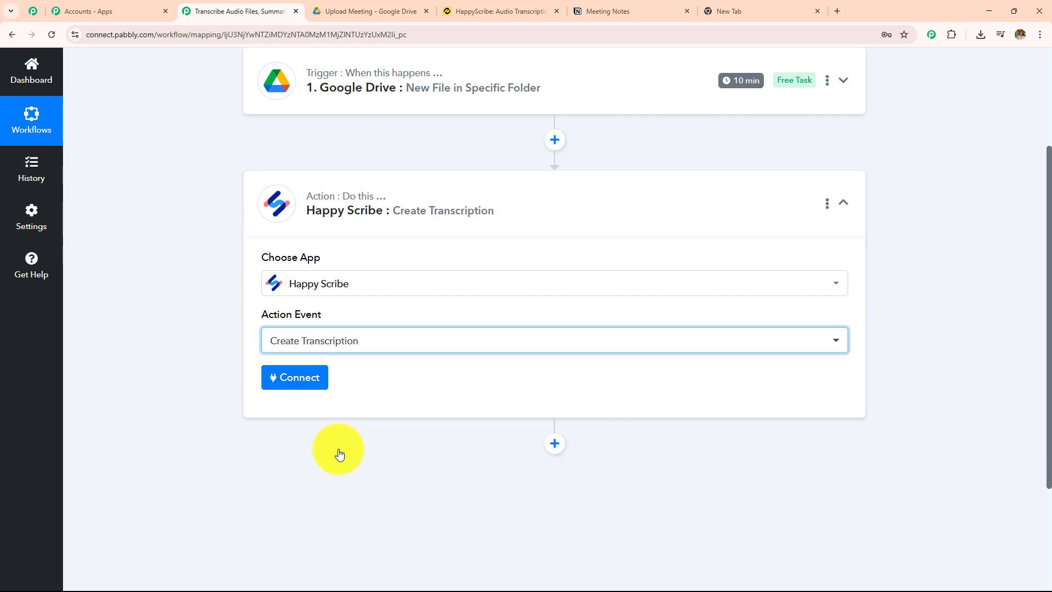
Start adding a new Happy Scribe connection for the action and read the instructions for getting its API key
left_click(308, 385)
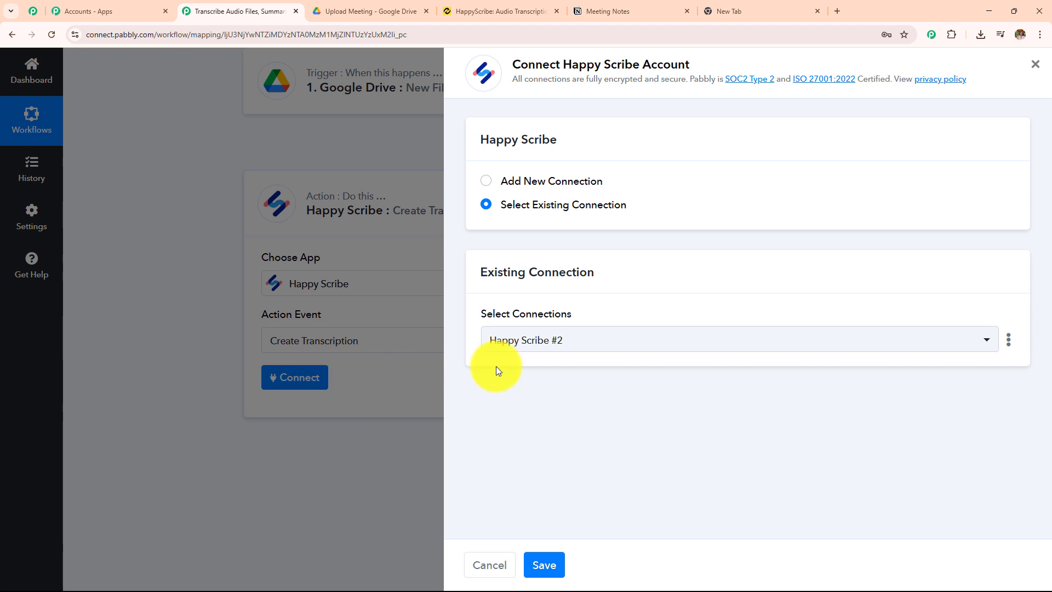
left_click(494, 181)
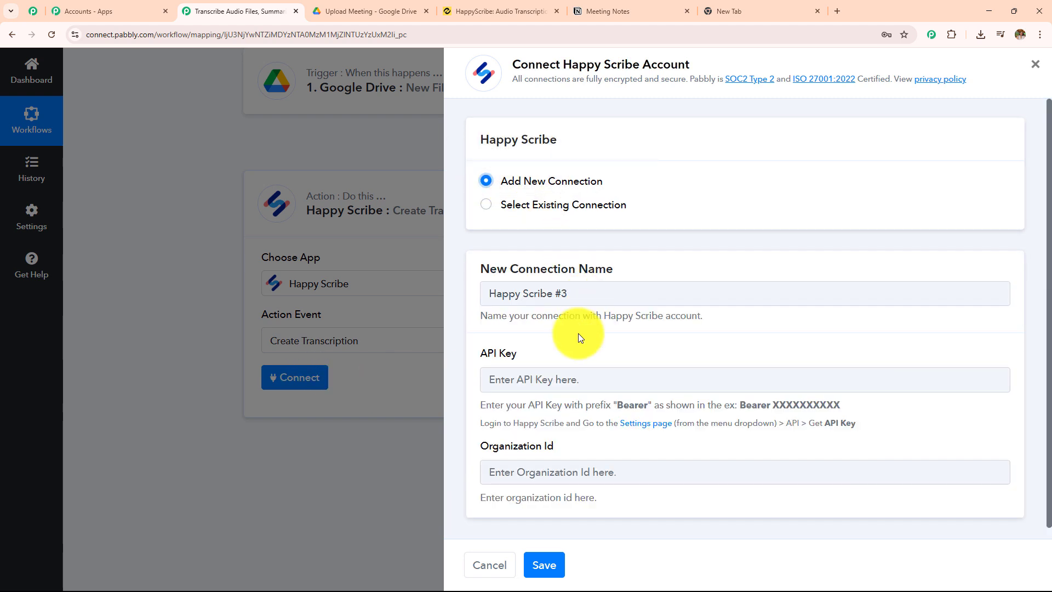
scroll(583, 326, "down", 1)
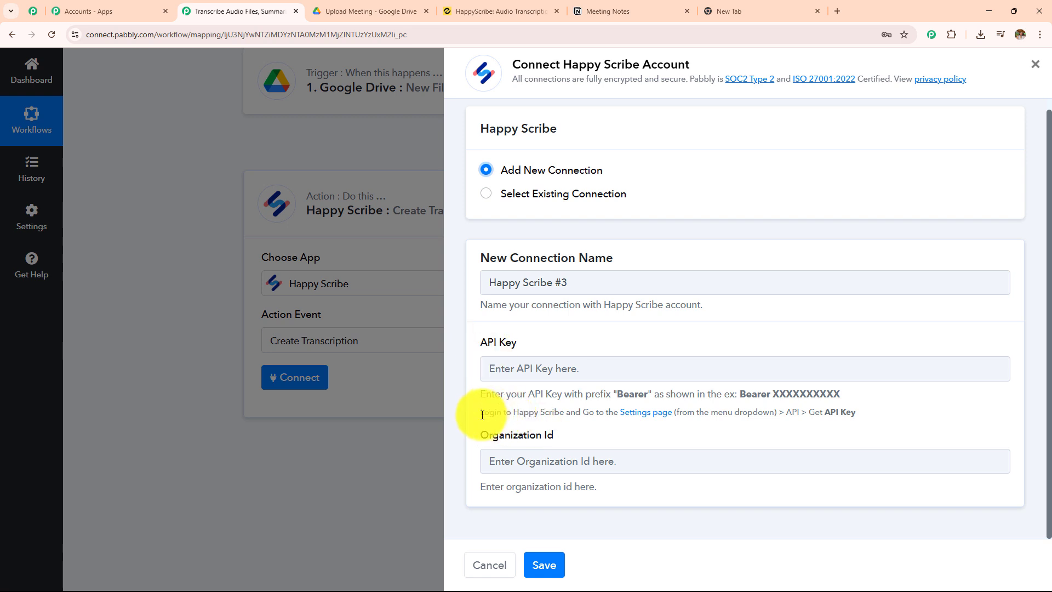
left_click_drag(482, 415, 635, 423)
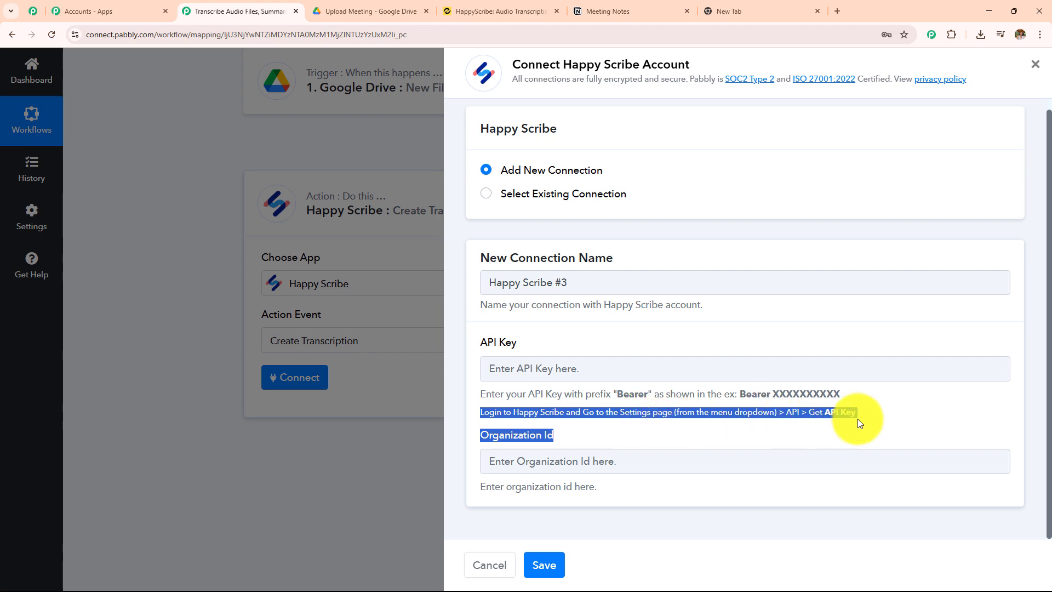
Copy the API key from the personal settings in HappyScribe and paste it into the API Key field of the new Pabbly connection
left_click(502, 10)
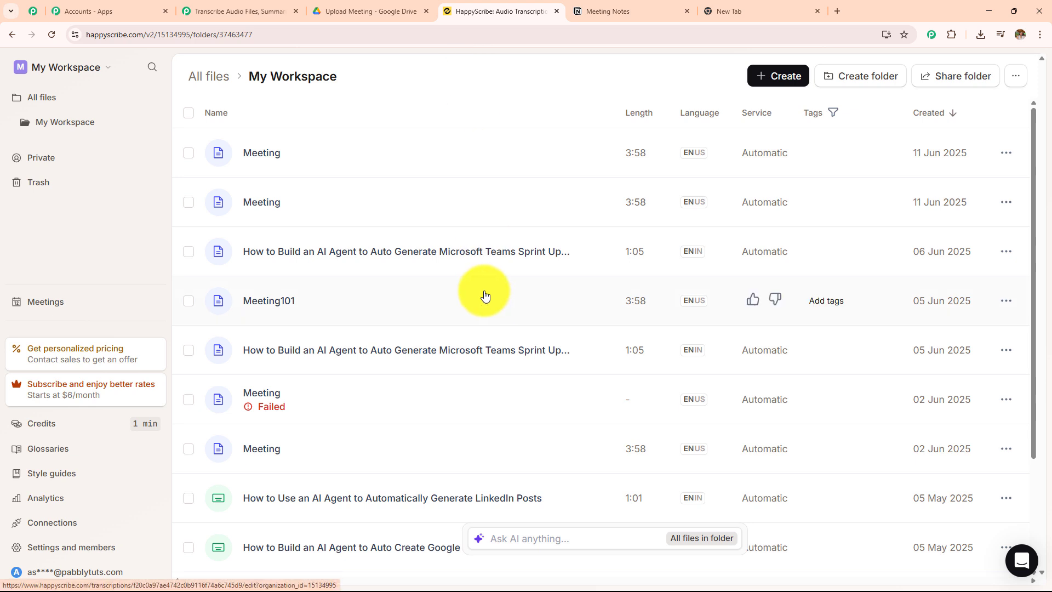
left_click(56, 571)
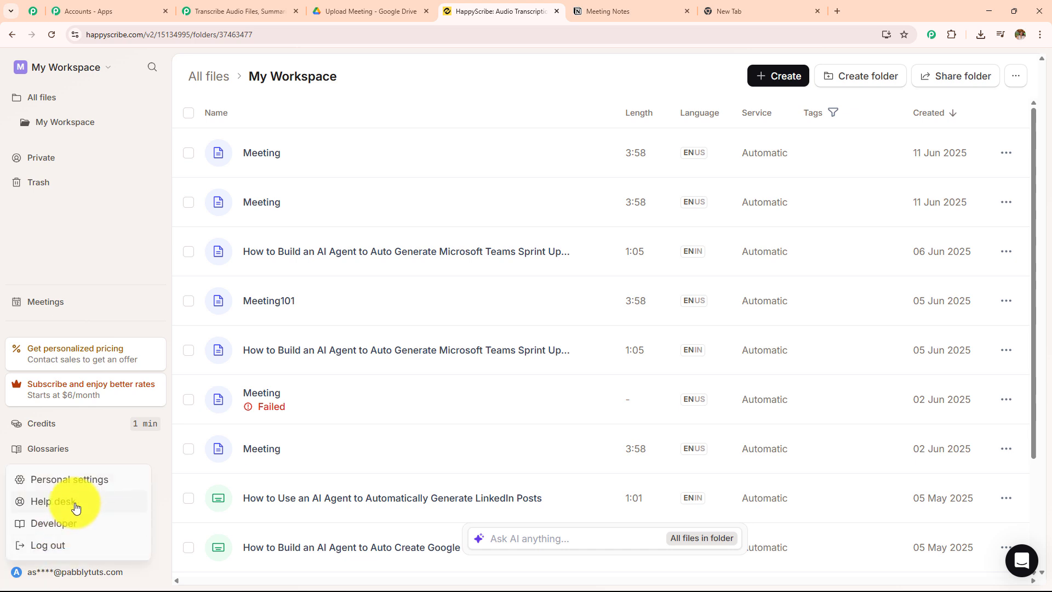
left_click(77, 480)
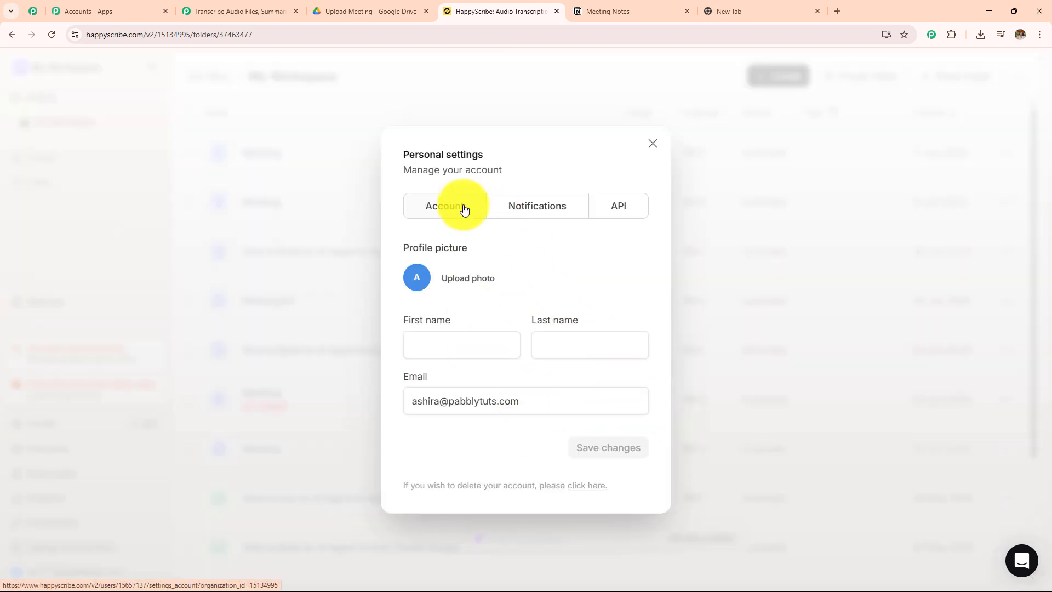
left_click(618, 206)
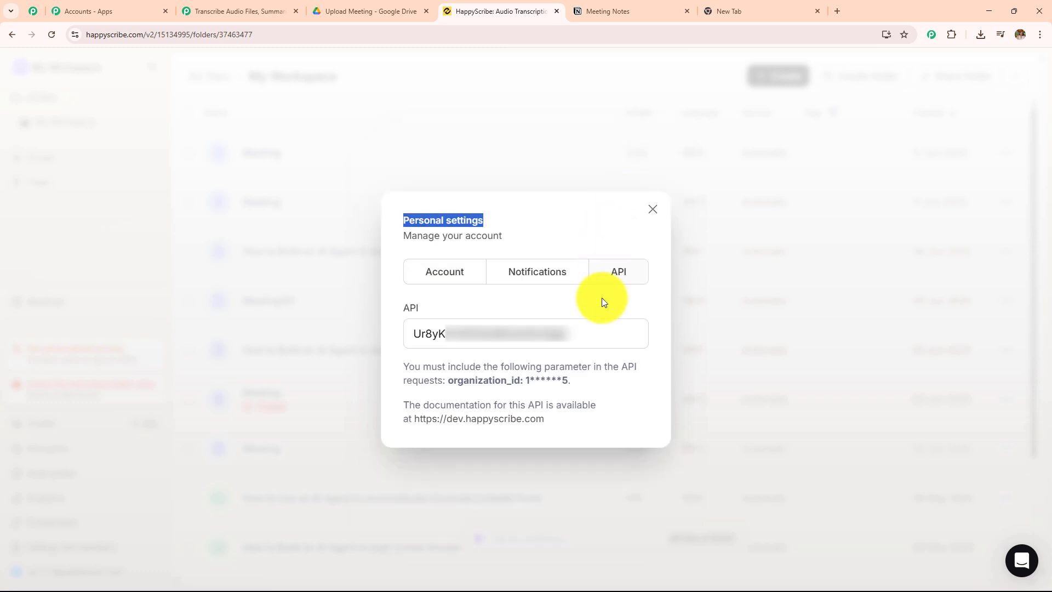
left_click(580, 335)
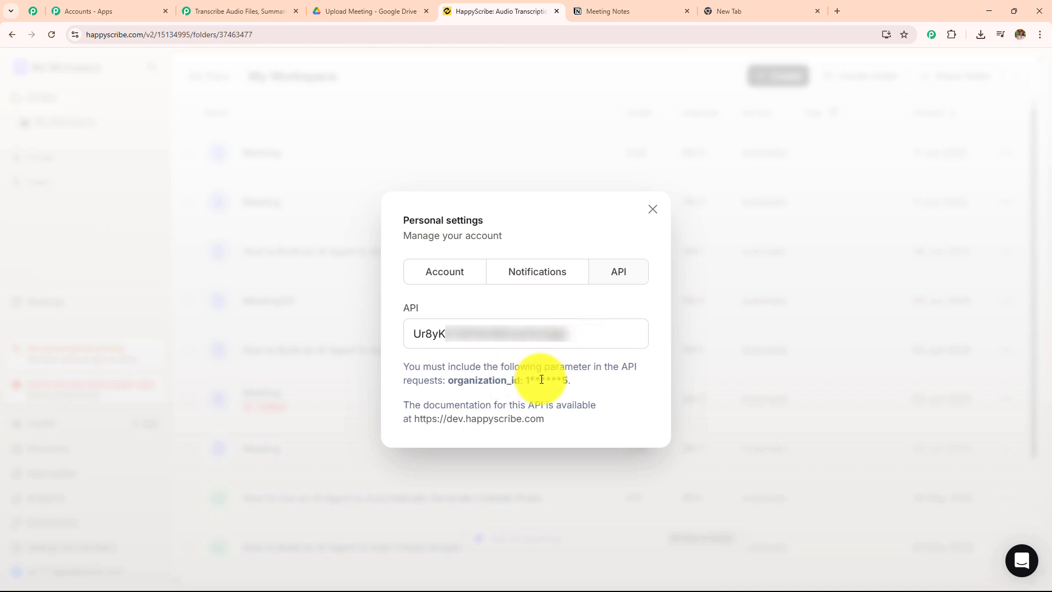
double_click(486, 334)
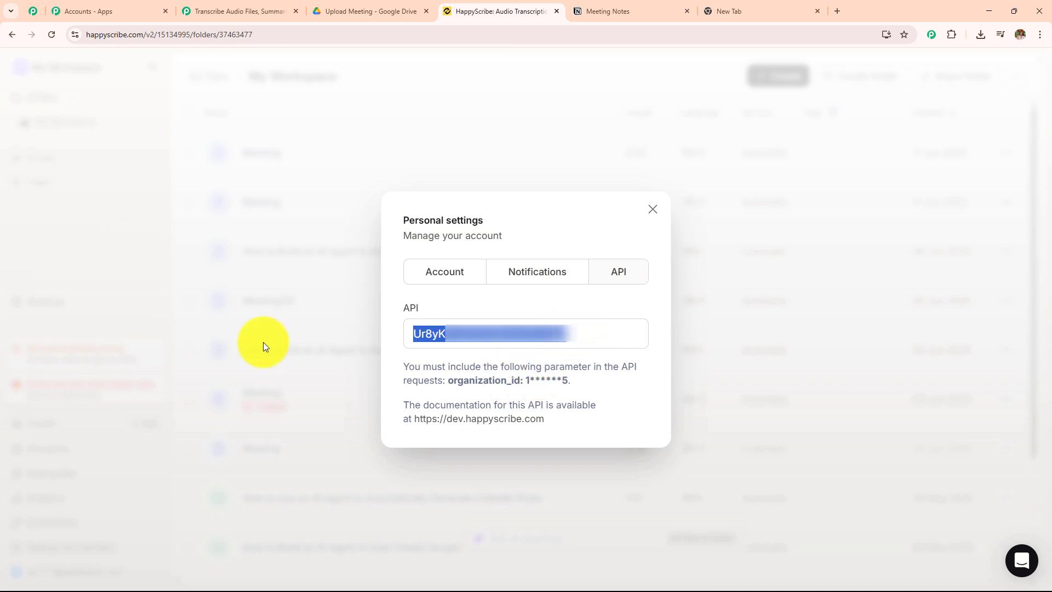
left_click(236, 11)
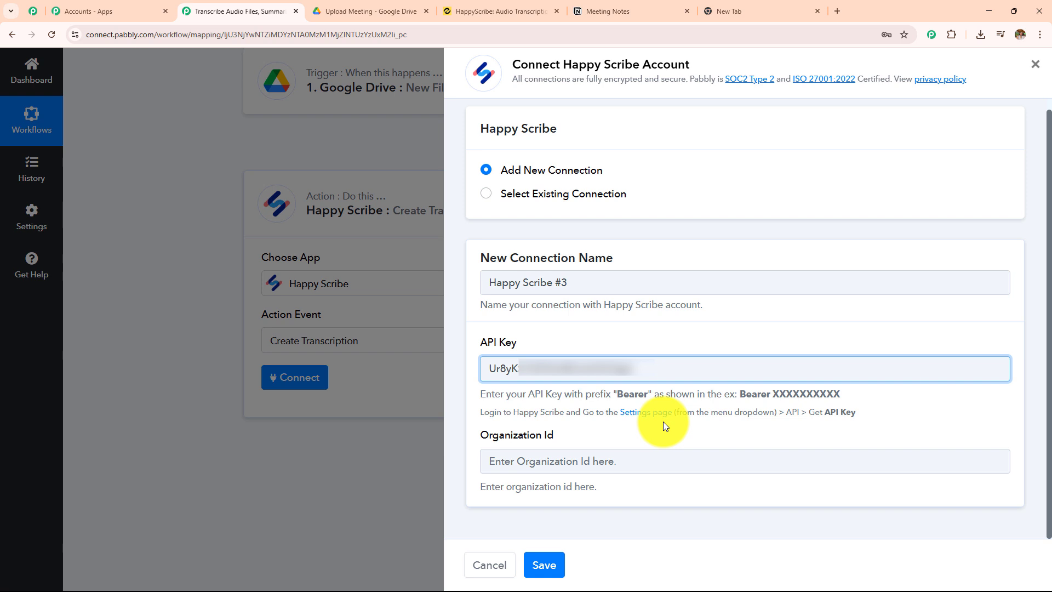
Copy the organization ID from HappyScribe's API settings into the Organization Id field and prefix the API key with "Bearer"
left_click(482, 11)
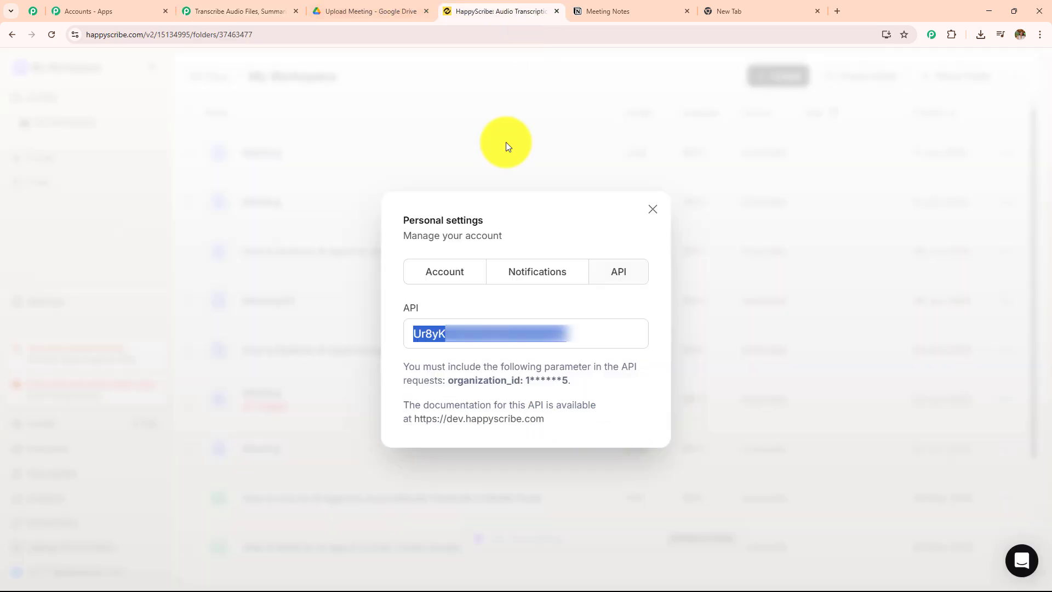
left_click_drag(527, 380, 567, 380)
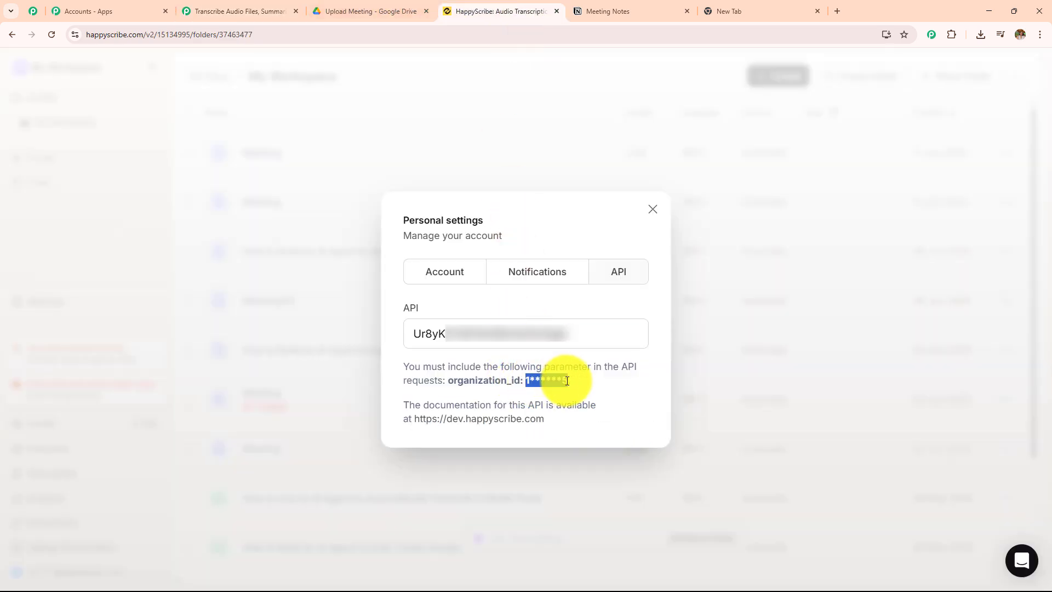
left_click(580, 453)
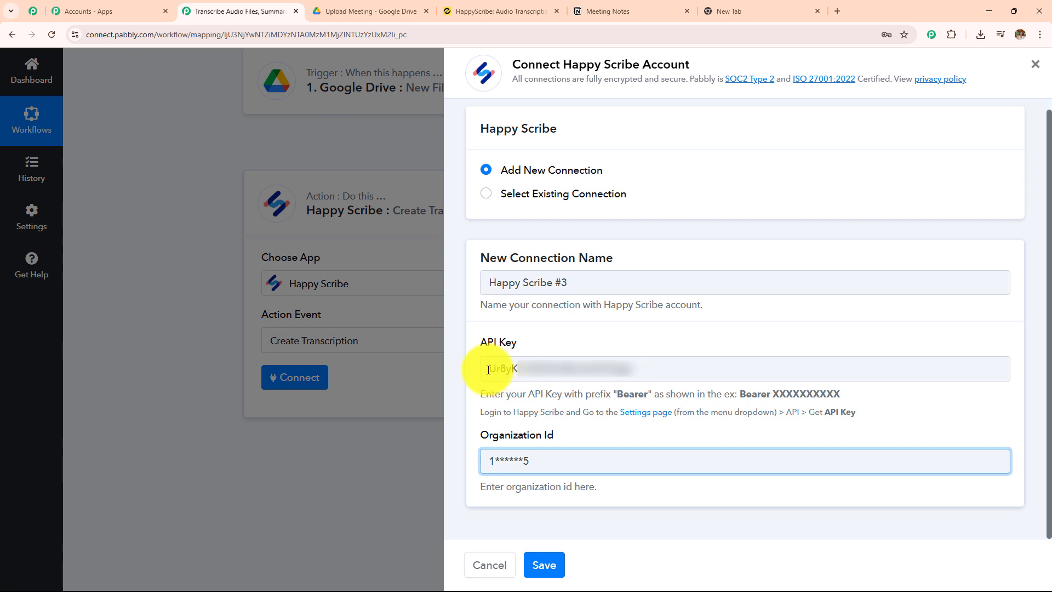
left_click_drag(740, 394, 767, 395)
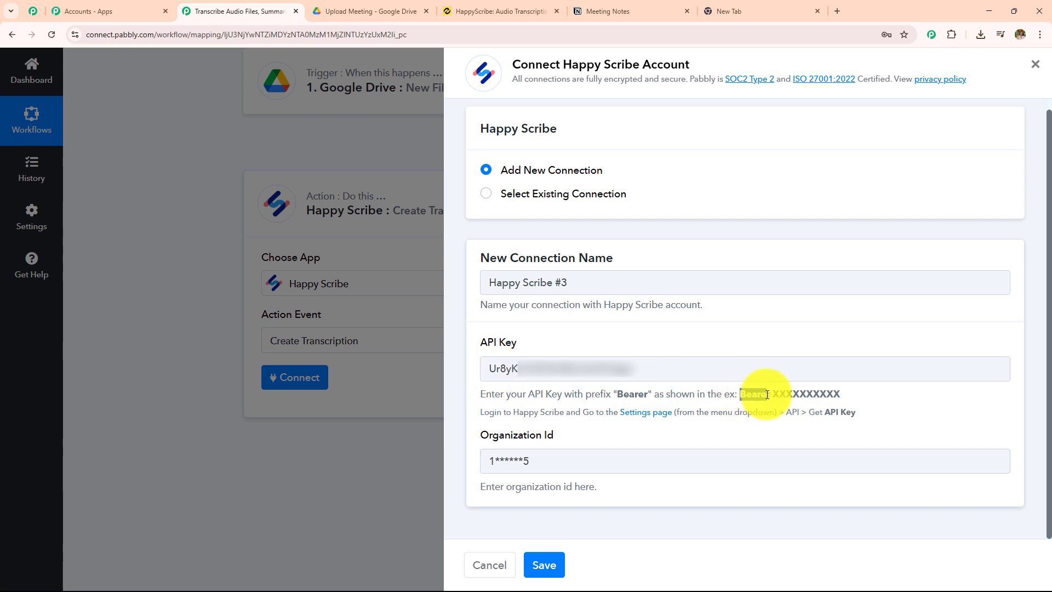
left_click(502, 375)
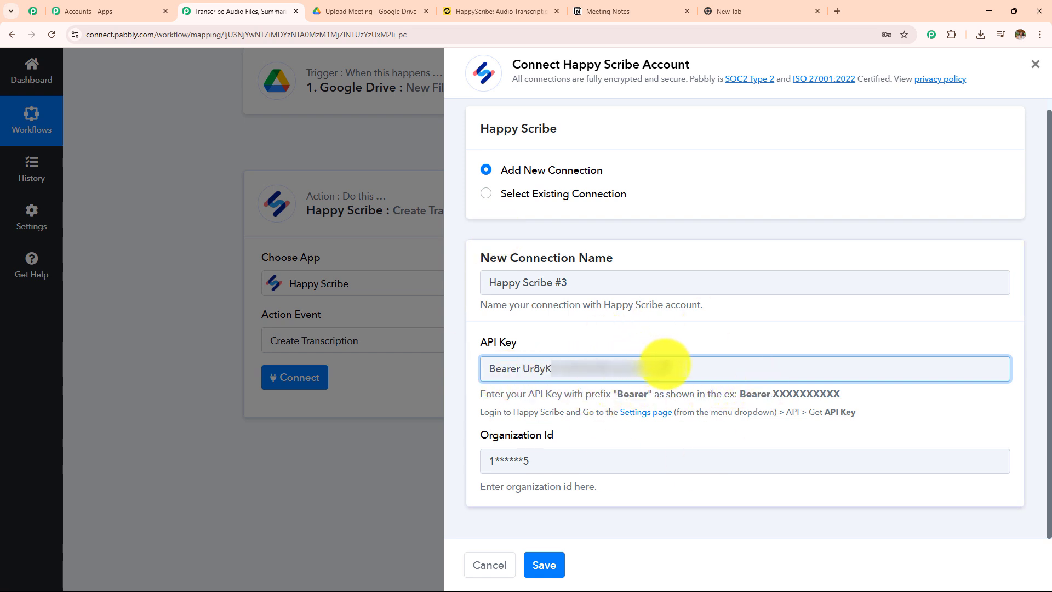
Clear the API Key and Organization Id fields and connect the Happy Scribe action through an existing connection instead
left_click_drag(668, 368, 453, 383)
key("BackSpace")
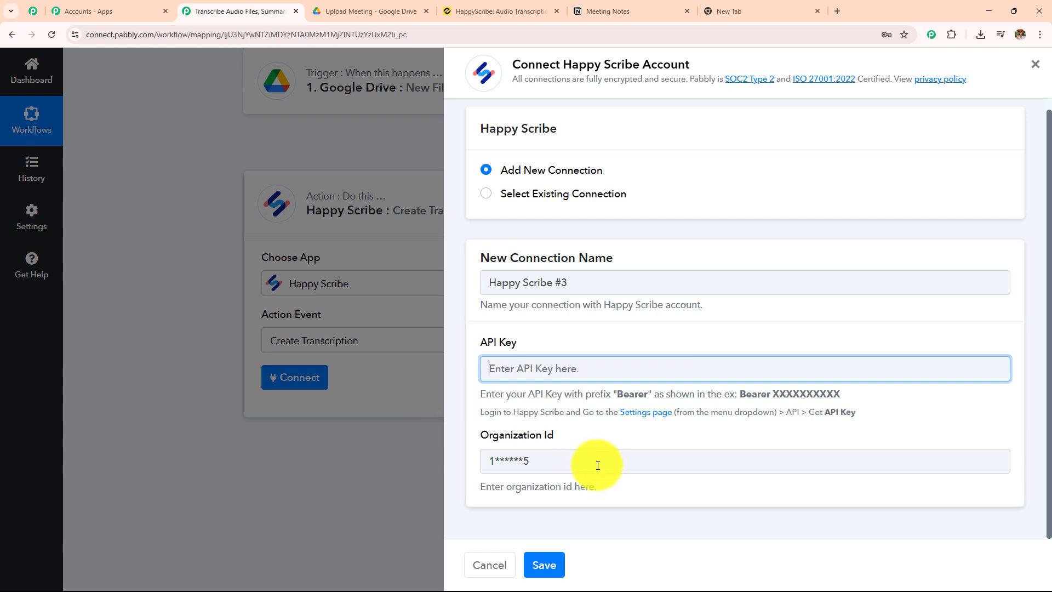
left_click_drag(599, 461, 364, 451)
key("BackSpace")
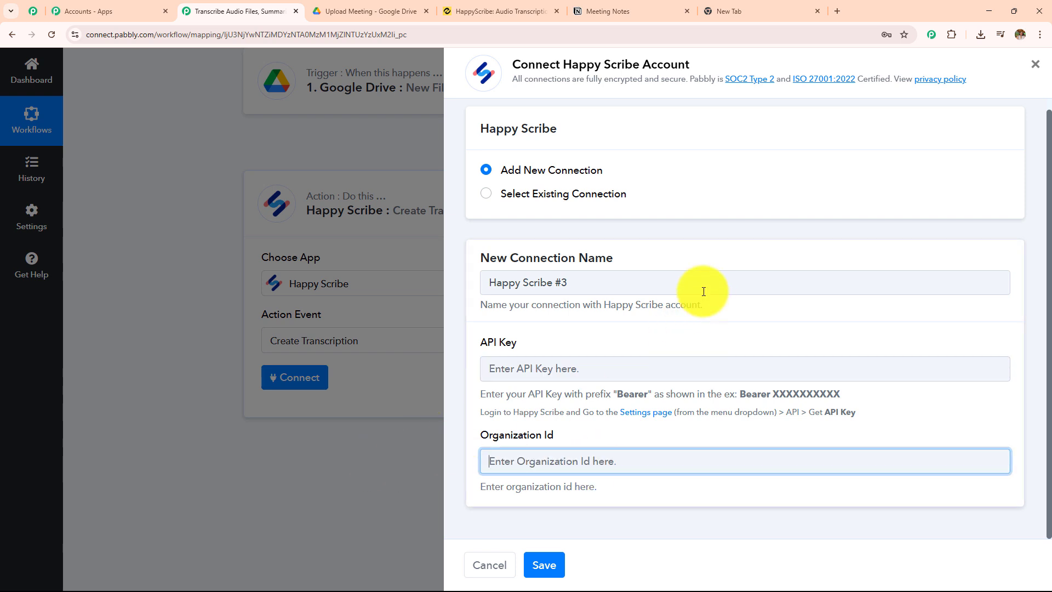
left_click(503, 195)
left_click(544, 565)
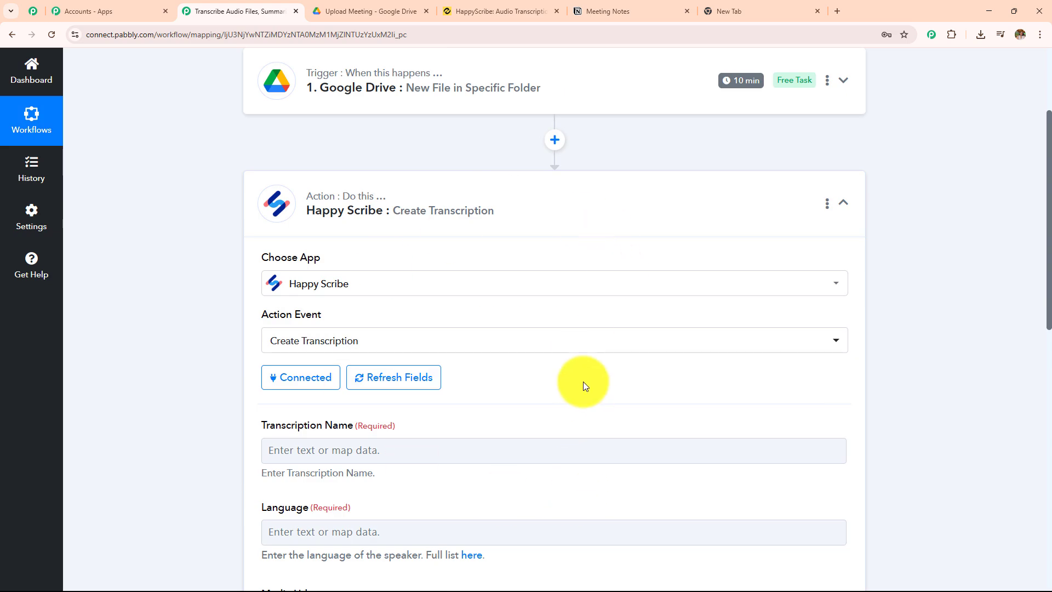
Set the Transcription Name of the Create Transcription action to "Podcast"
scroll(583, 381, "down", 5)
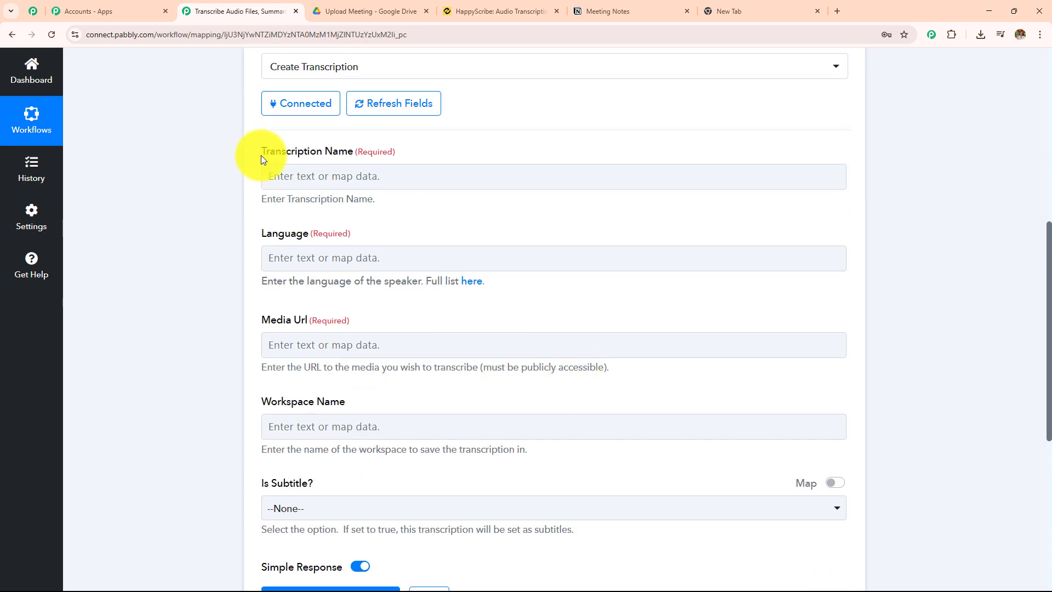
left_click_drag(260, 156, 498, 124)
left_click(493, 127)
scroll(367, 305, "down", 2)
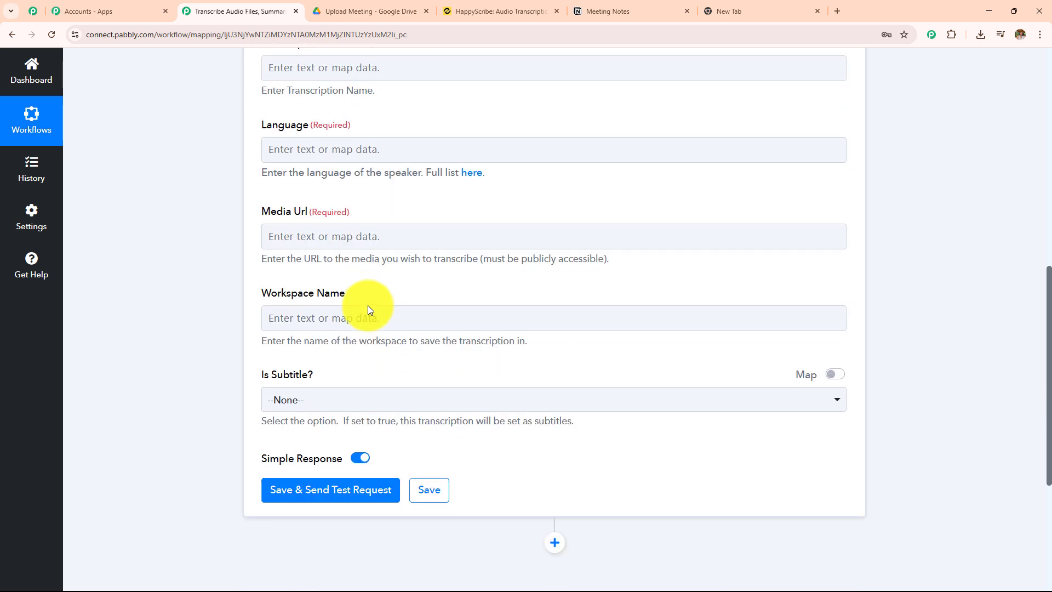
scroll(367, 304, "up", 2)
left_click(369, 175)
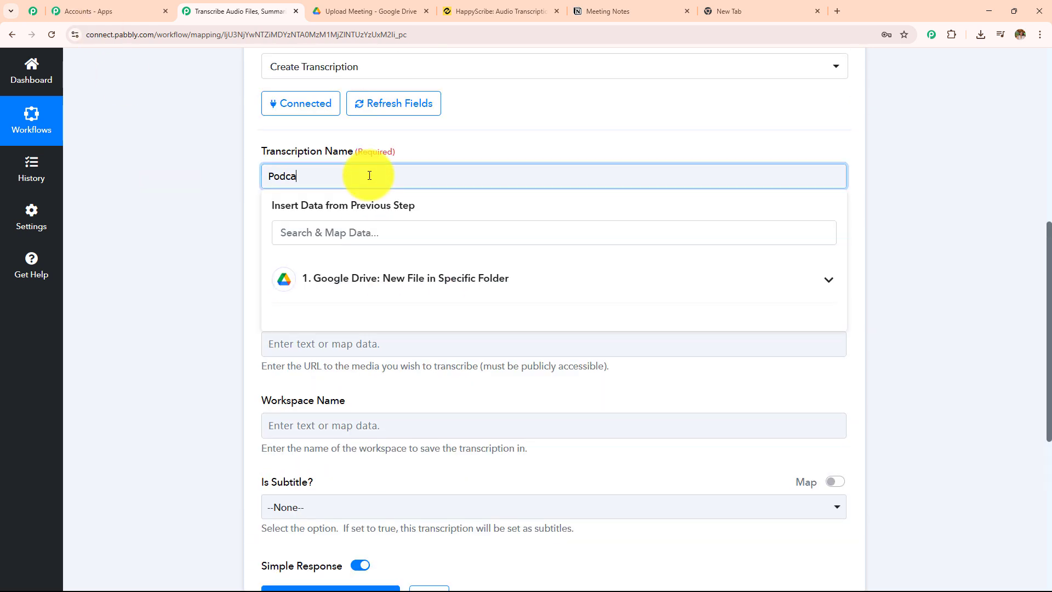
left_click(195, 256)
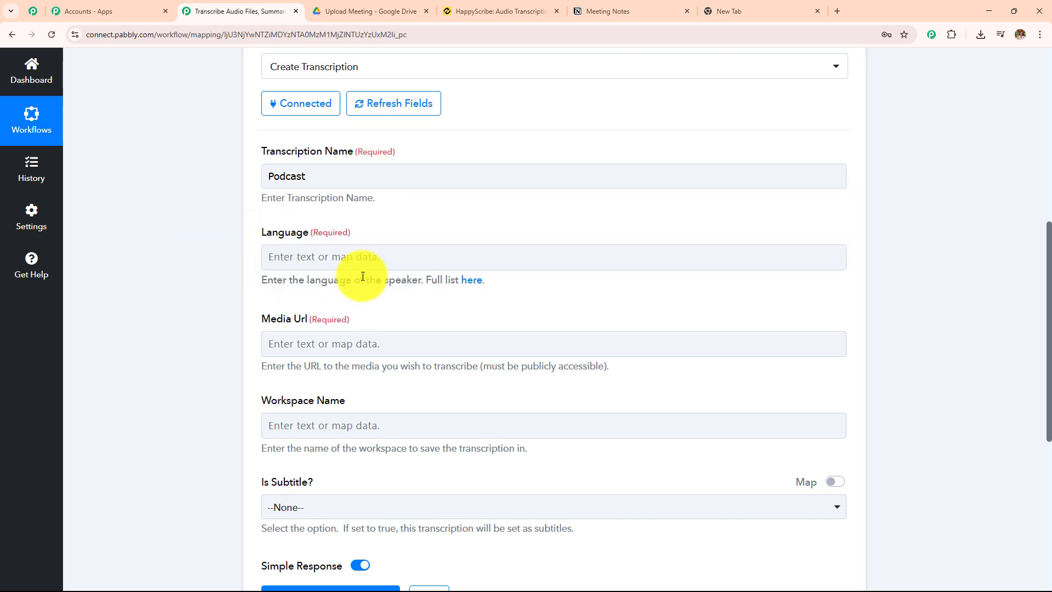
Look up the English (United States) code in the linked HappyScribe language list and set Language to "en-US"
left_click(365, 255)
left_click(208, 256)
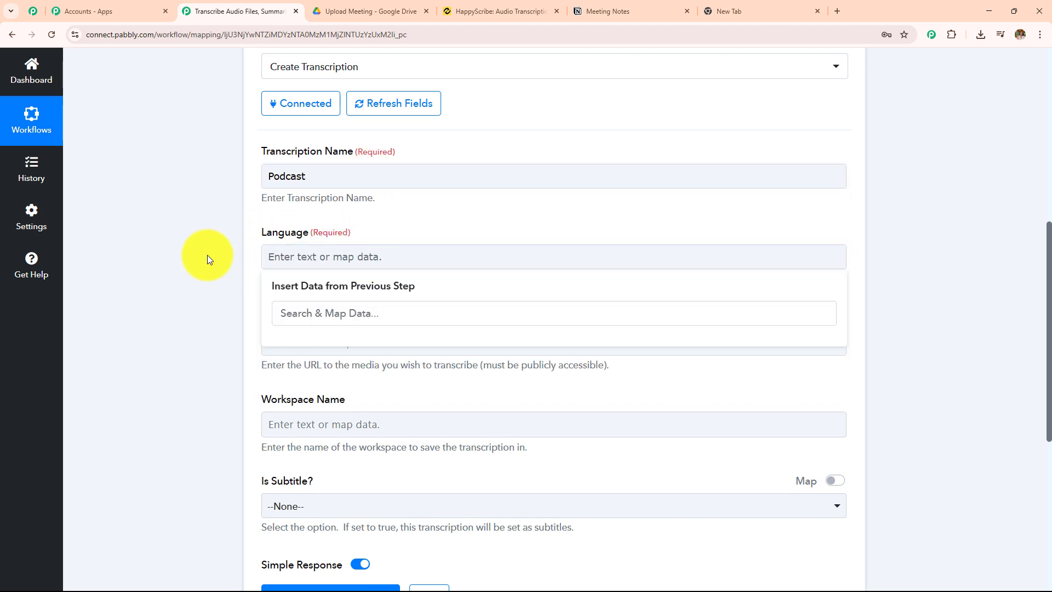
left_click(471, 286)
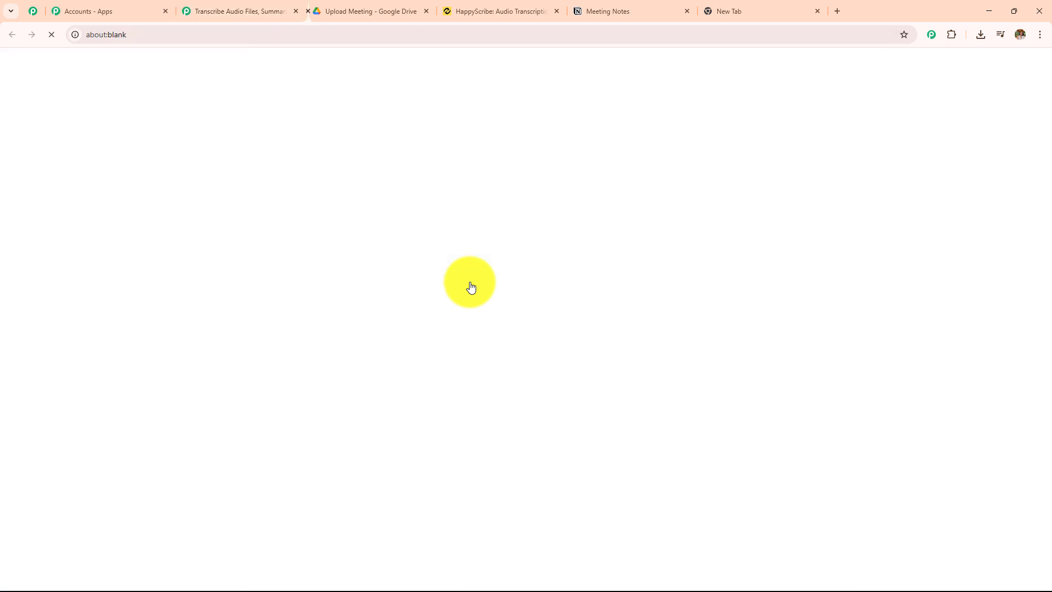
scroll(356, 336, "down", 20)
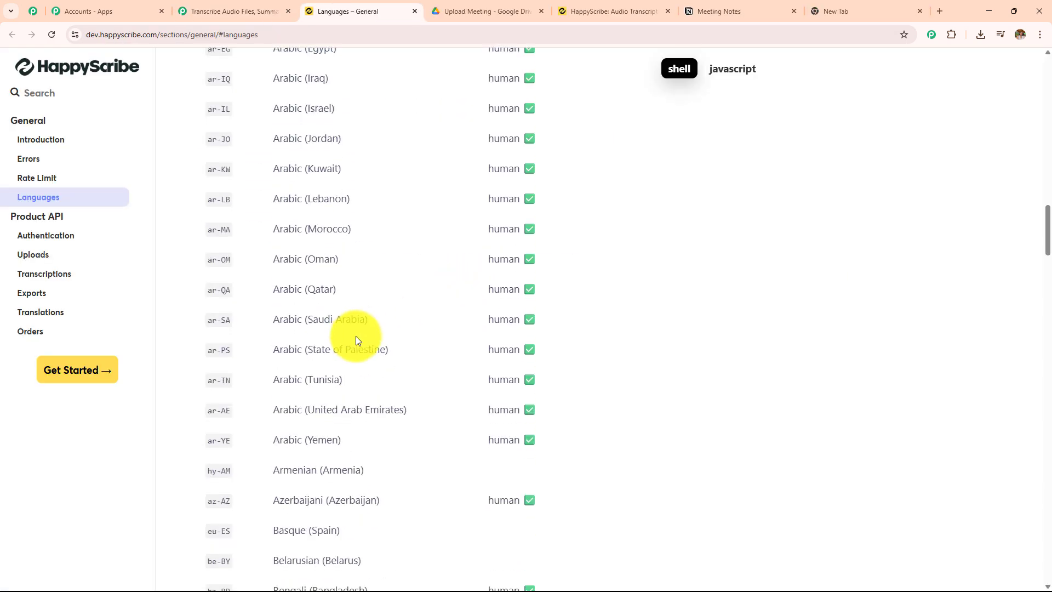
scroll(341, 340, "down", 9)
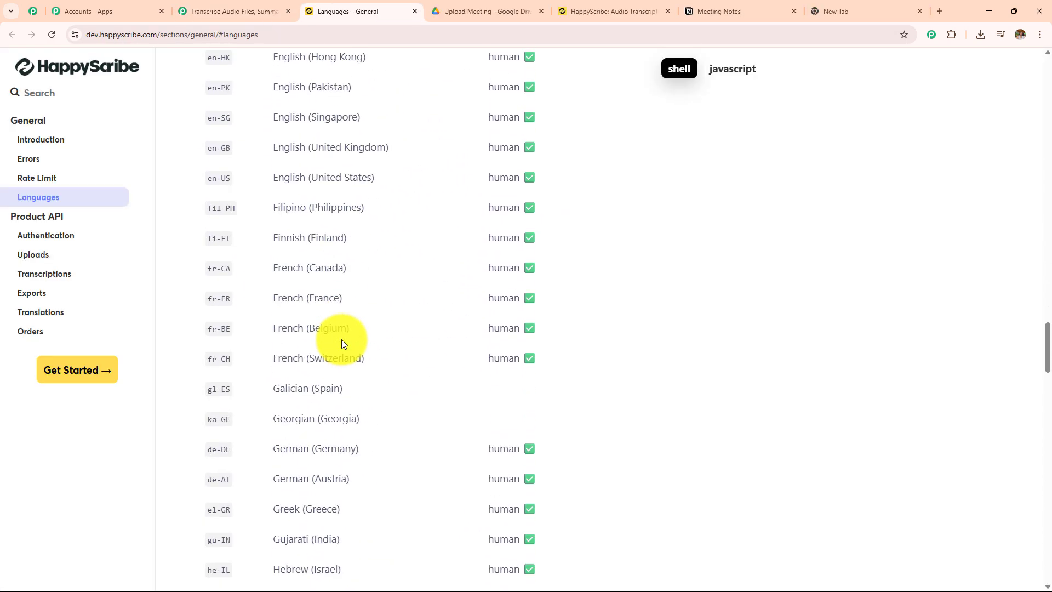
scroll(341, 340, "up", 7)
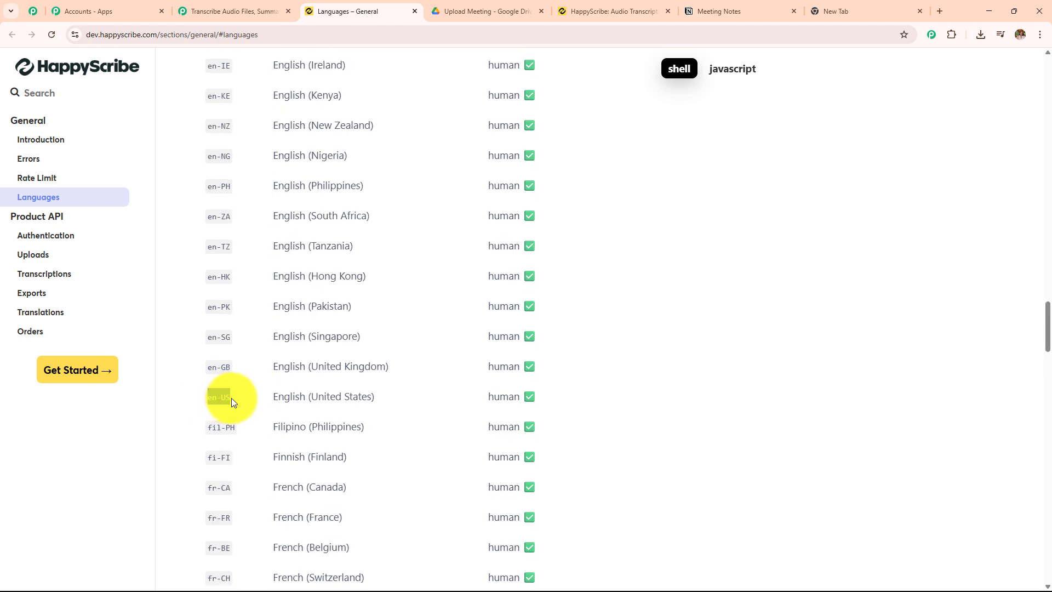
left_click(200, 15)
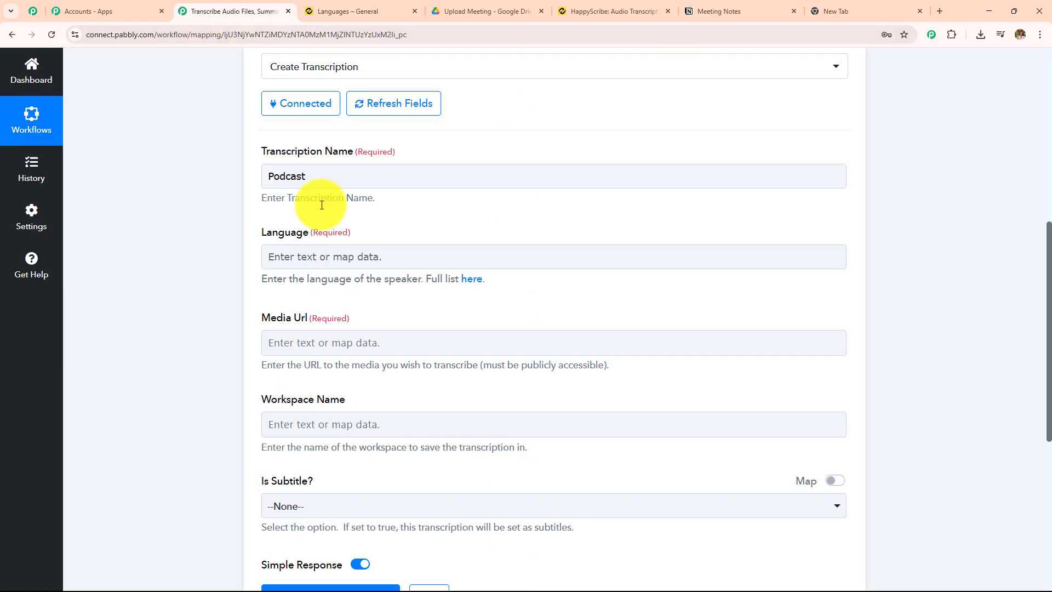
left_click(330, 249)
type("en-US")
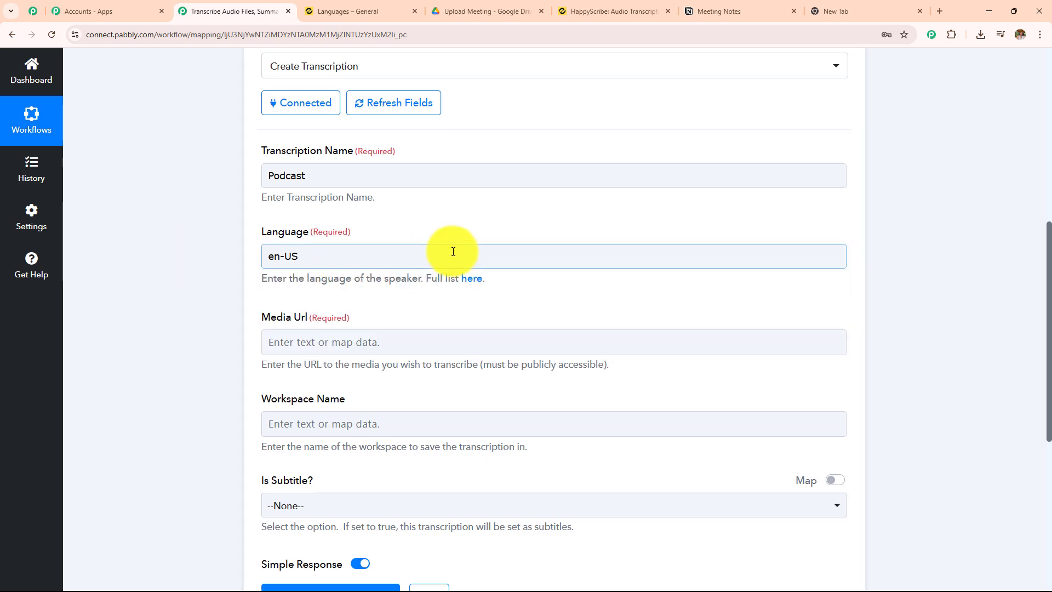
Map the Media Url to the WebContentLink value from the Google Drive trigger
scroll(453, 252, "down", 4)
left_click(364, 123)
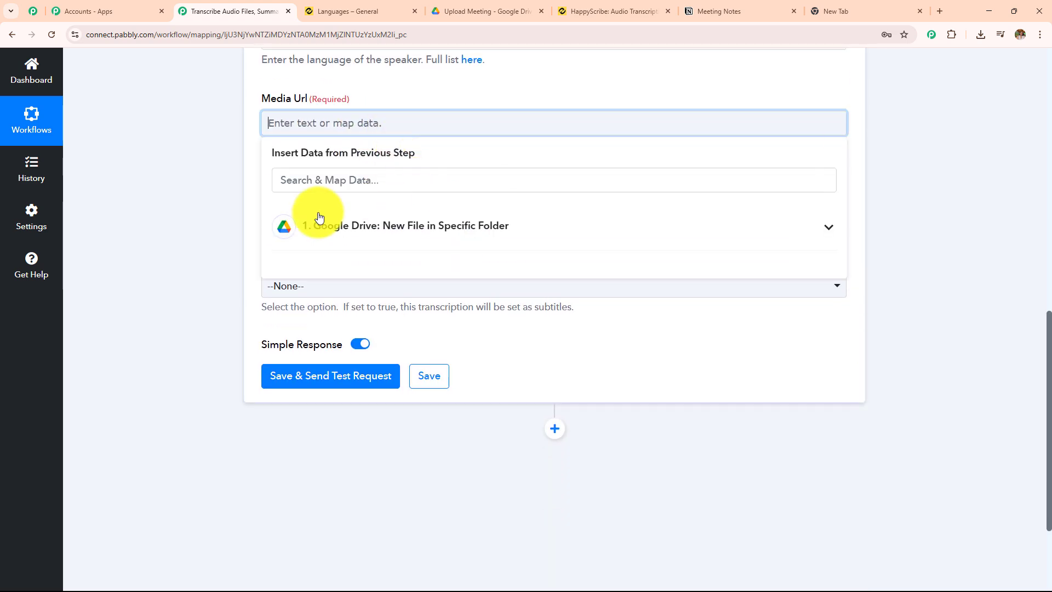
left_click(498, 235)
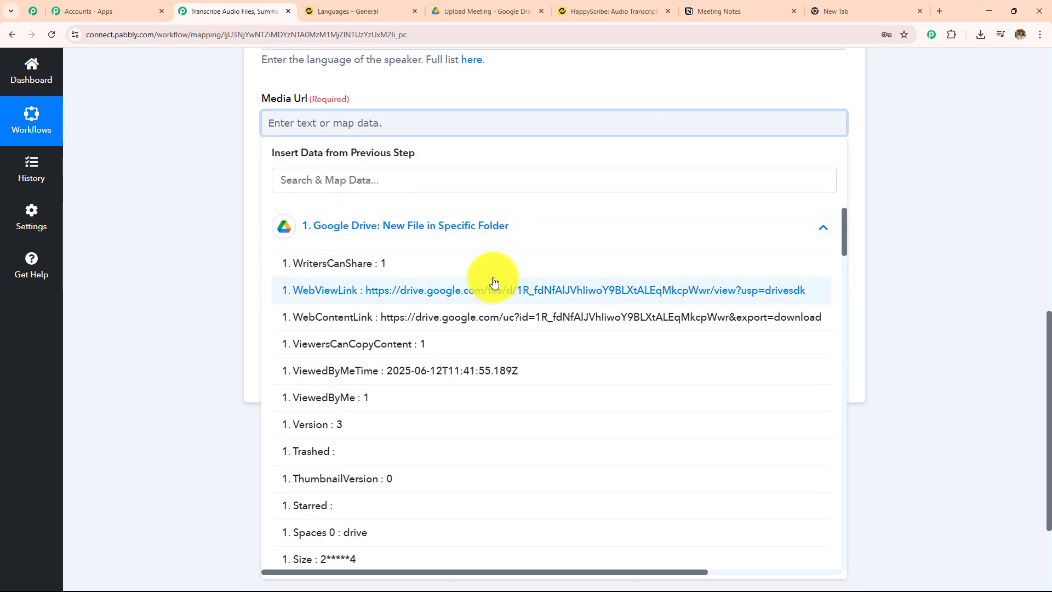
left_click(492, 317)
left_click(196, 230)
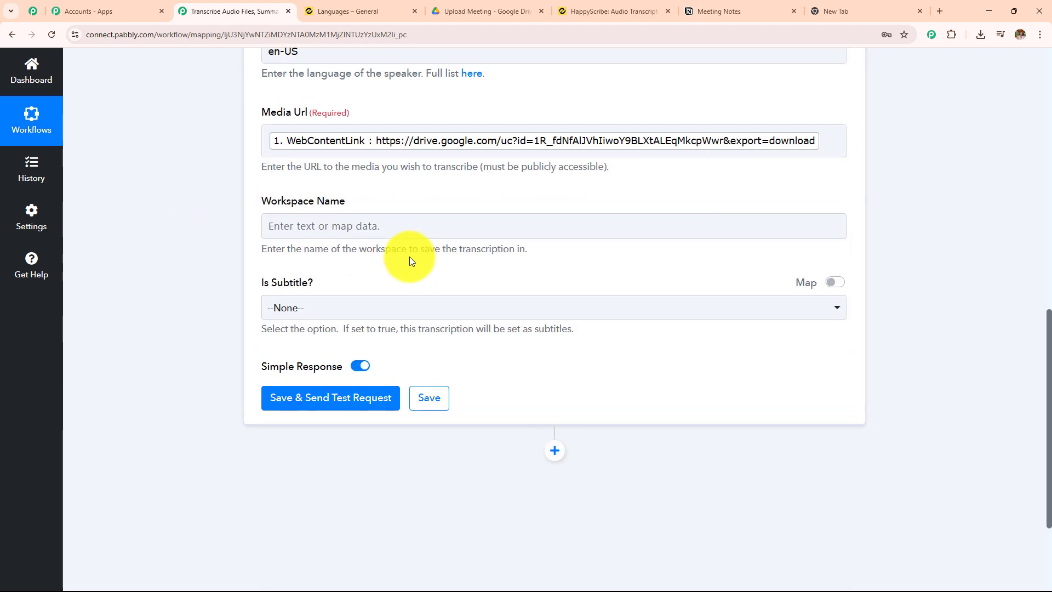
scroll(410, 256, "up", 10)
scroll(444, 248, "down", 5)
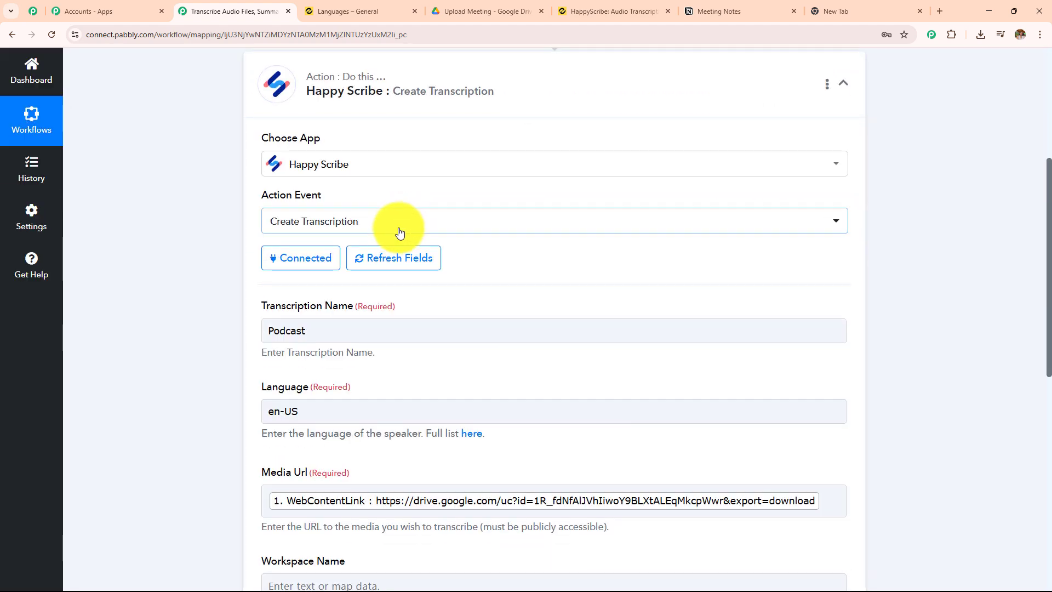
scroll(399, 232, "down", 8)
scroll(455, 191, "up", 2)
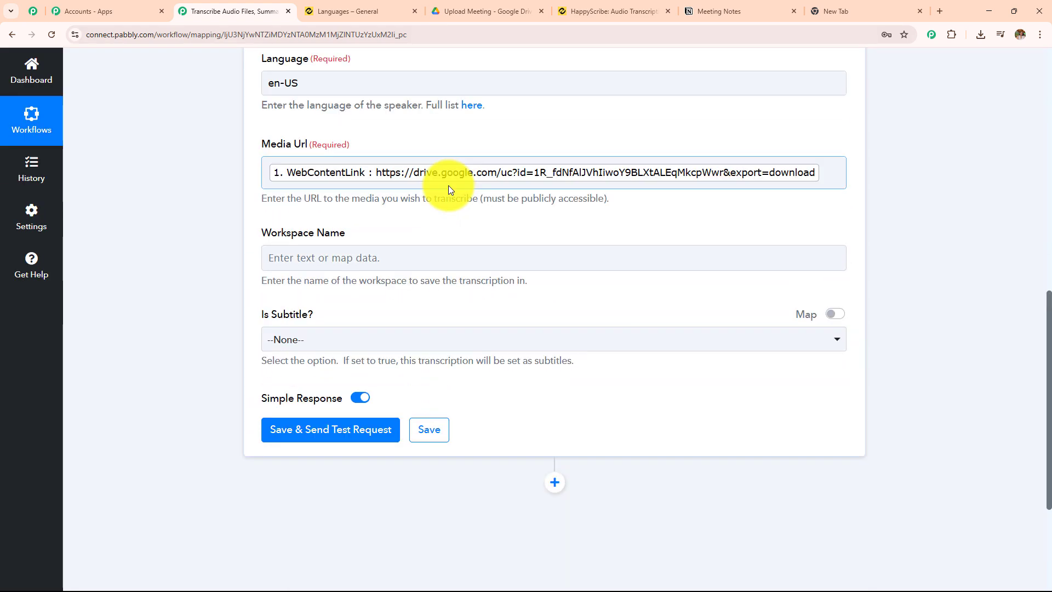
left_click(417, 257)
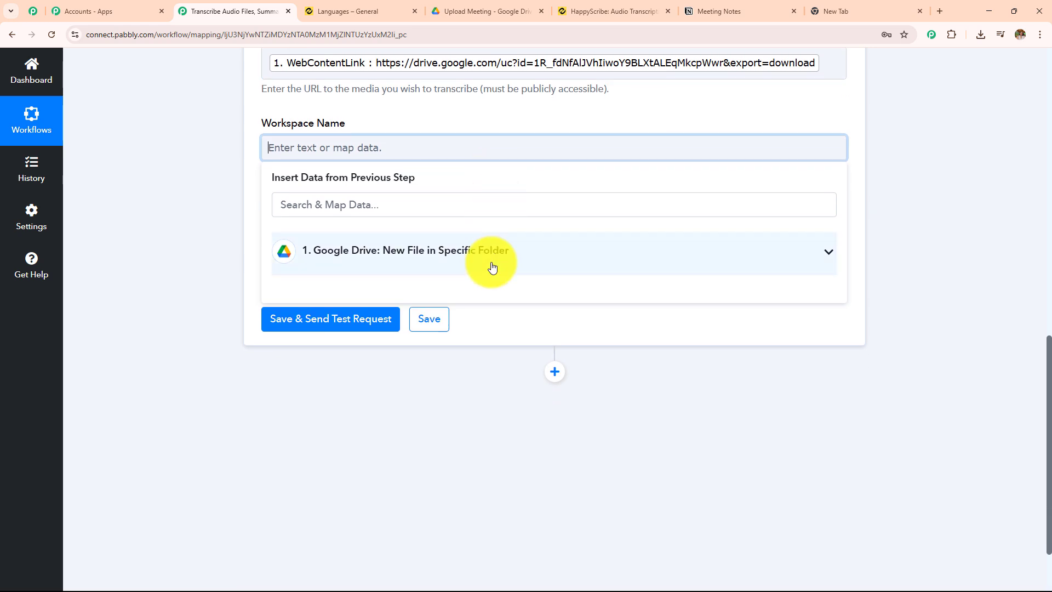
left_click(492, 266)
left_click(500, 342)
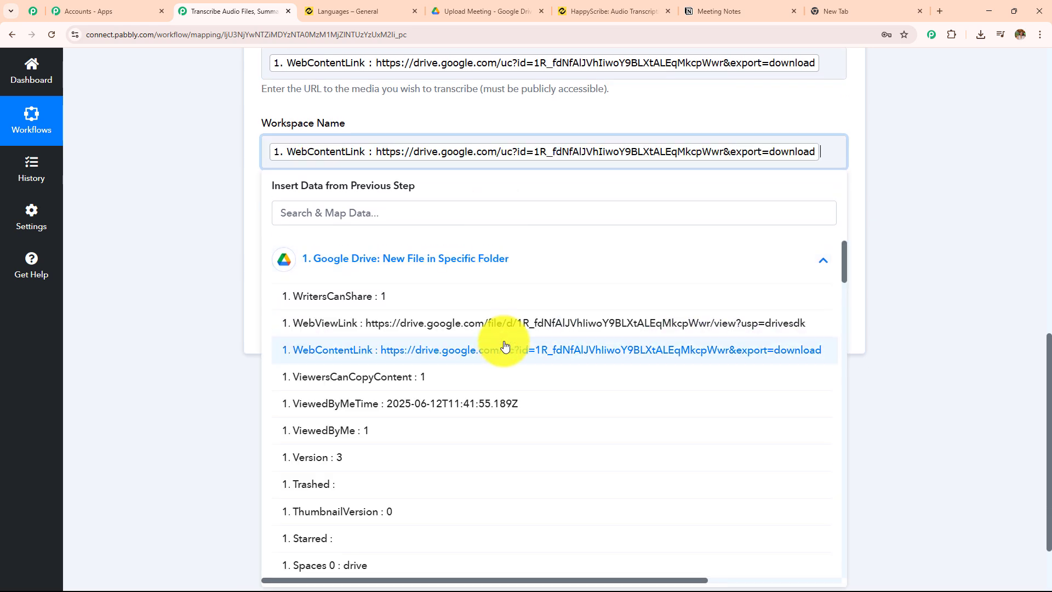
left_click(481, 145)
key("BackSpace")
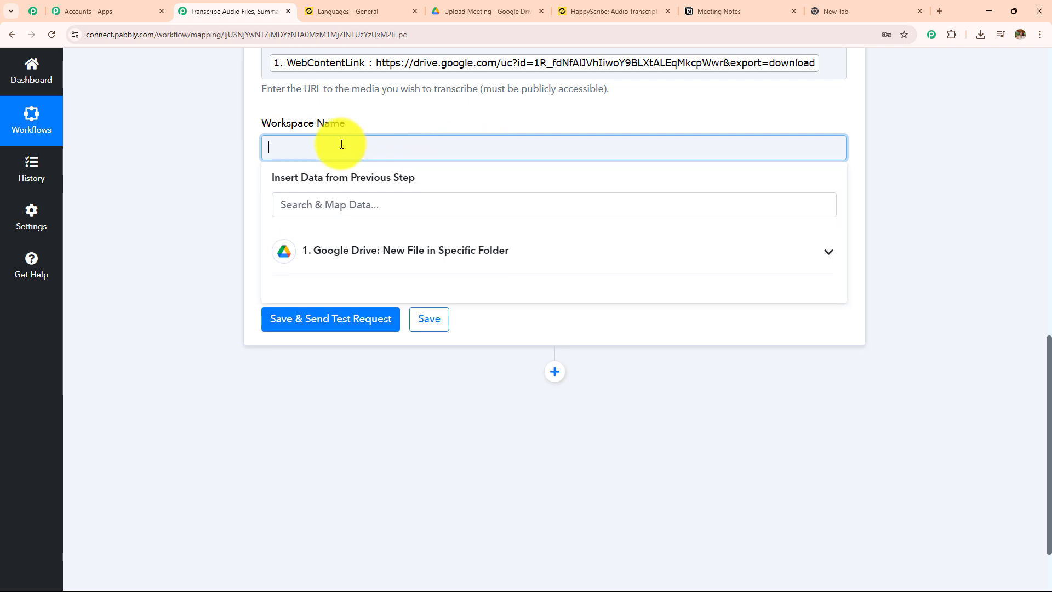
left_click(240, 139)
Copy the workspace name "My Workspace" from HappyScribe and paste it as the Workspace Name of the transcription action
scroll(241, 140, "up", 3)
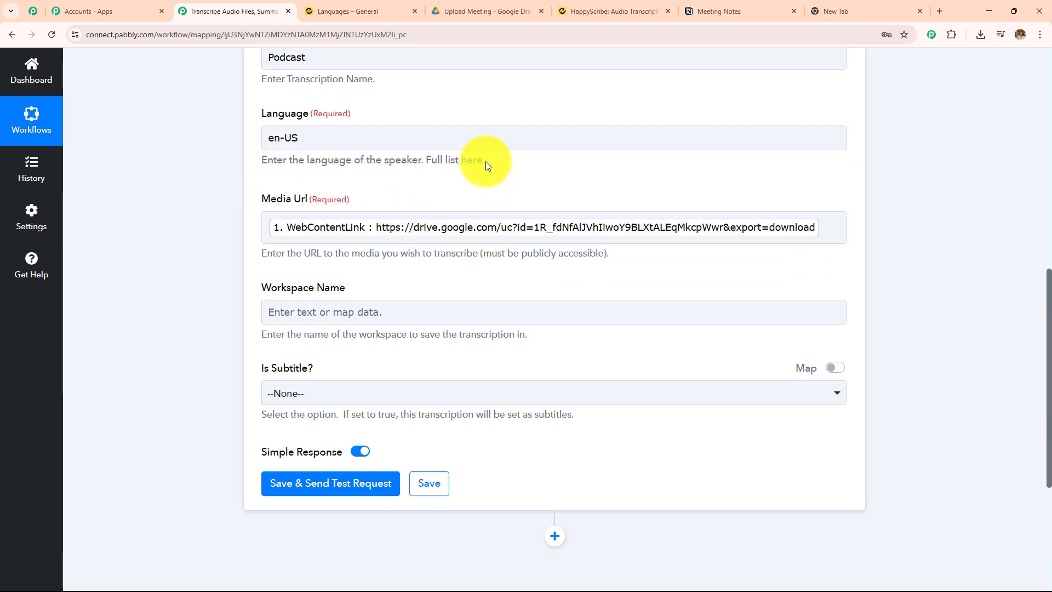
scroll(486, 161, "down", 3)
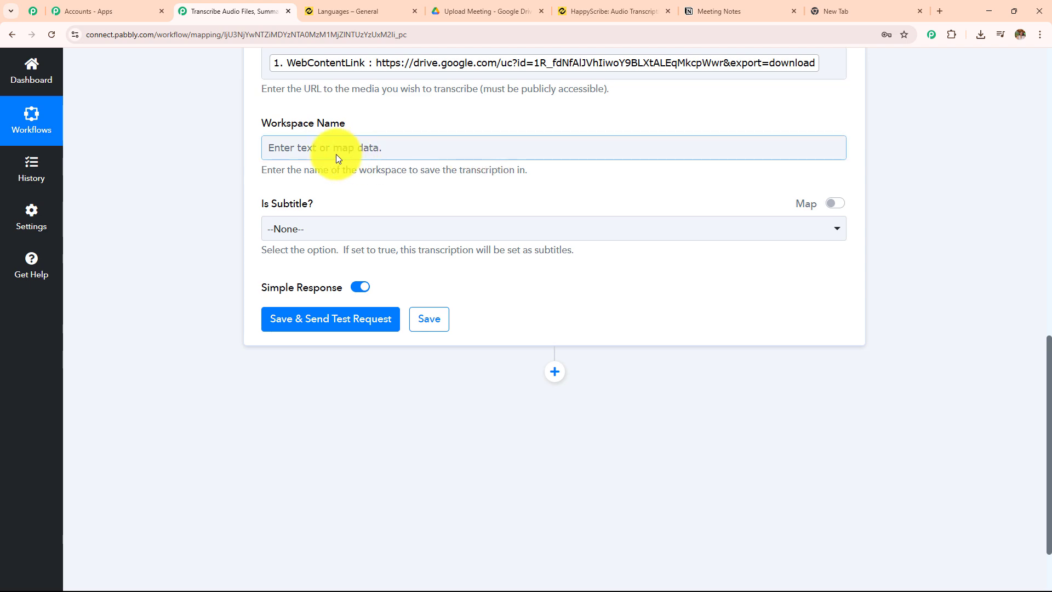
left_click(581, 10)
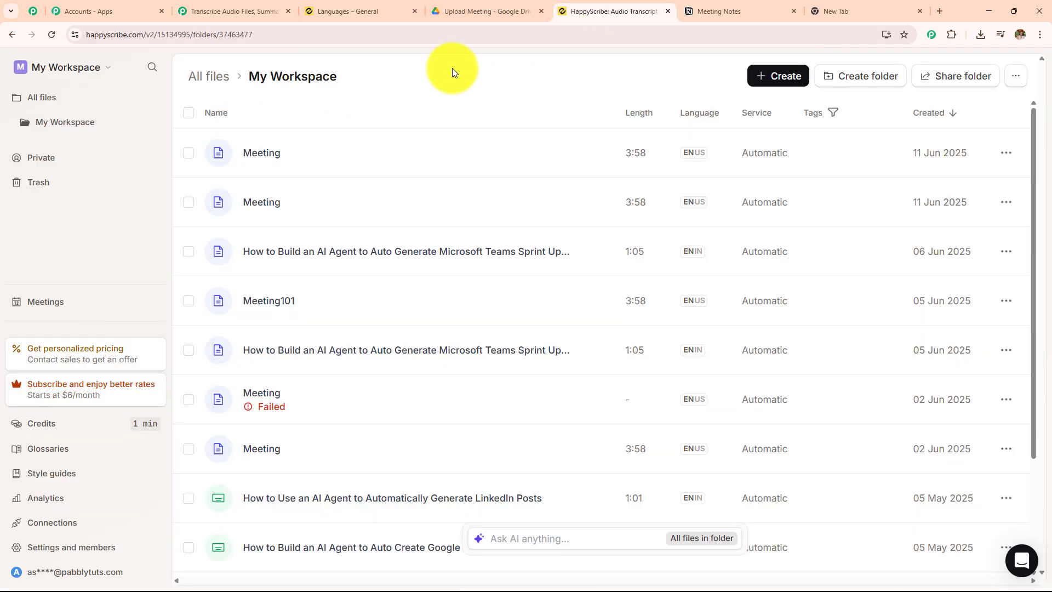
left_click_drag(248, 80, 354, 86)
key("ctrl+c")
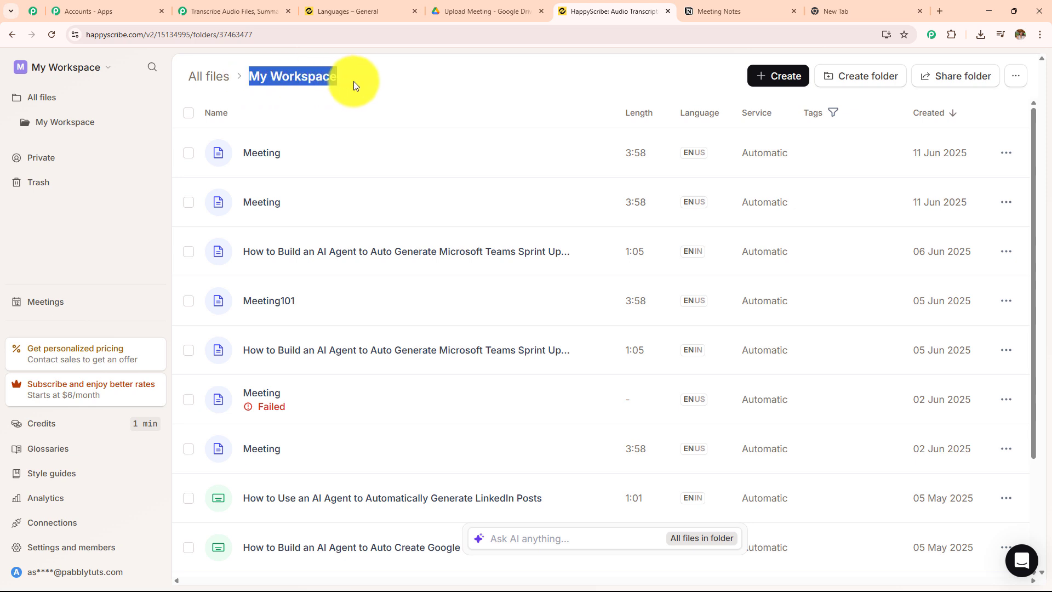
left_click(235, 11)
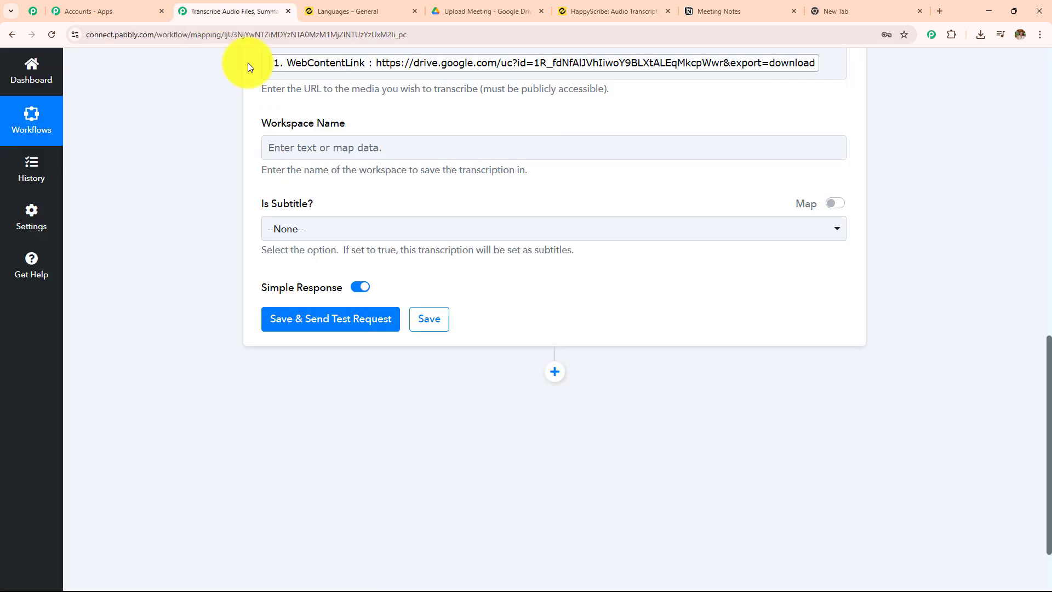
left_click(393, 155)
key("ctrl+v")
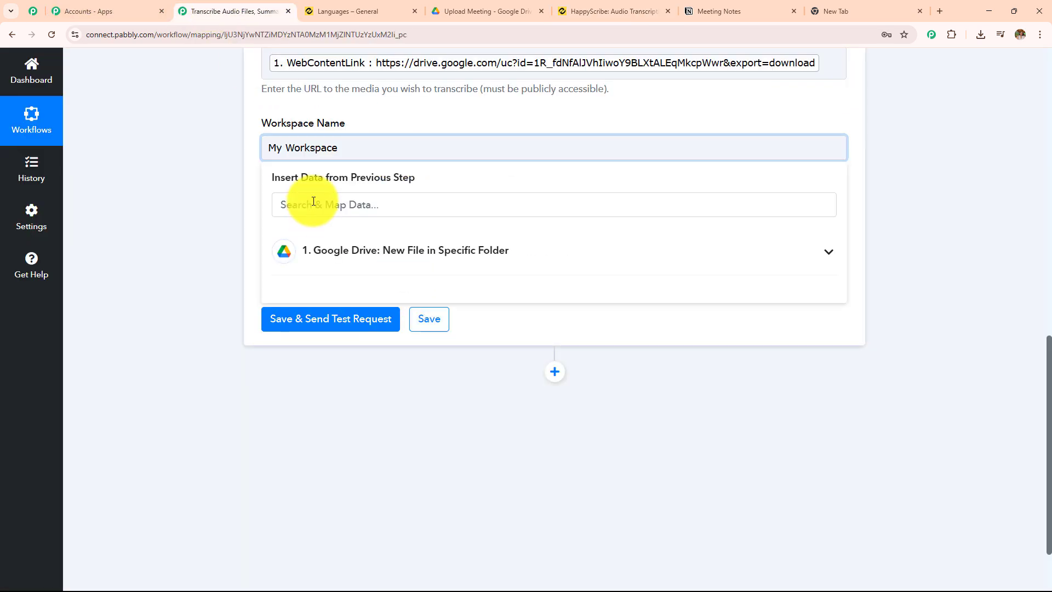
left_click(340, 244)
Set Is Subtitle? to False, then save the Create Transcription action and send a test request
left_click(336, 227)
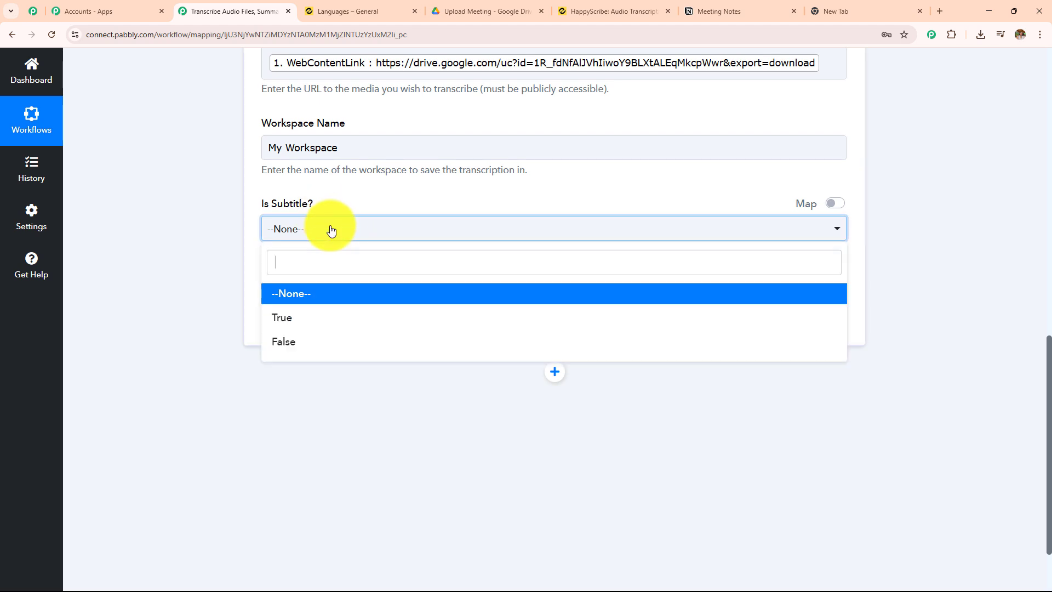
left_click(335, 343)
left_click(329, 320)
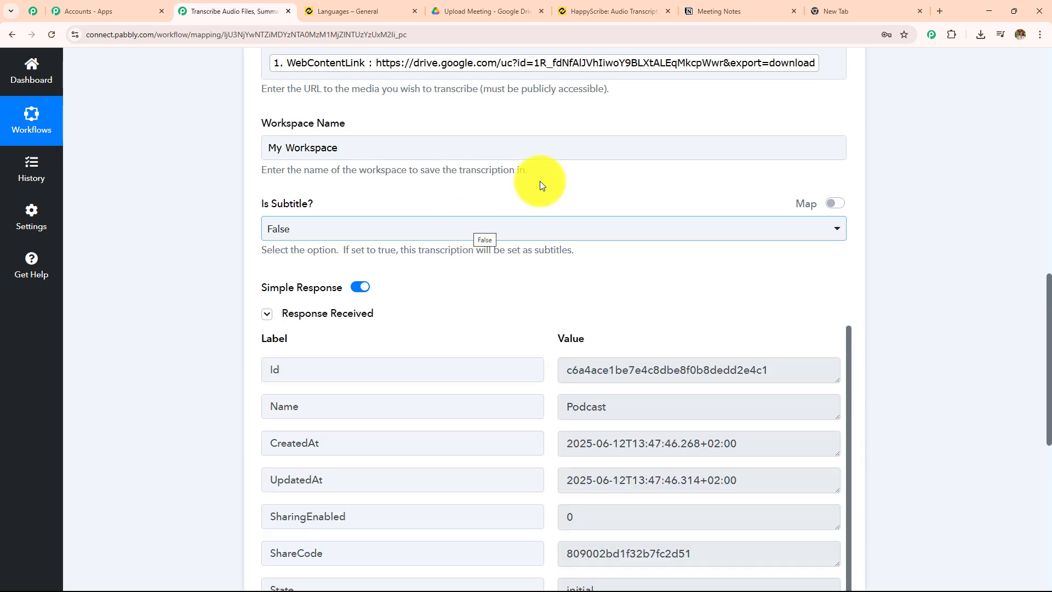
Close the blank browser tab and examine the Create Transcription response fields against the action's settings
left_click(921, 12)
scroll(698, 245, "down", 5)
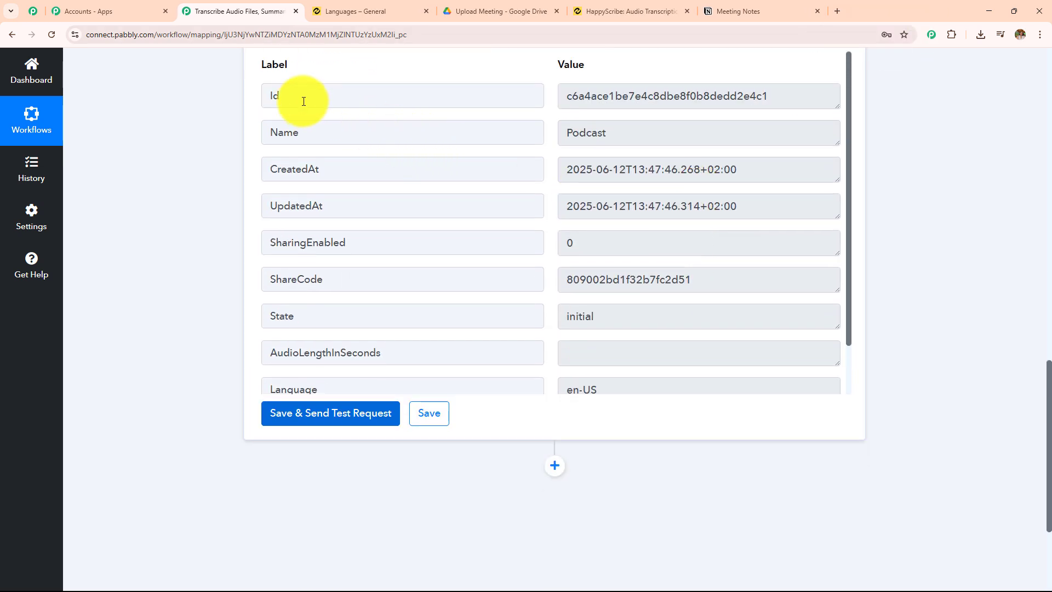
left_click_drag(303, 100, 262, 97)
left_click_drag(310, 130, 248, 128)
scroll(415, 253, "down", 3)
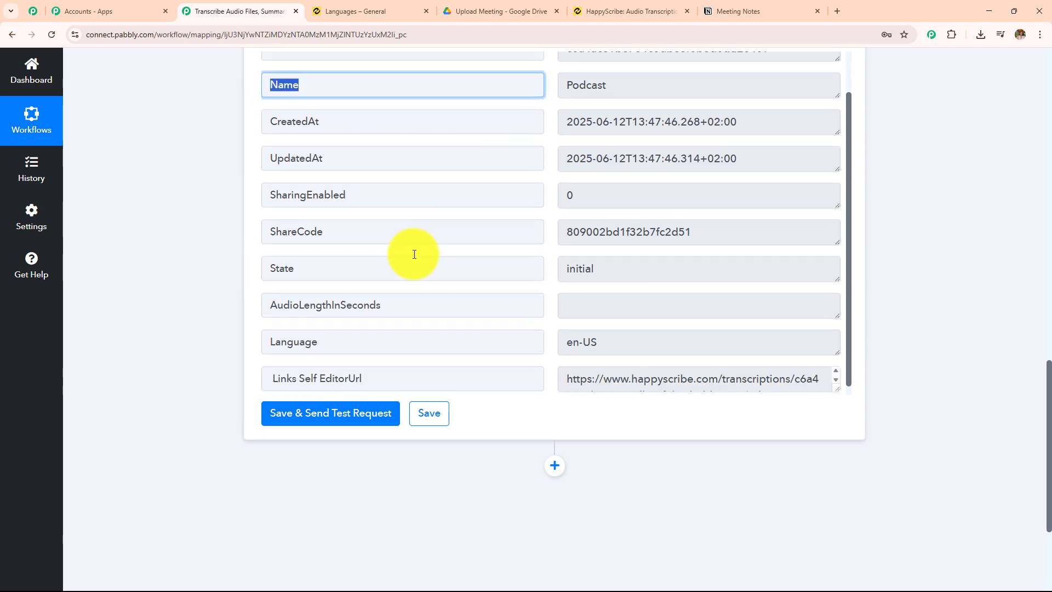
scroll(414, 254, "down", 3)
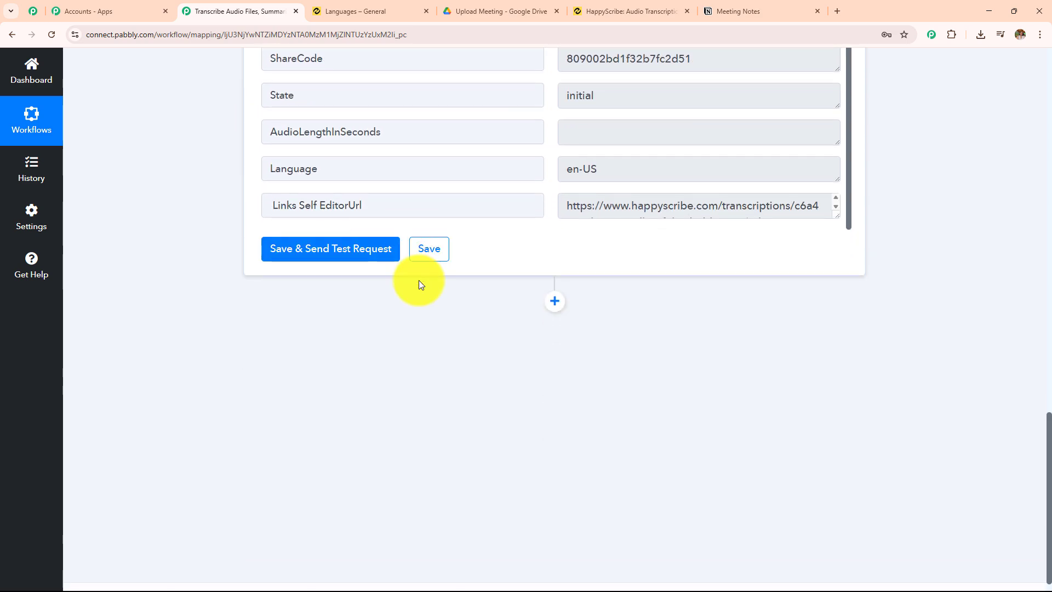
scroll(418, 282, "up", 8)
scroll(418, 277, "up", 4)
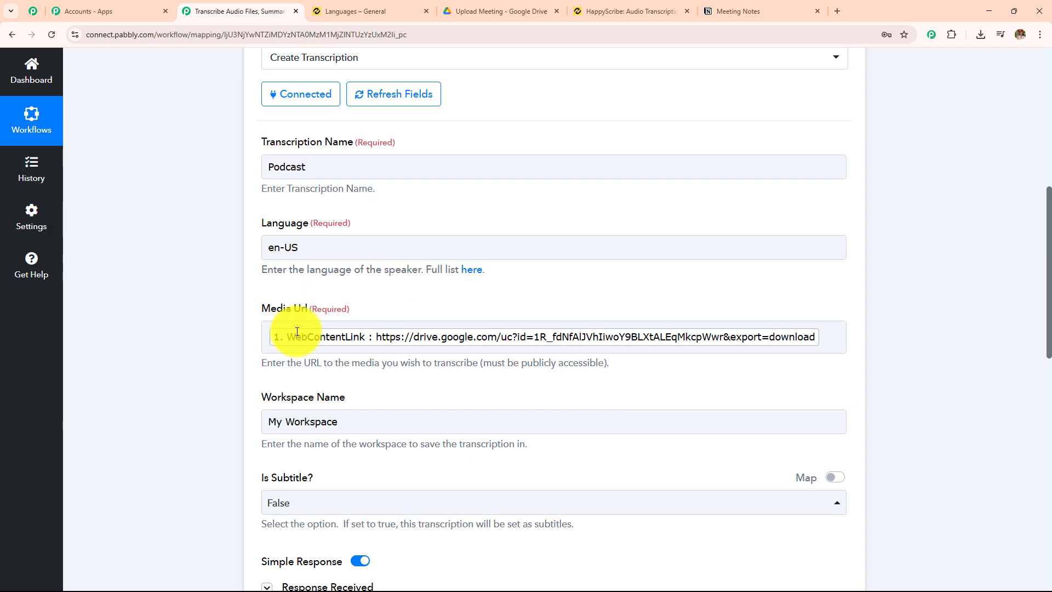
scroll(918, 241, "down", 12)
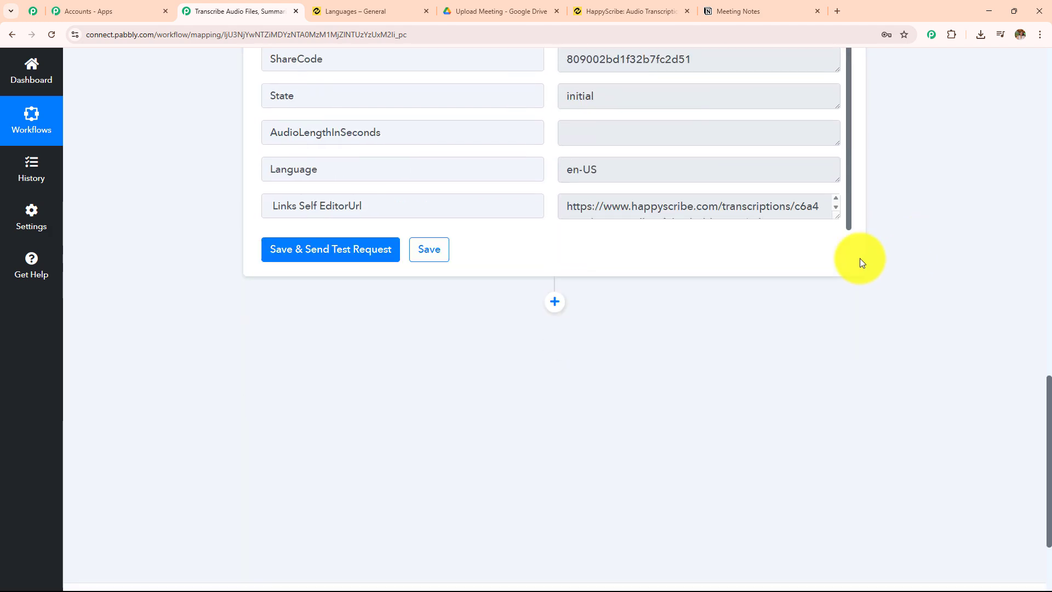
Add a Happy Scribe action with the Create Export event after the transcription step and connect it through the existing Happy Scribe #2 connection
left_click(559, 291)
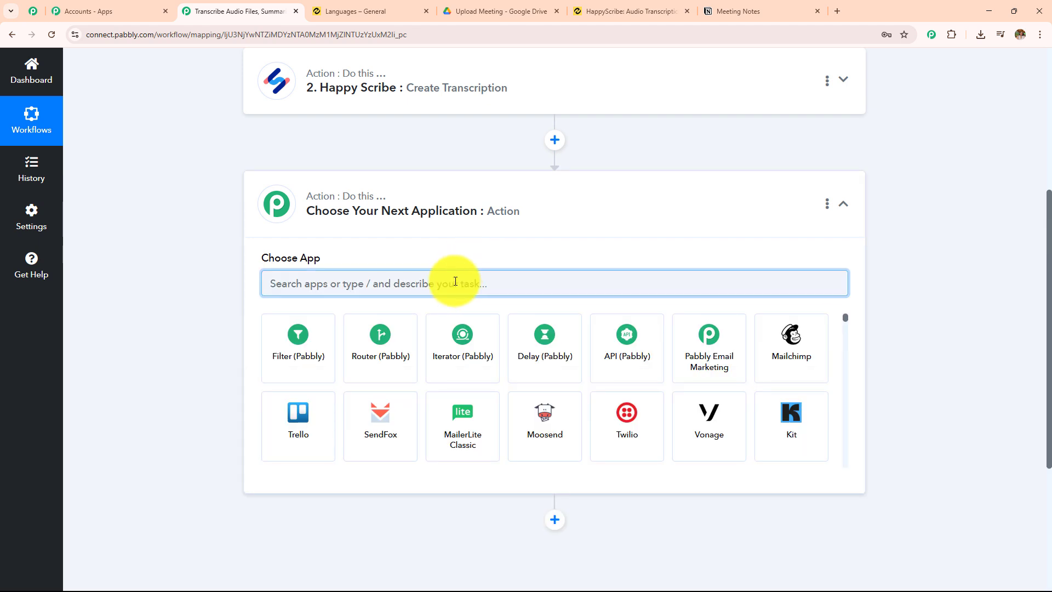
type("Happ")
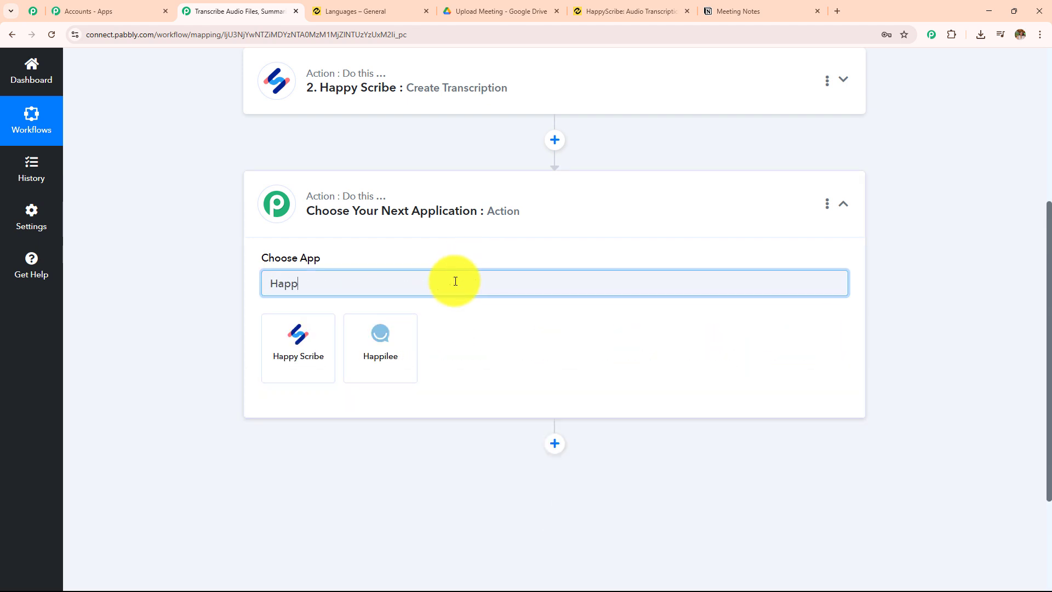
left_click(300, 353)
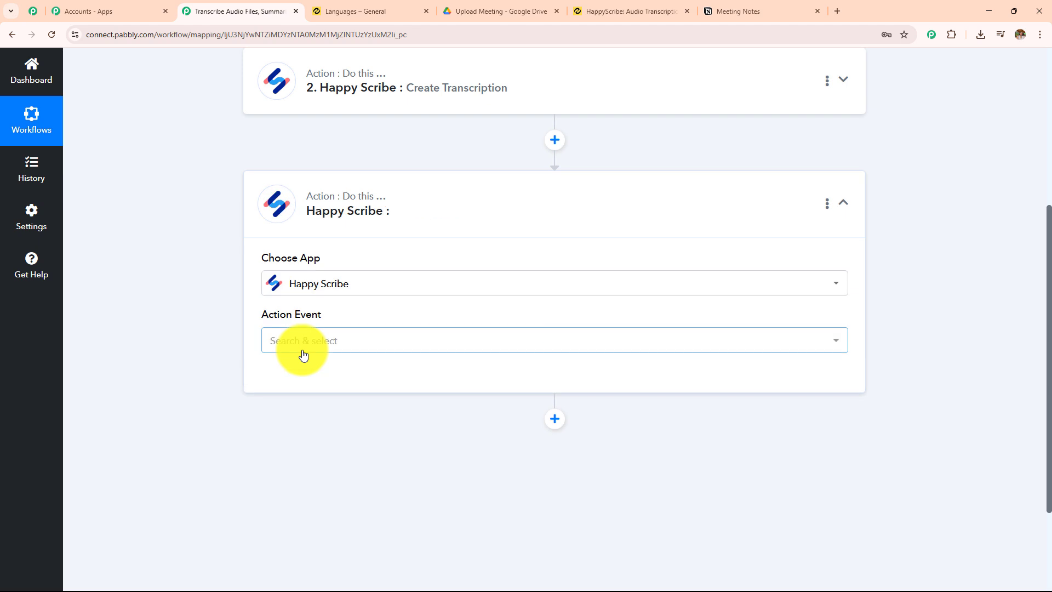
left_click(303, 346)
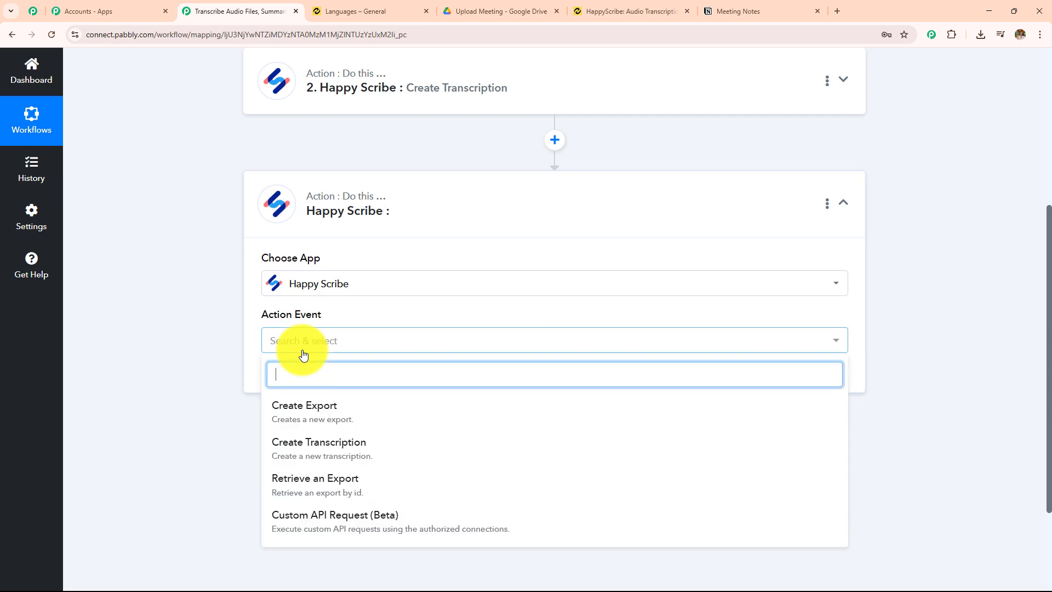
left_click(322, 417)
left_click(310, 379)
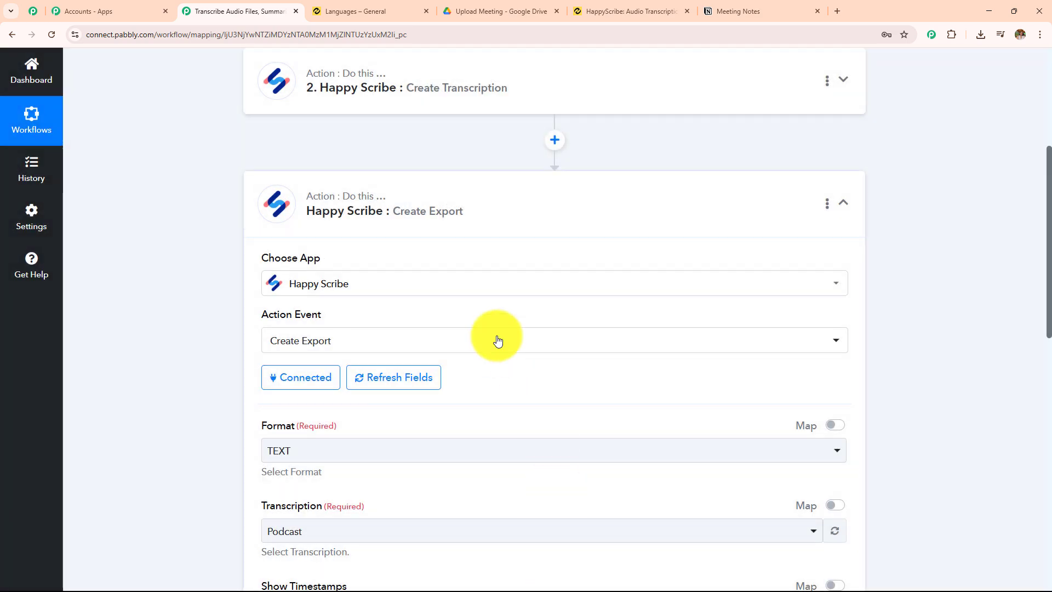
Set the export Format to PDF in the Create Export action
scroll(488, 331, "down", 4)
left_click(343, 225)
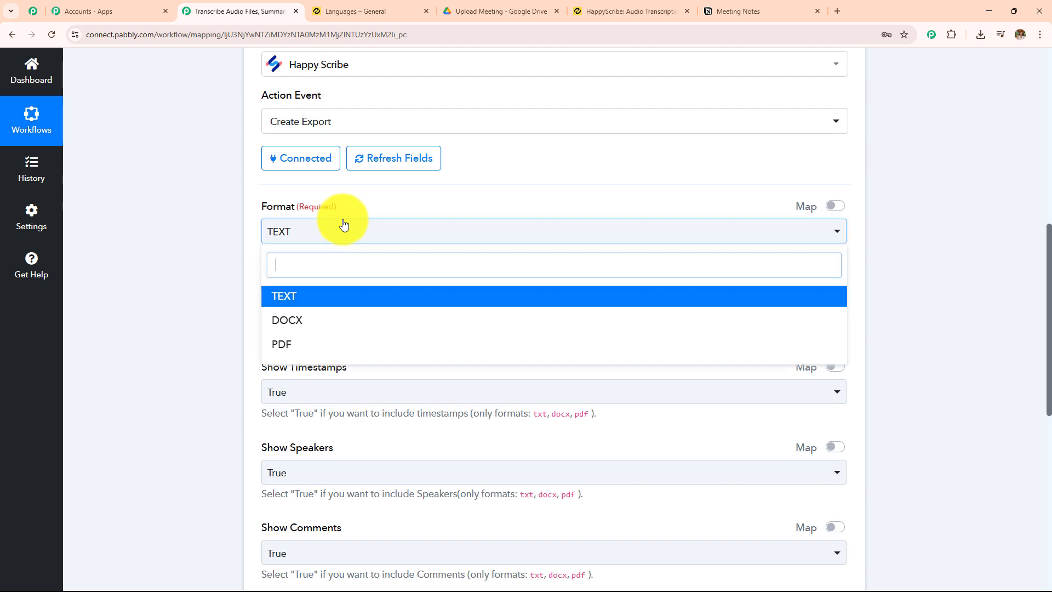
left_click(338, 345)
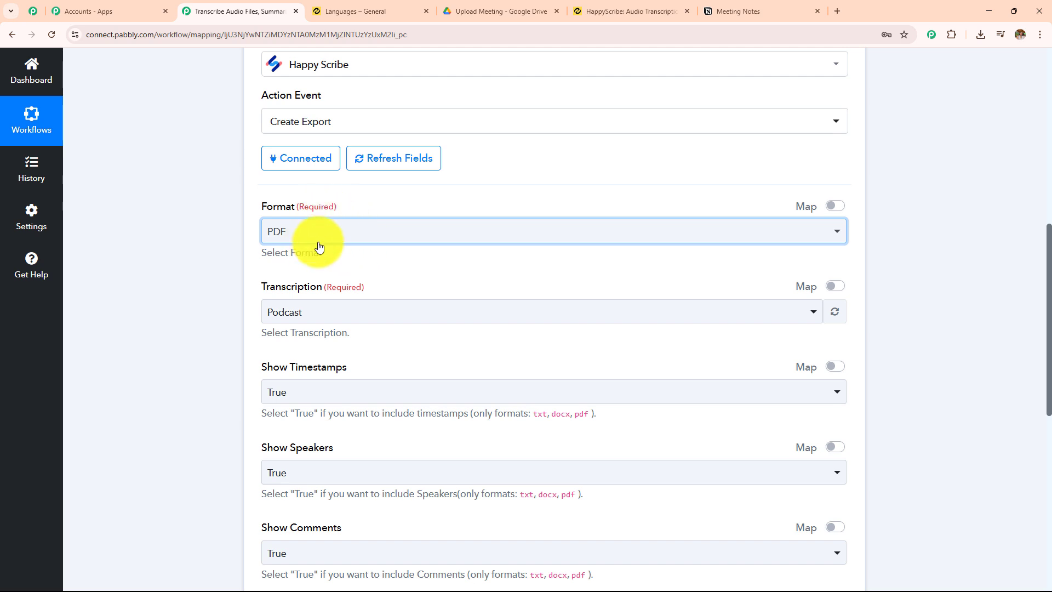
Enable mapping for Transcription and replace its fixed value with the Id from the Happy Scribe Create Transcription step
scroll(453, 230, "down", 3)
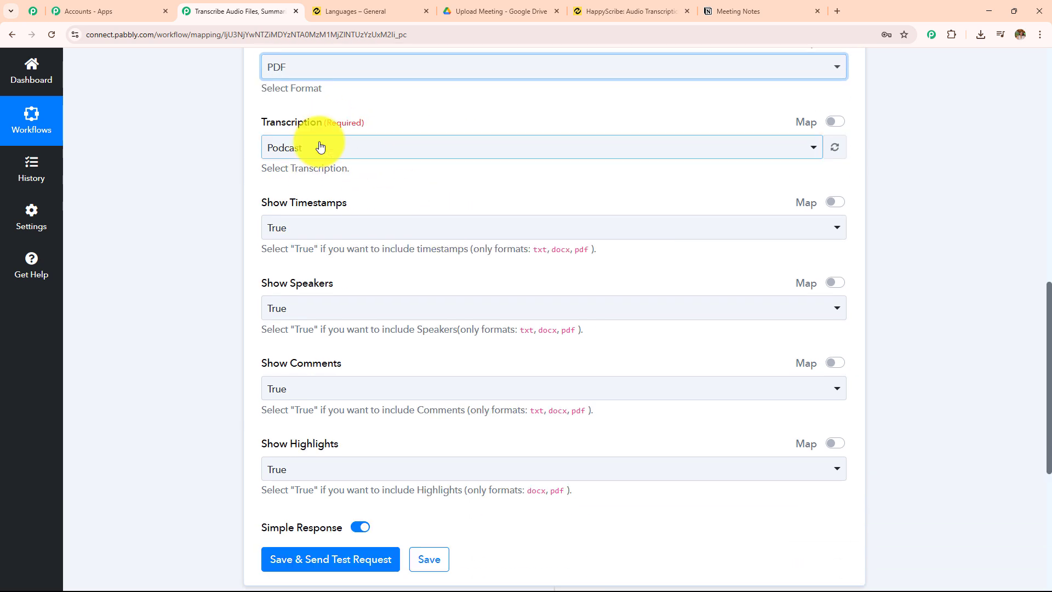
left_click(320, 146)
left_click(196, 166)
left_click(836, 122)
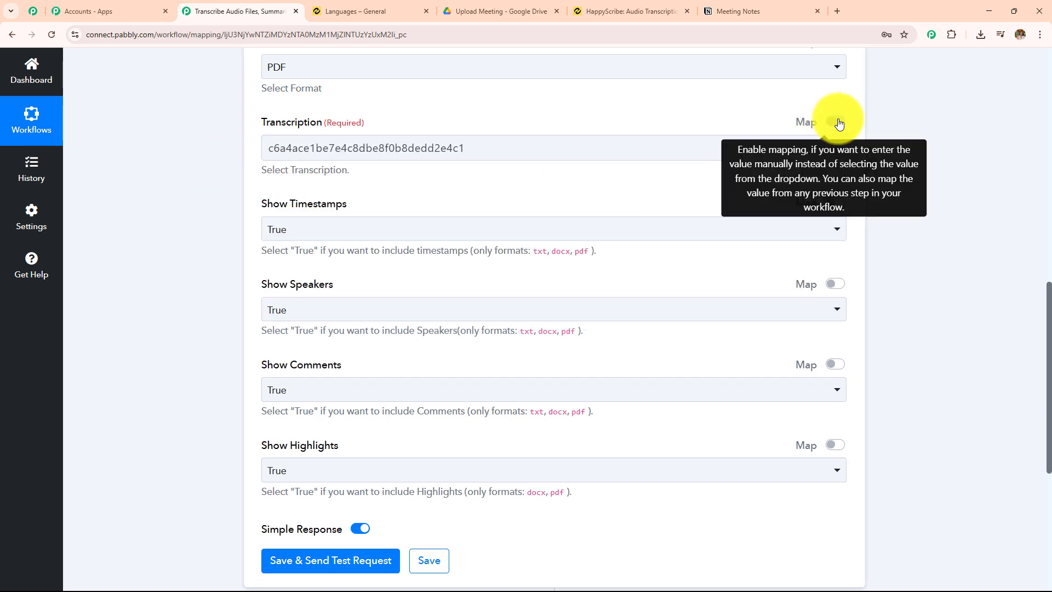
left_click(612, 155)
left_click_drag(600, 155, 281, 150)
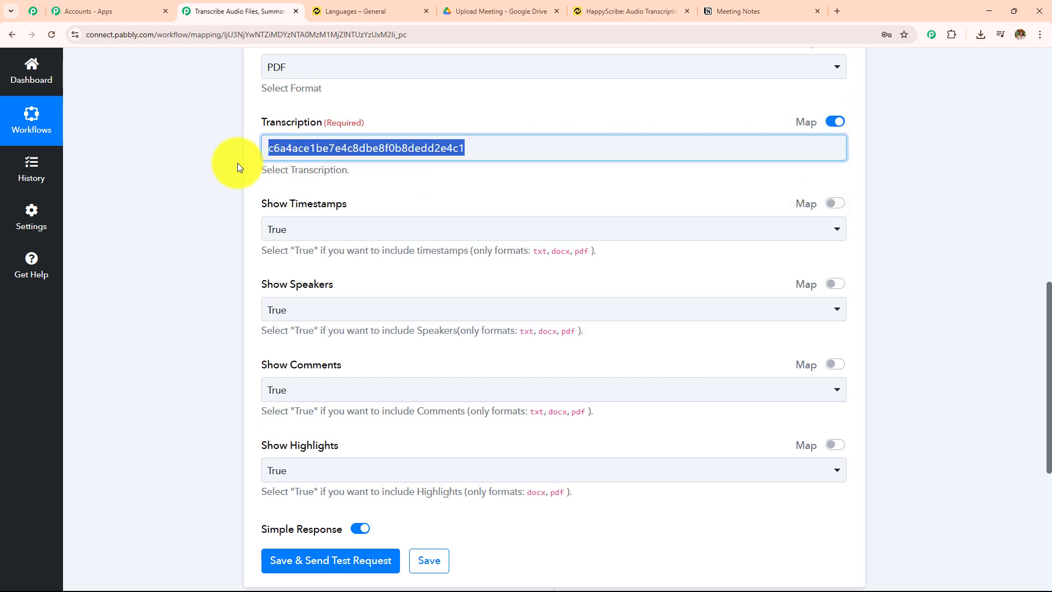
key("BackSpace")
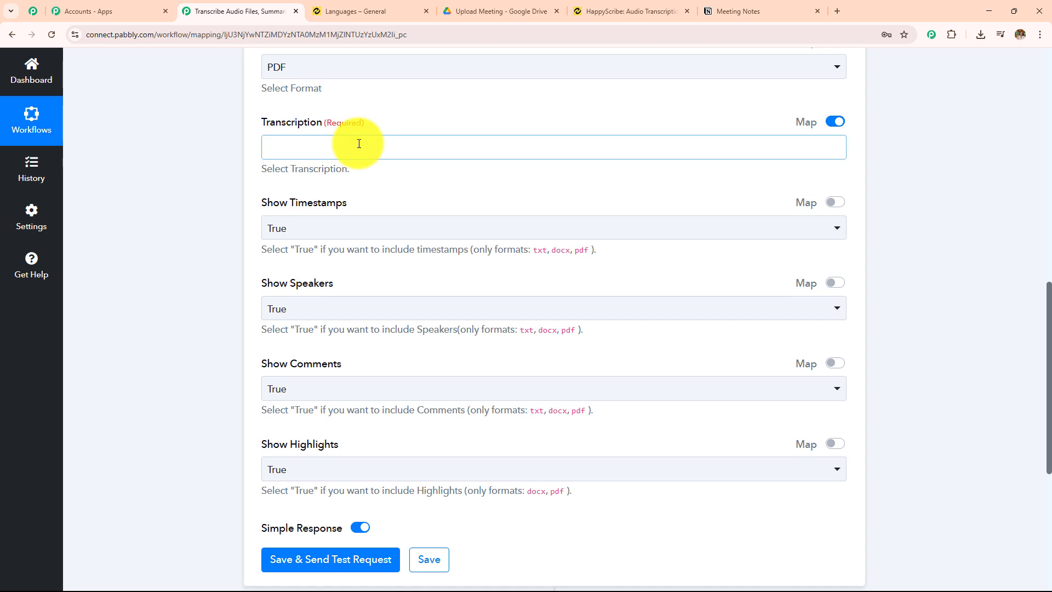
left_click(359, 145)
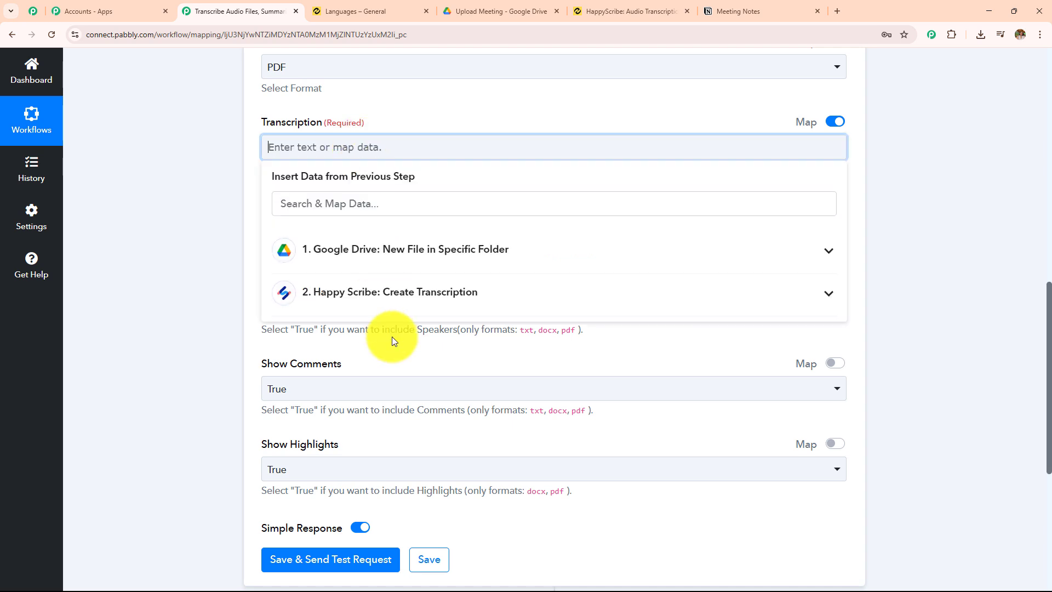
left_click(474, 304)
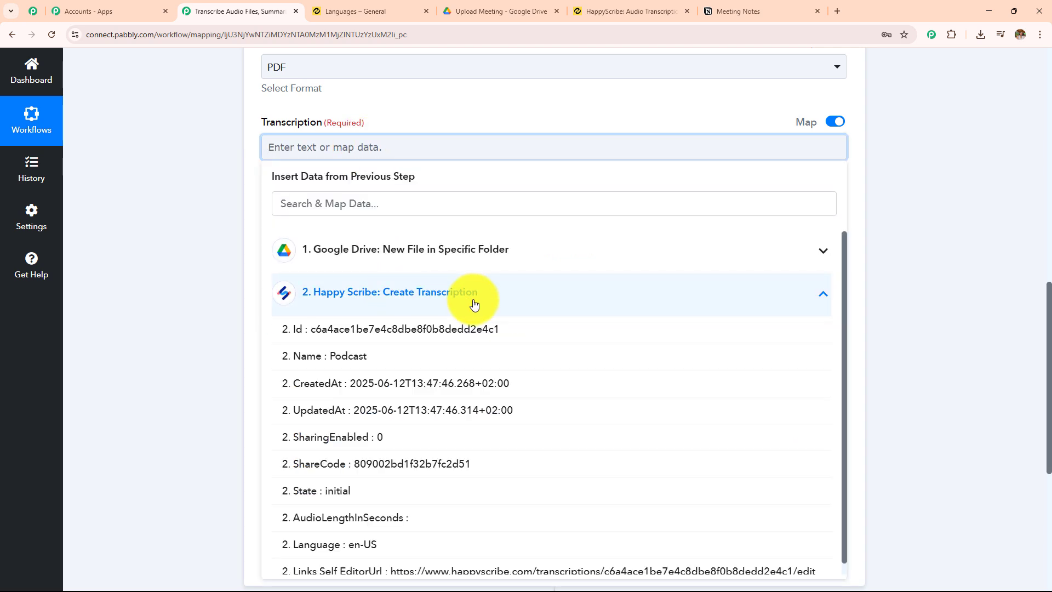
left_click(510, 335)
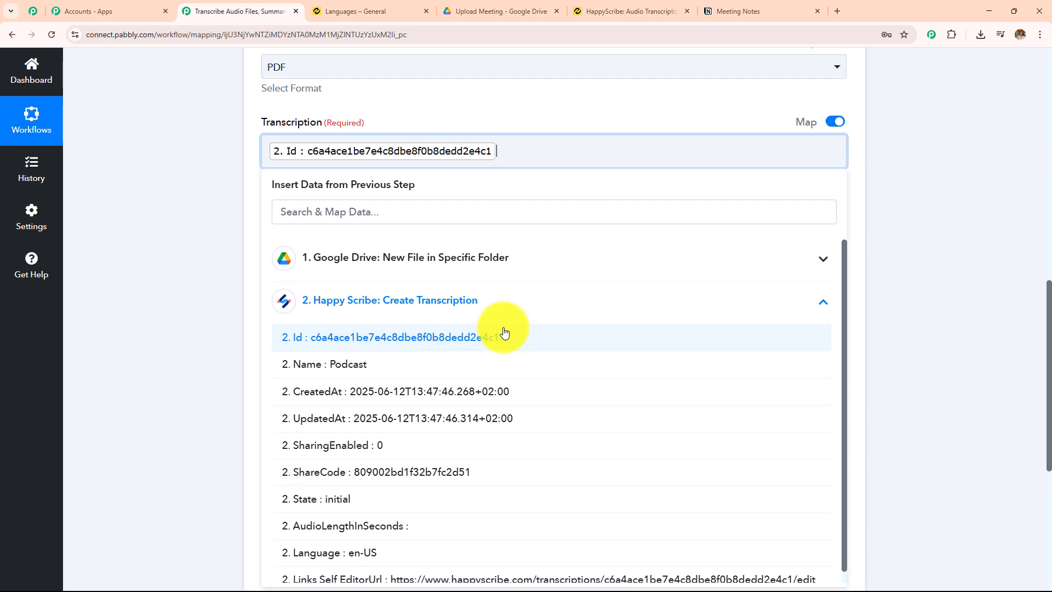
left_click(208, 173)
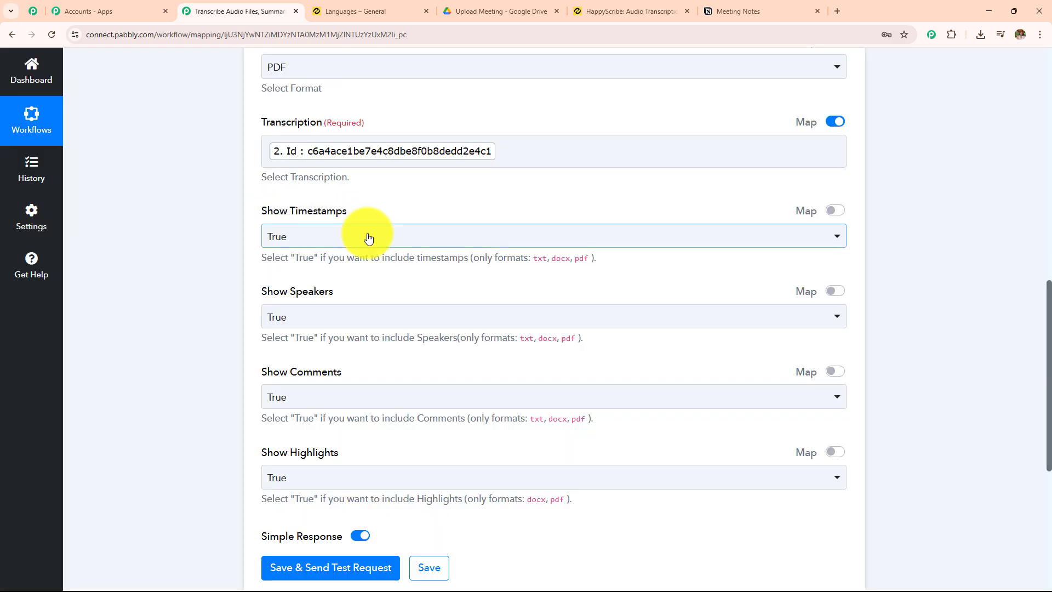
Set Show Timestamps and Show Comments to False for the export
left_click(367, 236)
left_click(367, 324)
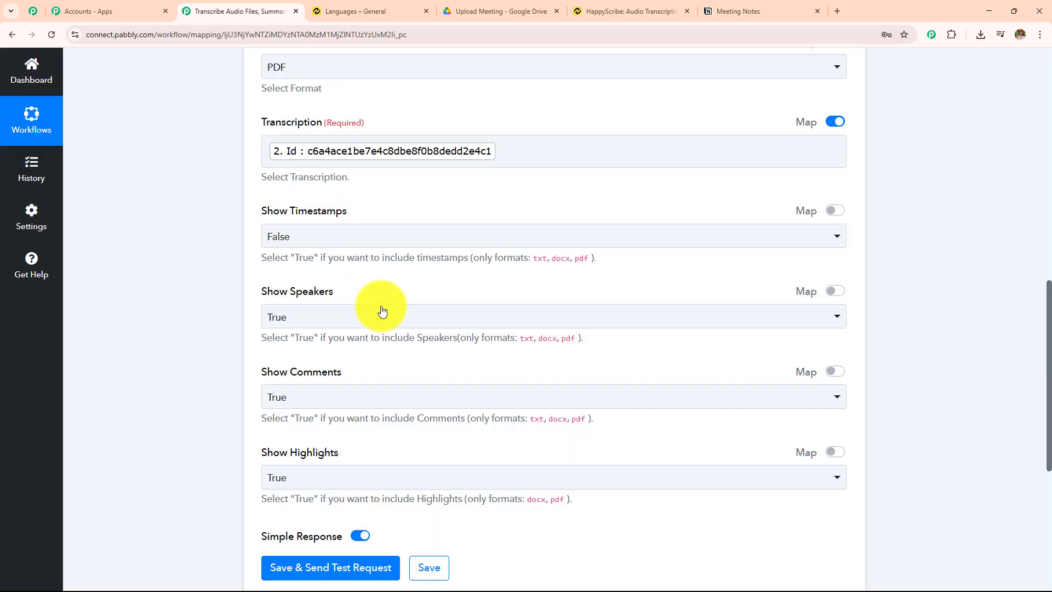
scroll(441, 244, "down", 2)
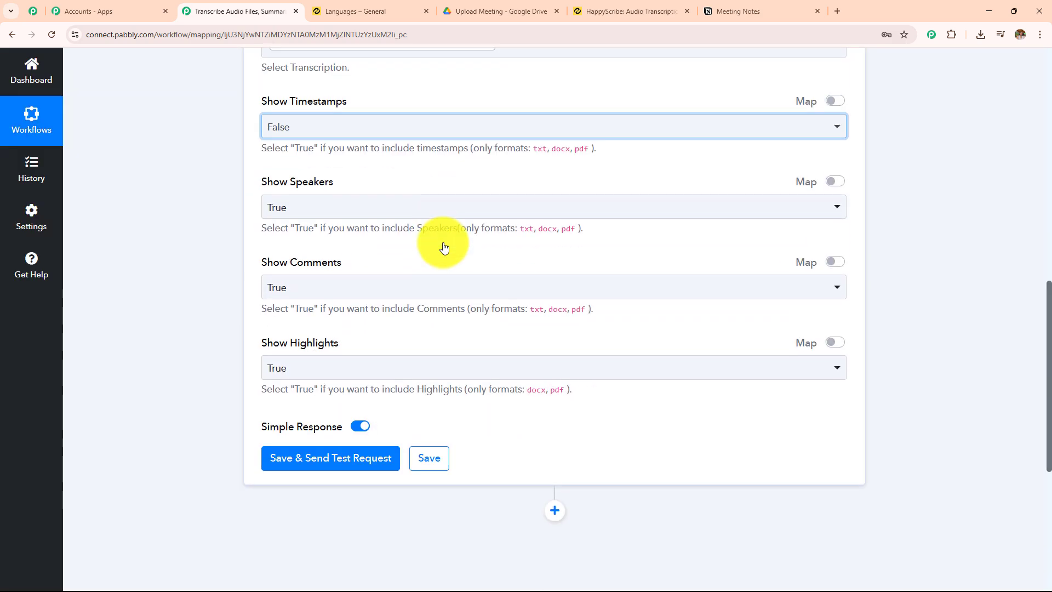
left_click(353, 285)
left_click(341, 376)
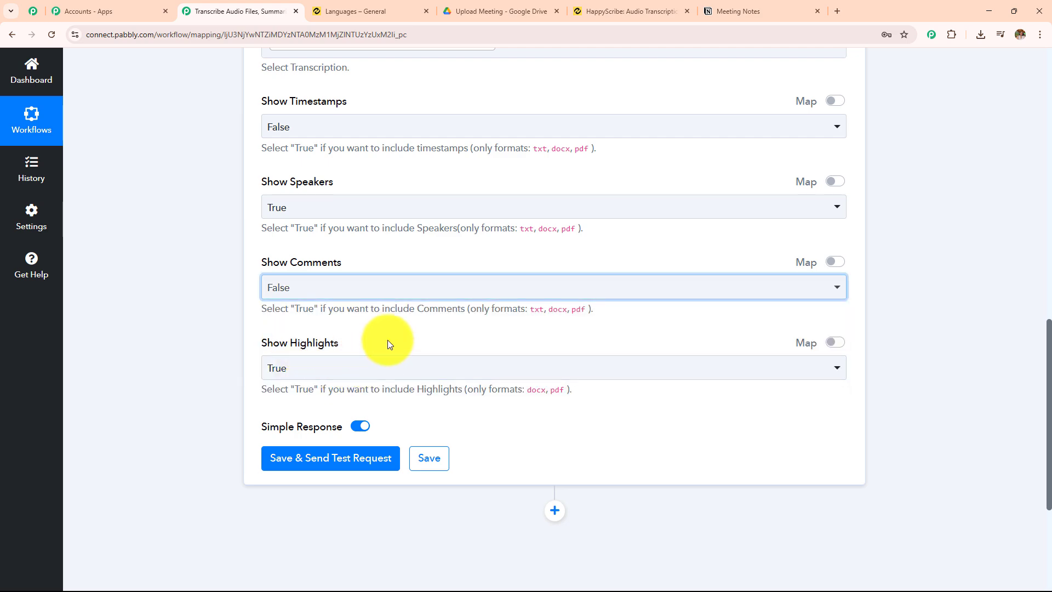
Refresh the fields of the Create Export action, then save it and send a test request
scroll(386, 339, "up", 4)
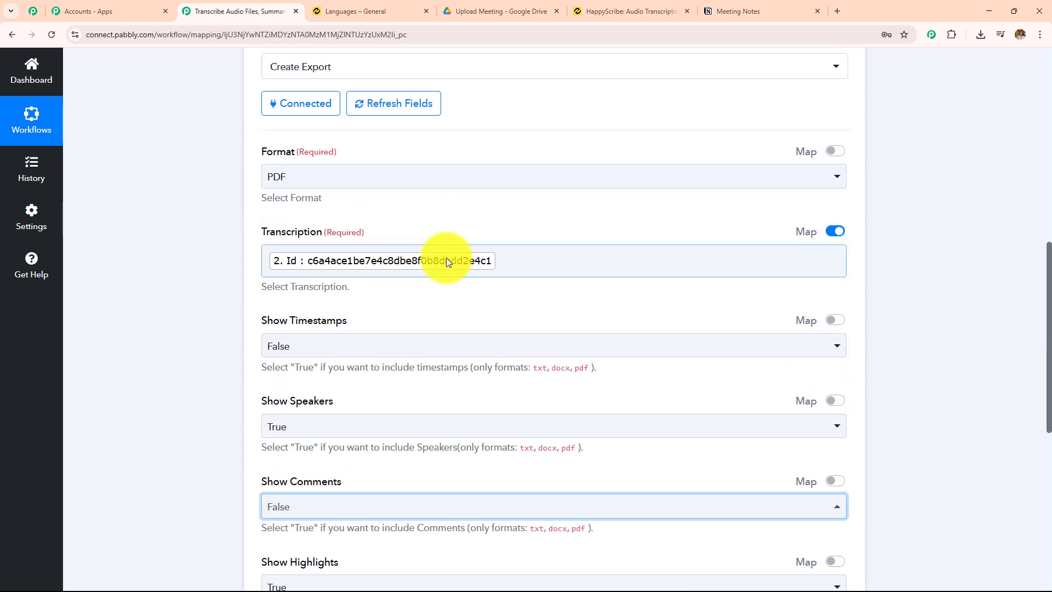
left_click(420, 108)
scroll(548, 263, "up", 2)
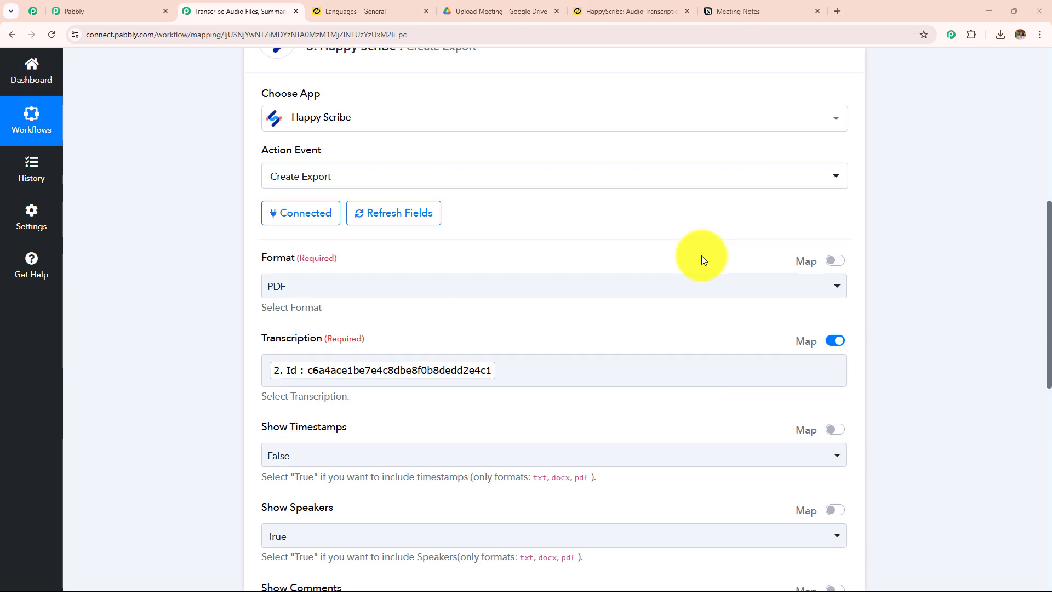
scroll(702, 260, "down", 5)
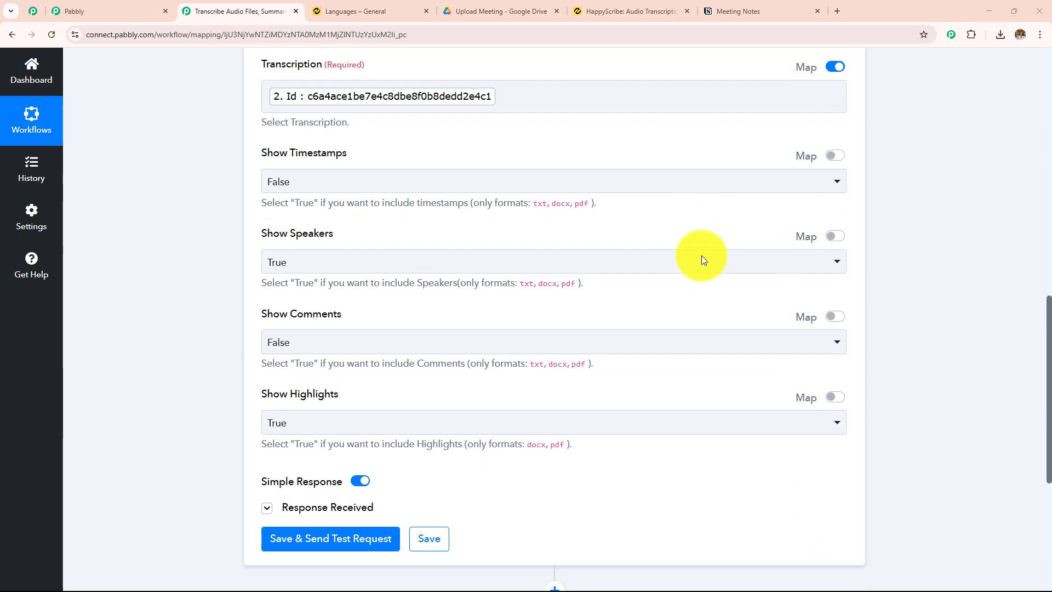
scroll(703, 260, "down", 3)
left_click(339, 364)
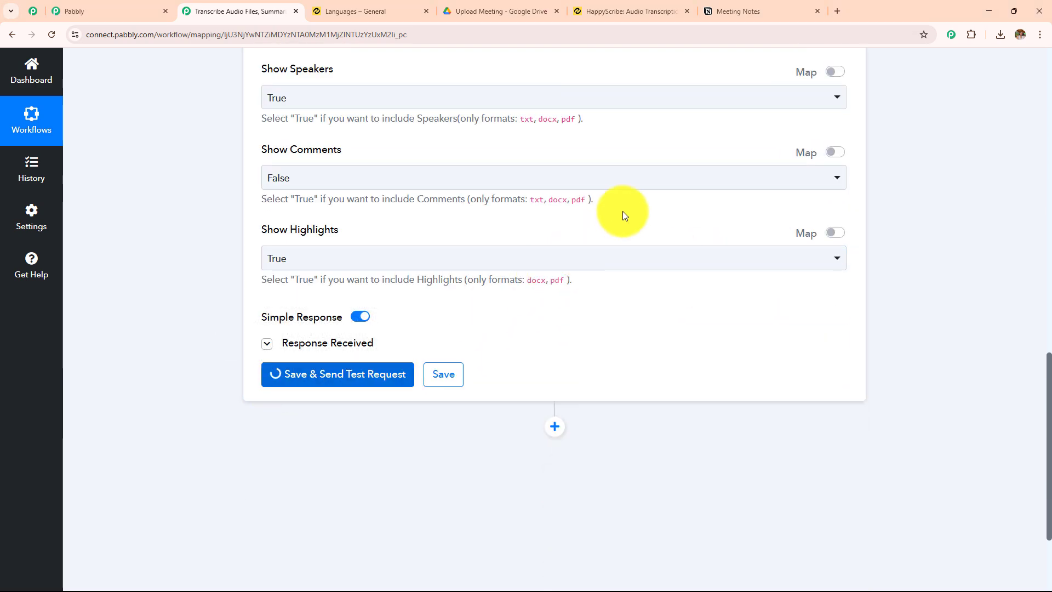
Examine the Format and State values in the Create Export response
scroll(623, 210, "down", 3)
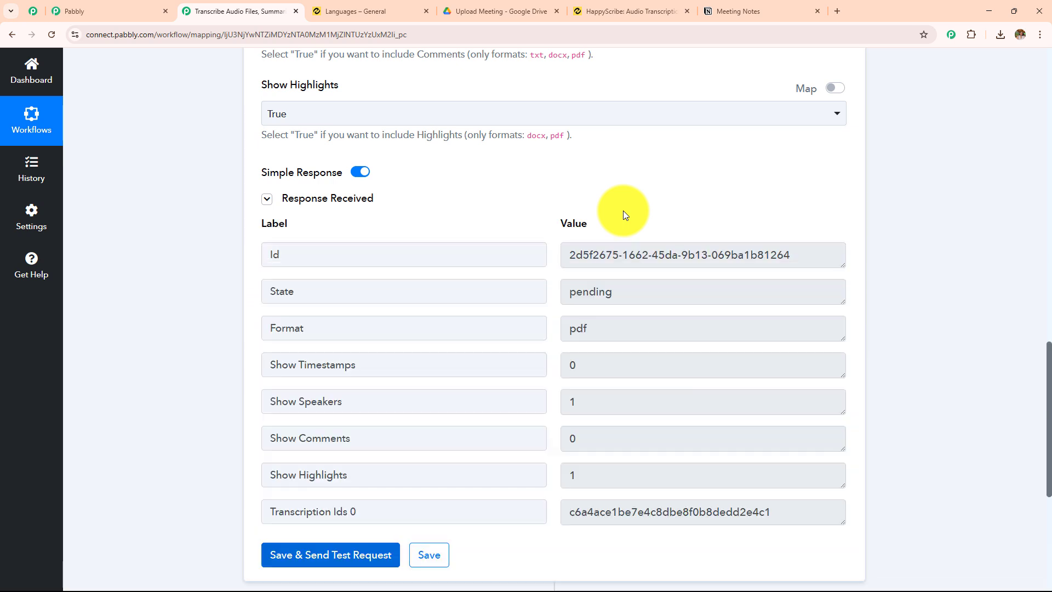
scroll(676, 172, "down", 2)
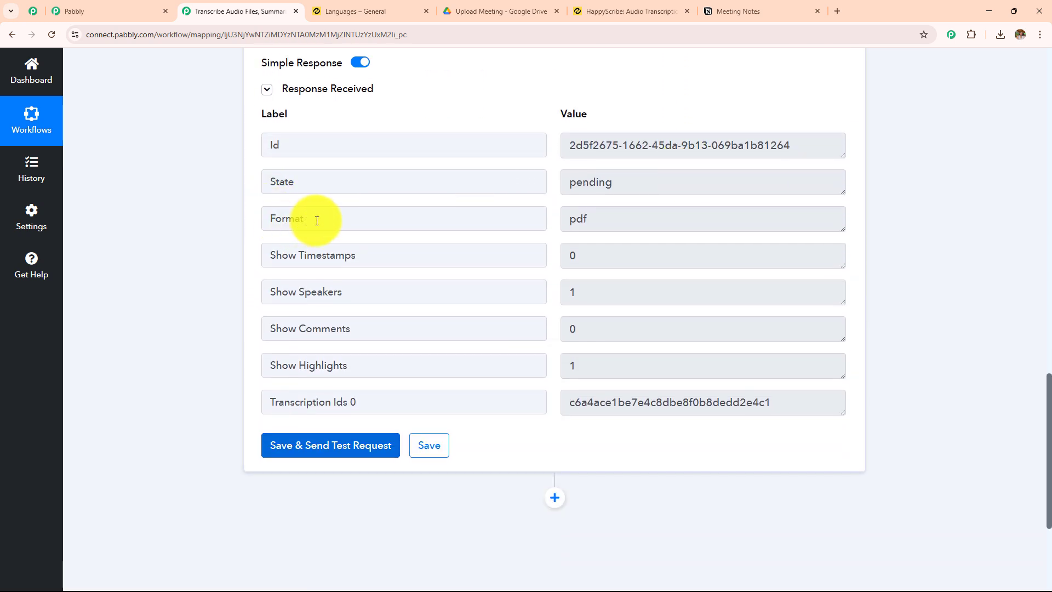
left_click_drag(305, 219, 237, 241)
left_click_drag(607, 217, 252, 178)
left_click_drag(315, 175, 234, 176)
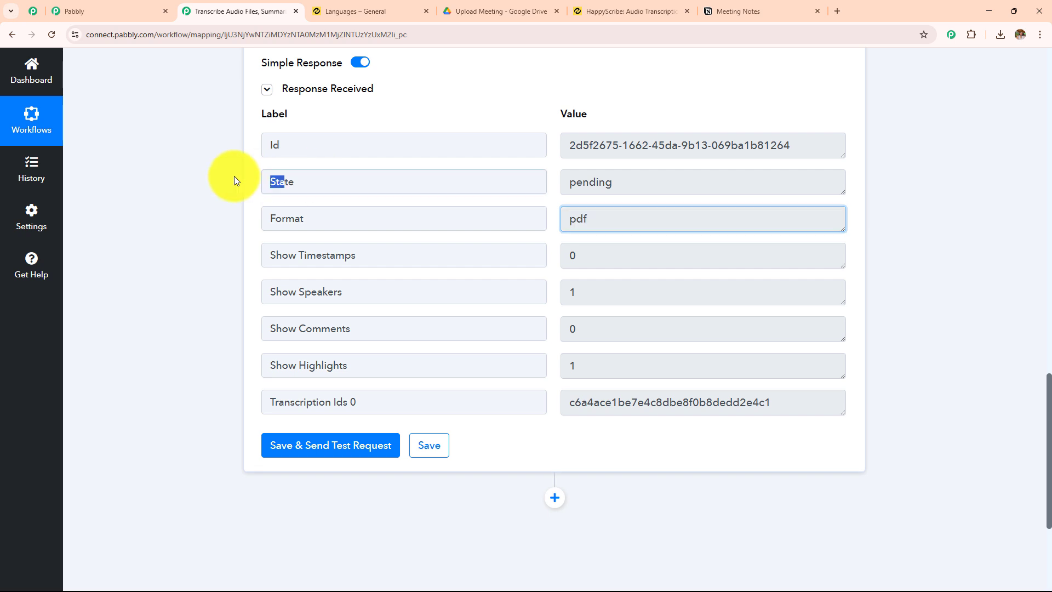
left_click_drag(634, 183, 452, 218)
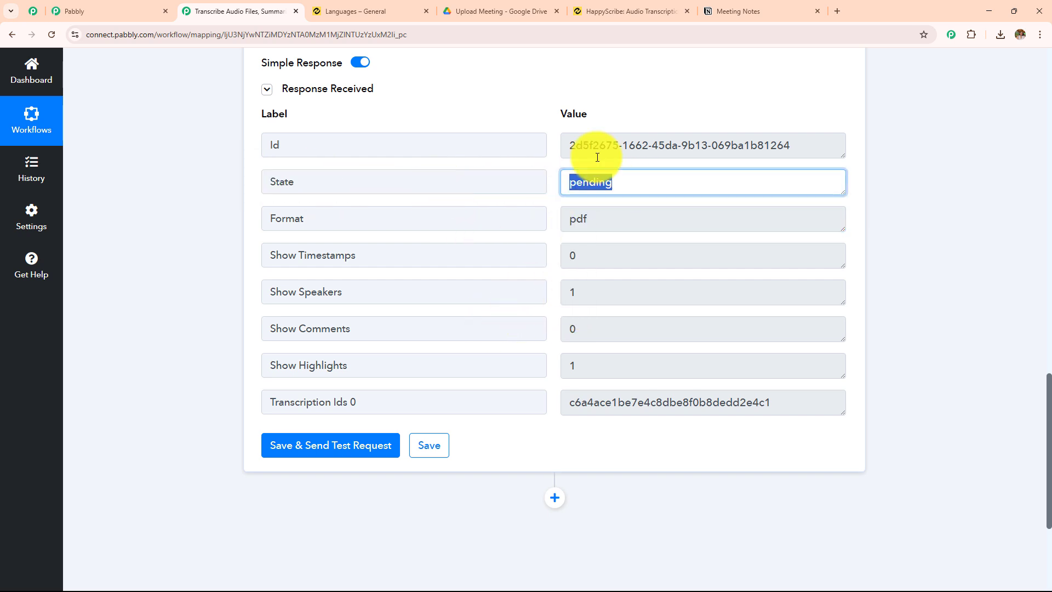
Collapse the Create Export action and add a new action step below it
scroll(585, 250, "up", 15)
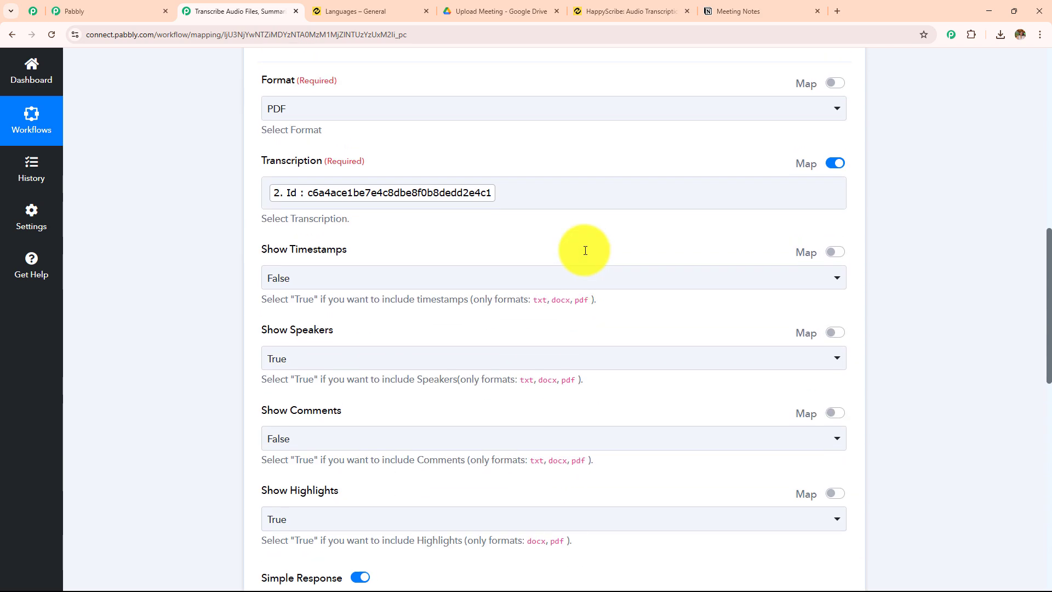
scroll(429, 335, "up", 2)
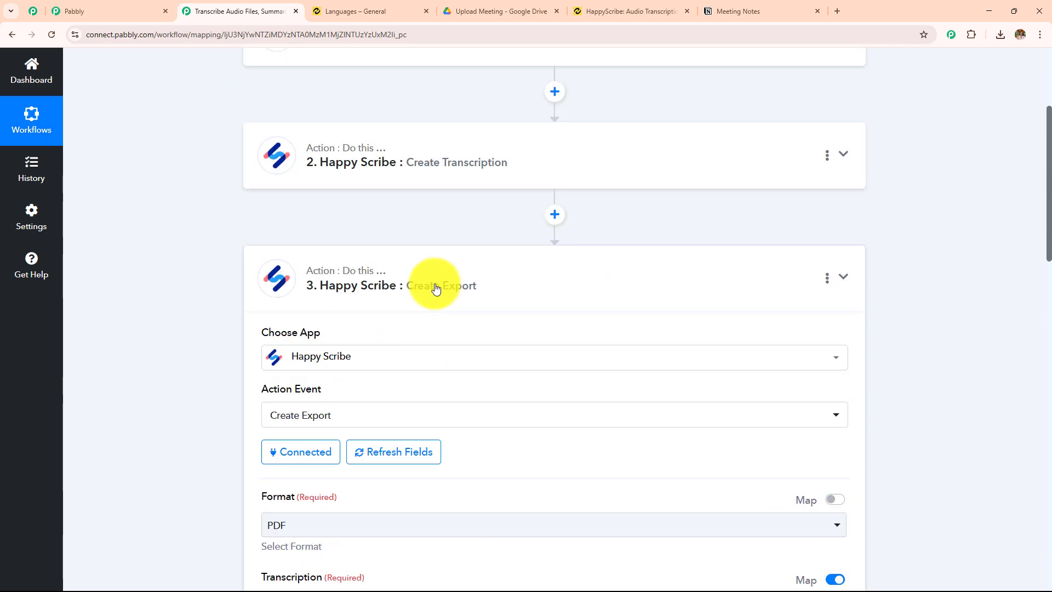
left_click(601, 295)
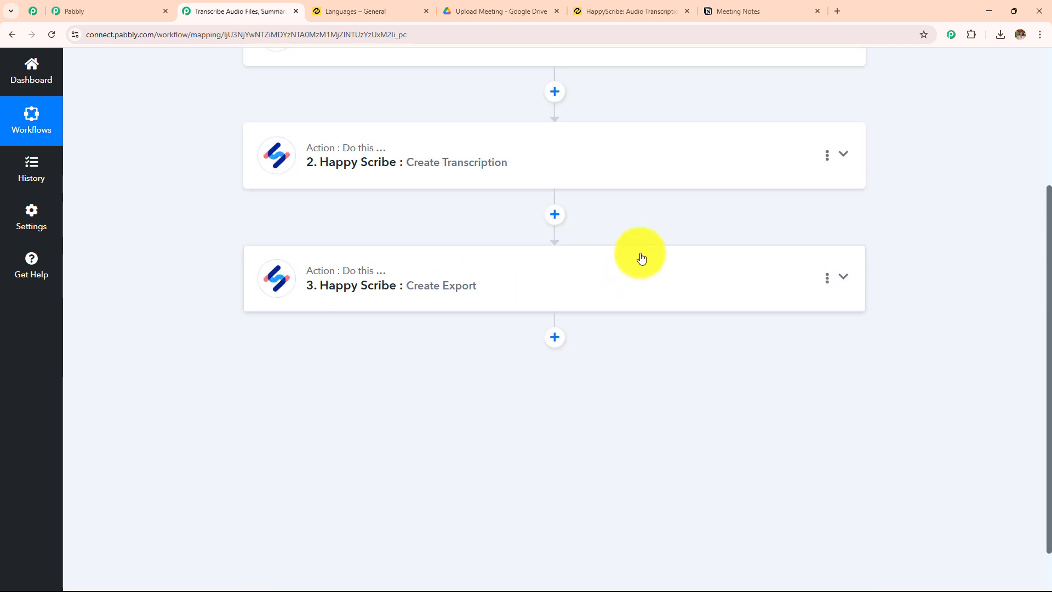
left_click(555, 338)
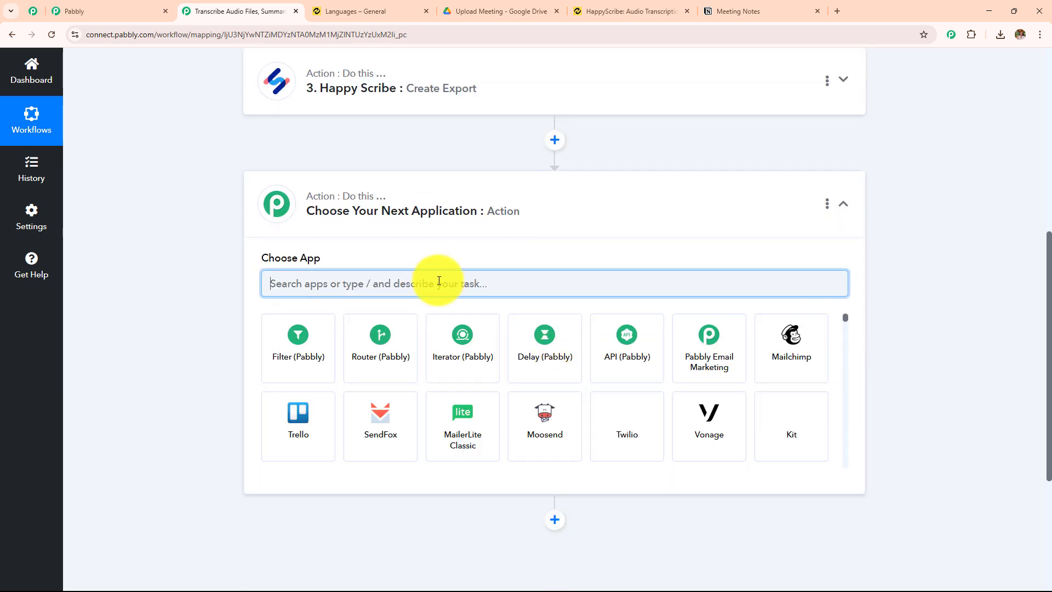
Set the new action to Happy Scribe's Retrieve an Export event and link it to the existing Happy Scribe #2 connection
type("Happ")
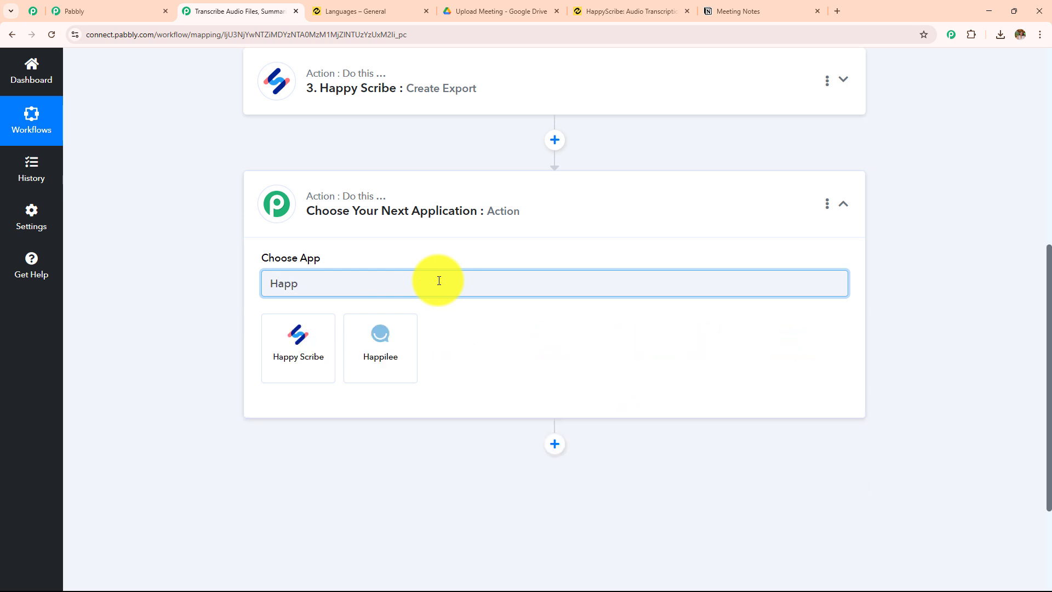
left_click(295, 348)
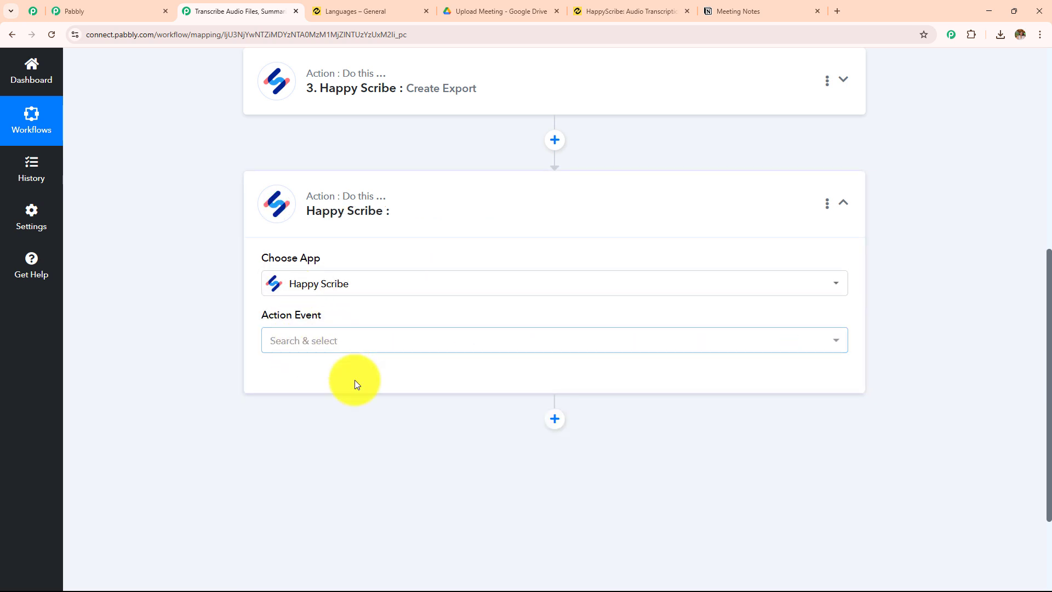
left_click(371, 350)
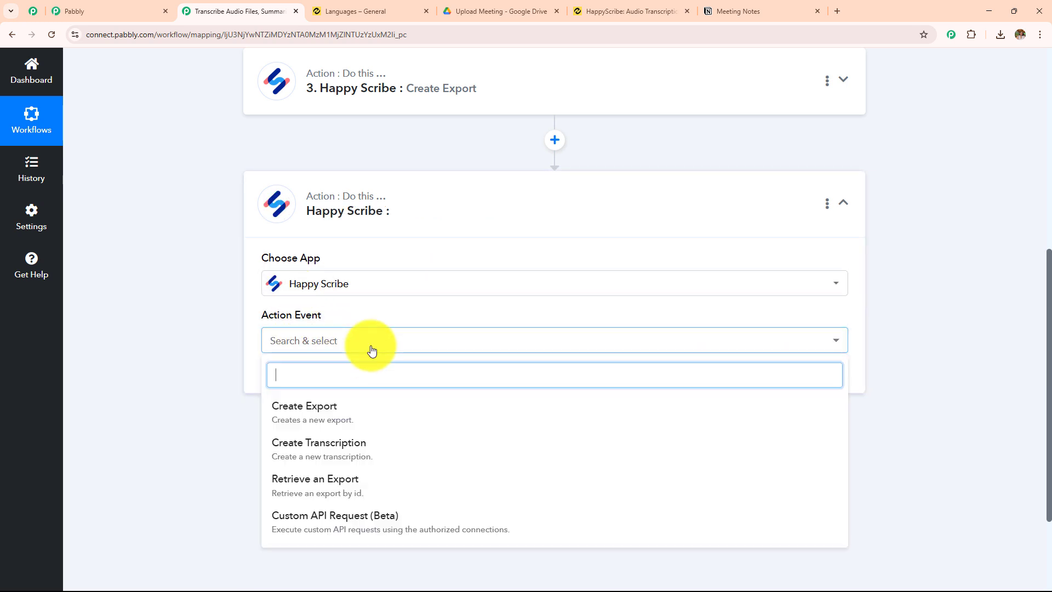
left_click(362, 492)
left_click(315, 384)
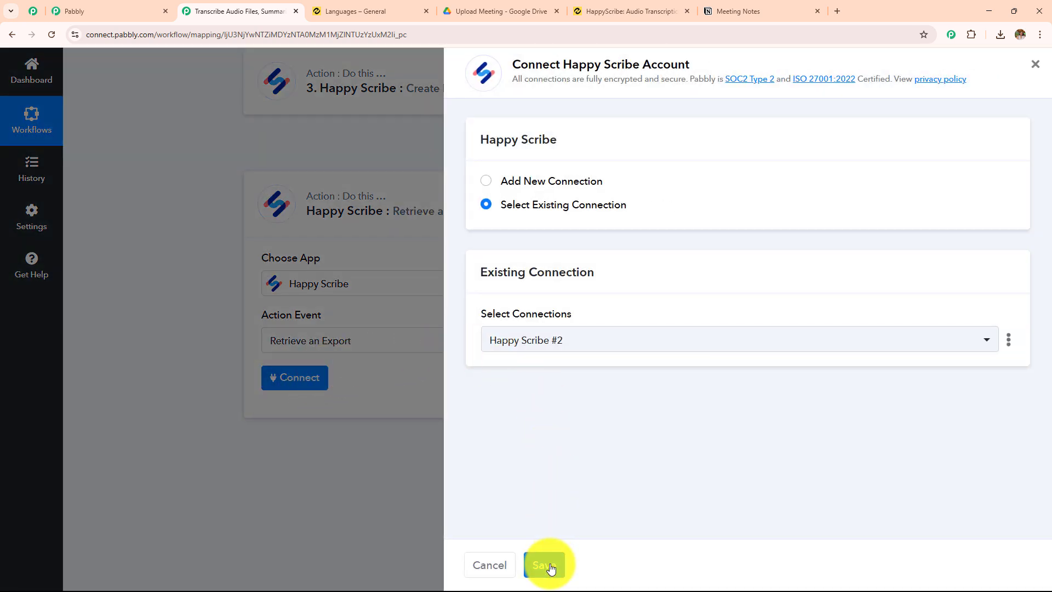
left_click(550, 567)
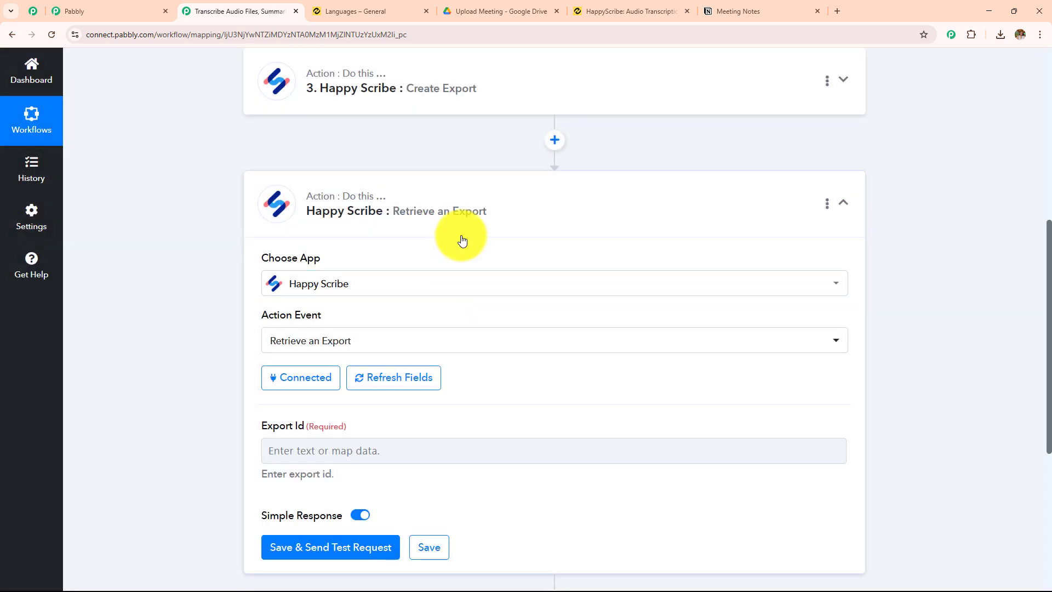
Map the Export Id field to the Id from the Create Export step
scroll(379, 259, "down", 3)
left_click(368, 292)
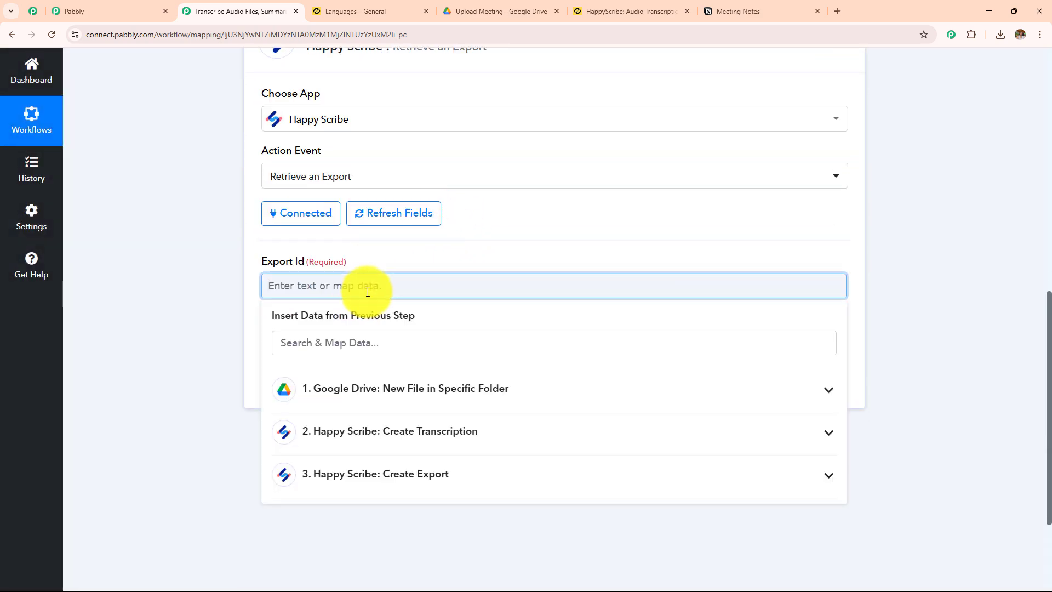
left_click(388, 470)
scroll(510, 274, "down", 2)
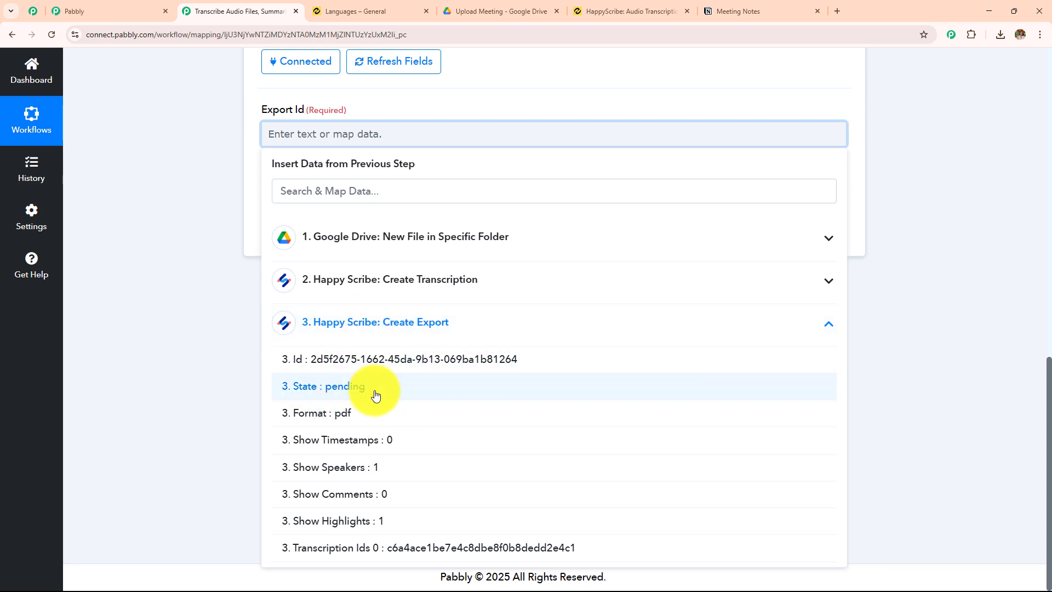
left_click(367, 370)
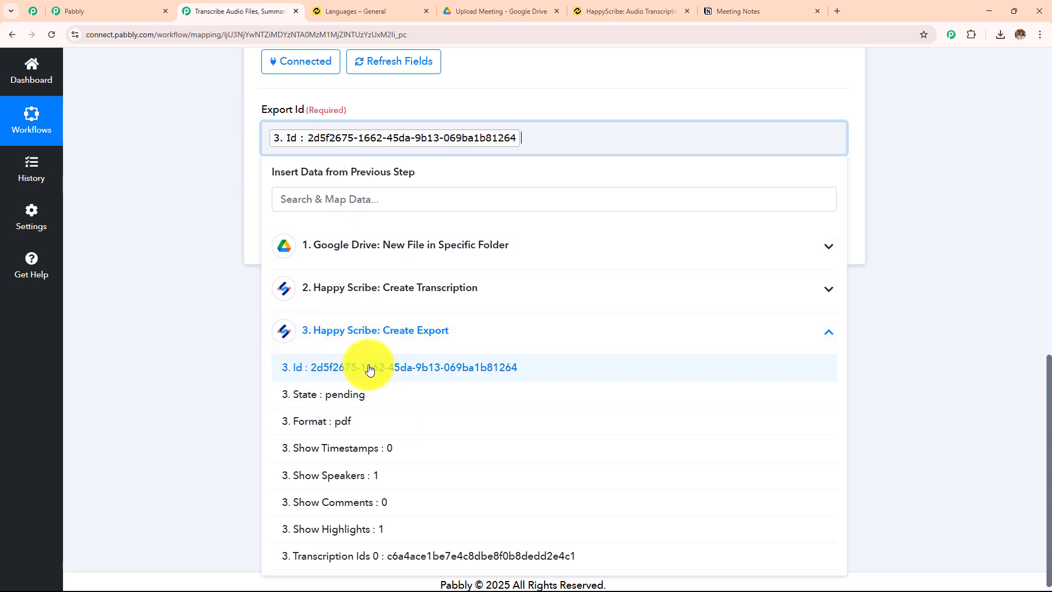
left_click(188, 215)
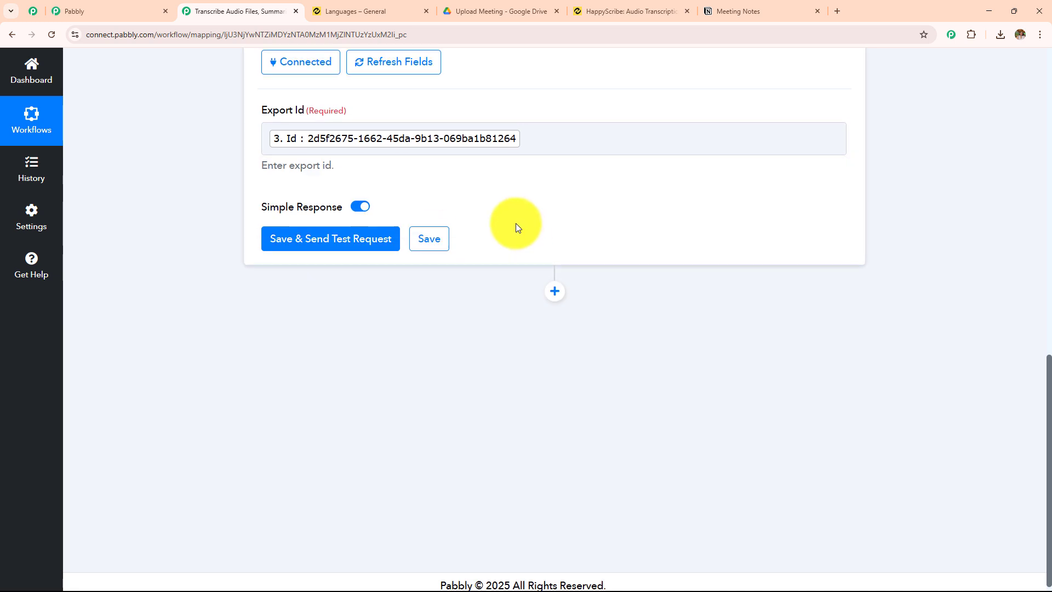
Save the Retrieve an Export action and send a test request
scroll(515, 223, "up", 3)
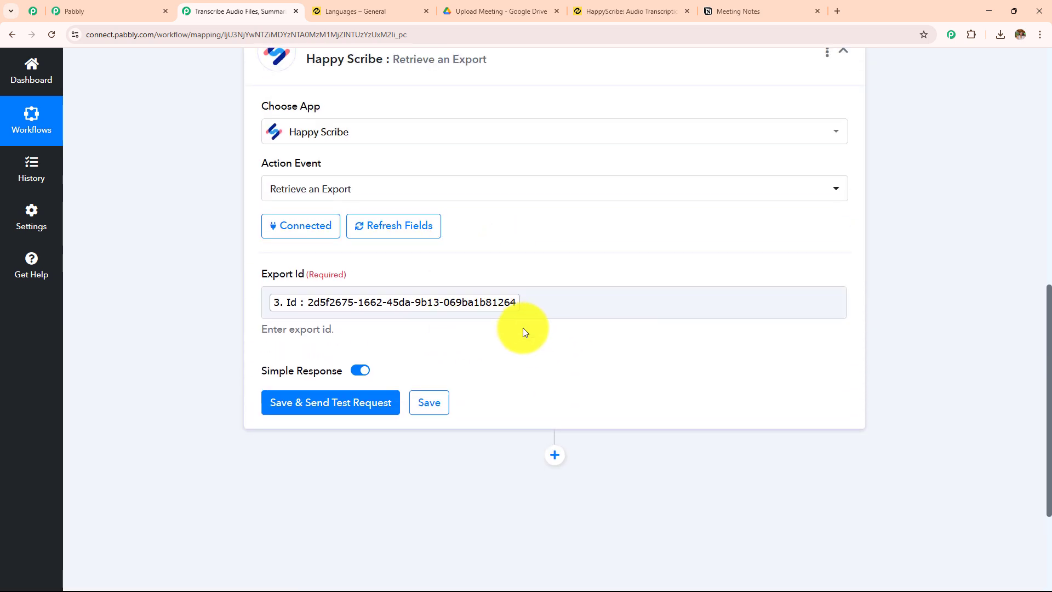
scroll(528, 311, "up", 10)
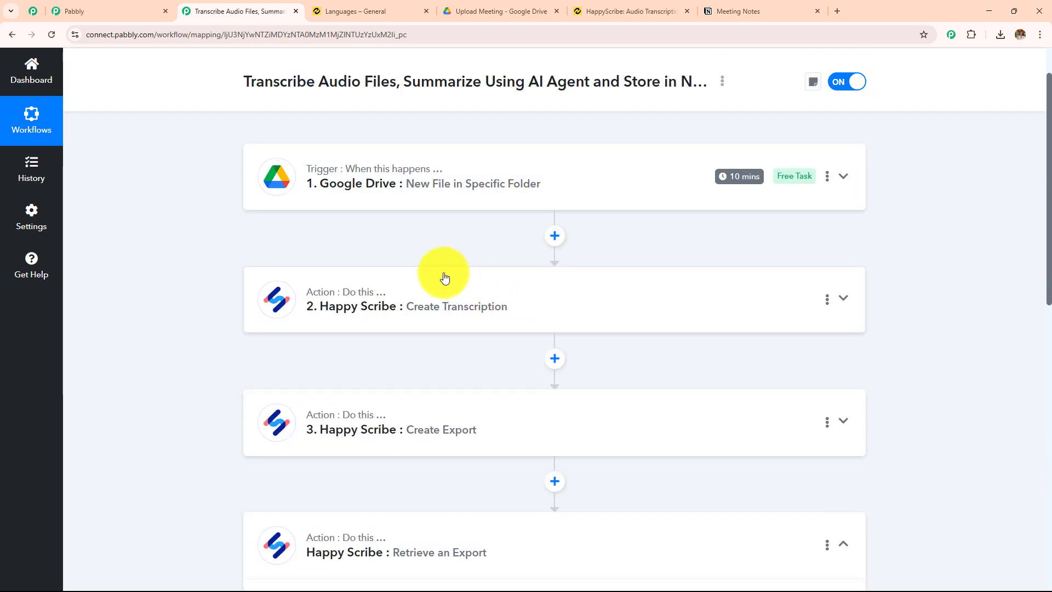
scroll(446, 274, "down", 8)
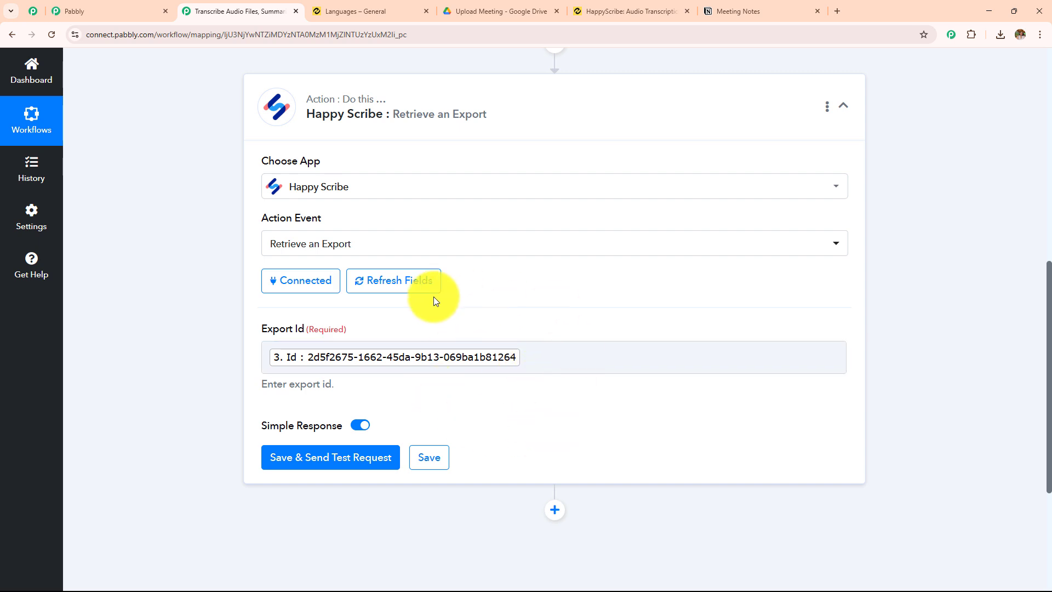
scroll(504, 230, "down", 4)
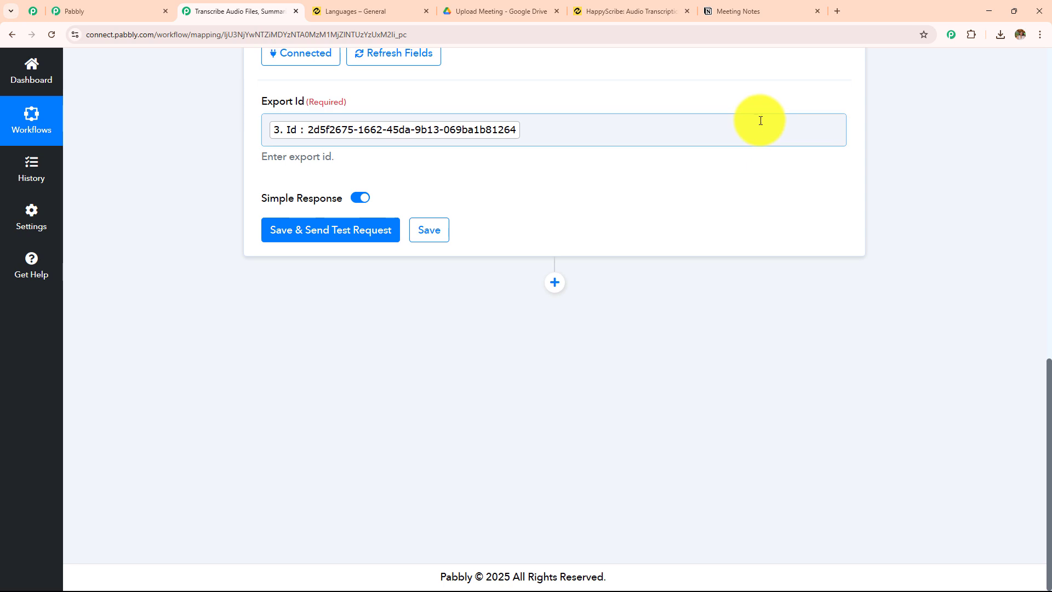
left_click(348, 229)
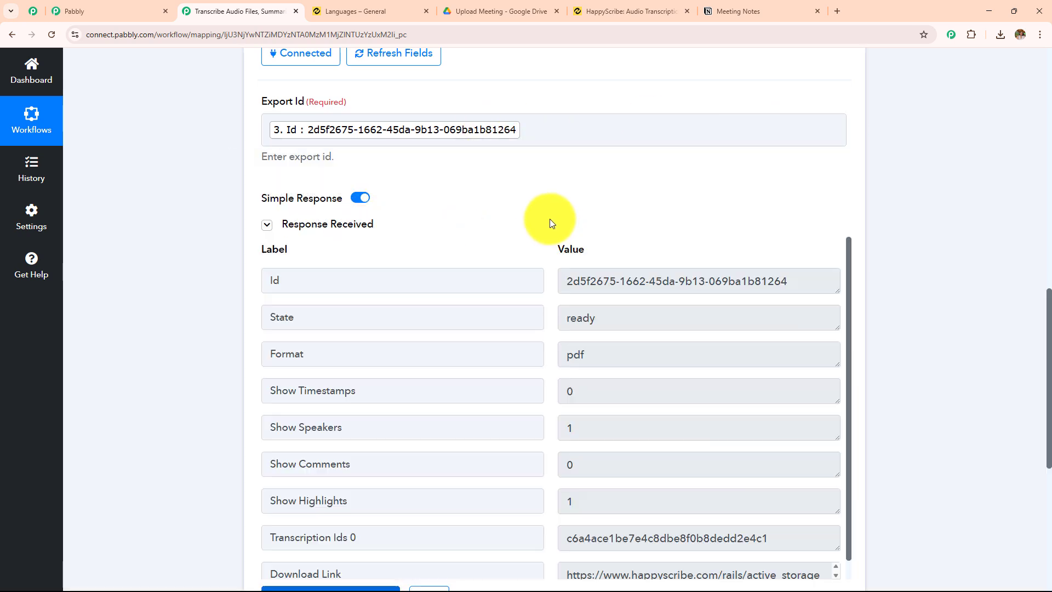
Examine the State and Format values in the Retrieve an Export response
scroll(581, 220, "down", 2)
scroll(580, 220, "down", 1)
left_click_drag(345, 153, 197, 164)
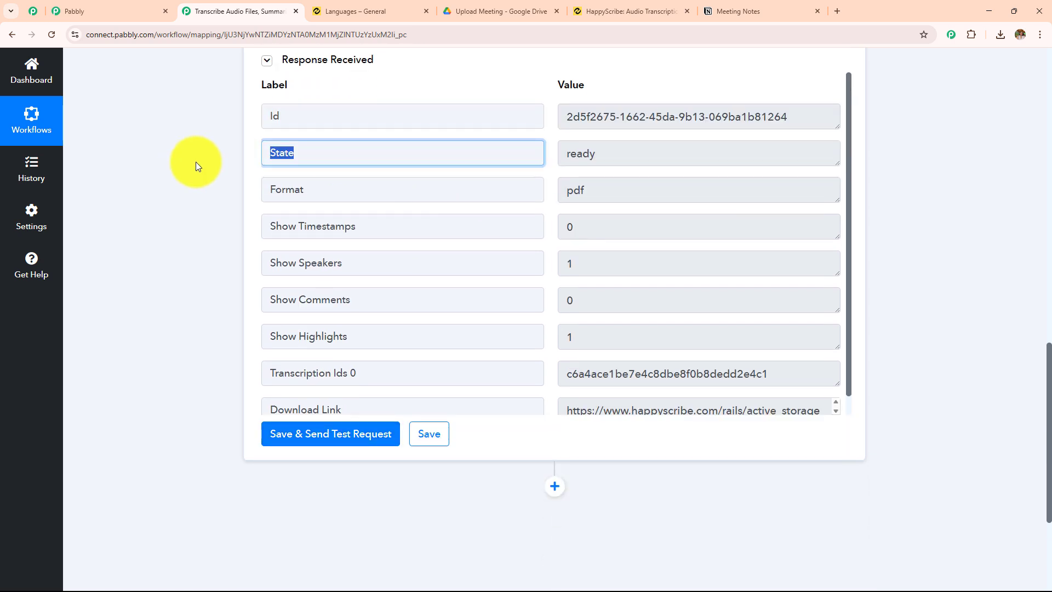
left_click_drag(596, 160, 401, 158)
left_click_drag(336, 187, 235, 187)
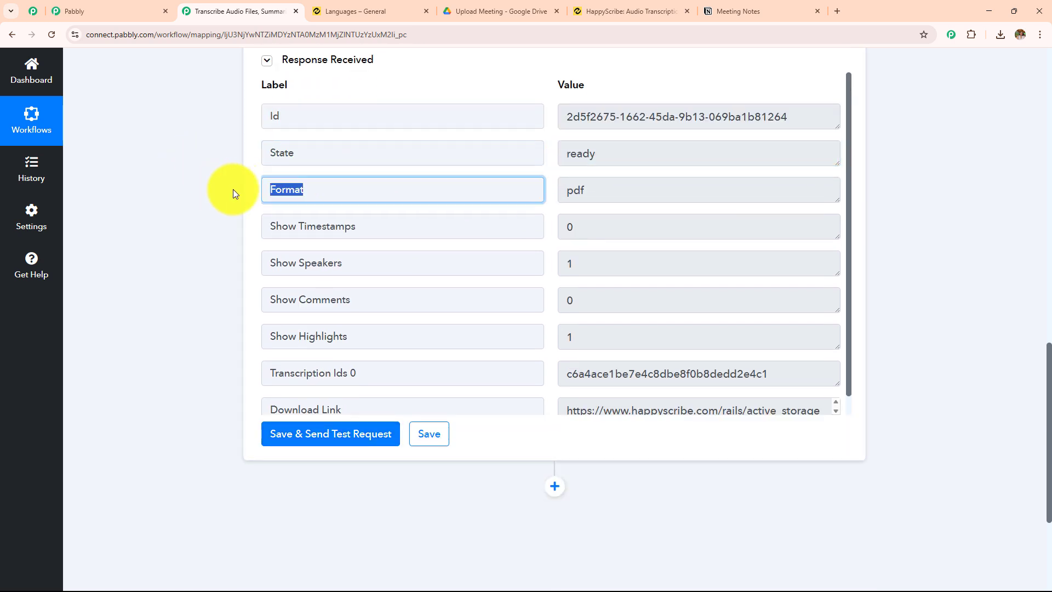
left_click_drag(627, 188, 453, 191)
scroll(650, 234, "up", 6)
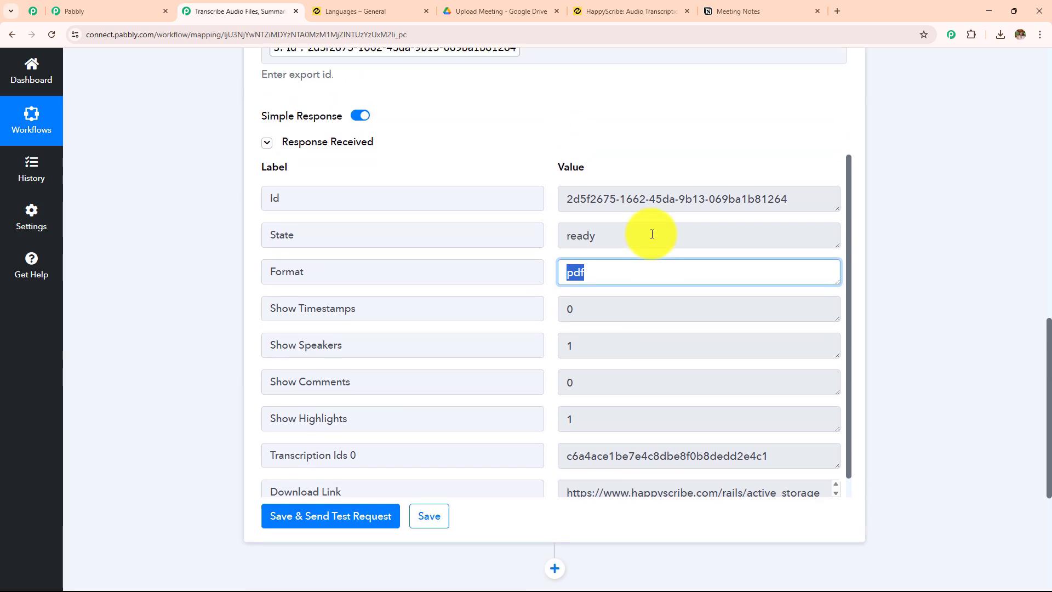
Collapse the Retrieve an Export action and add a new action step below it
scroll(651, 233, "up", 2)
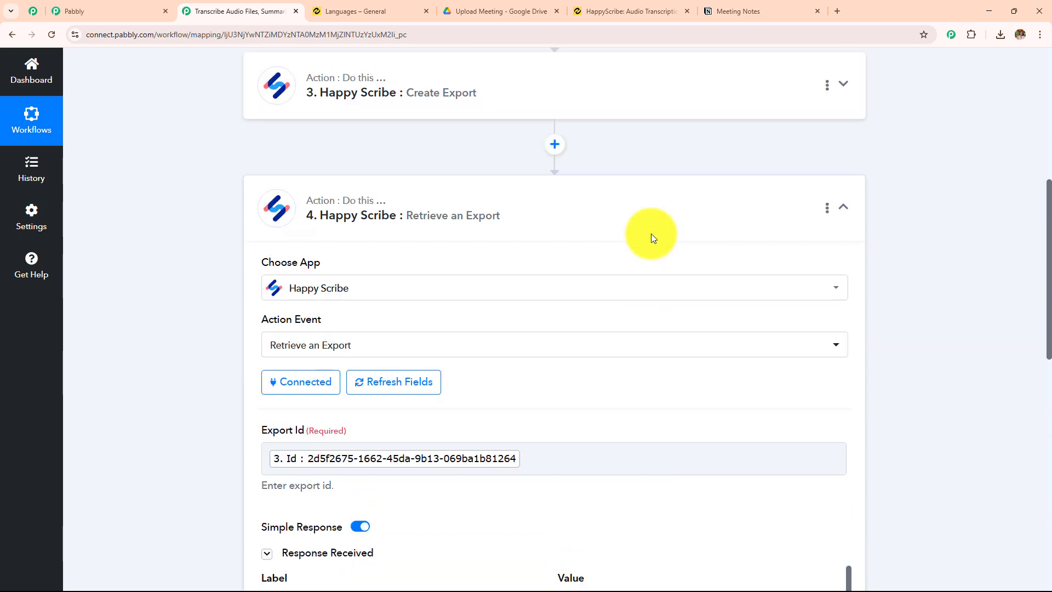
left_click(536, 222)
scroll(534, 224, "up", 2)
scroll(539, 225, "up", 2)
scroll(544, 227, "down", 4)
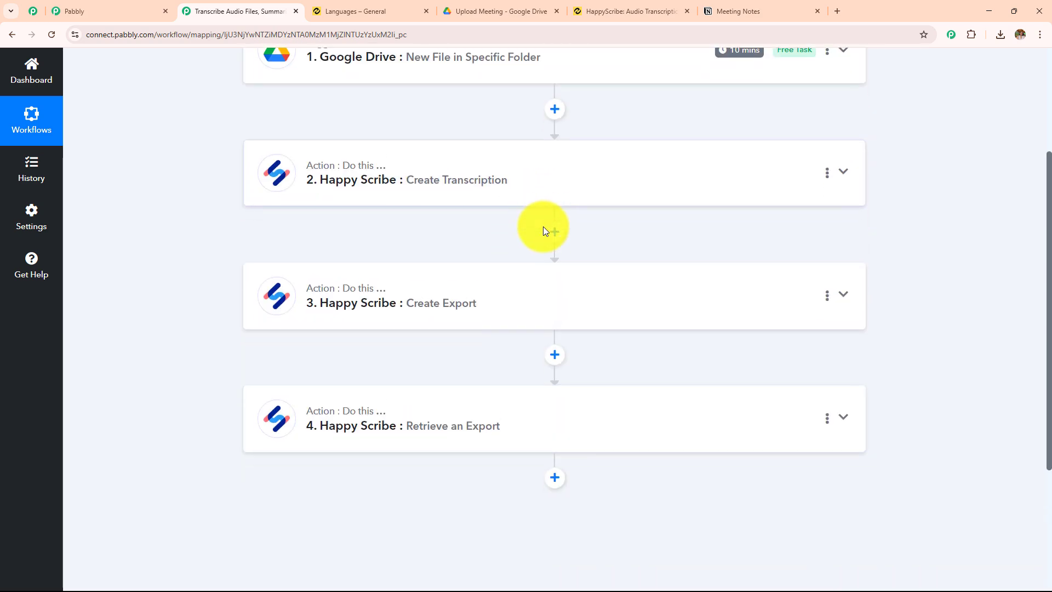
left_click(556, 283)
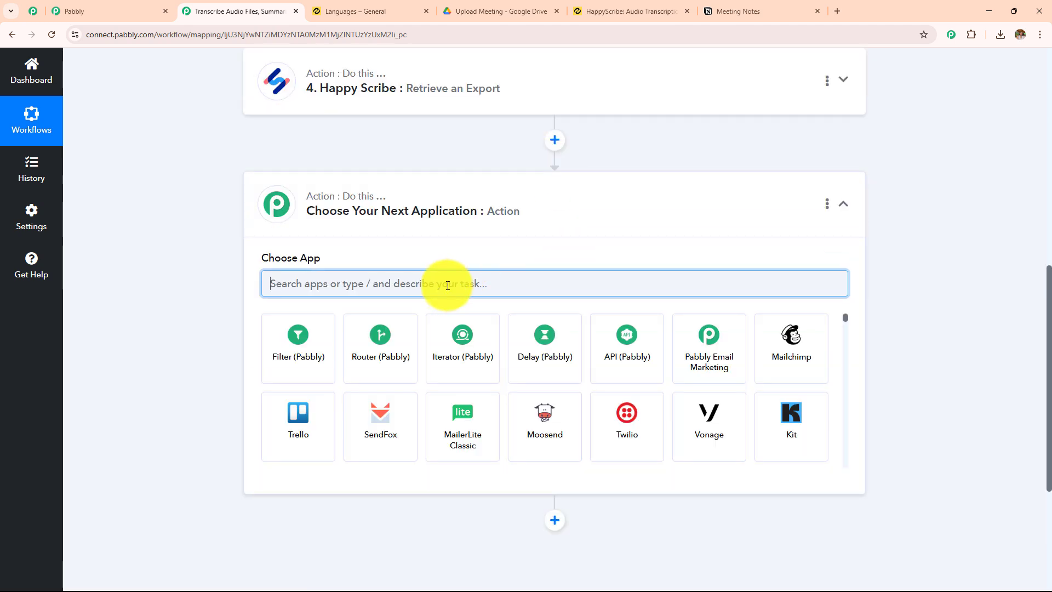
Set the new action to OpenAI (ChatGPT, DALL-E, Whisper) with the Extract Content from PDF/Image event
type("Open")
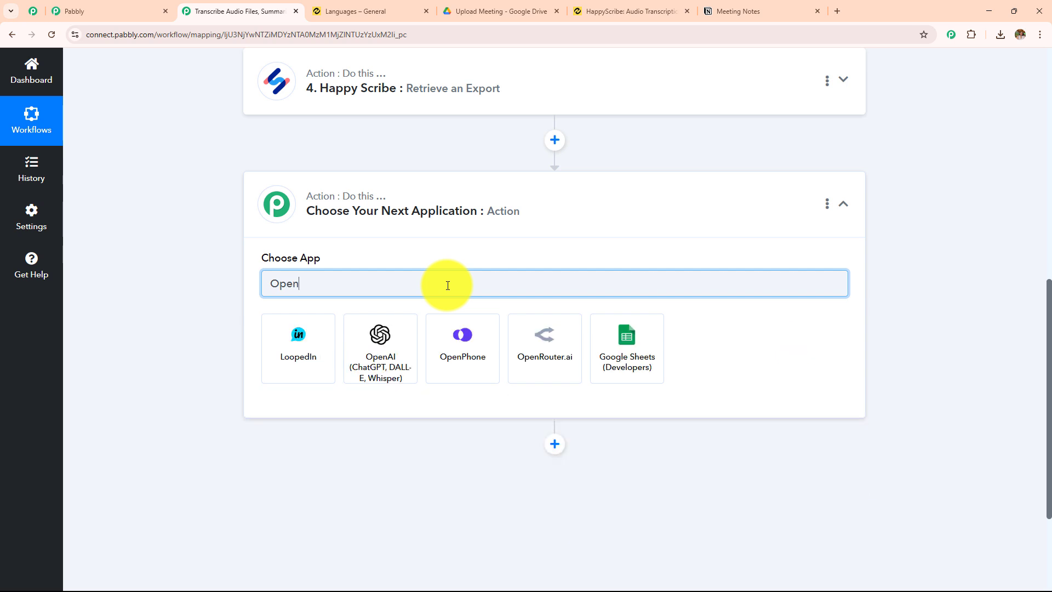
left_click(283, 378)
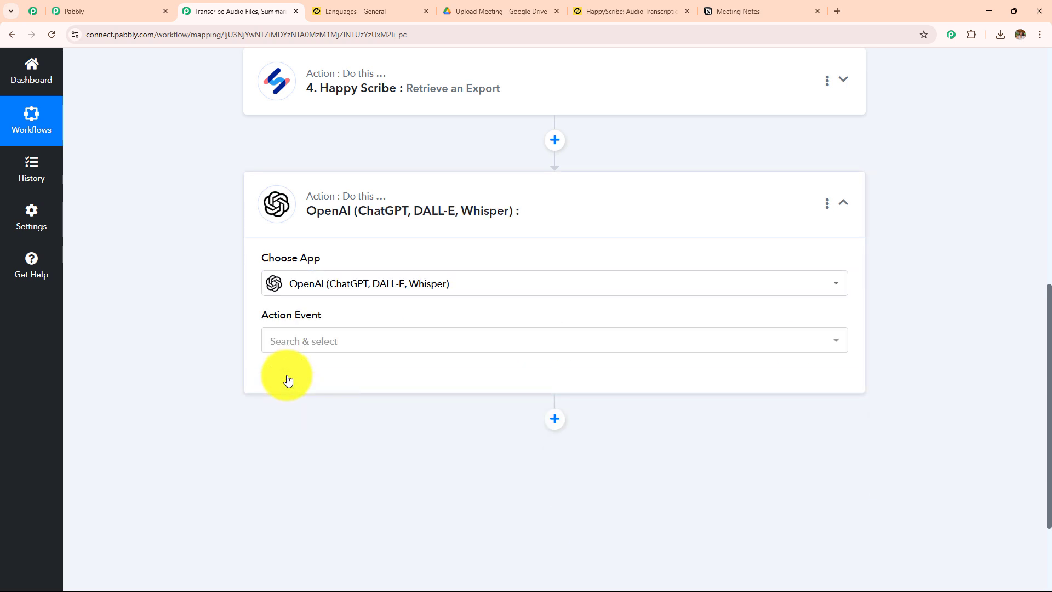
scroll(317, 348, "up", 10)
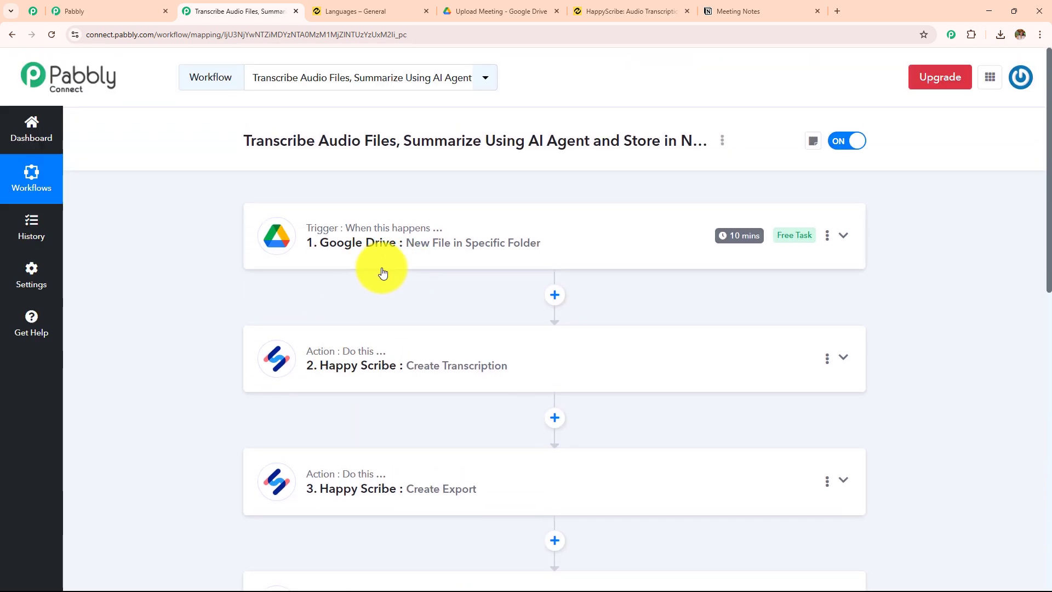
scroll(578, 258, "down", 3)
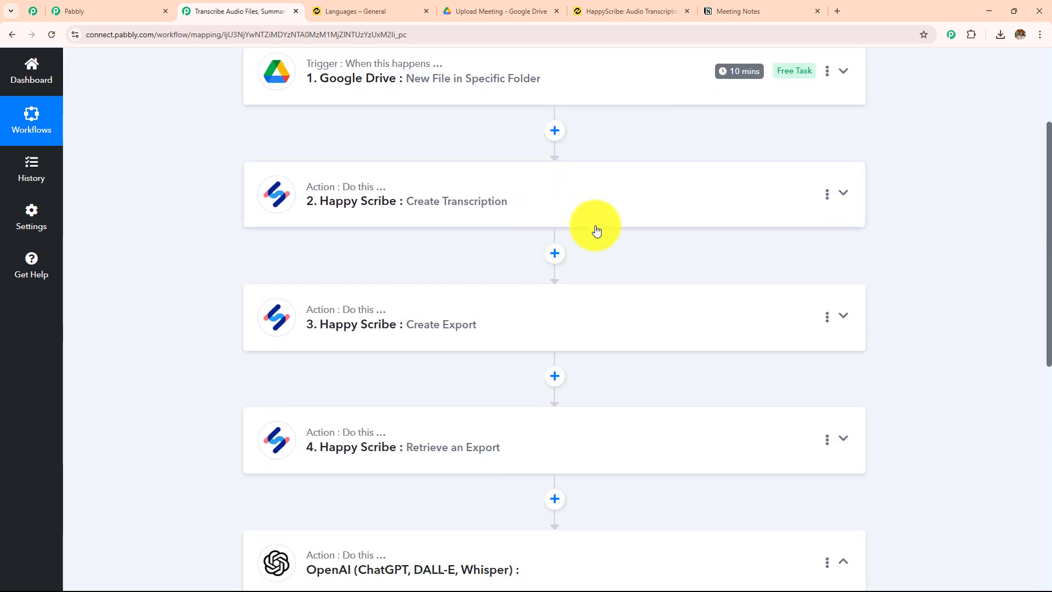
scroll(600, 241, "down", 3)
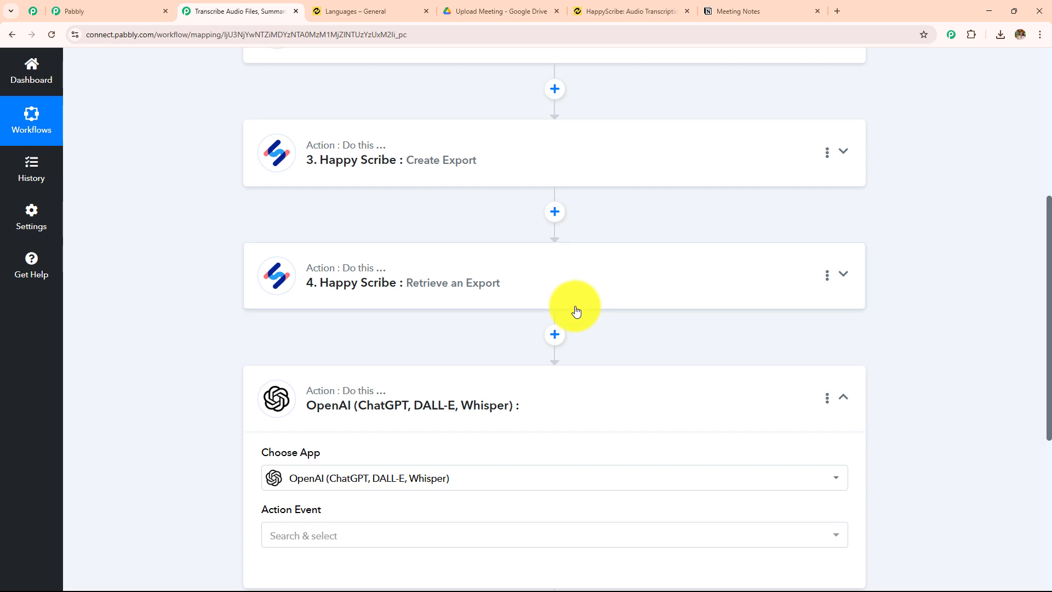
scroll(576, 310, "down", 5)
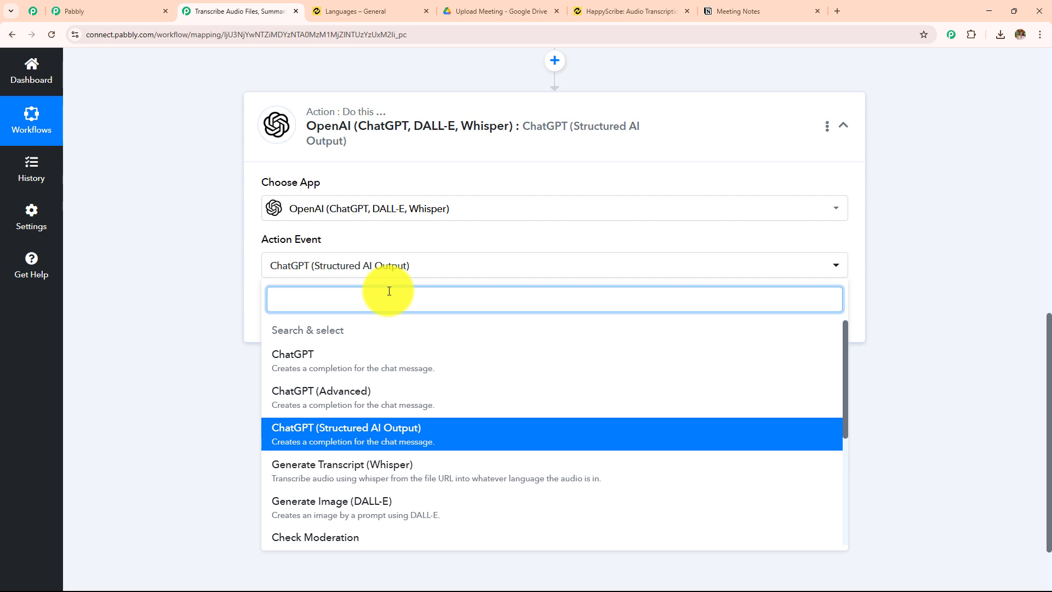
type("extr")
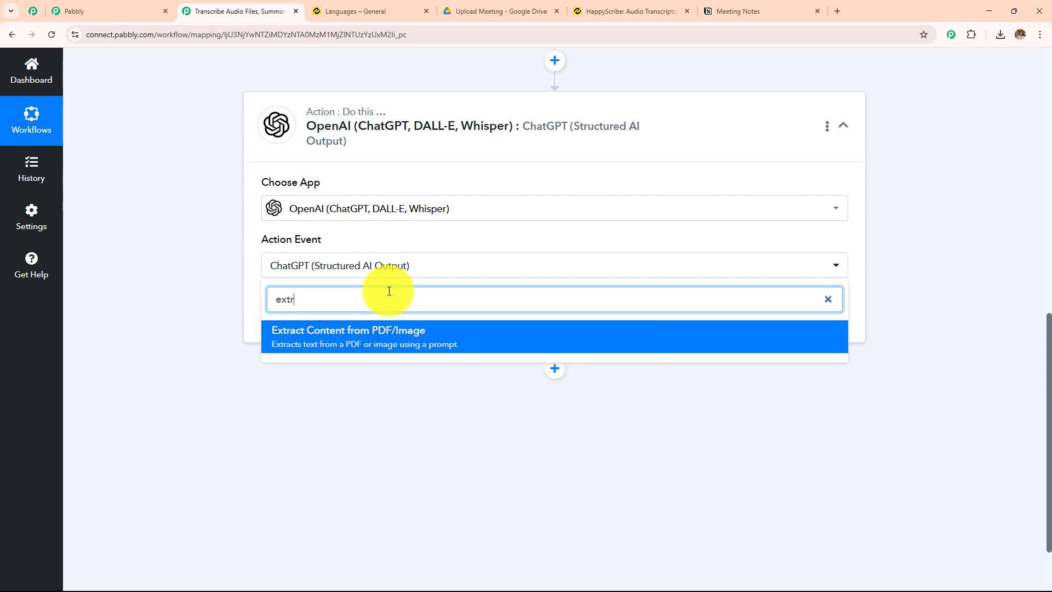
left_click(369, 344)
Start adding a new OpenAI connection for the action and open the linked OpenAI API Keys page
left_click(310, 310)
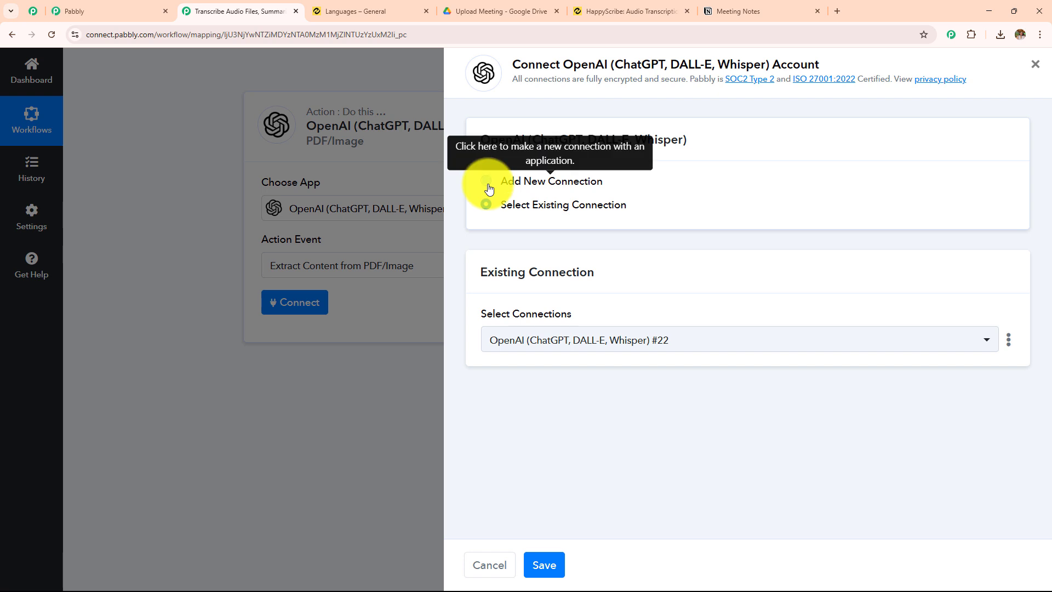
left_click(492, 186)
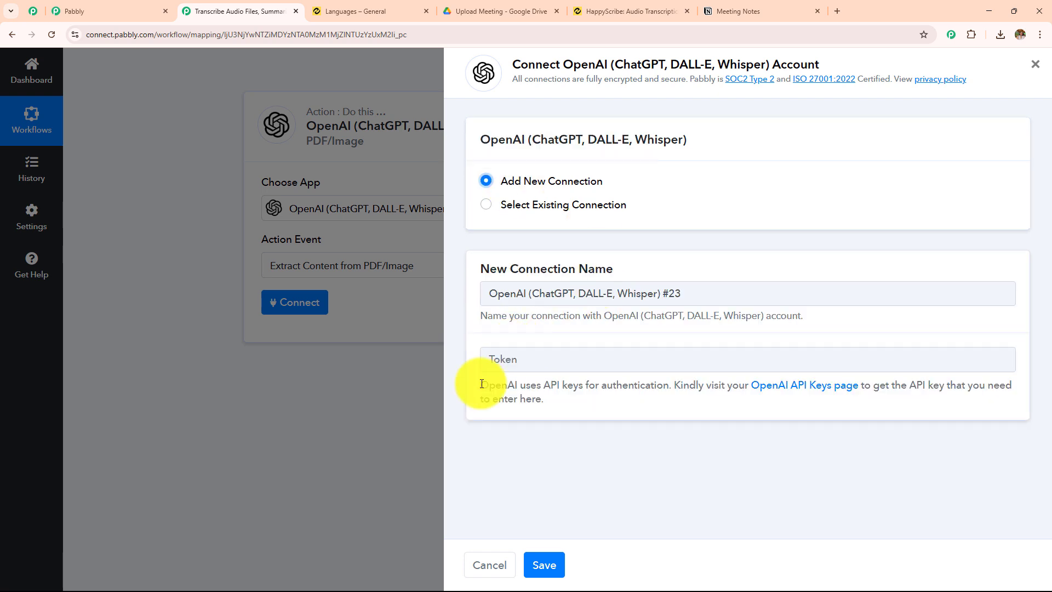
triple_click(571, 398)
left_click(570, 398)
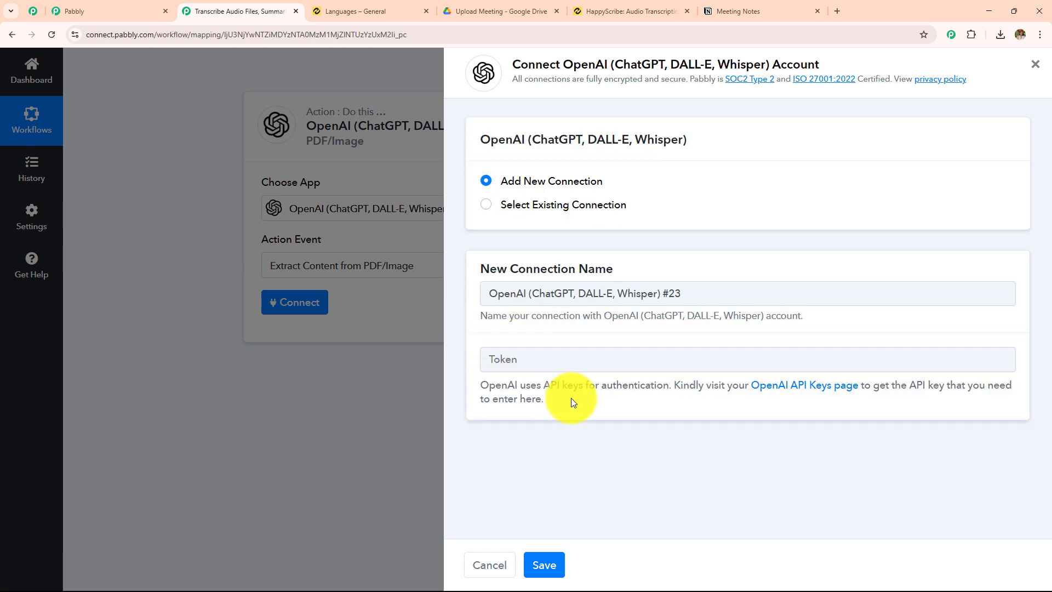
left_click_drag(478, 386, 549, 409)
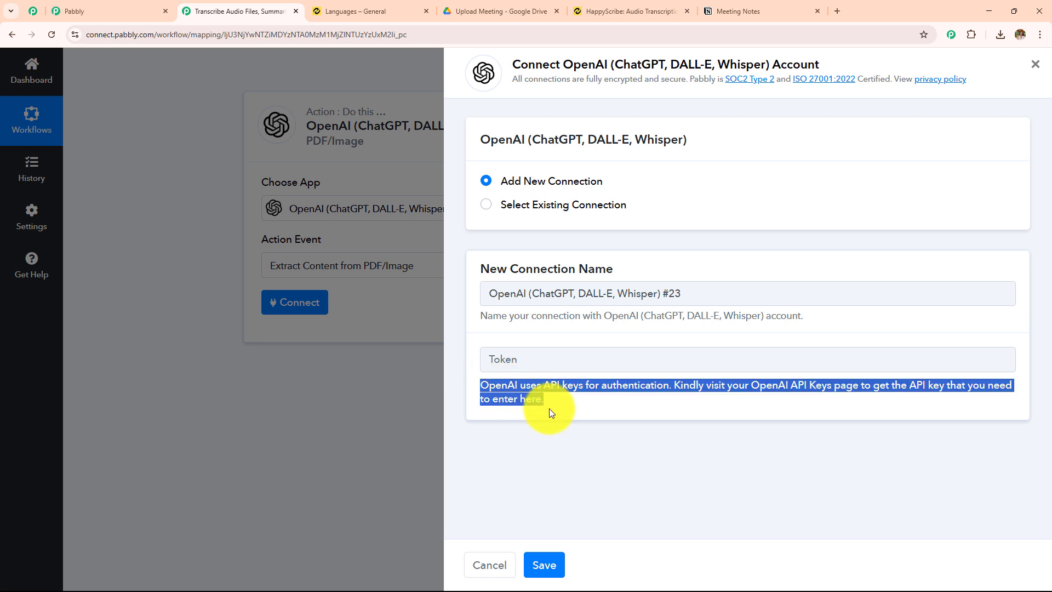
left_click(594, 409)
left_click(798, 391)
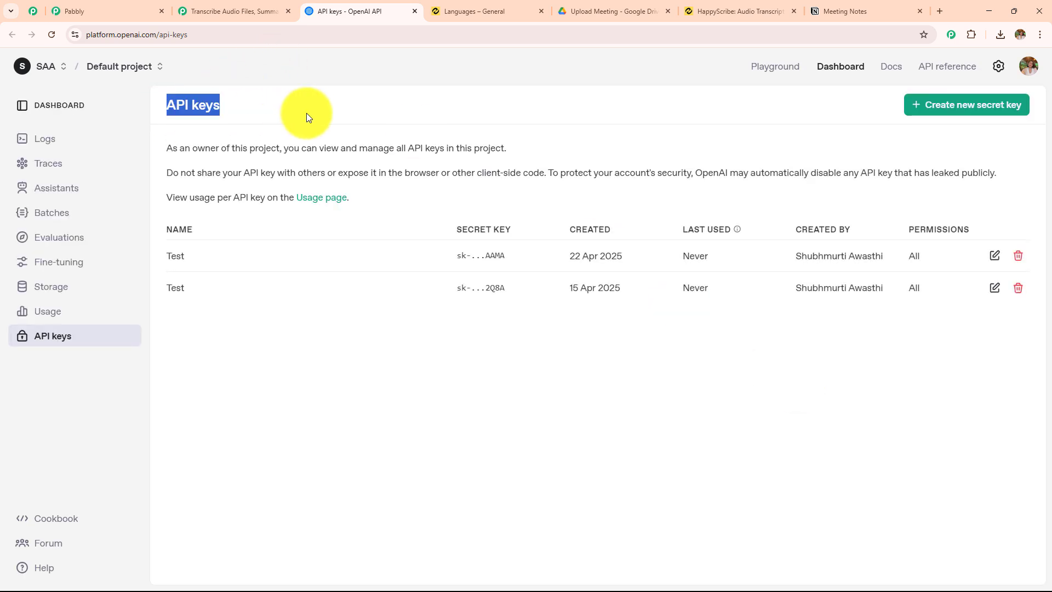
left_click(957, 105)
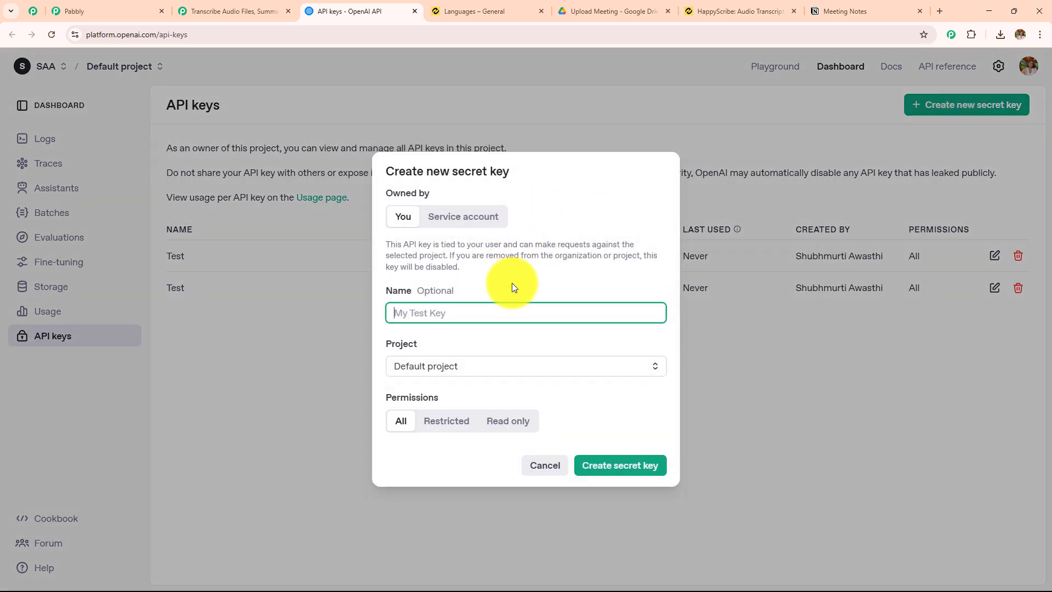
left_click(507, 311)
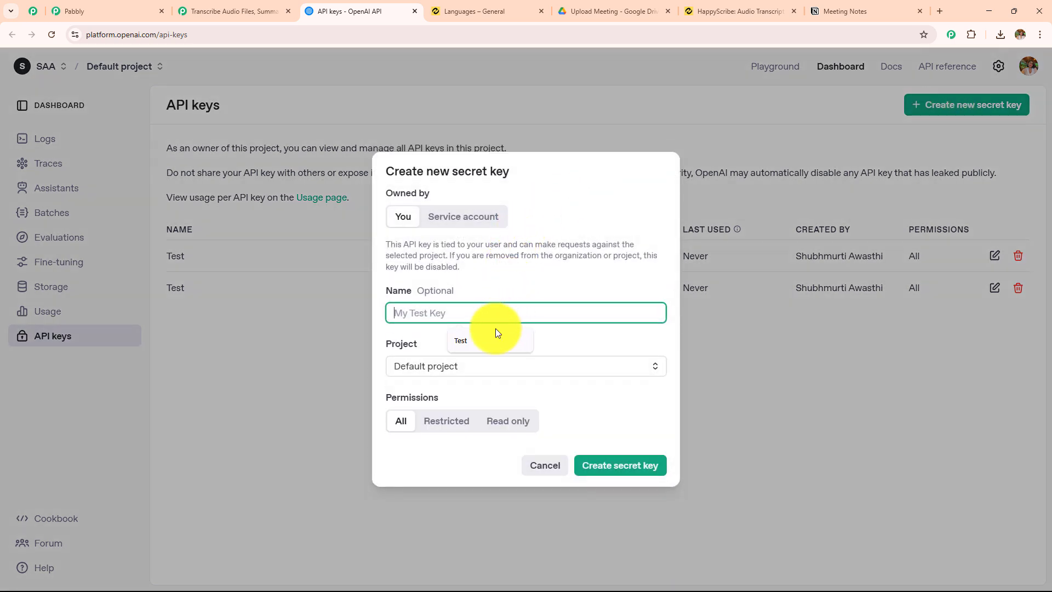
type("Test")
left_click_drag(445, 307, 323, 303)
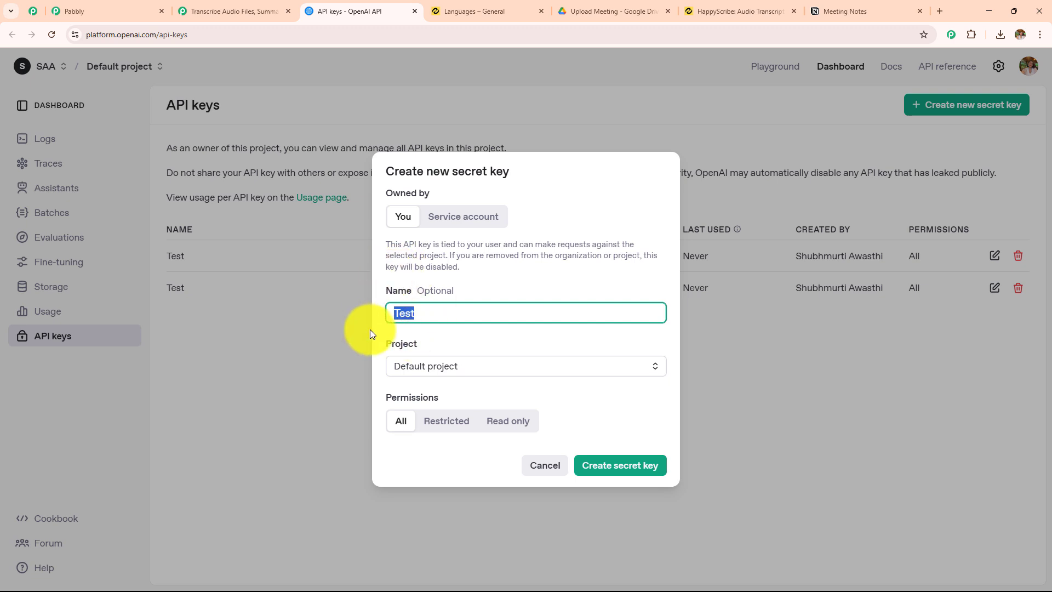
left_click(418, 362)
left_click(435, 402)
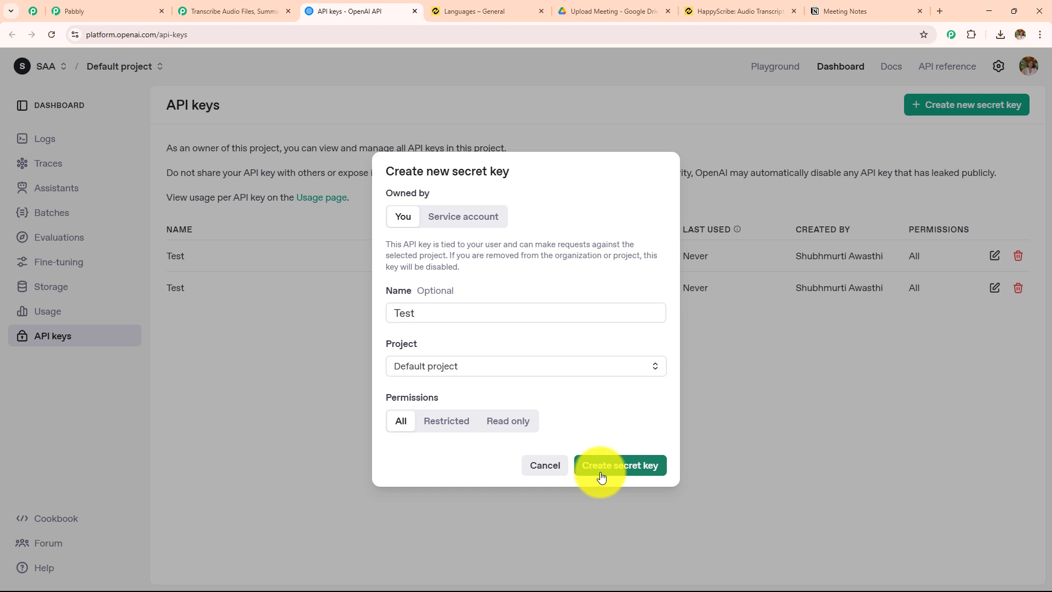
left_click(761, 435)
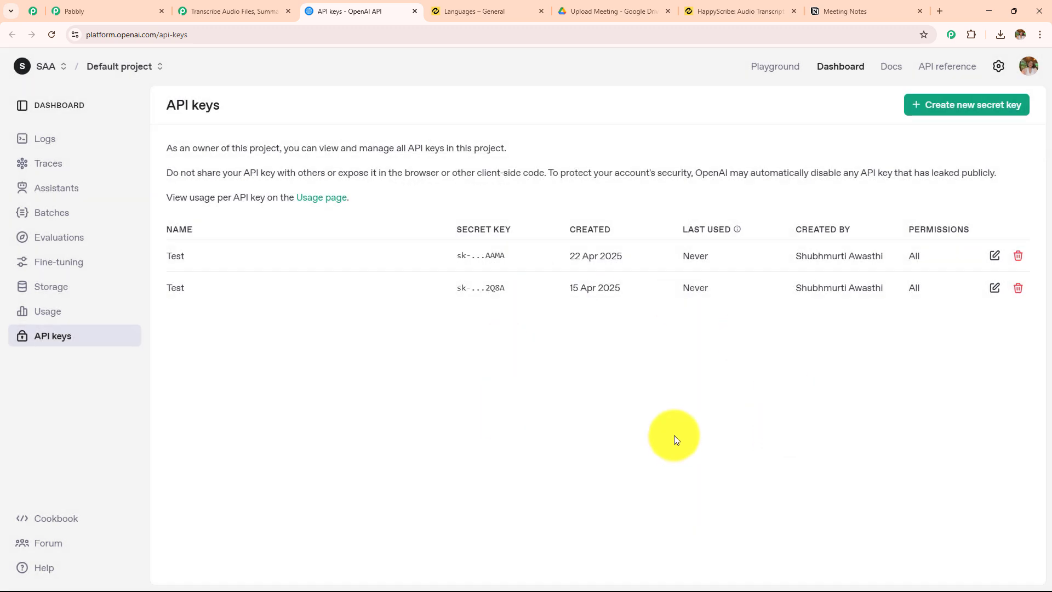
Close the OpenAI API keys page and connect the action with the existing connection OpenAI (ChatGPT, DALL-E, Whisper) #22
left_click(412, 11)
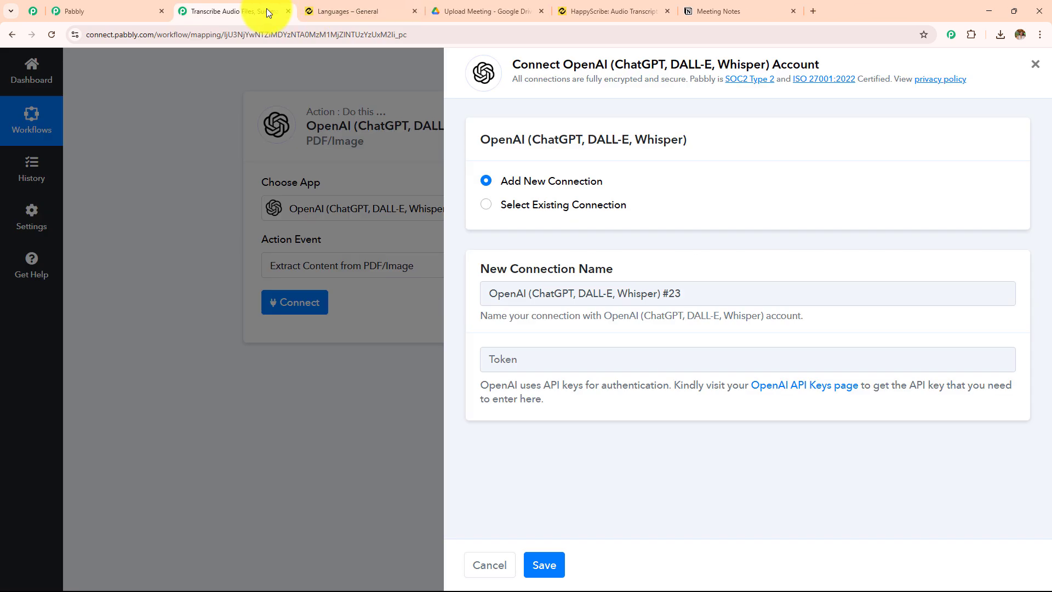
left_click(553, 360)
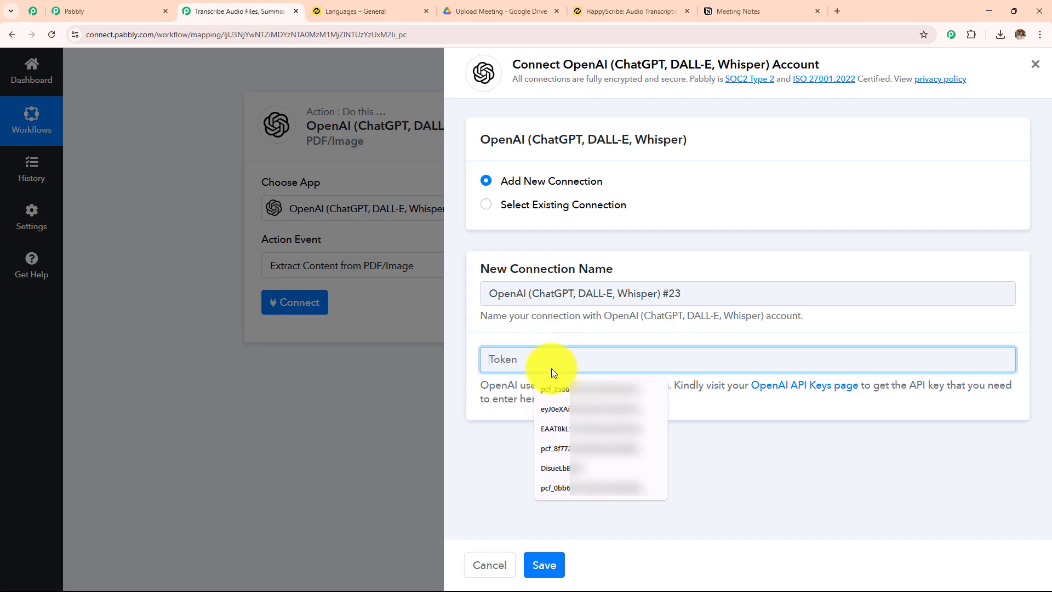
left_click(601, 328)
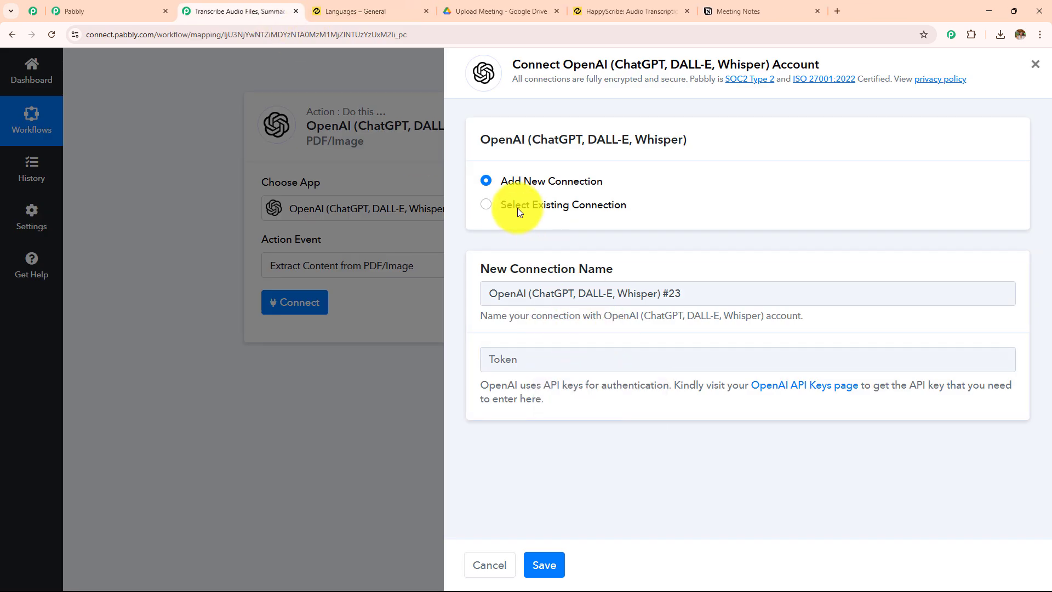
left_click(486, 205)
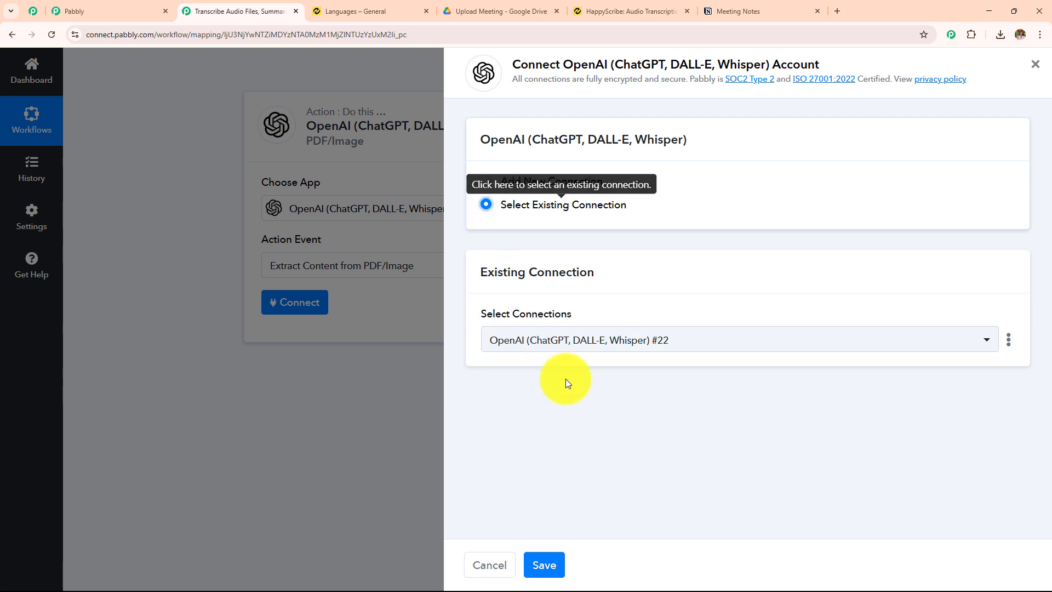
left_click(685, 340)
left_click(689, 344)
left_click(689, 343)
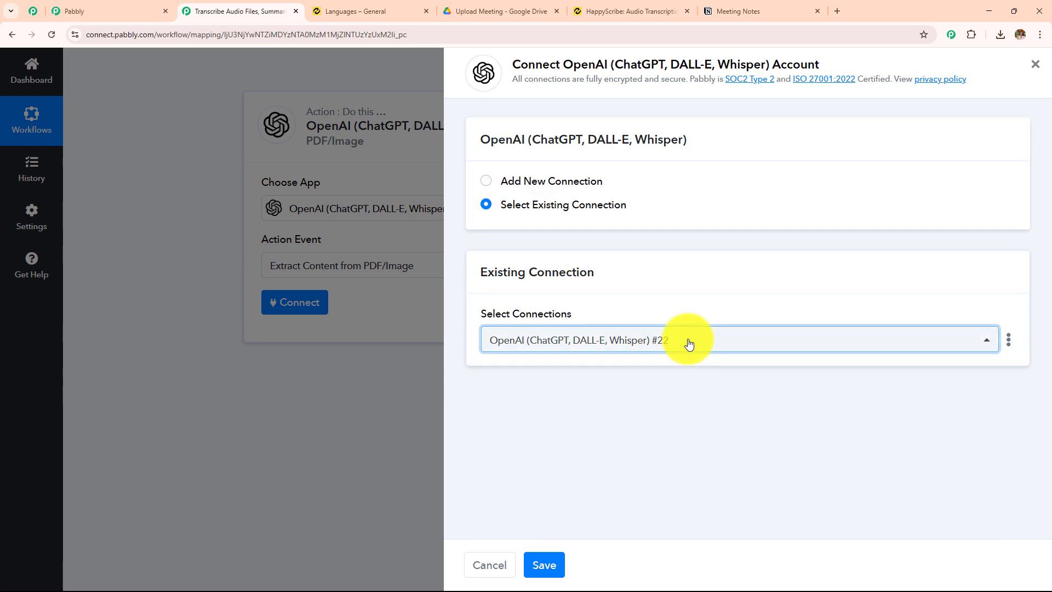
left_click(545, 565)
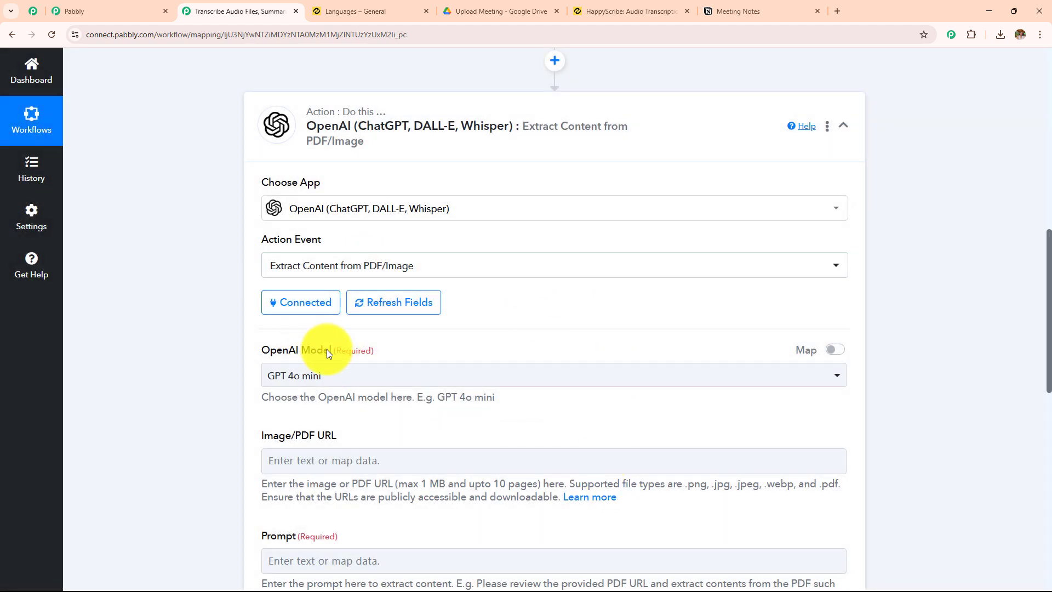
Choose GPT 4o mini as the OpenAI model for the Extract Content from PDF/Image action
scroll(496, 268, "down", 7)
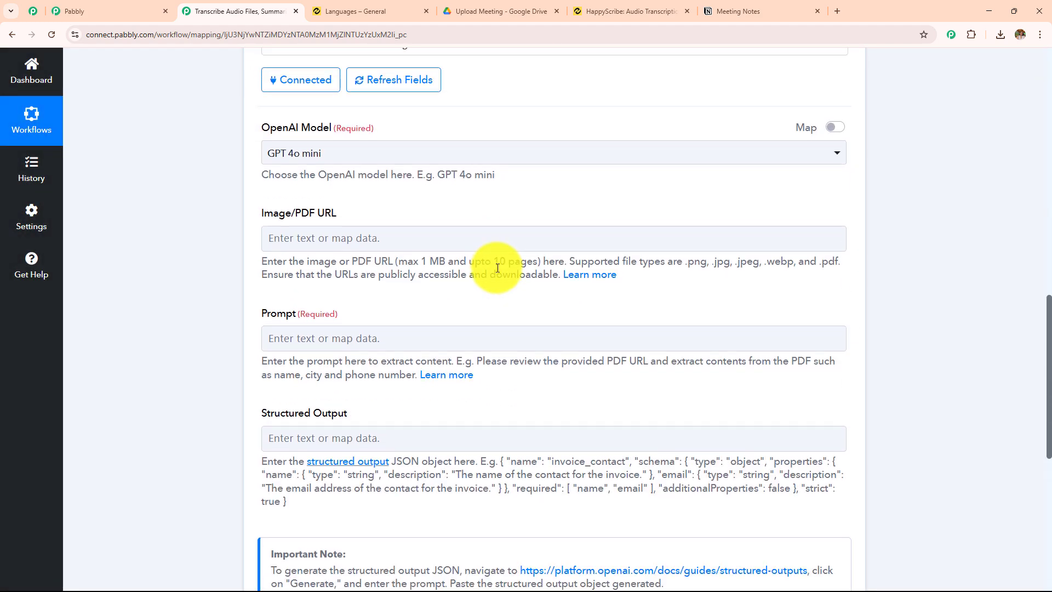
scroll(496, 267, "up", 4)
scroll(494, 272, "down", 2)
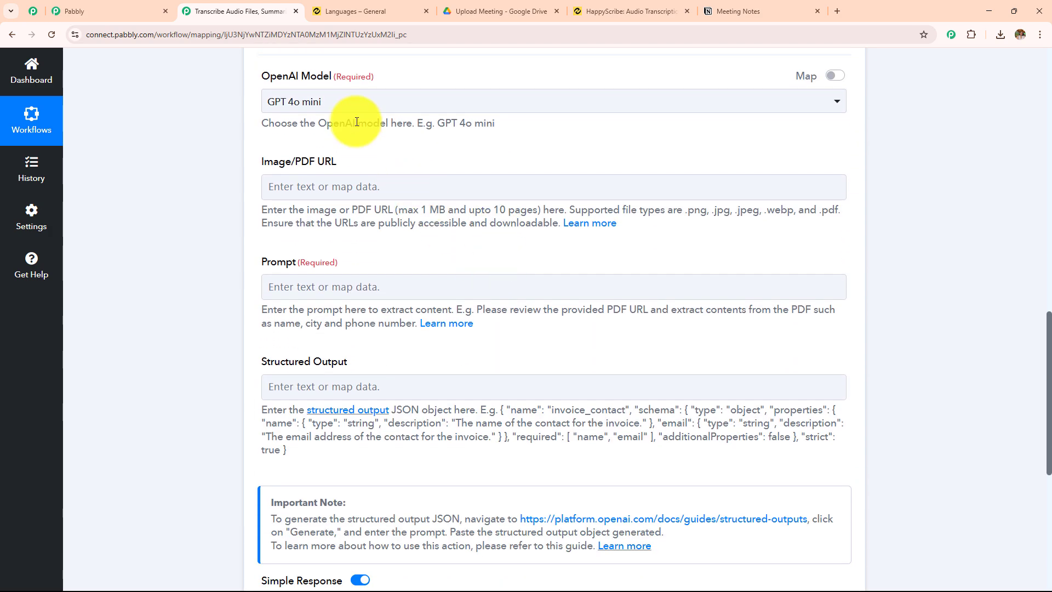
left_click(353, 106)
left_click(334, 171)
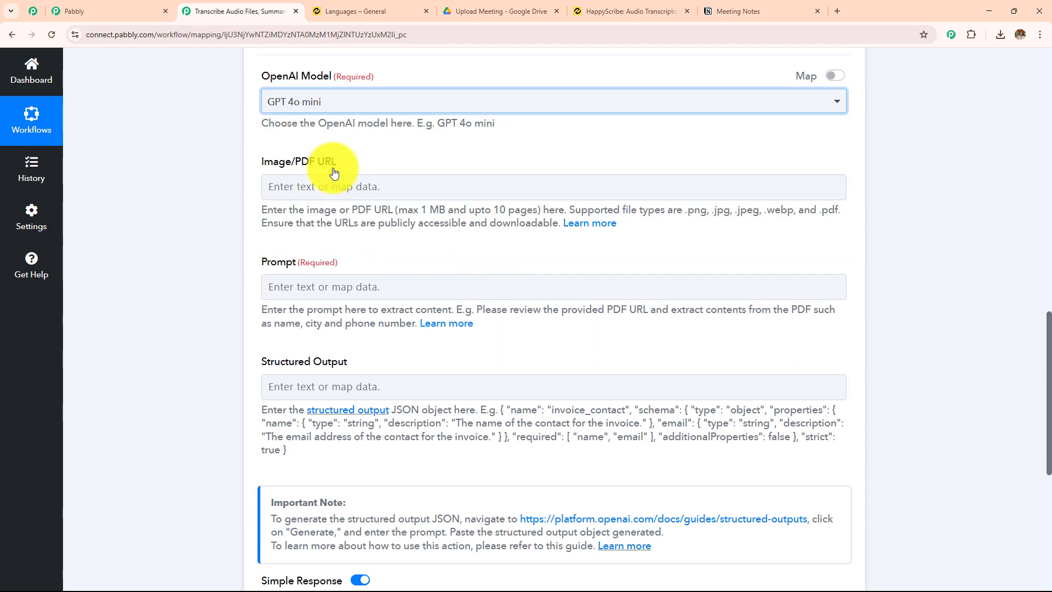
Map the Download Link from the Retrieve an Export step into the OpenAI action's Image/PDF URL field
scroll(304, 229, "up", 1)
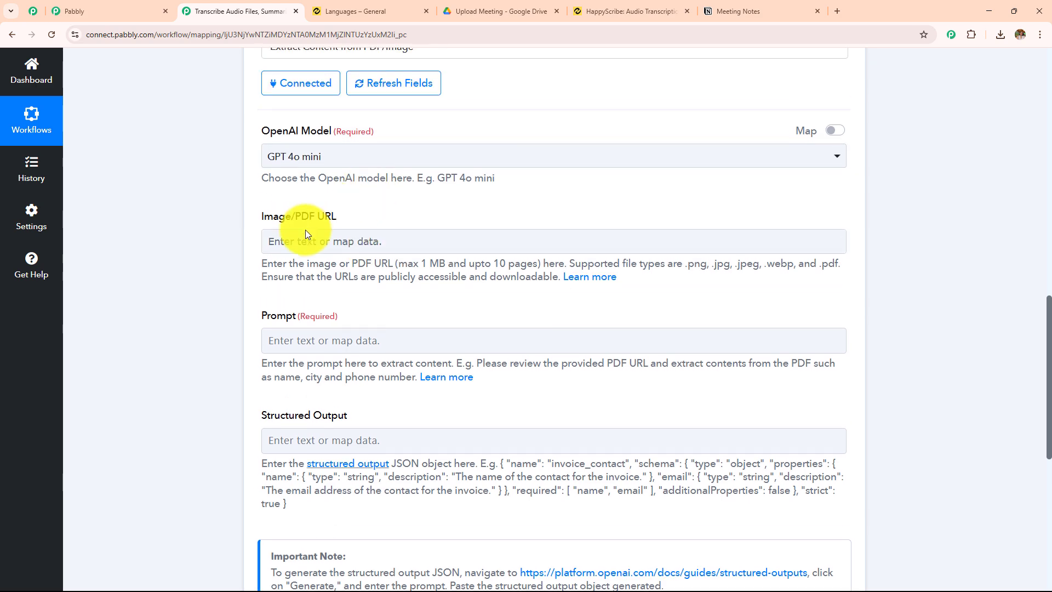
left_click_drag(261, 216, 388, 223)
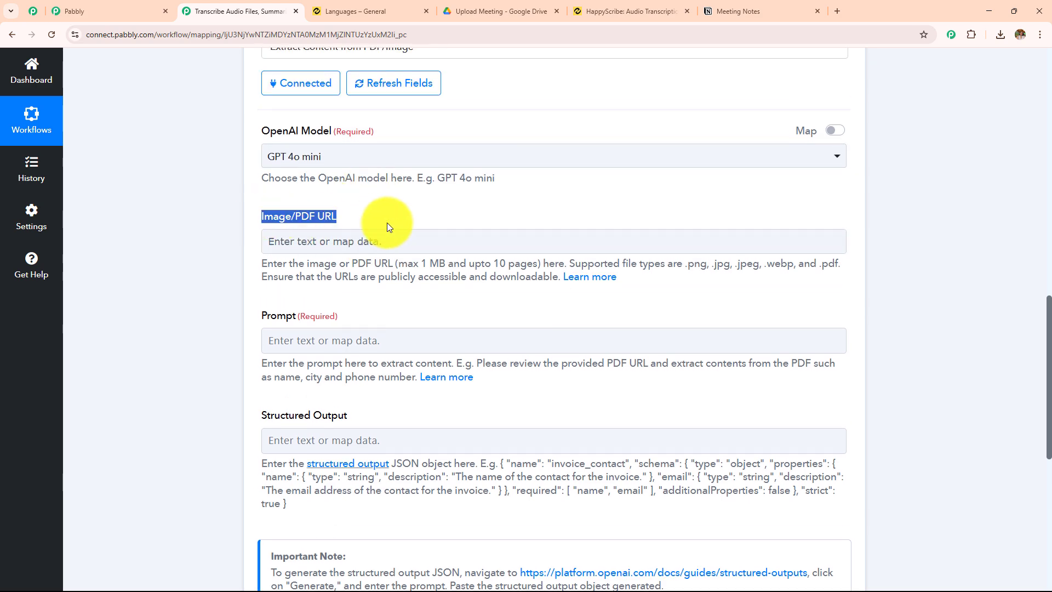
scroll(405, 260, "up", 7)
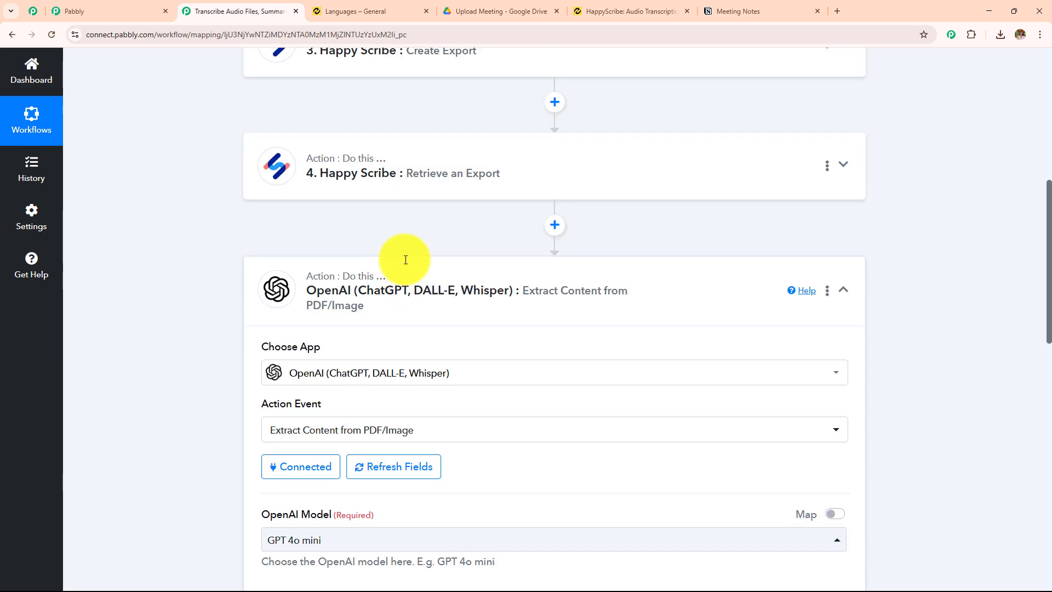
scroll(405, 259, "up", 1)
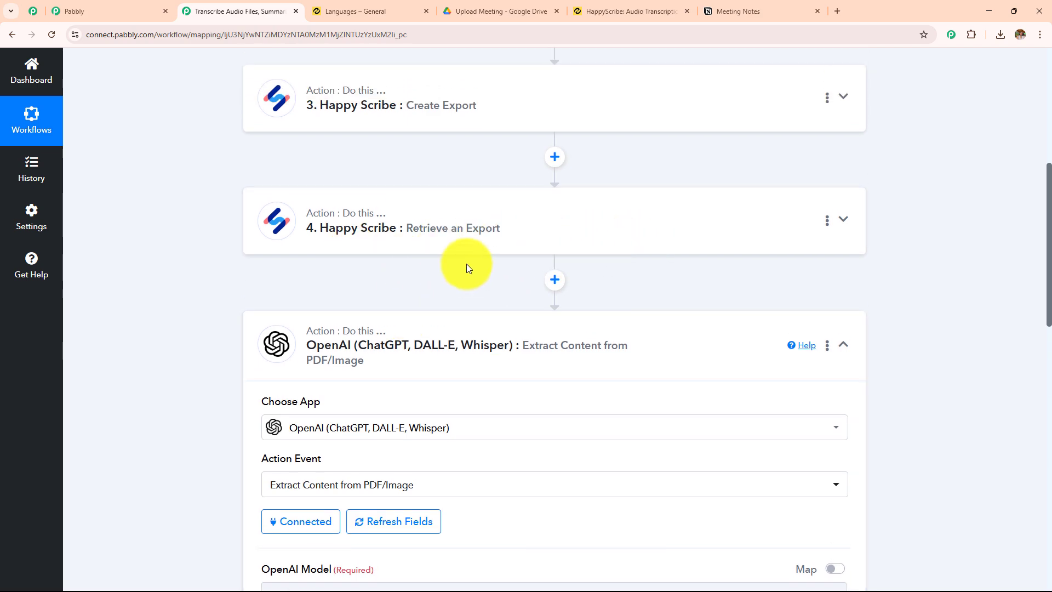
scroll(502, 278, "down", 8)
left_click(413, 127)
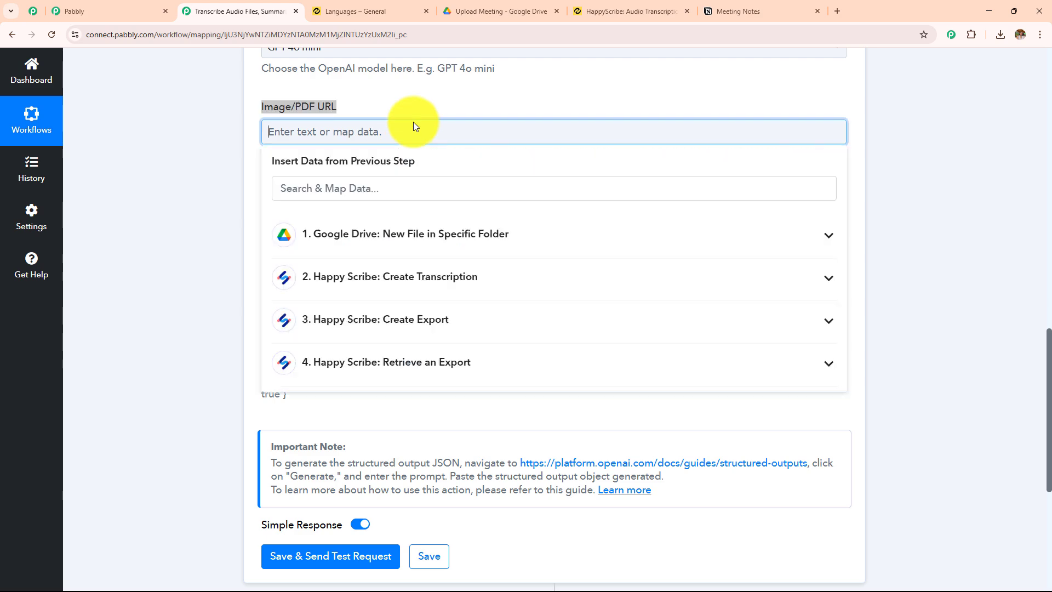
left_click(390, 362)
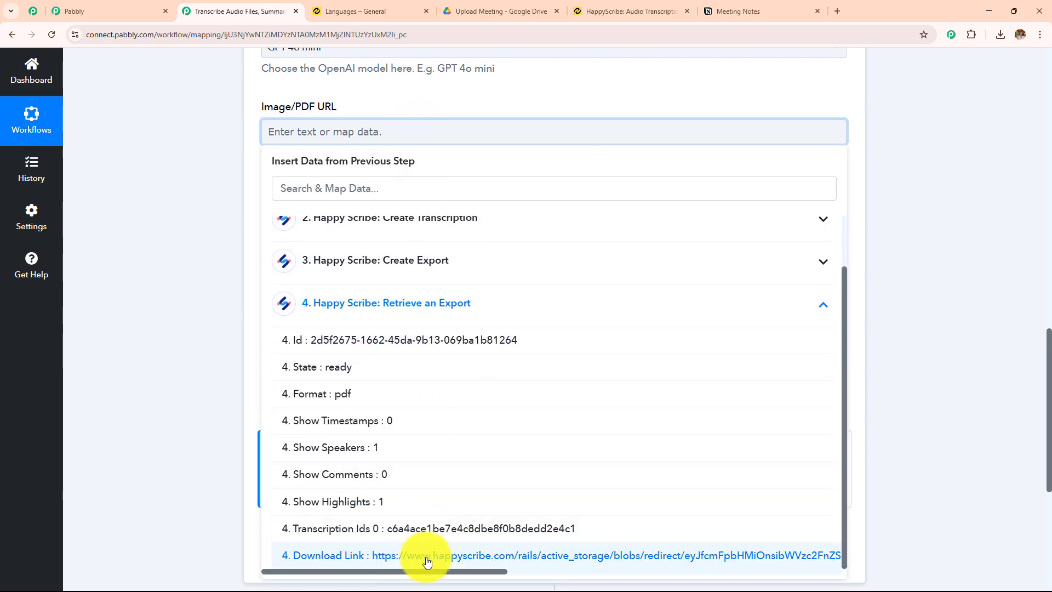
left_click(424, 571)
left_click(208, 222)
Expand the Retrieve an Export step's received response and enlarge the Download Link value to show the whole URL
scroll(441, 225, "up", 6)
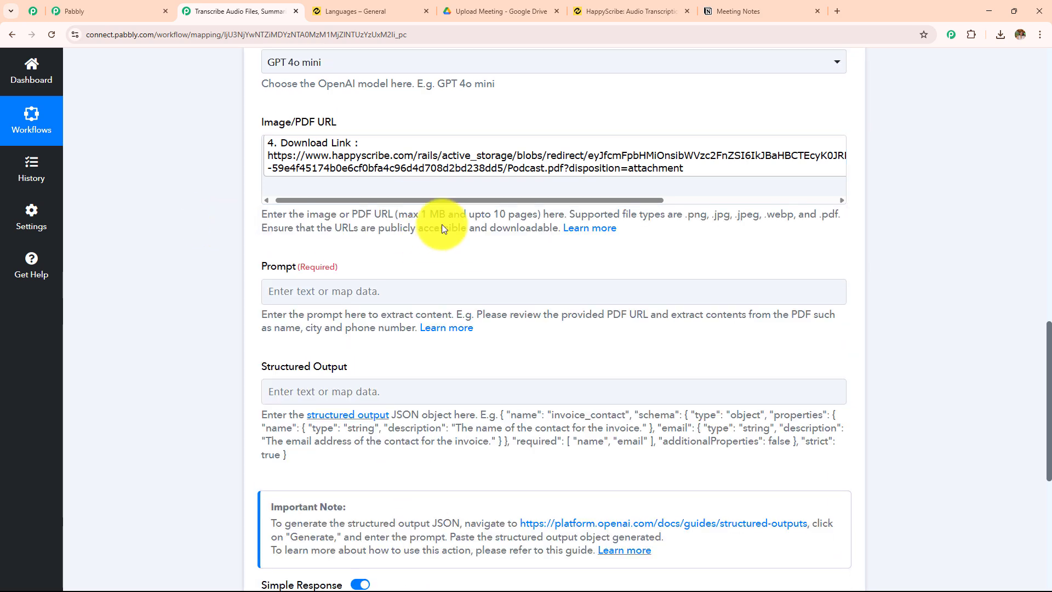
scroll(442, 225, "up", 3)
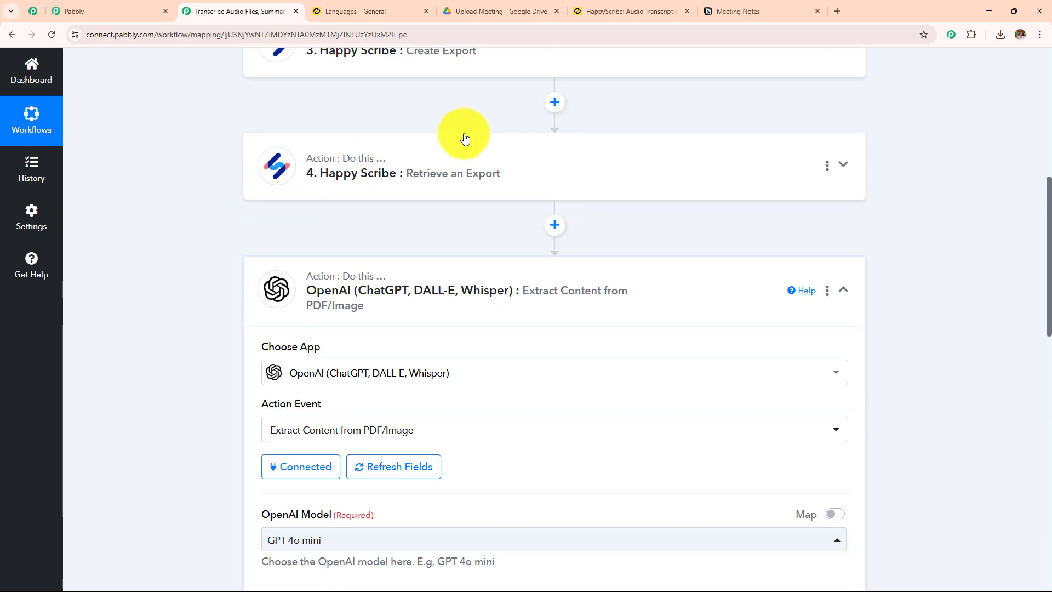
left_click(466, 208)
scroll(504, 274, "down", 4)
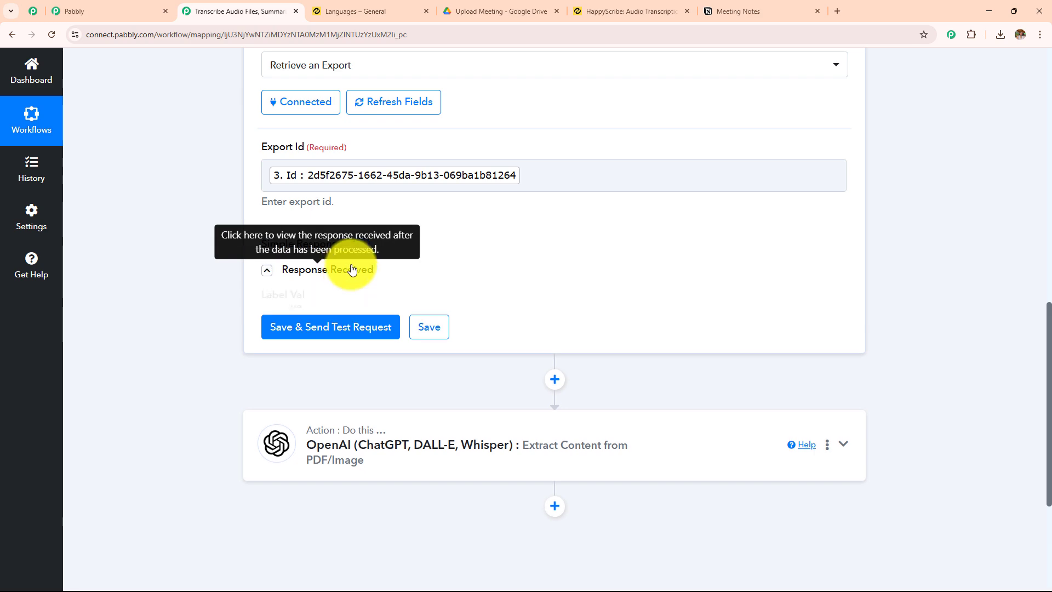
left_click(352, 265)
scroll(515, 224, "down", 2)
scroll(515, 228, "down", 2)
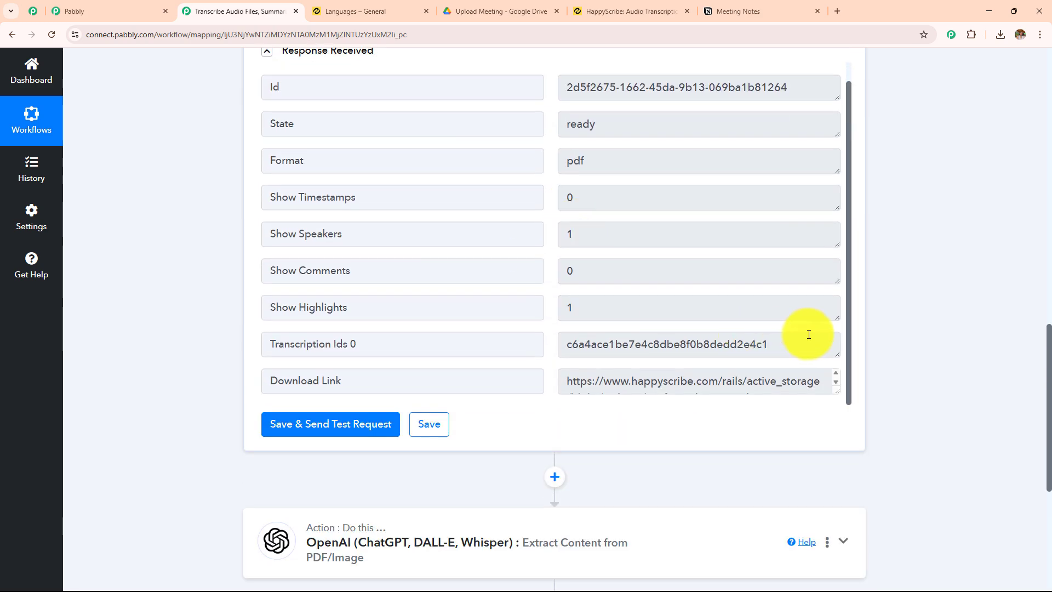
left_click_drag(838, 388, 824, 456)
scroll(775, 223, "down", 2)
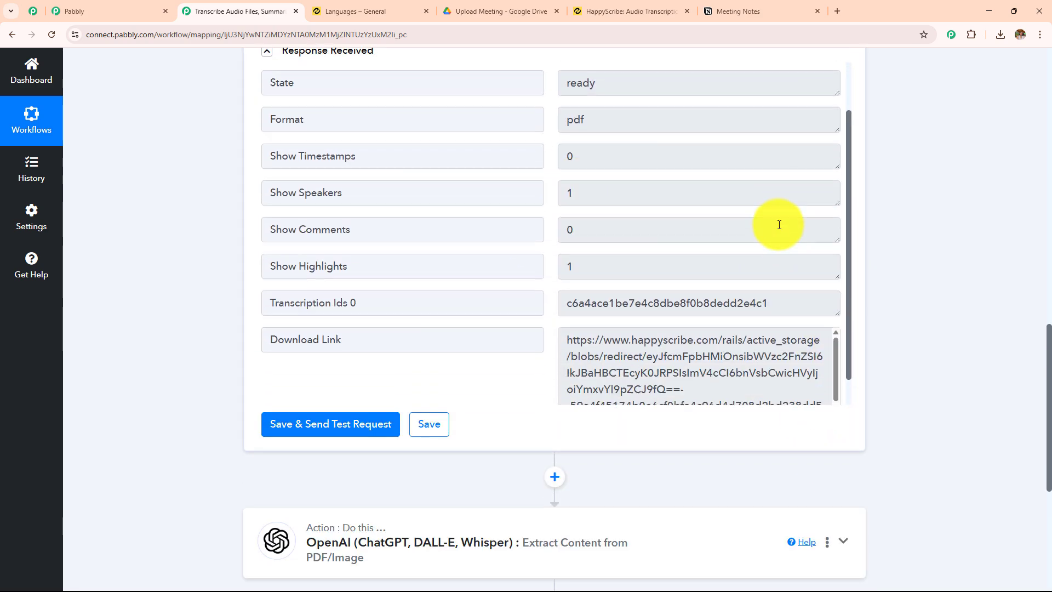
scroll(740, 284, "down", 2)
scroll(747, 234, "down", 1)
scroll(766, 273, "up", 1)
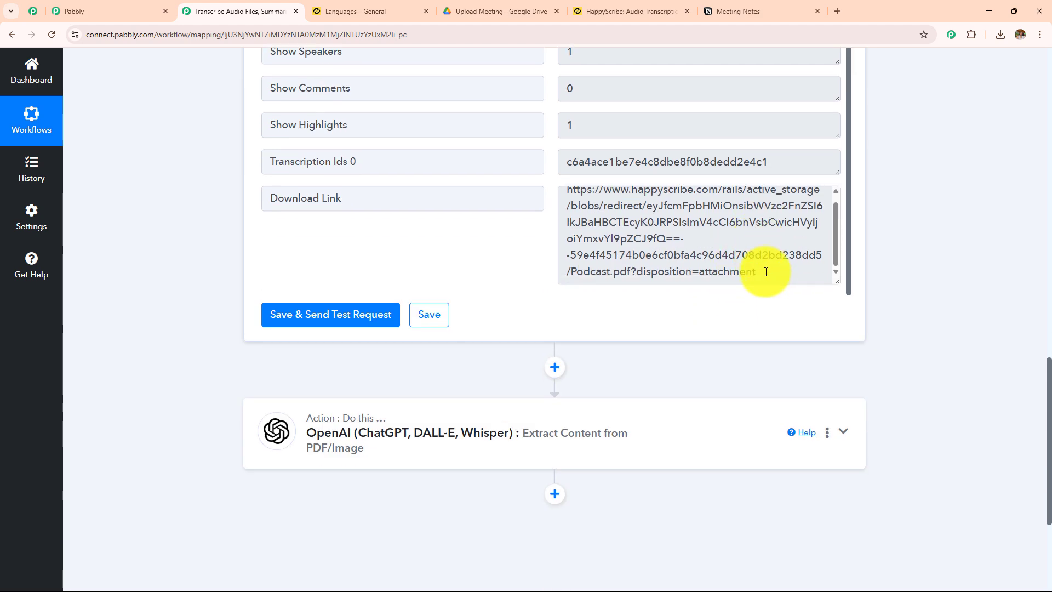
Copy the Download Link URL, load it in a new browser tab and open the downloaded Podcast.pdf transcript
triple_click(766, 273)
key("ctrl+c")
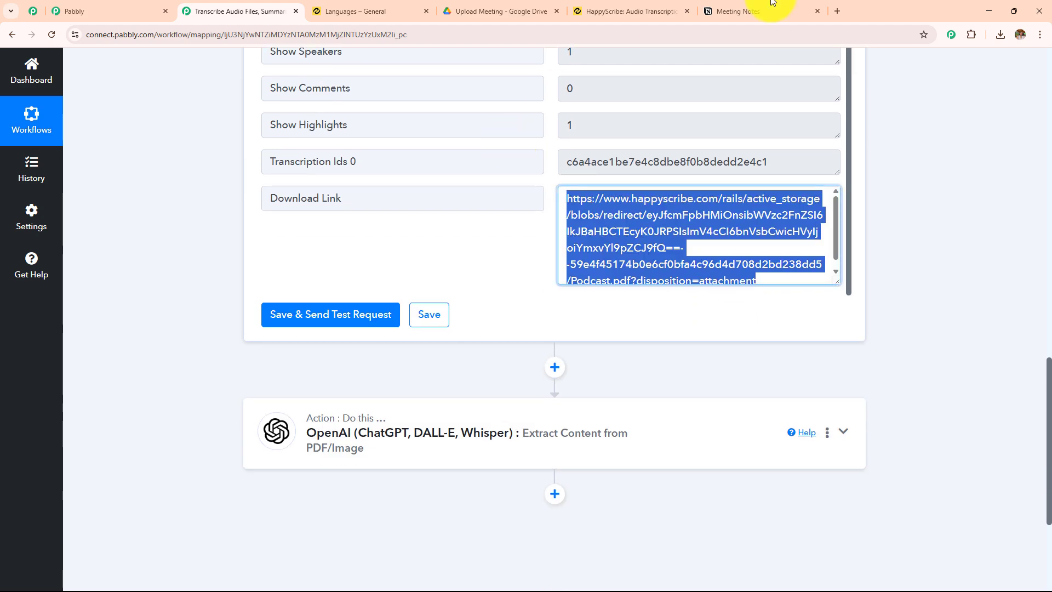
left_click(837, 11)
key("ctrl+v")
key("Return")
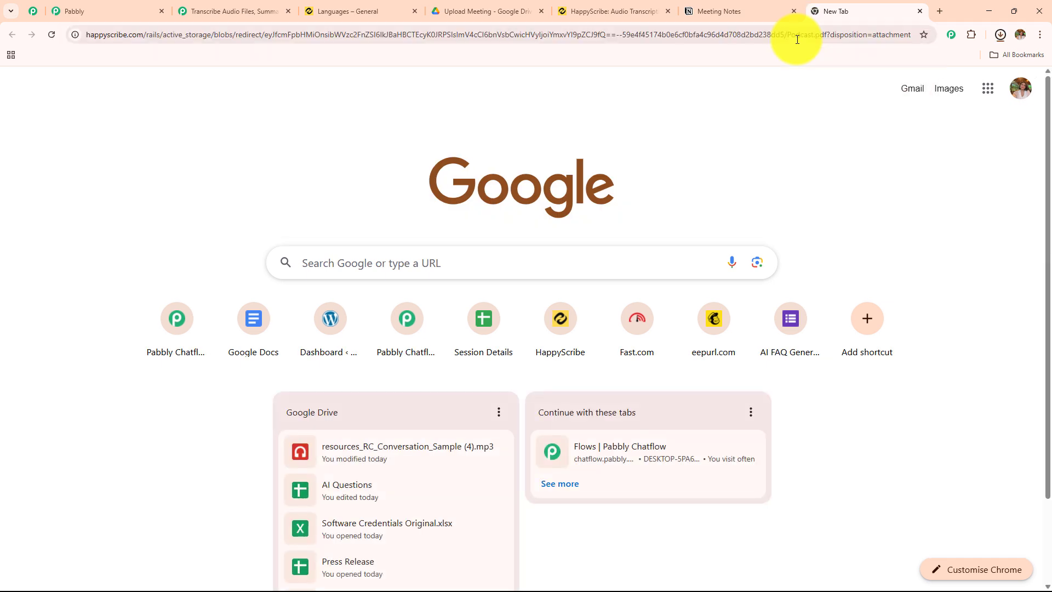
left_click(900, 59)
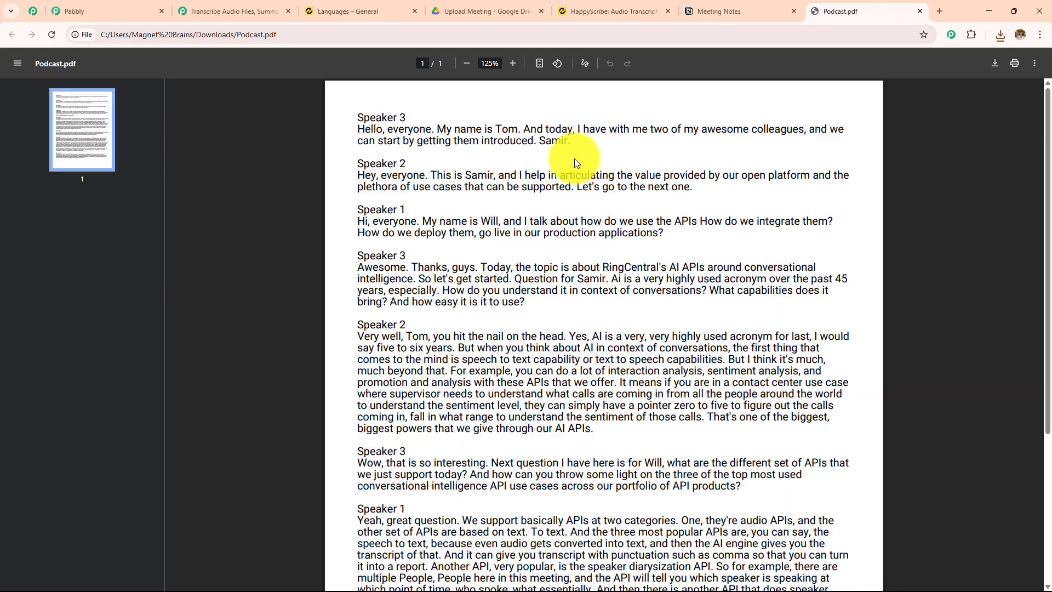
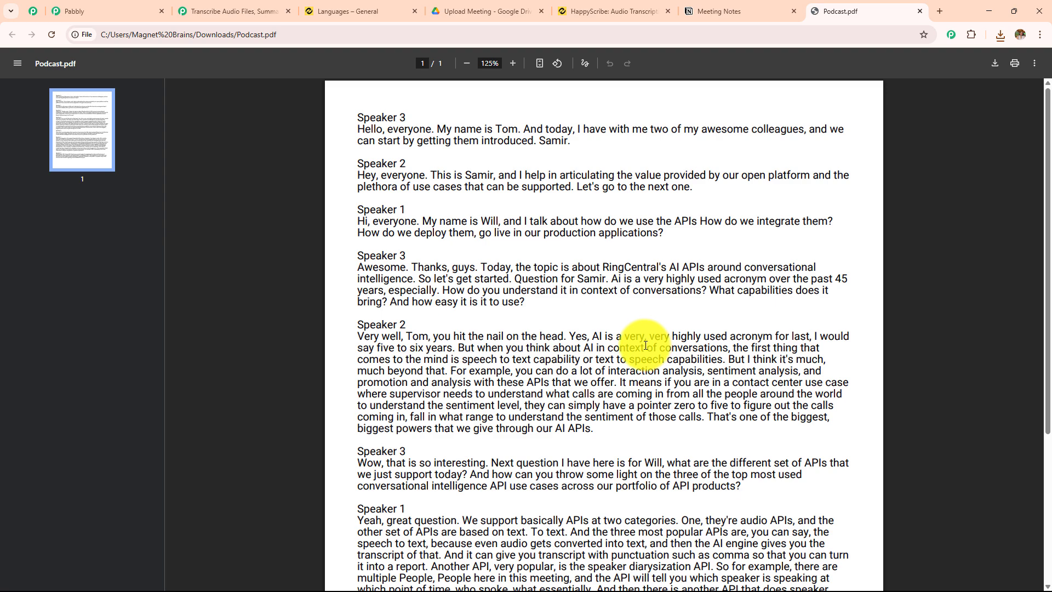
Switch back to the Pabbly Connect workflow and expand the OpenAI Extract Content from PDF/Image action down to its Prompt field
left_click(235, 11)
scroll(475, 320, "down", 4)
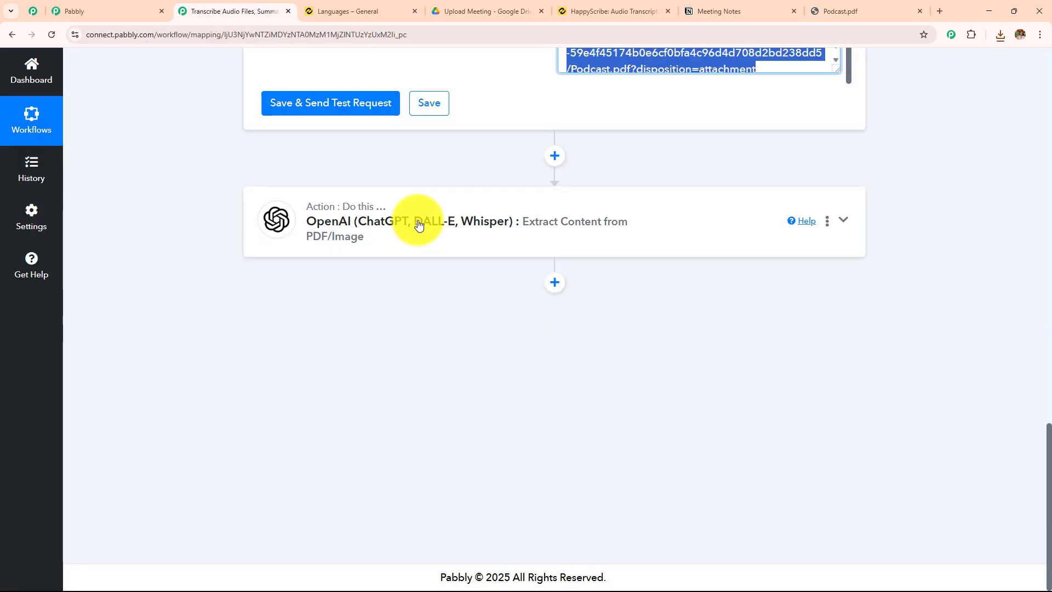
left_click(418, 225)
scroll(460, 268, "up", 5)
scroll(488, 207, "down", 2)
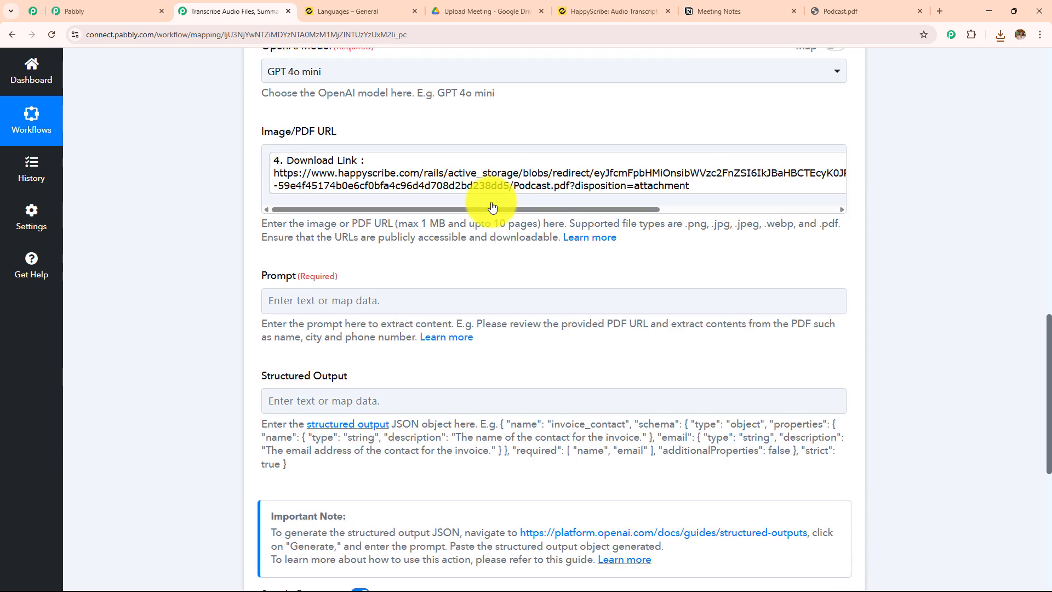
scroll(348, 228, "down", 2)
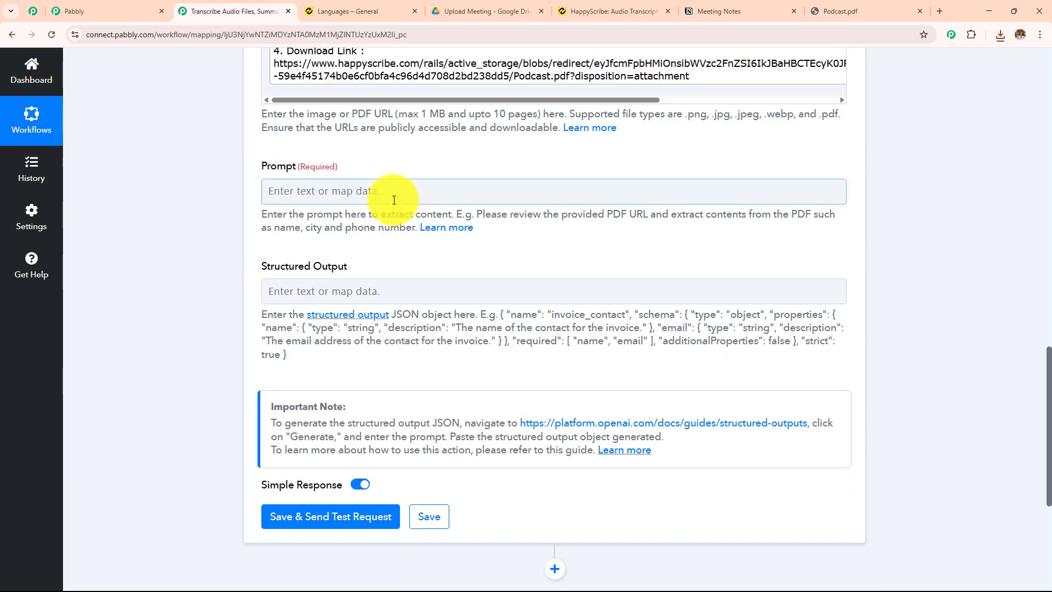
scroll(363, 241, "up", 3)
scroll(363, 241, "down", 3)
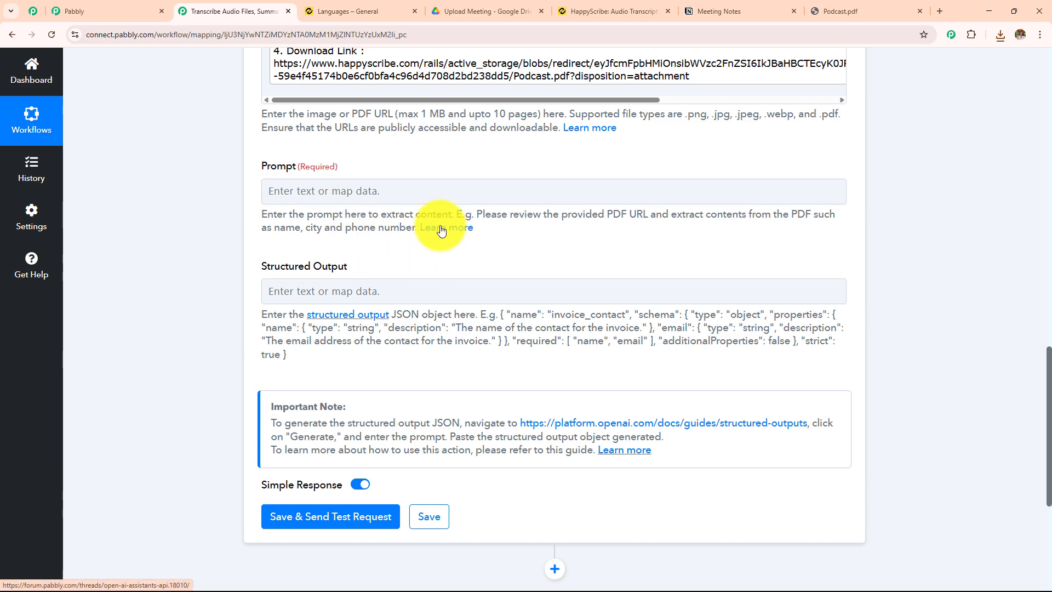
Fill in the OpenAI Prompt, asking to extract and structure all relevant information from the podcast transcript and give the detailed summary
left_click(436, 195)
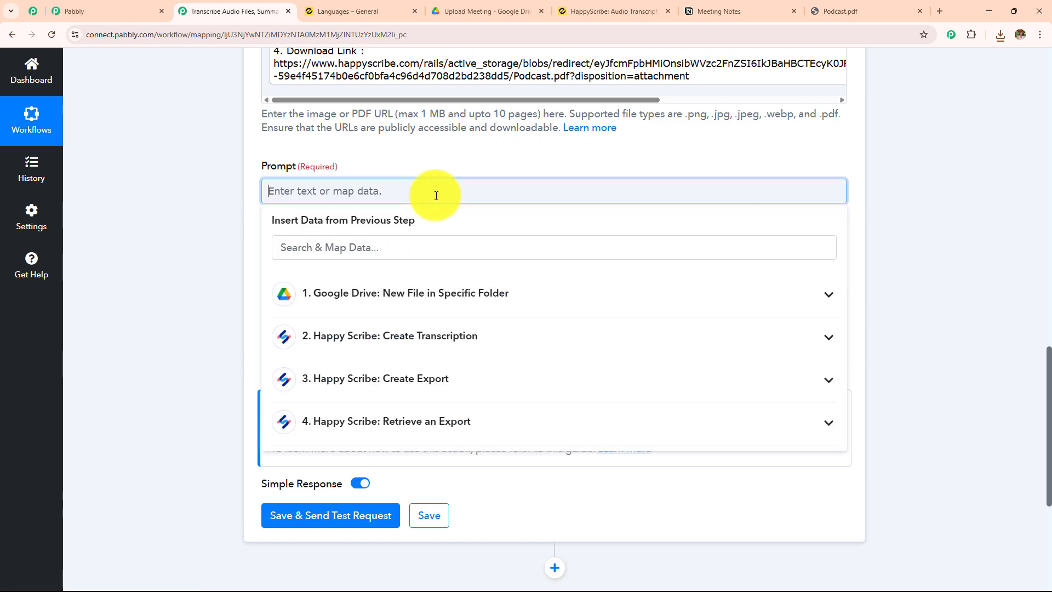
type("I will provide you with the transcript of a podcast.  Your task is to extract and structure all relevant information, regardless of podcast type and give me the detailed summary")
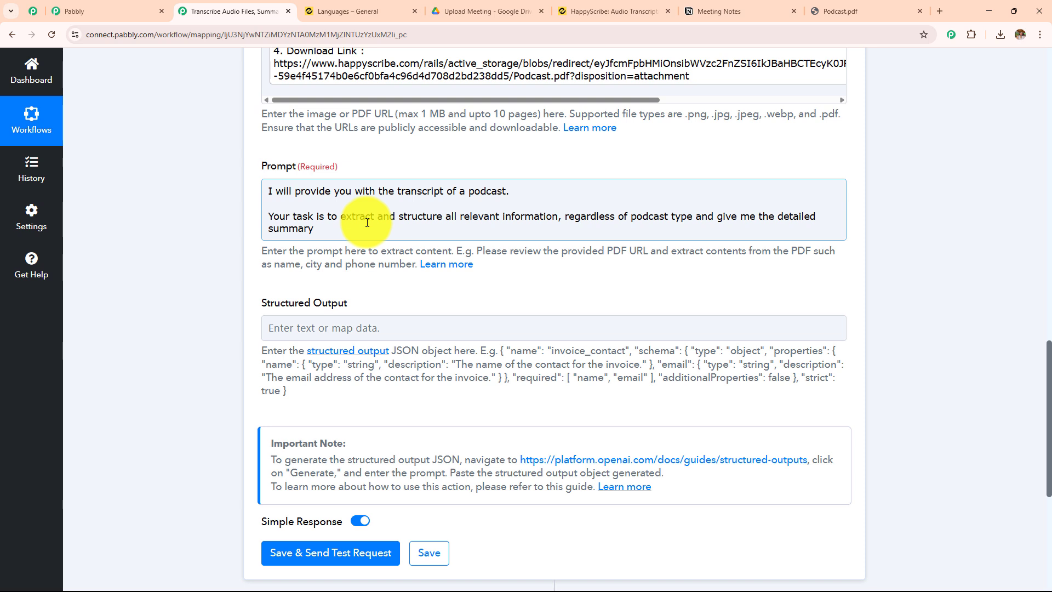
left_click(344, 229)
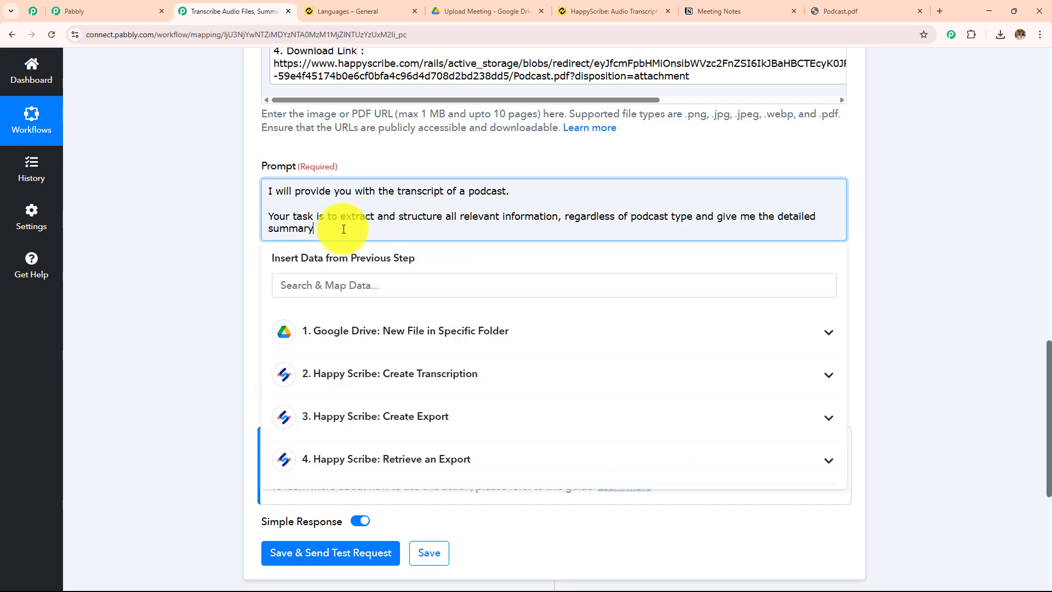
left_click(116, 281)
scroll(545, 173, "down", 3)
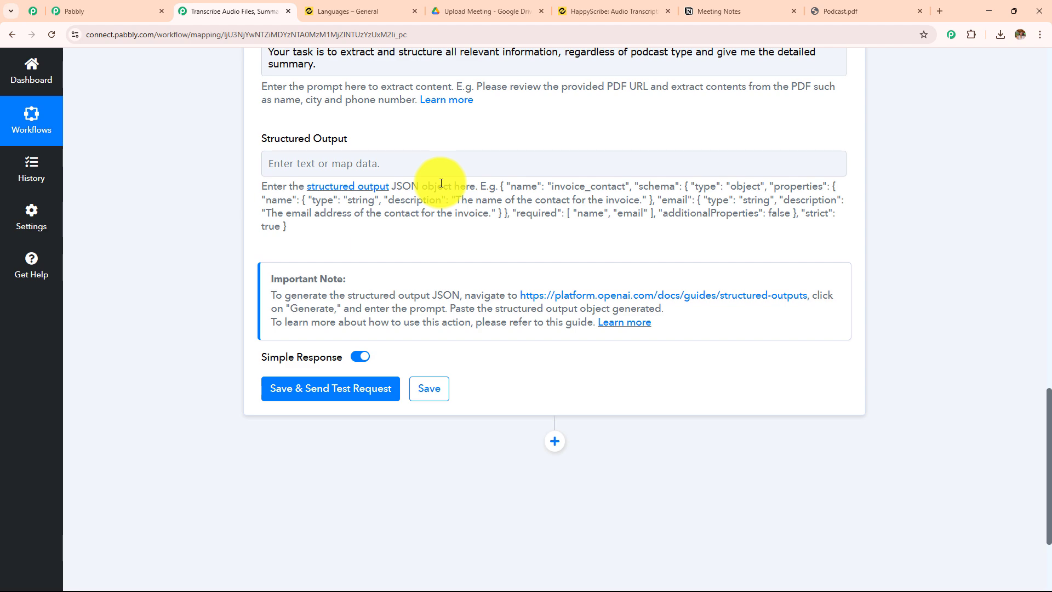
scroll(440, 186, "up", 6)
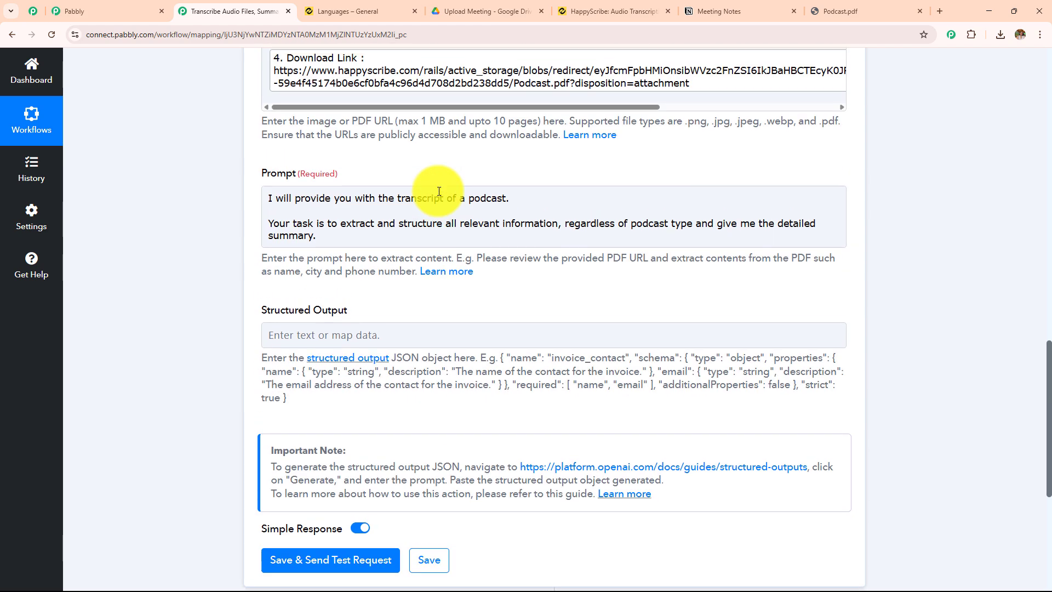
left_click(500, 230)
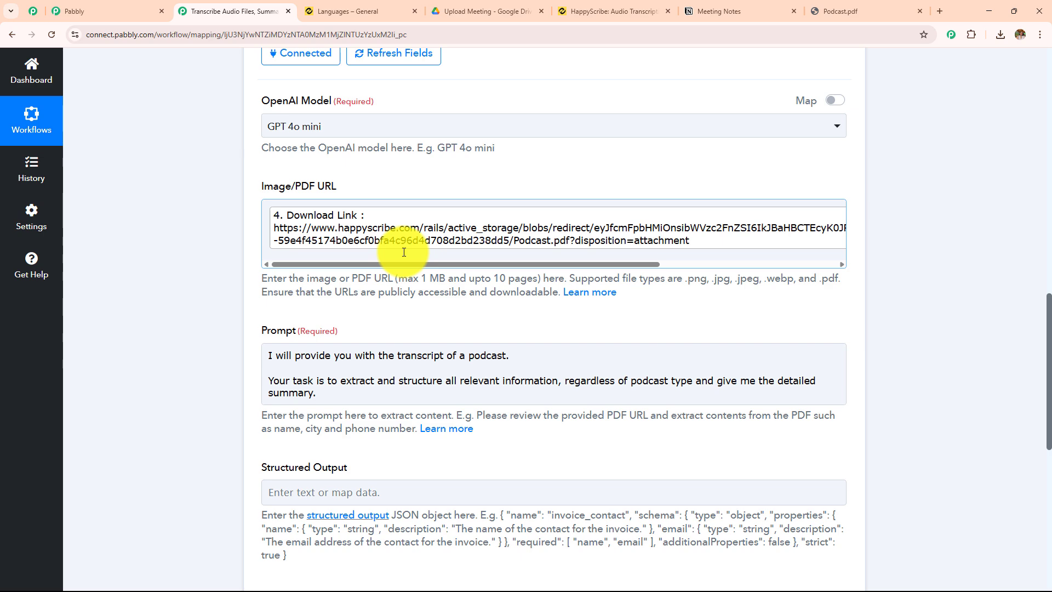
Open OpenAI's Structured Outputs guide through the link in the Important Note under the Structured Output field
scroll(405, 255, "down", 5)
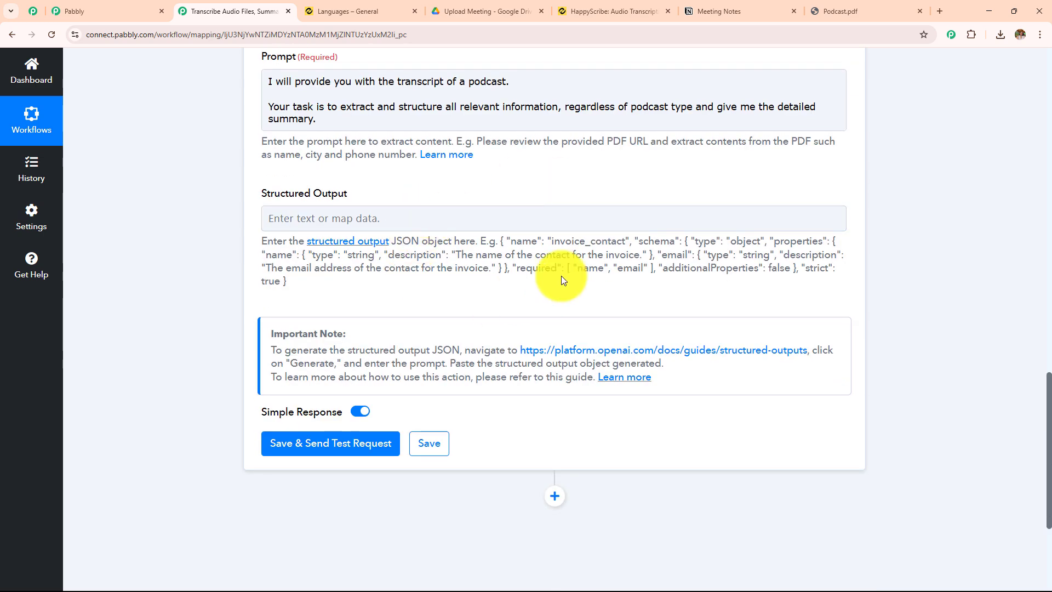
left_click(447, 218)
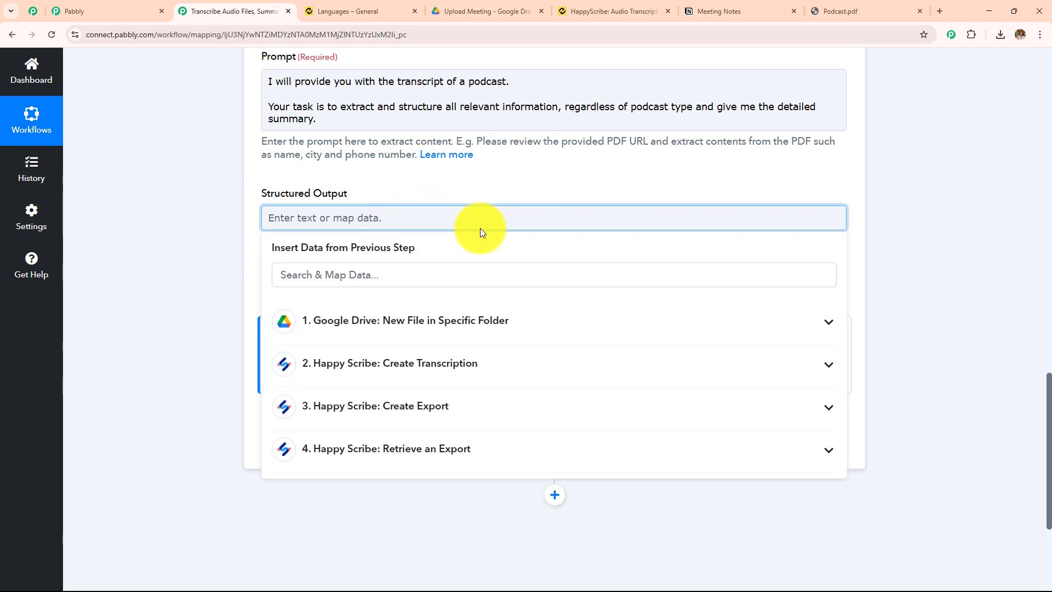
left_click(489, 182)
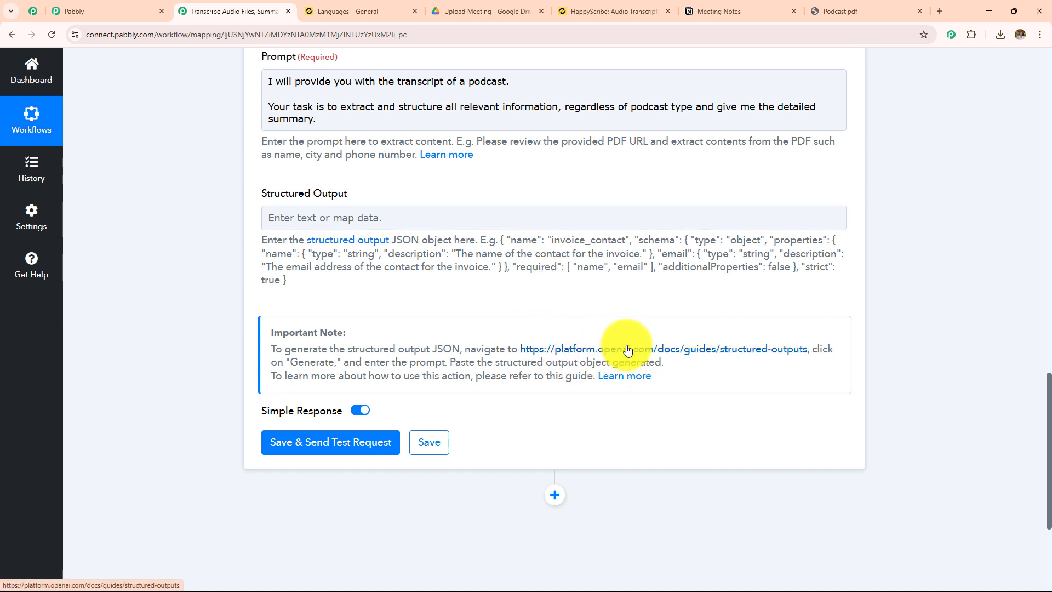
left_click(625, 349)
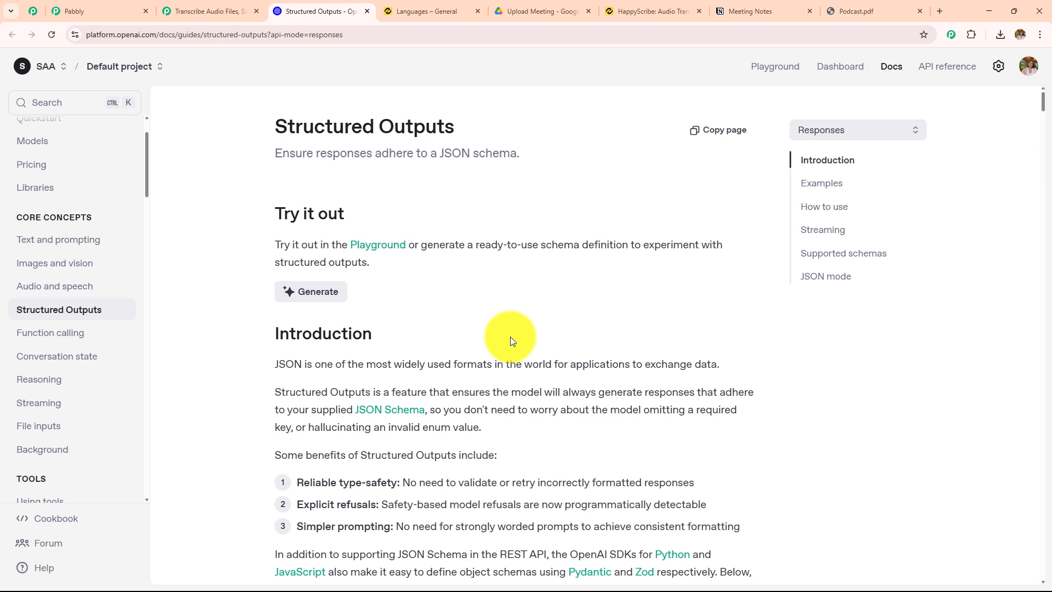
Generate a JSON schema from the description "Summary", "Type of text", "Give the summary of the podcast" and review the code
left_click(311, 293)
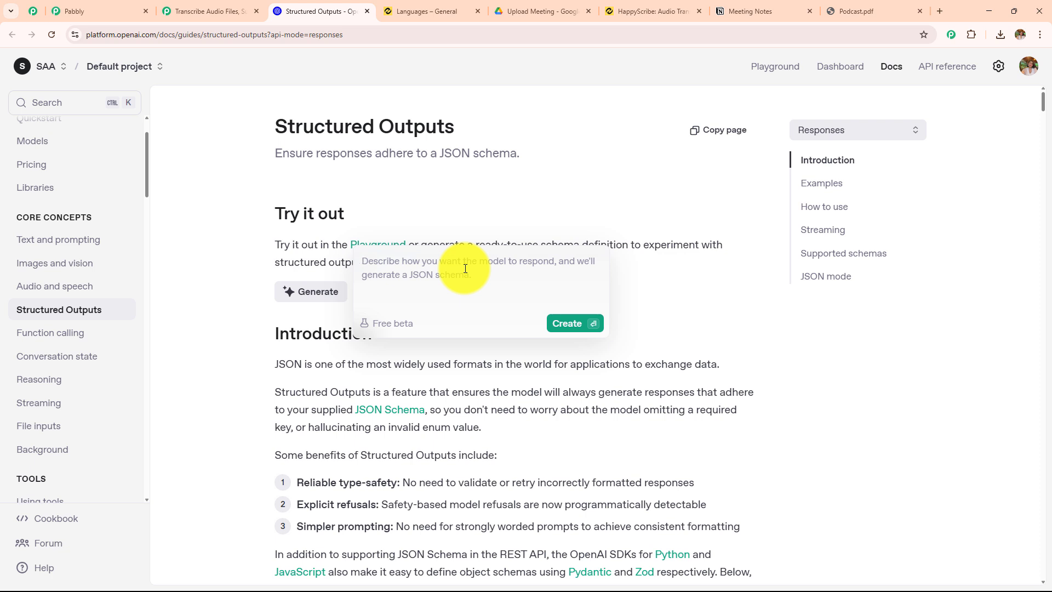
type("Su")
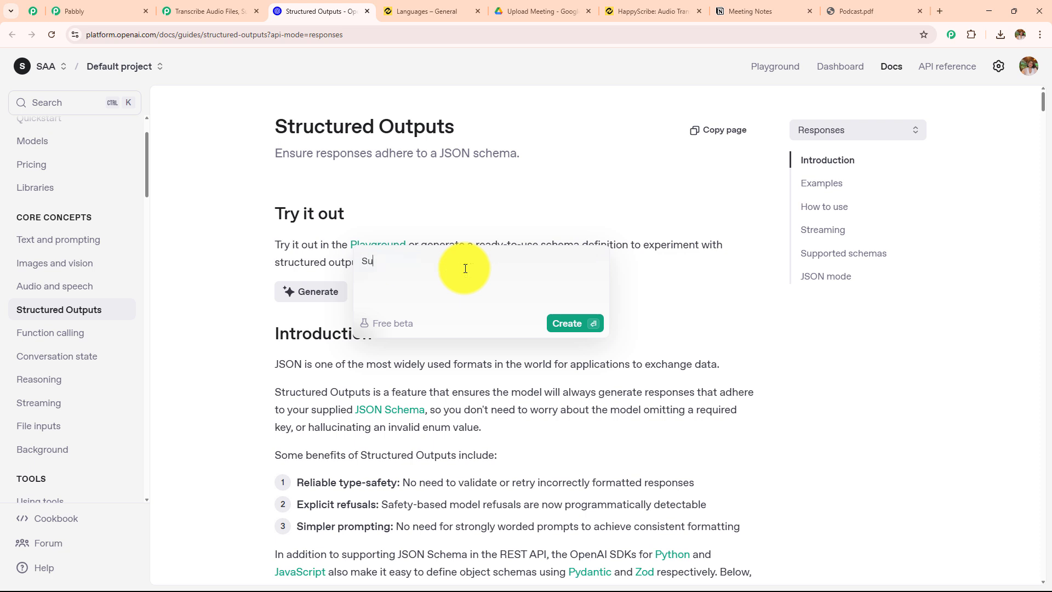
type("mma")
type("Type of tex")
type("Gie")
type("e the summary of the podcas")
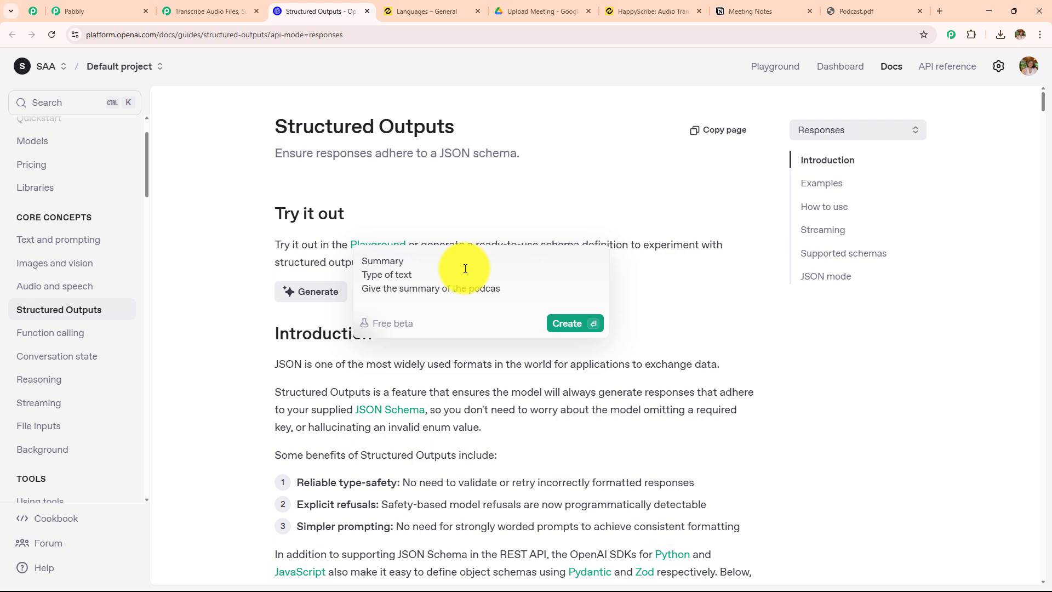
type("t")
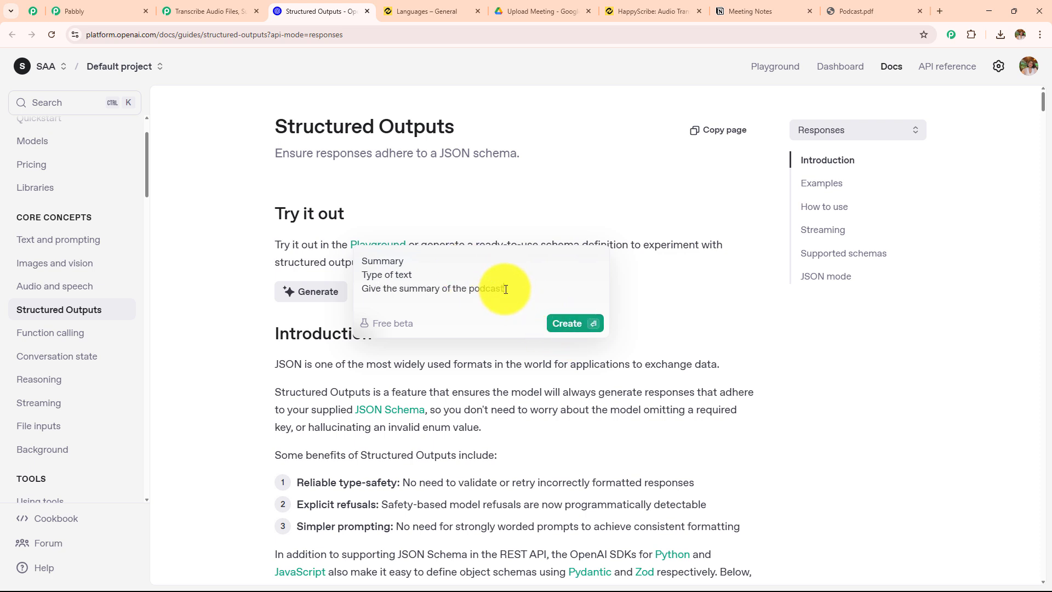
left_click_drag(505, 289, 352, 262)
key("Right")
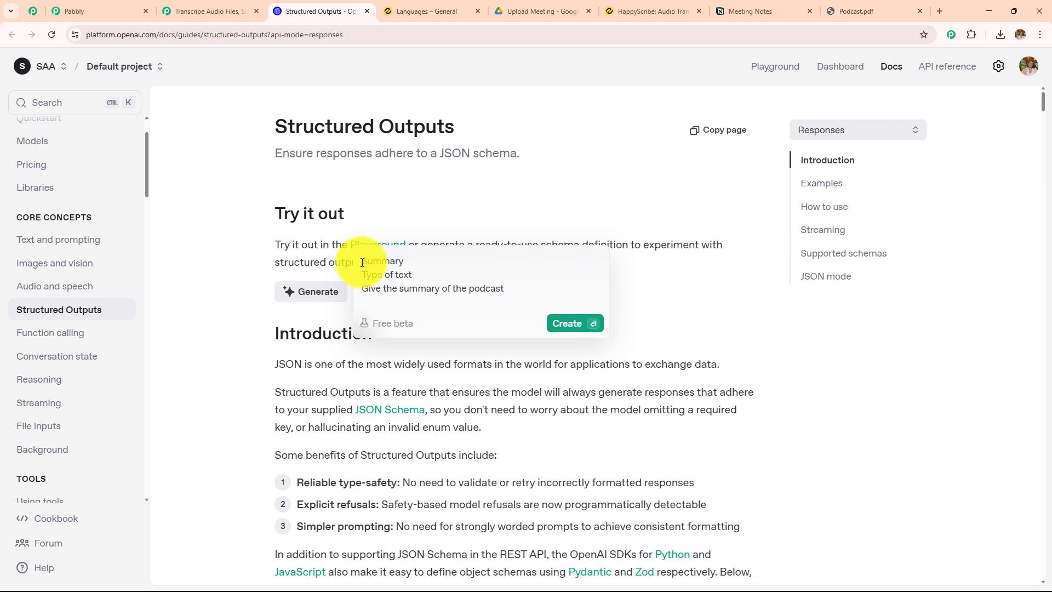
left_click_drag(362, 263, 538, 293)
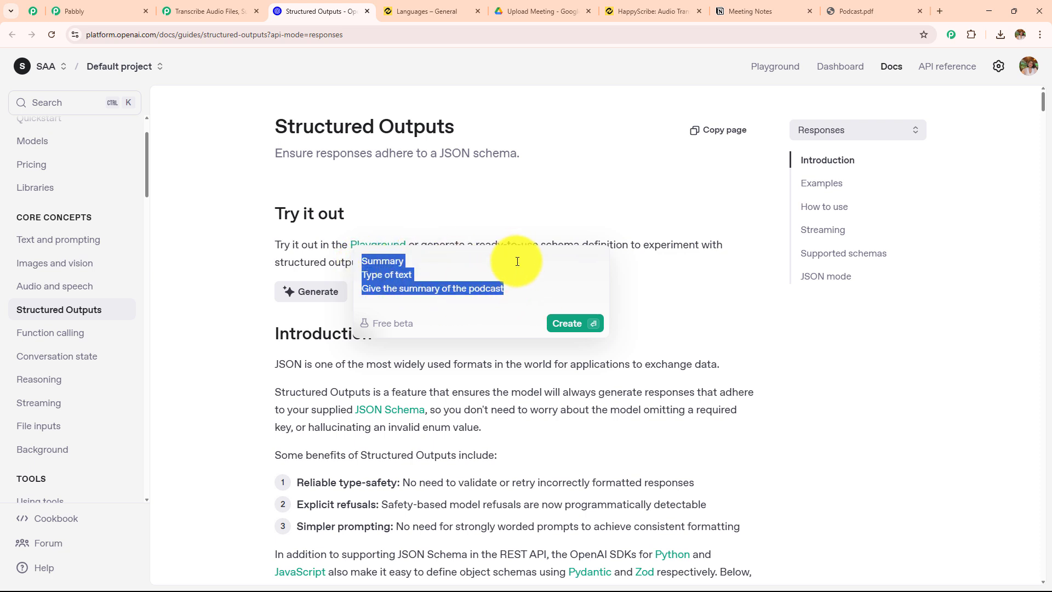
left_click(557, 323)
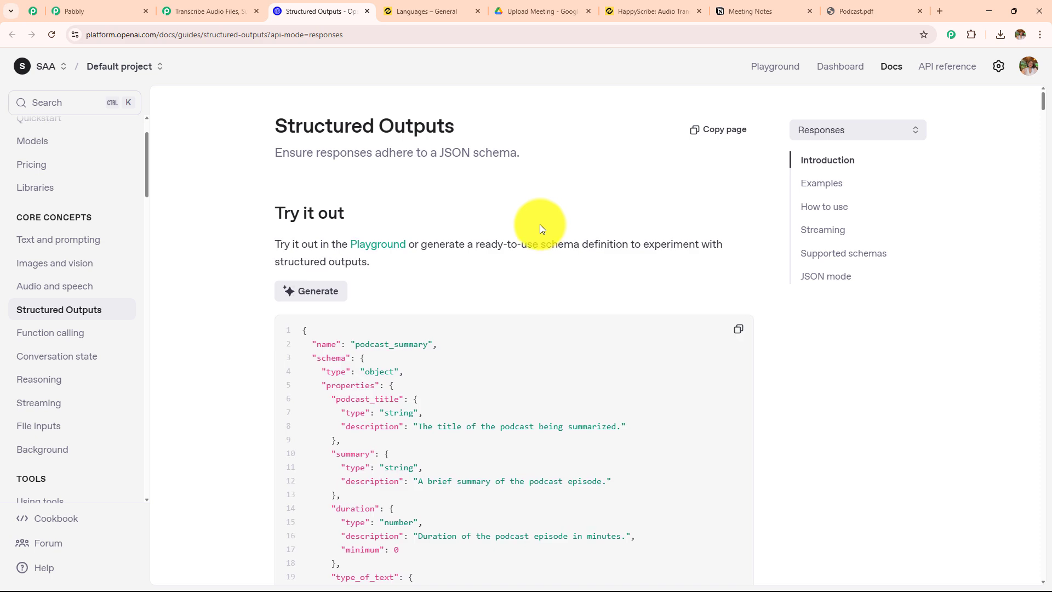
scroll(540, 226, "down", 4)
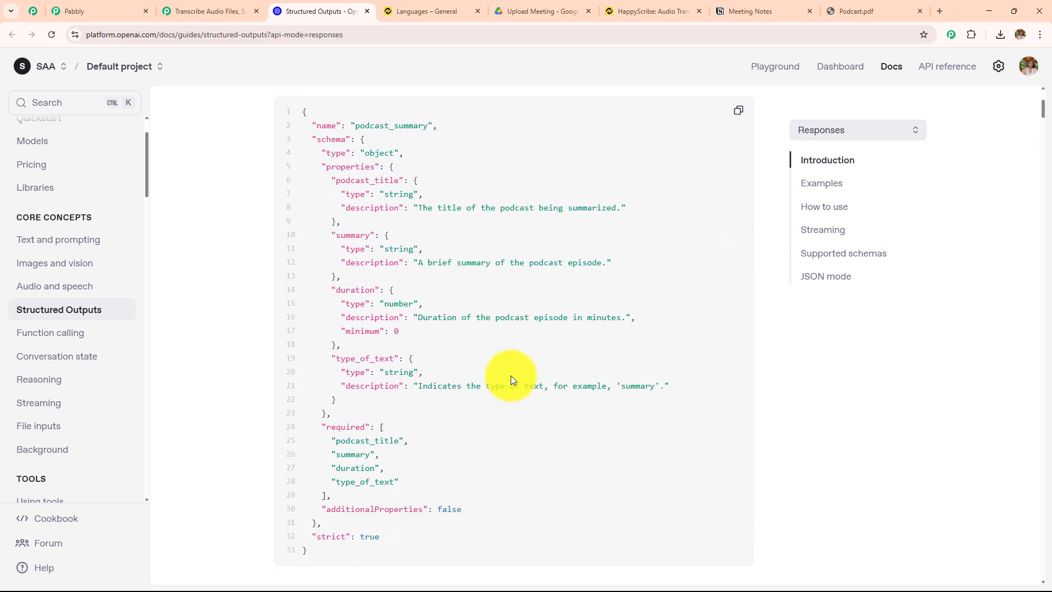
scroll(505, 332, "up", 3)
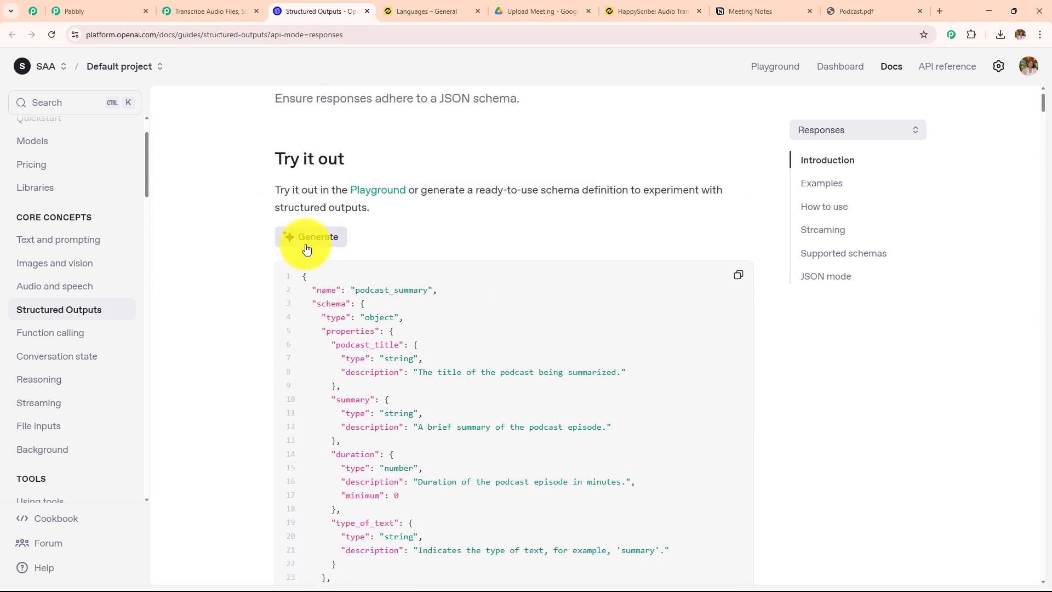
Generate a new JSON schema from the description "Summary", "Type of text", "Give summary of podcast"
left_click(304, 237)
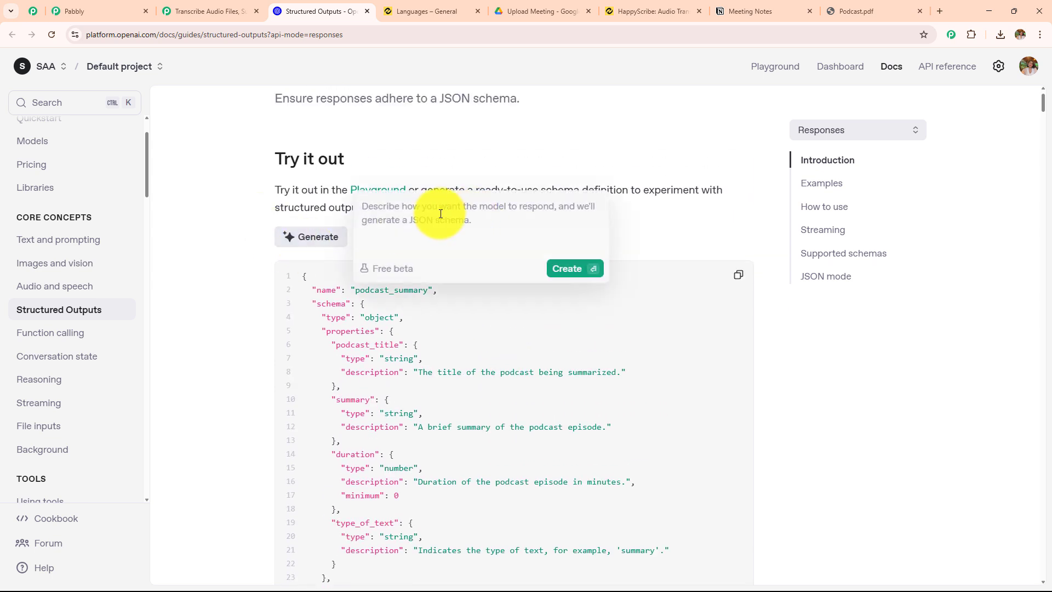
type("Summary")
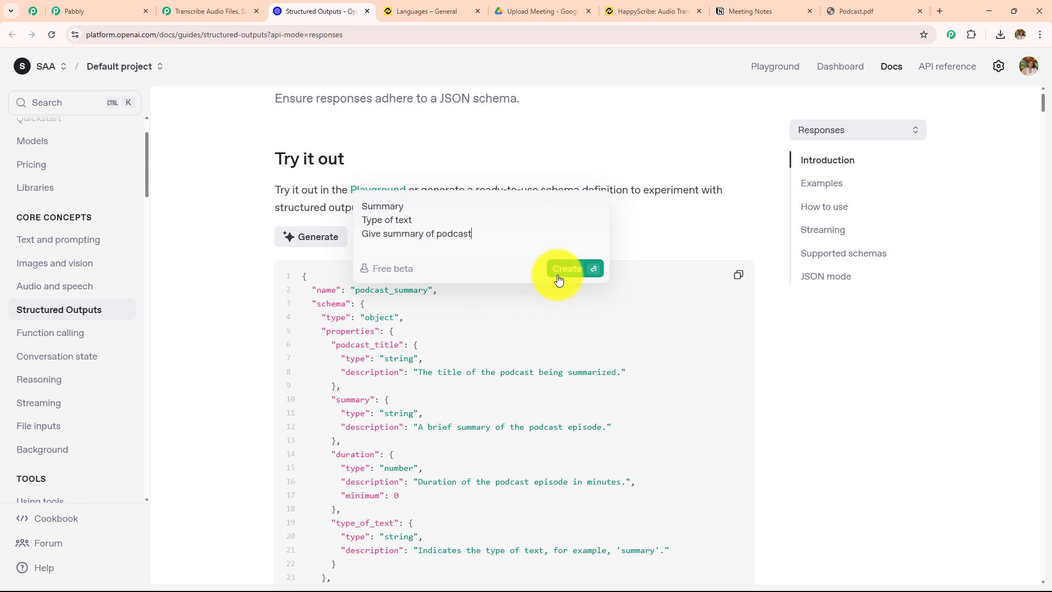
left_click_drag(473, 235, 353, 199)
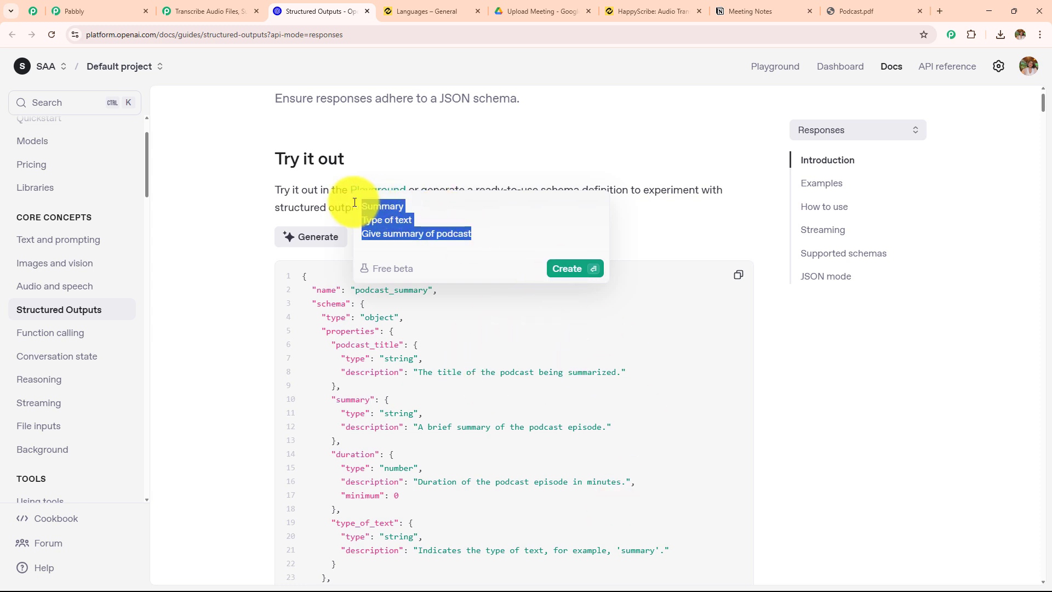
left_click(554, 270)
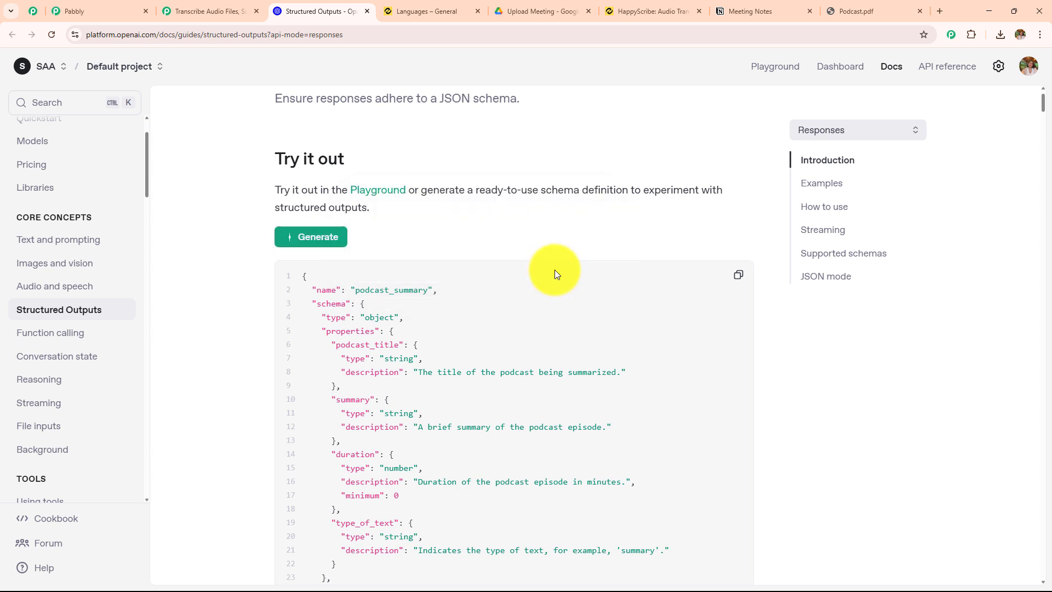
scroll(557, 277, "down", 3)
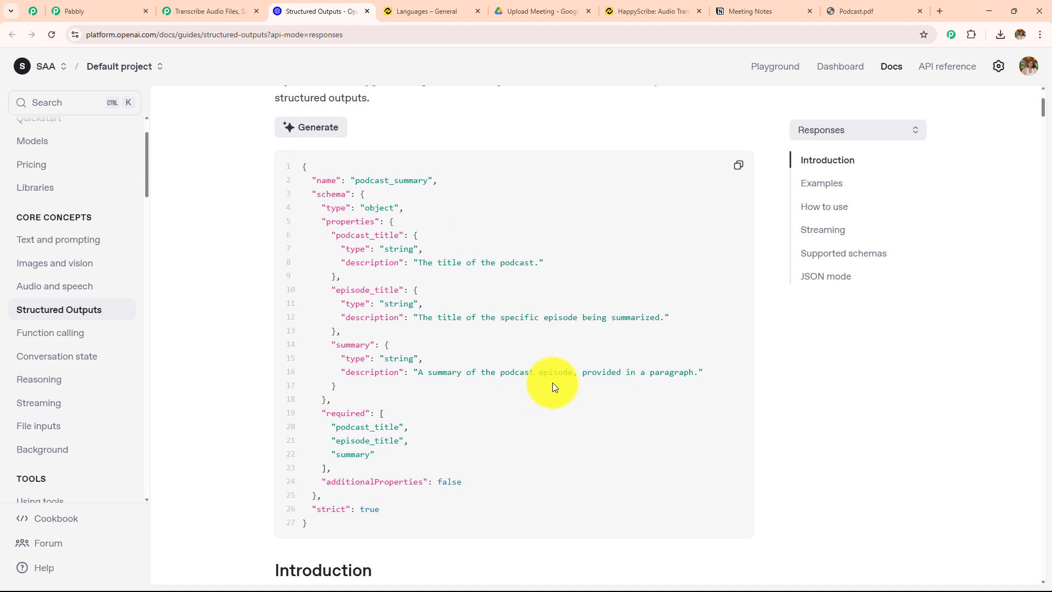
Copy the generated podcast_summary schema and paste it into the OpenAI action's Structured Output field in Pabbly Connect
left_click(739, 165)
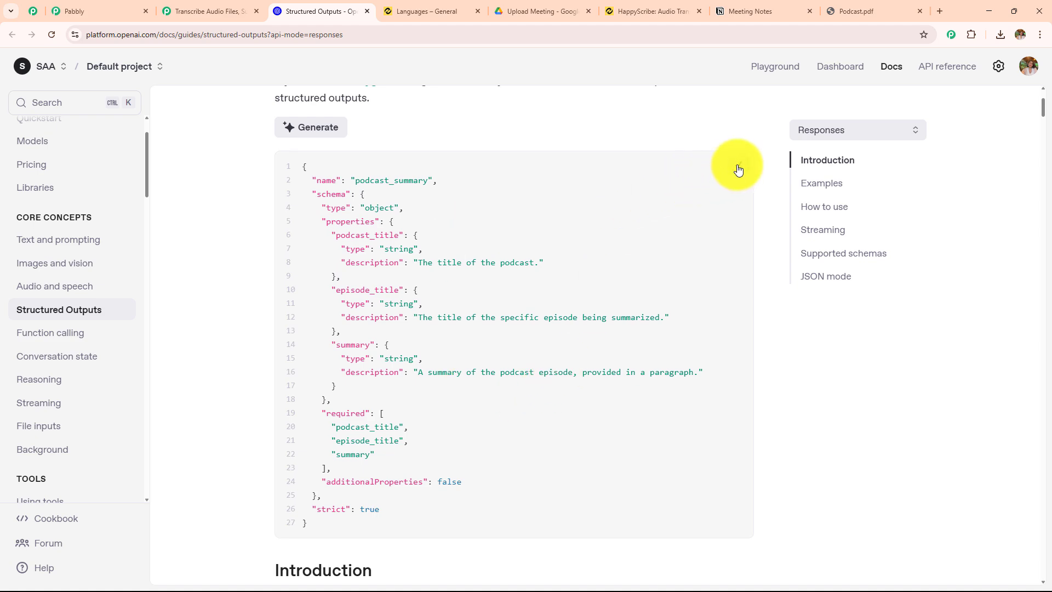
left_click(209, 10)
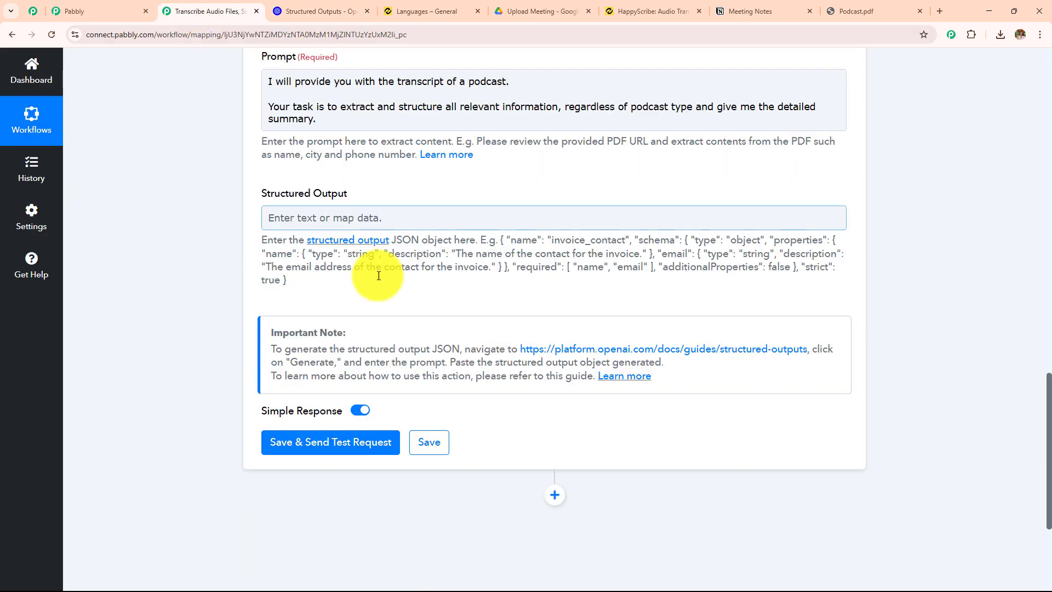
left_click(367, 217)
key("ctrl+v")
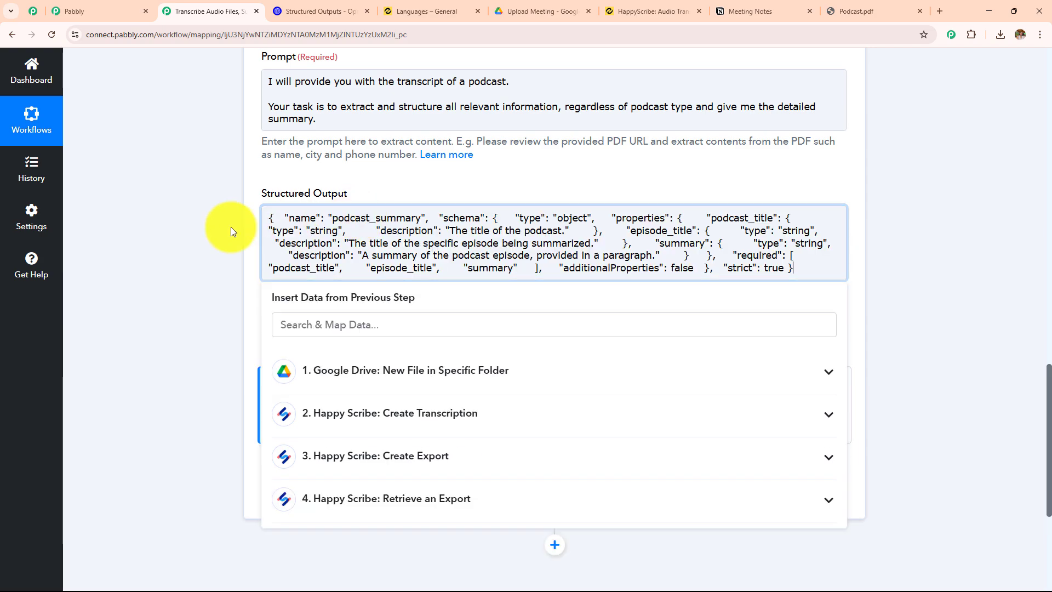
left_click(225, 227)
Save the OpenAI action, send its test request and check the Type entry in the received response
scroll(359, 302, "up", 7)
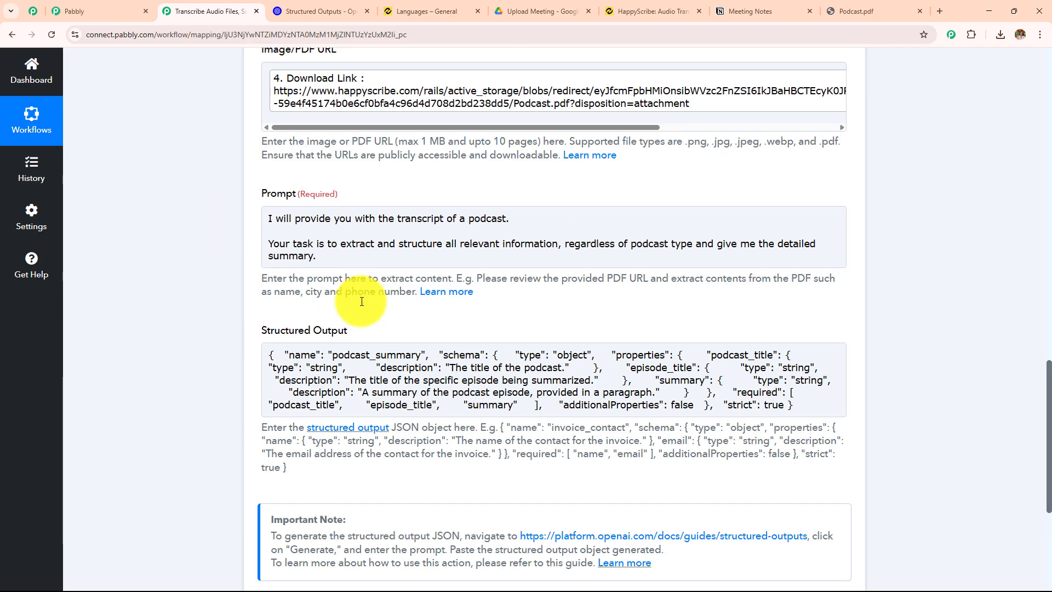
scroll(236, 249, "down", 8)
left_click(347, 430)
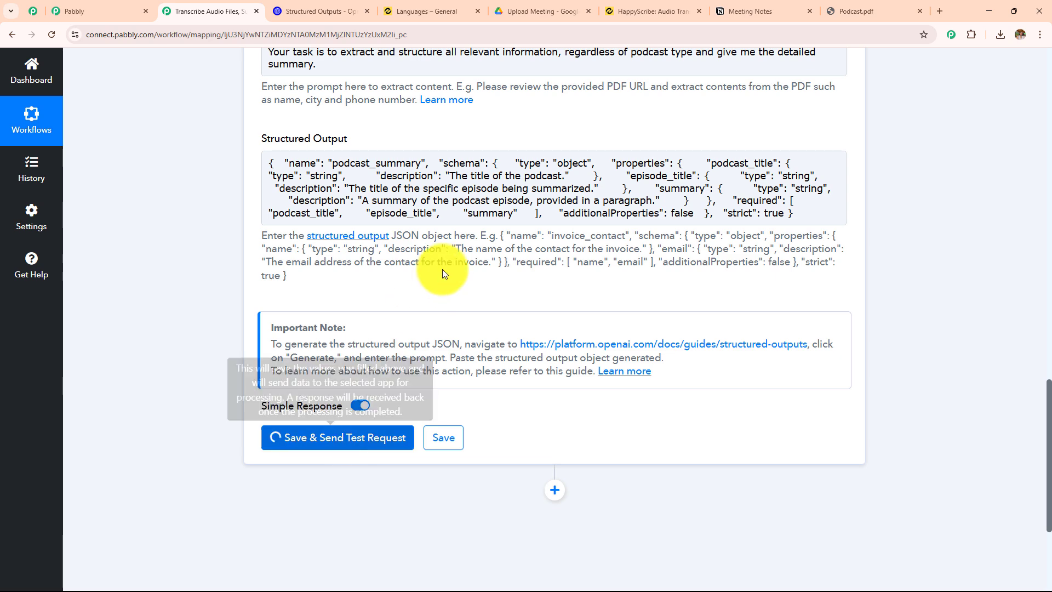
scroll(451, 256, "down", 4)
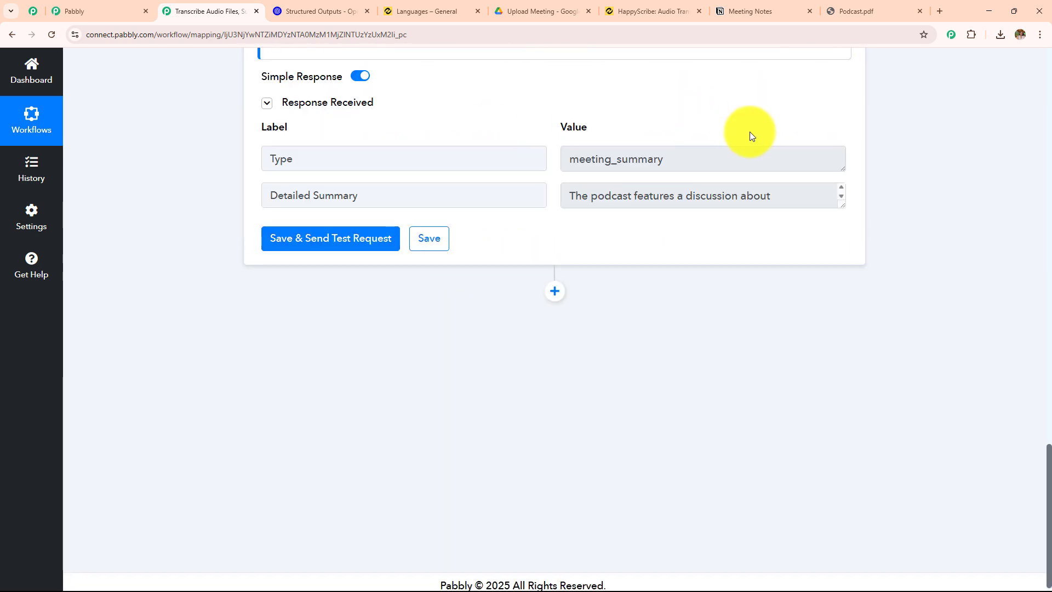
left_click_drag(339, 163, 254, 164)
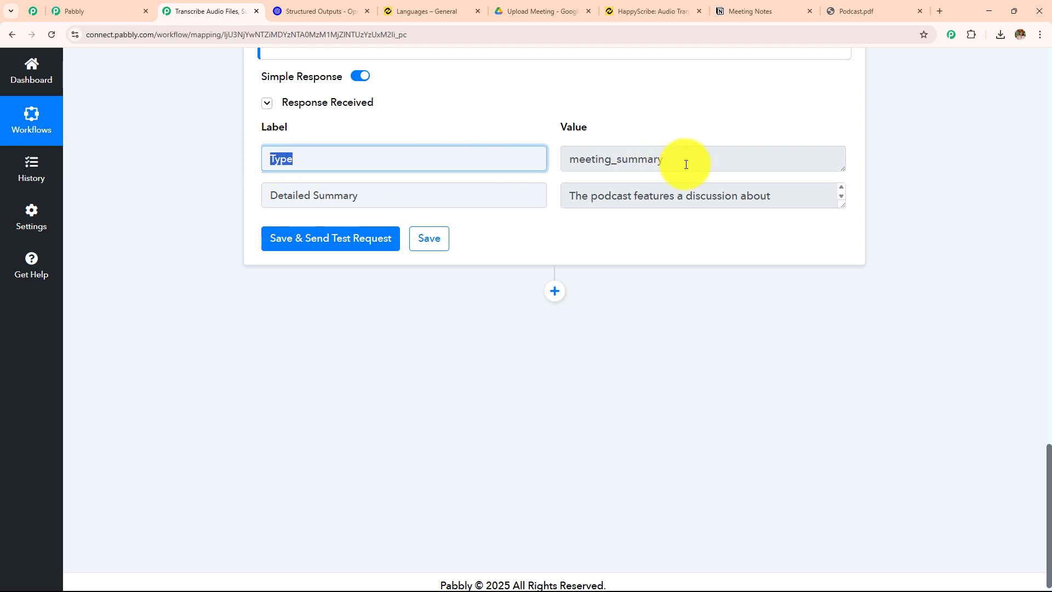
Read the Type and Detailed Summary values in the OpenAI response, close the Podcast.pdf tab and glance at the Notion page
left_click_drag(681, 160, 567, 160)
left_click_drag(441, 187, 266, 193)
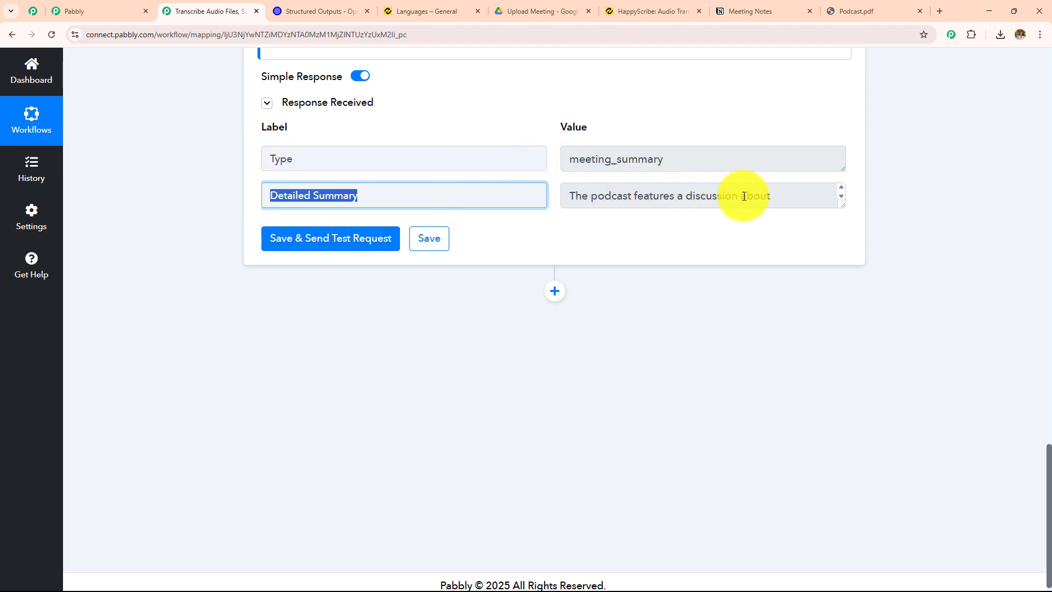
left_click_drag(844, 205, 870, 490)
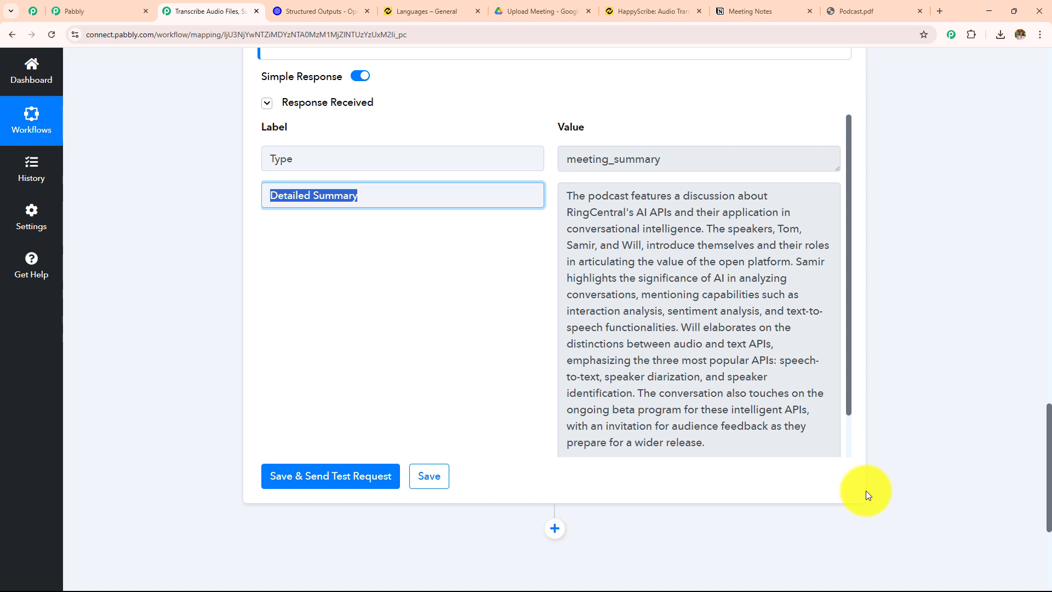
left_click_drag(706, 228, 686, 309)
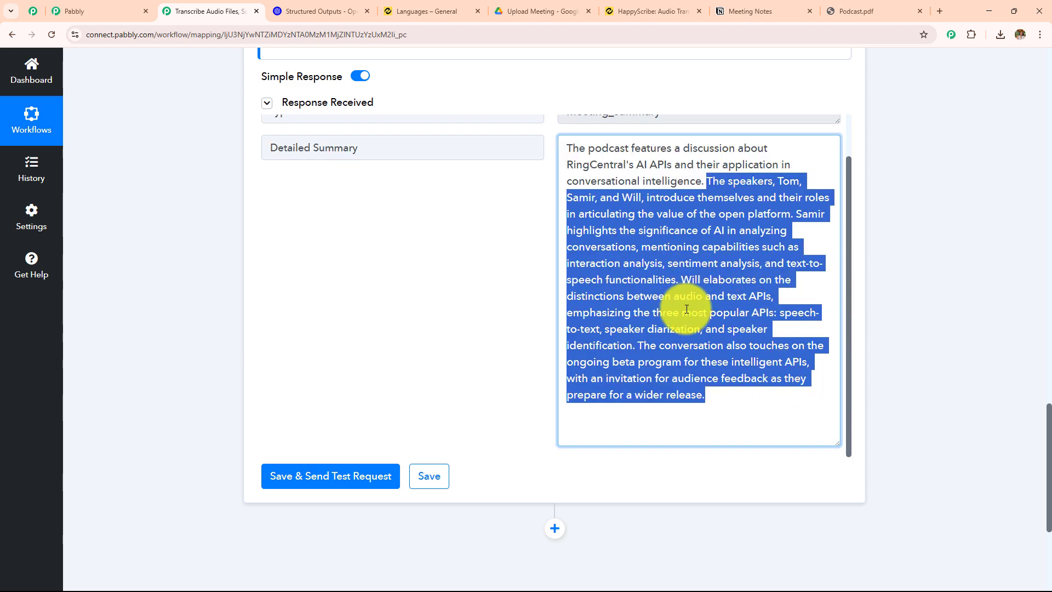
left_click(709, 339)
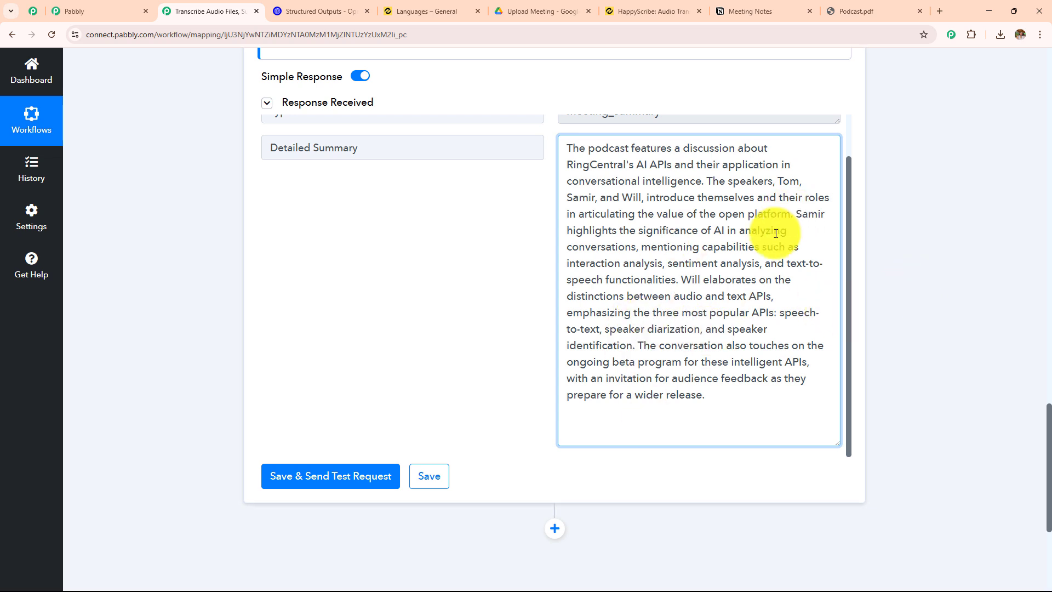
left_click(919, 11)
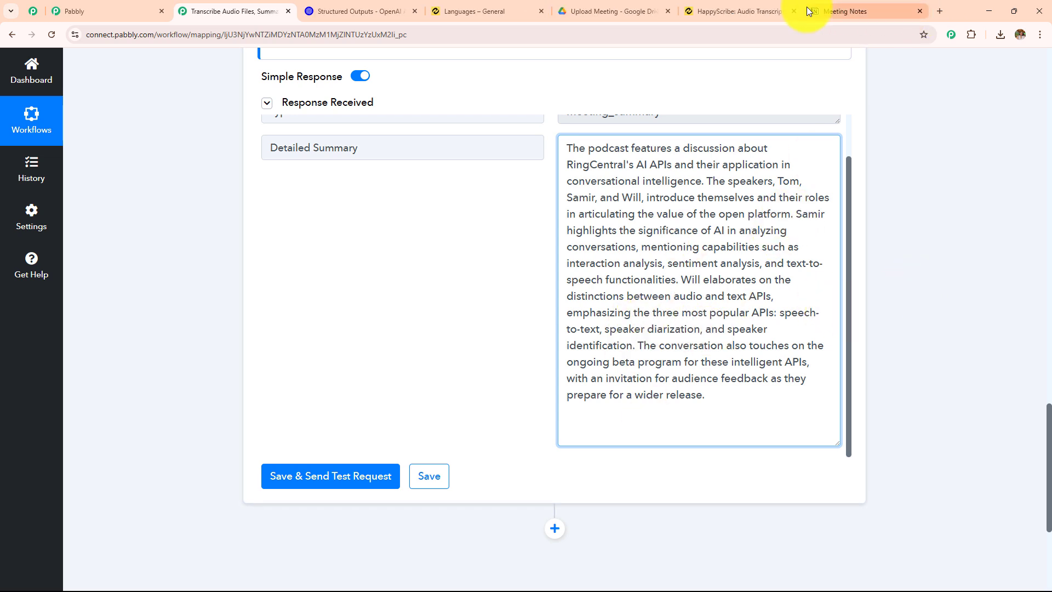
left_click(814, 8)
left_click(199, 12)
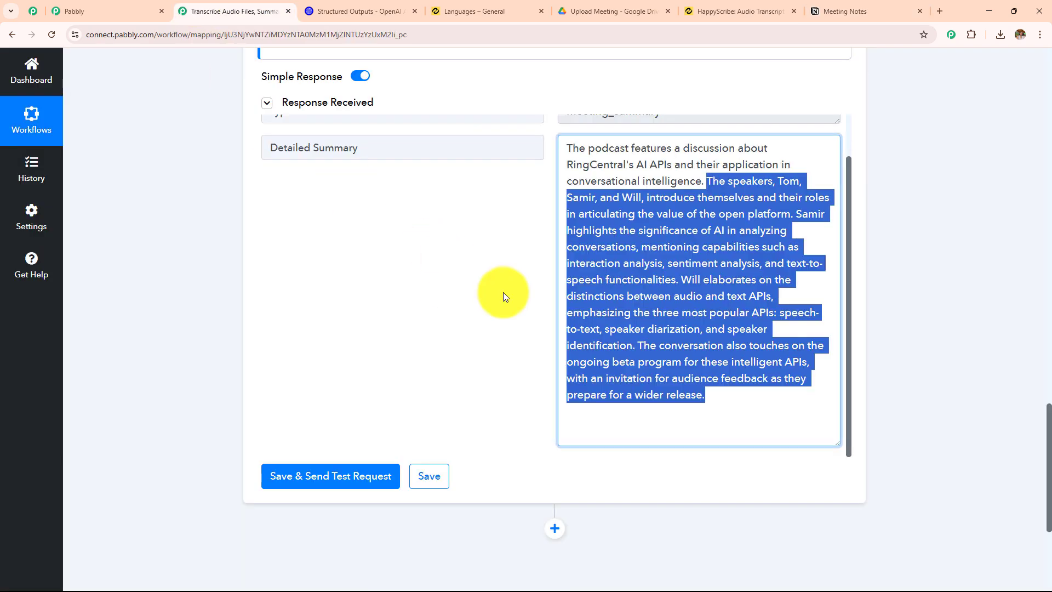
Add a Notion action after the OpenAI step with Create Page as its action event
scroll(661, 294, "down", 1)
scroll(661, 295, "down", 3)
left_click(558, 311)
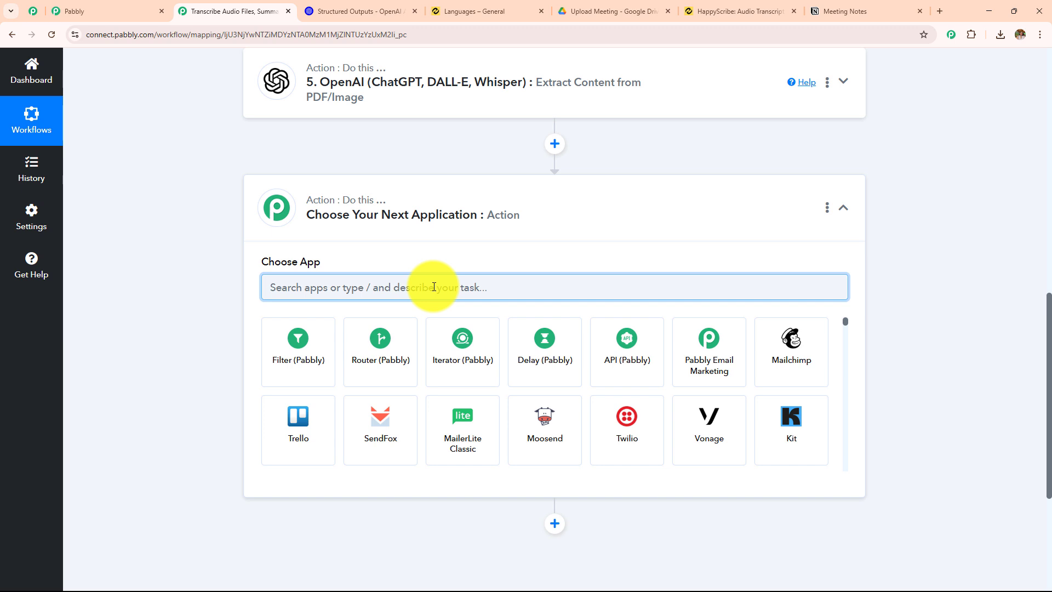
type("Noti")
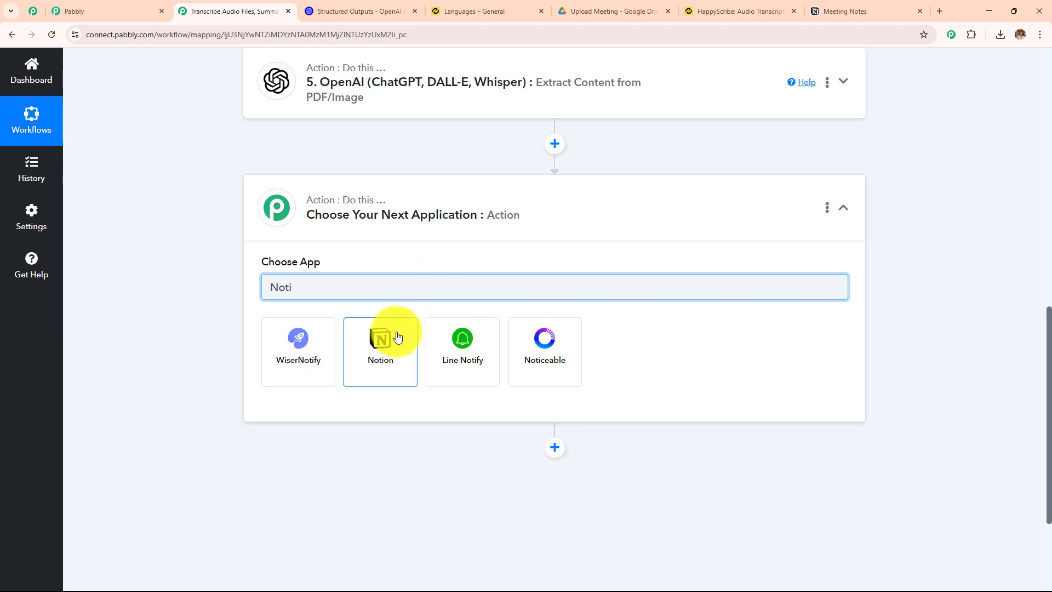
left_click(398, 336)
left_click(338, 348)
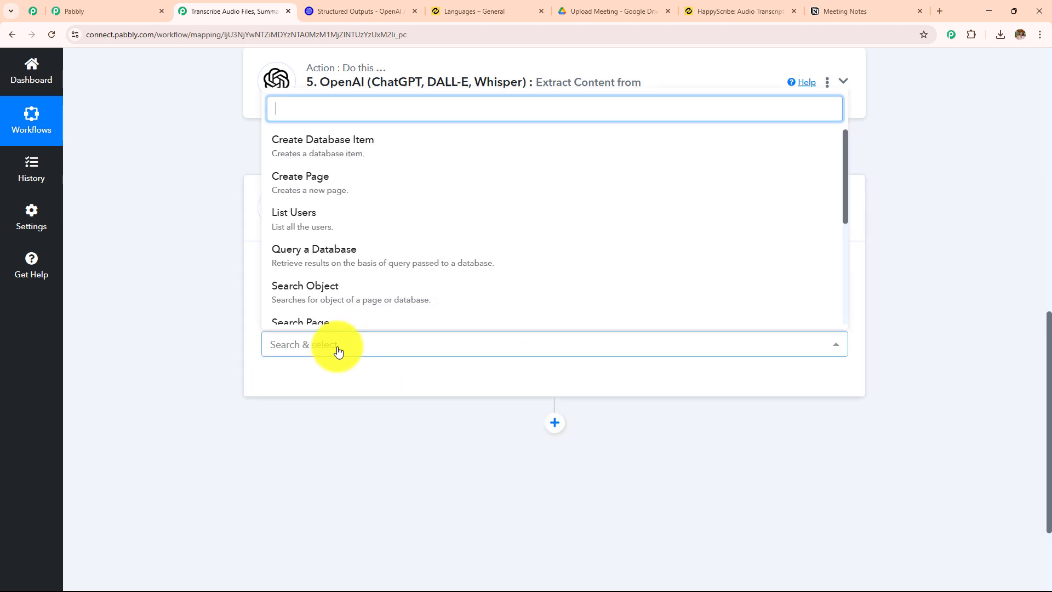
left_click(330, 192)
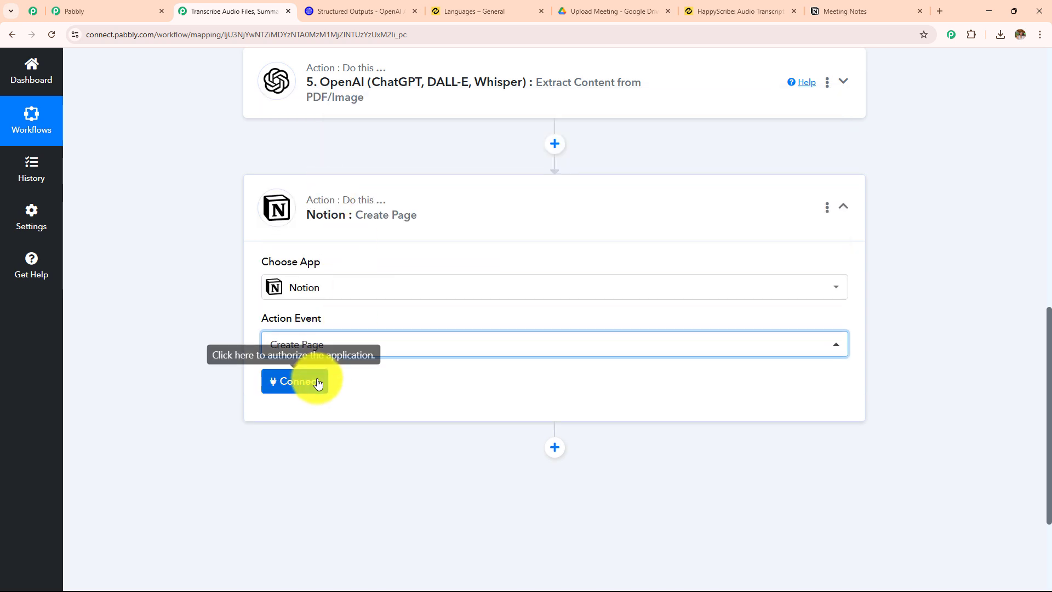
Authorize a new Notion connection for the action, granting access to all the top-level private pages
left_click(318, 382)
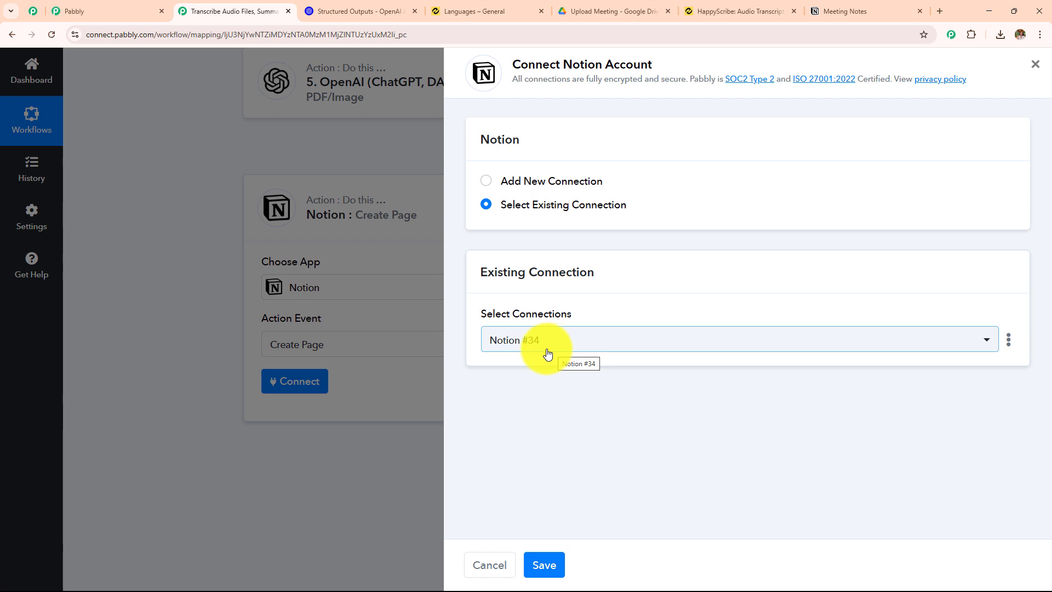
left_click(485, 182)
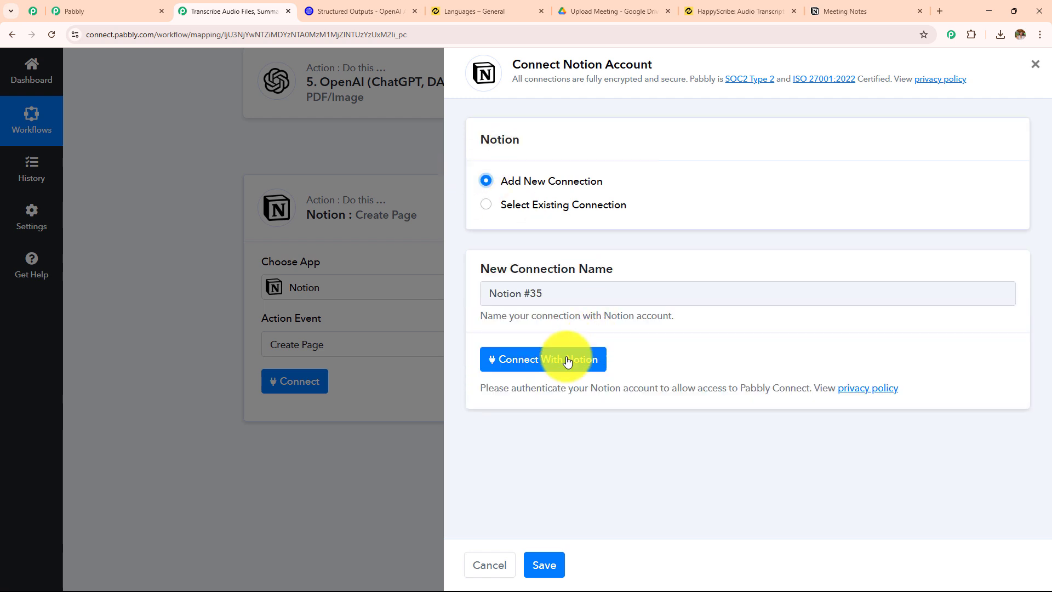
left_click(566, 360)
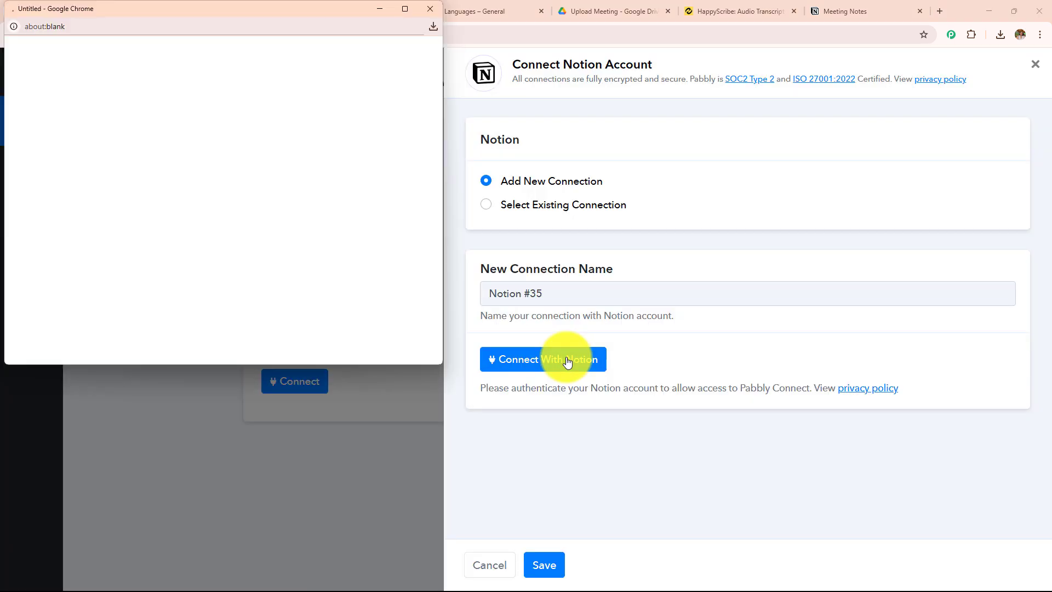
scroll(280, 244, "down", 2)
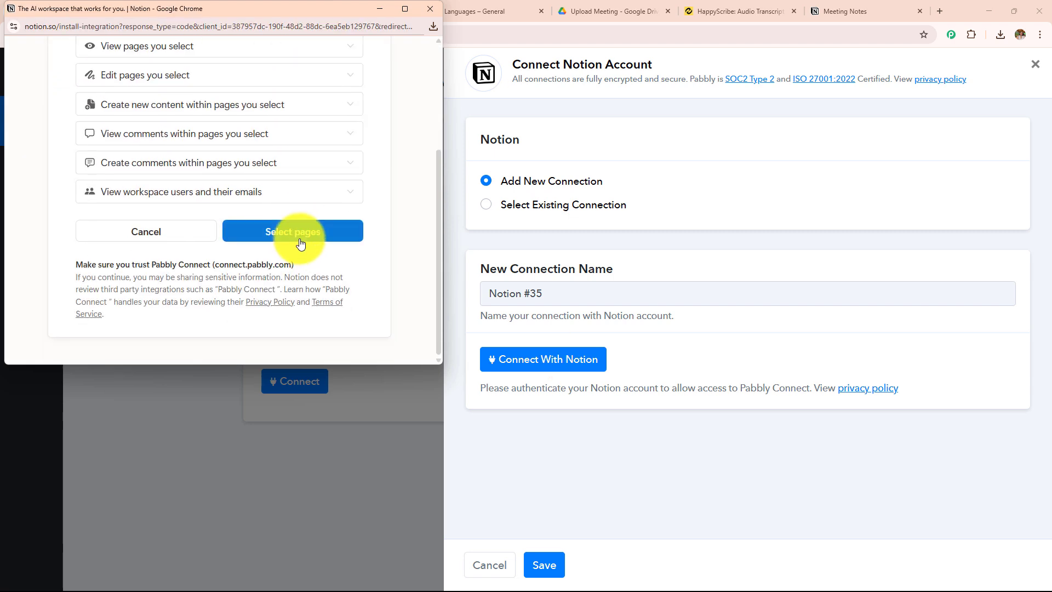
left_click(294, 237)
left_click(331, 116)
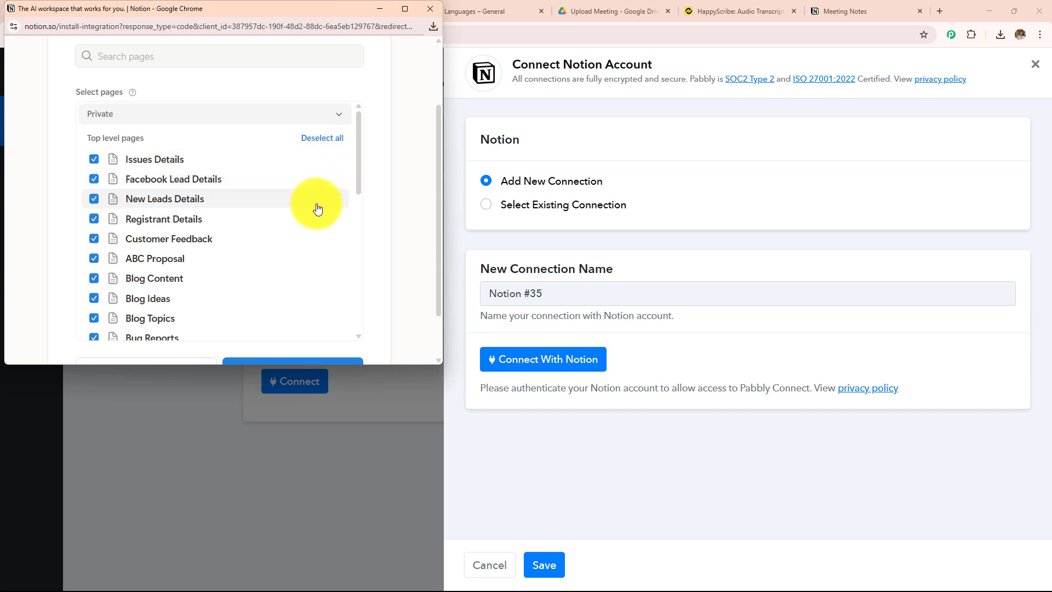
scroll(320, 246, "down", 7)
scroll(335, 346, "down", 2)
left_click(328, 321)
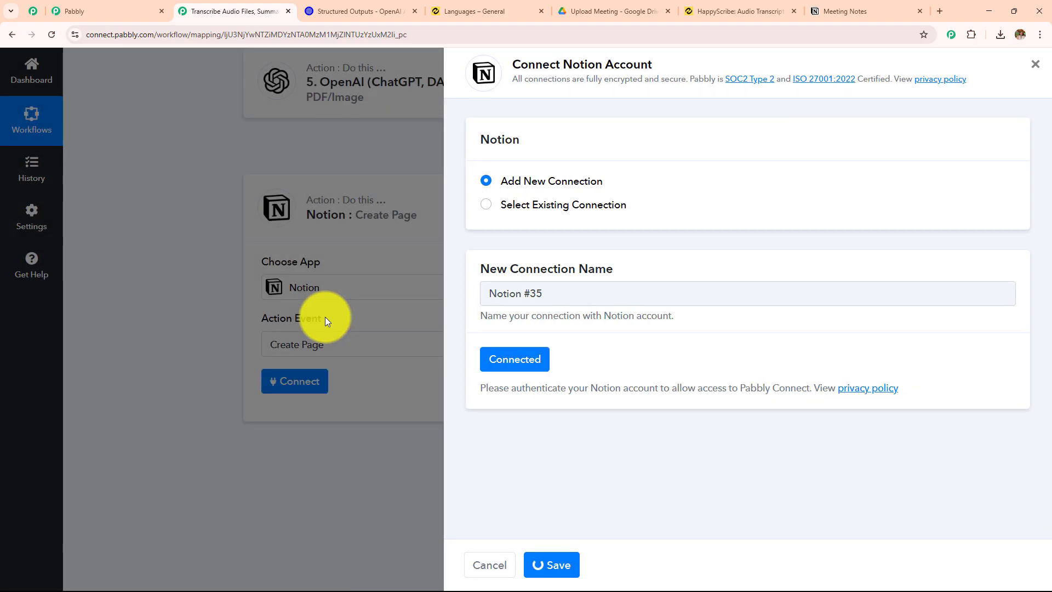
Check the Meeting Notes page in Notion and select its URL as the parent page of the Create Page action
scroll(635, 230, "down", 5)
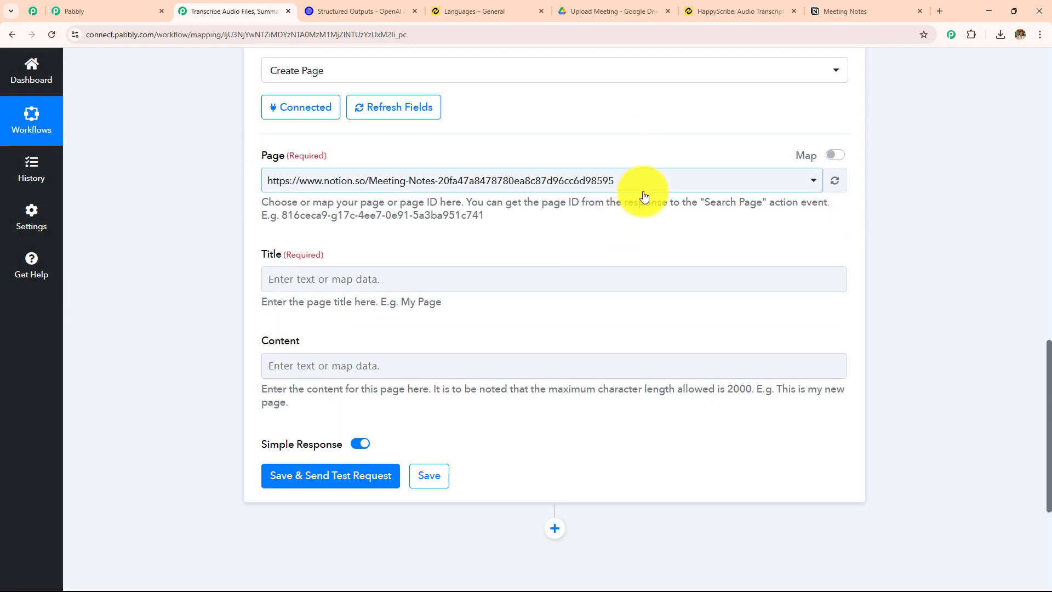
left_click(859, 3)
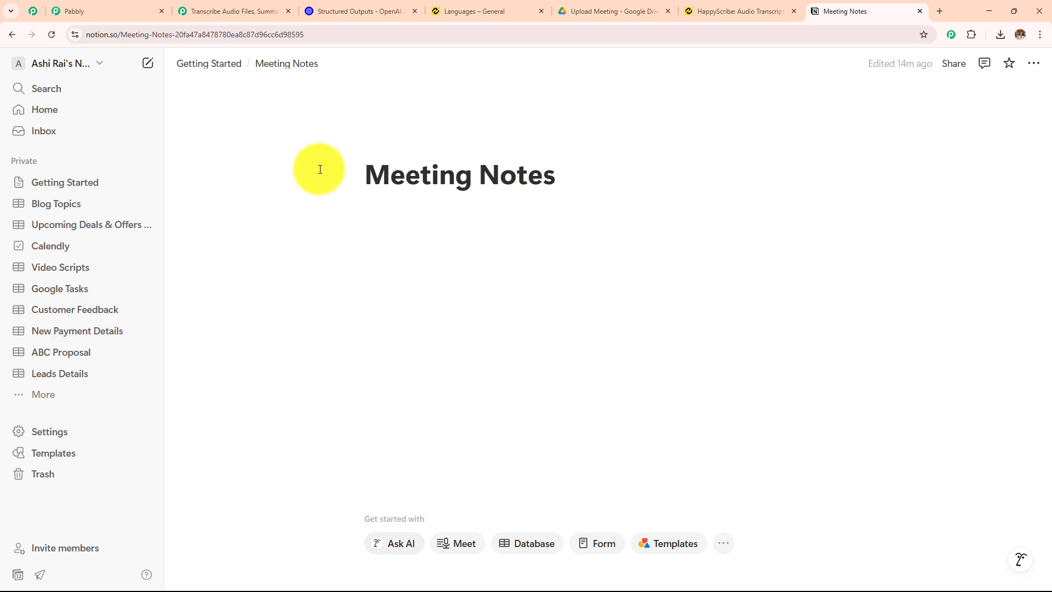
left_click(168, 4)
left_click(210, 4)
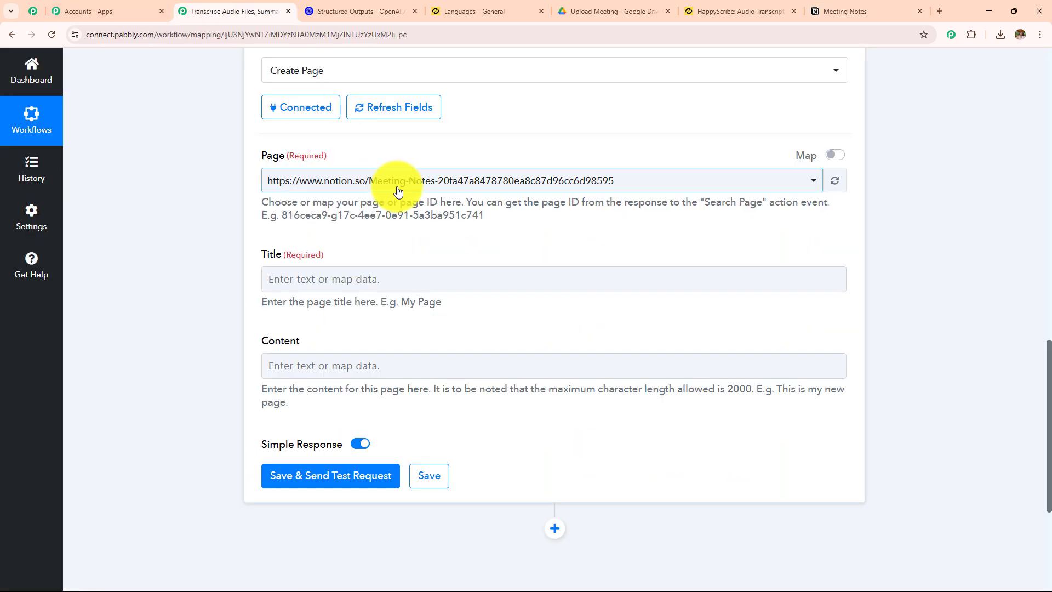
left_click(445, 186)
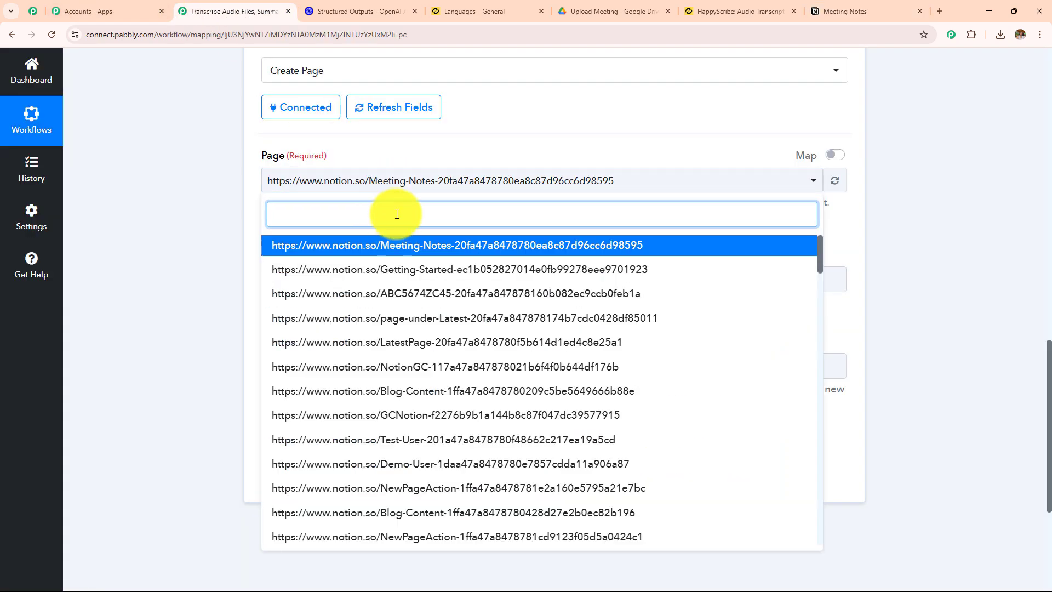
type("mee")
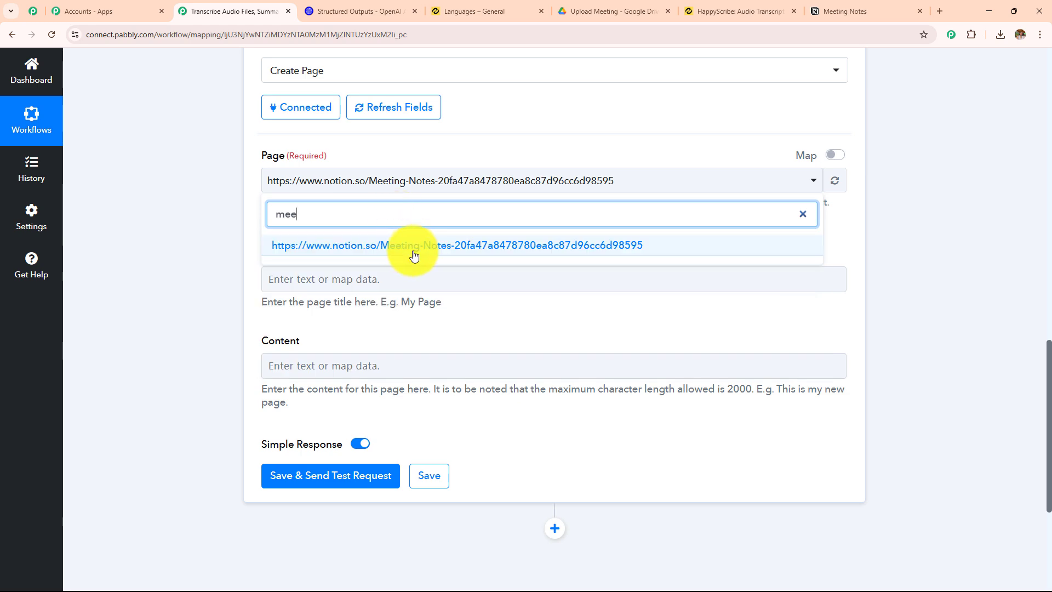
left_click(414, 252)
Map the Notion page's Title to the Type value from the OpenAI step
left_click(418, 276)
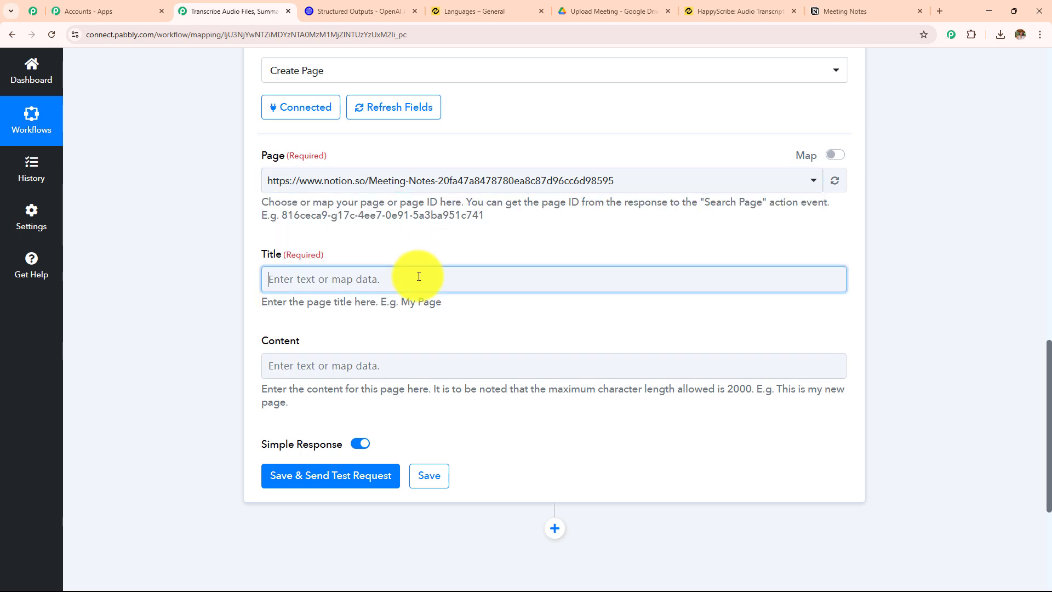
scroll(458, 274, "down", 3)
left_click(438, 403)
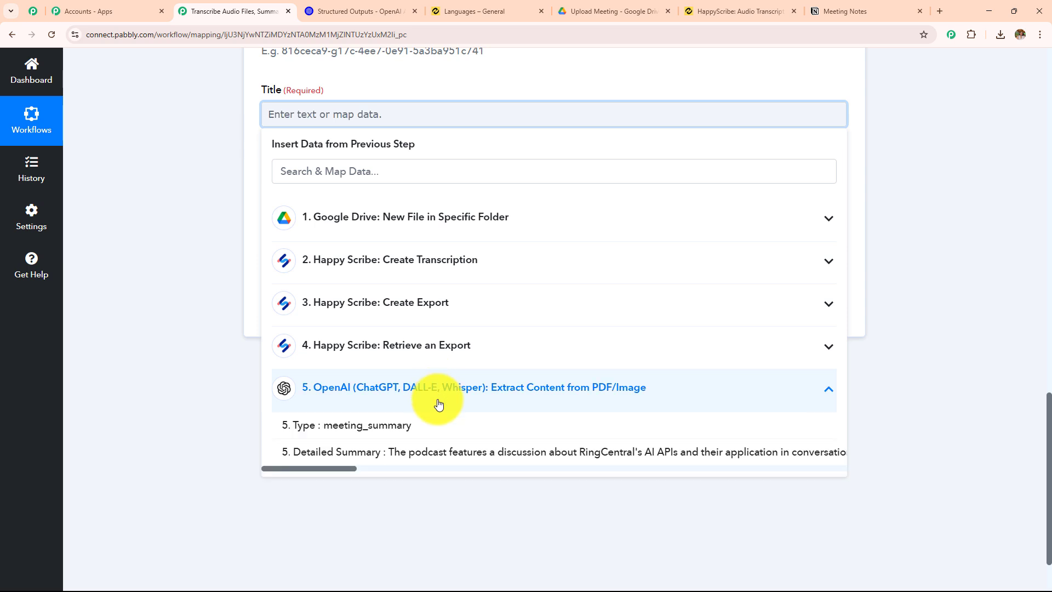
left_click(399, 428)
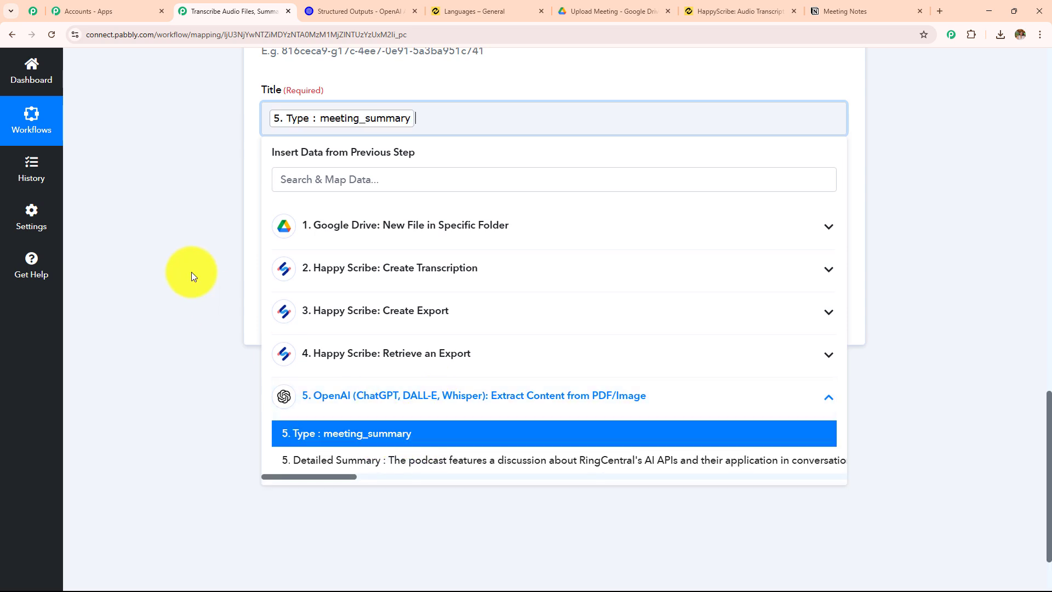
left_click(192, 271)
Map the Notion page's Content to the Detailed Summary value from the OpenAI step
left_click(335, 213)
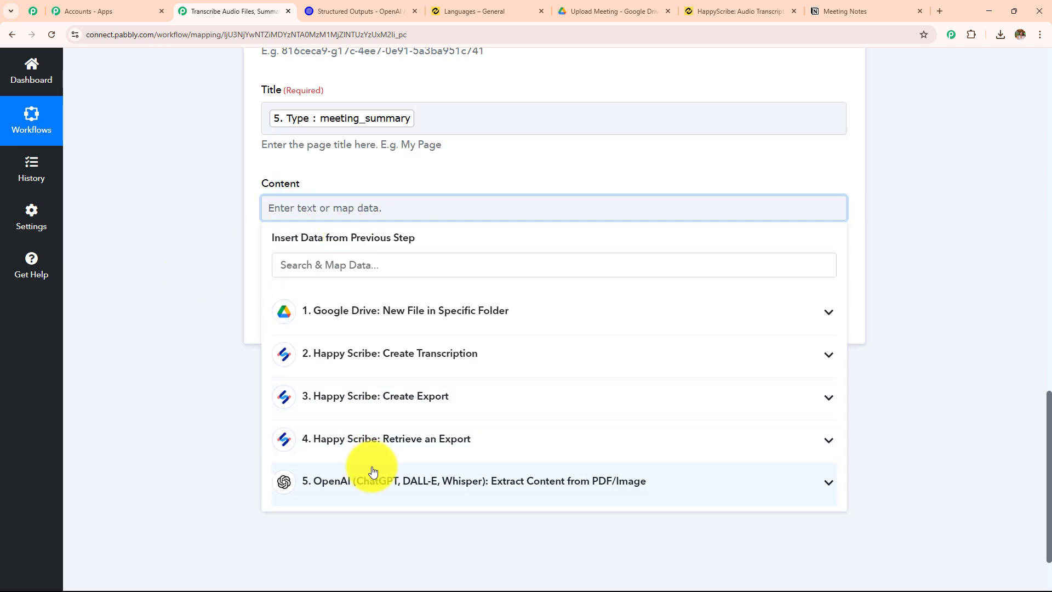
left_click(373, 471)
scroll(406, 308, "down", 2)
left_click(411, 465)
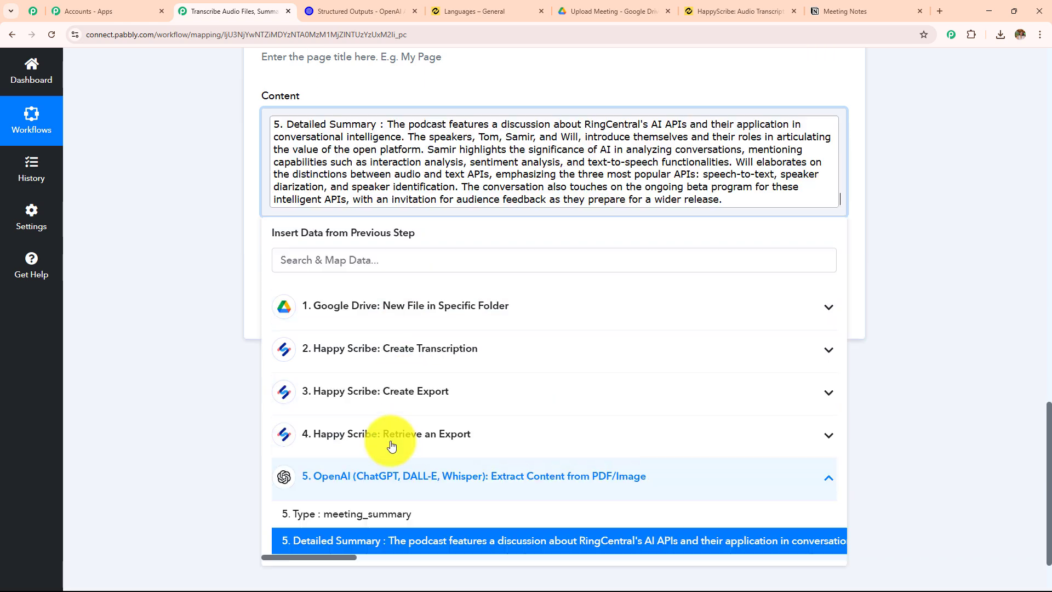
left_click(200, 247)
scroll(436, 274, "up", 3)
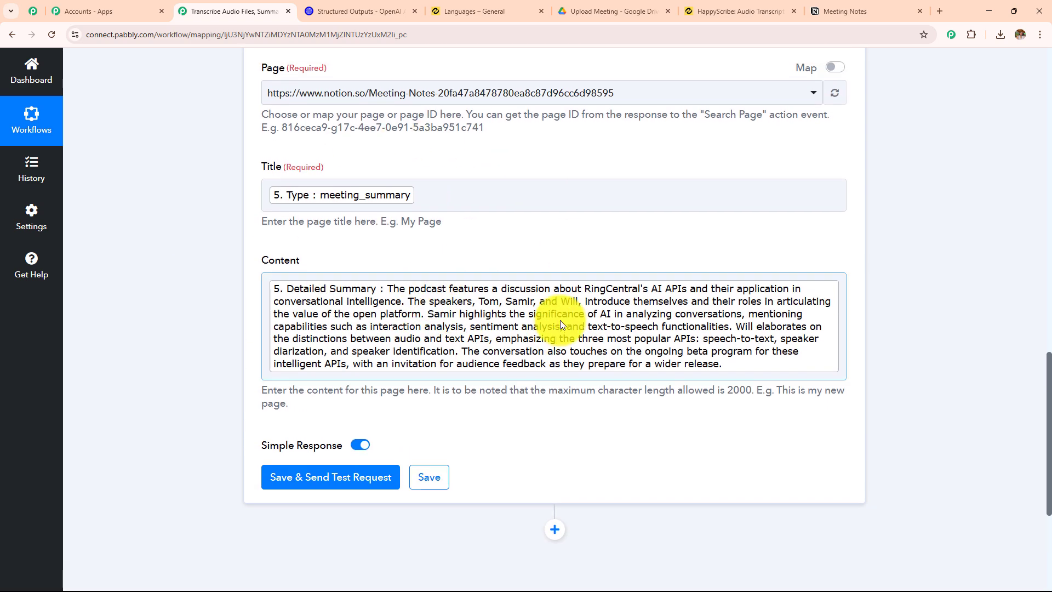
Save the Notion action, send its test request and check the Object and Created By entries in the response
left_click(367, 267)
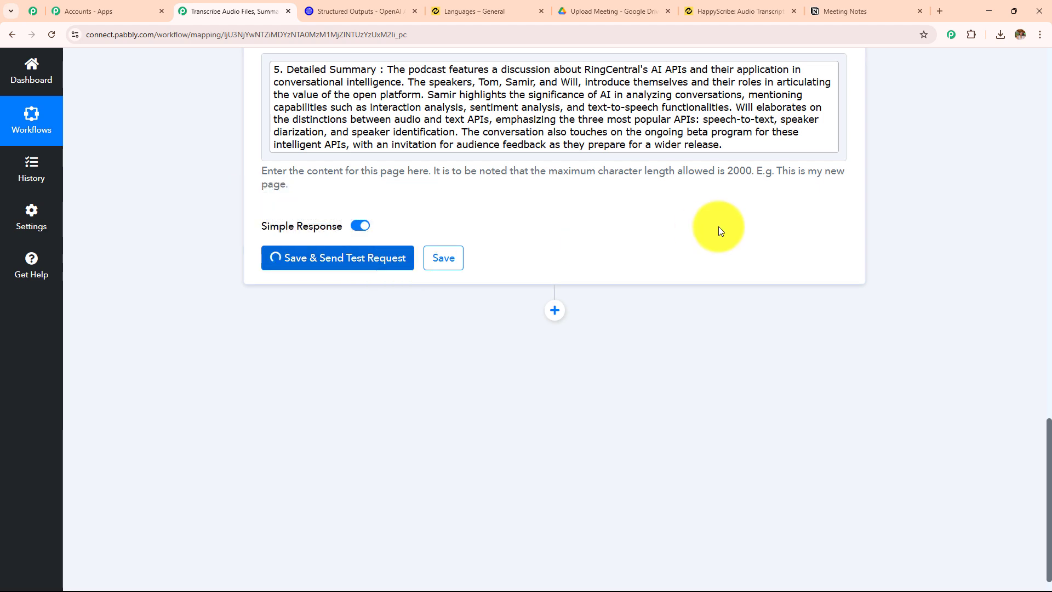
scroll(718, 226, "down", 1)
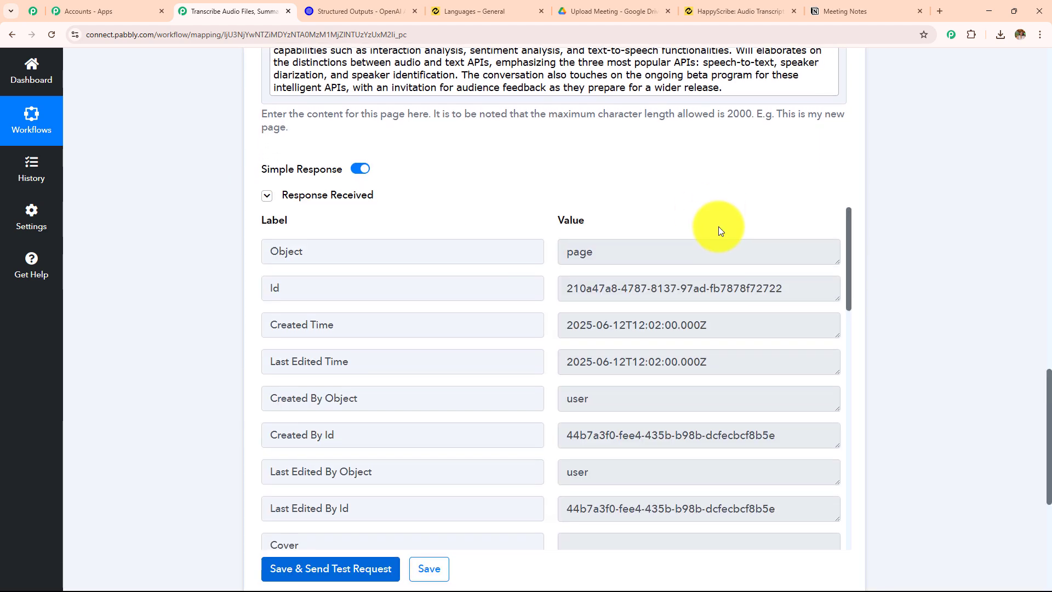
scroll(718, 226, "down", 3)
left_click(626, 92)
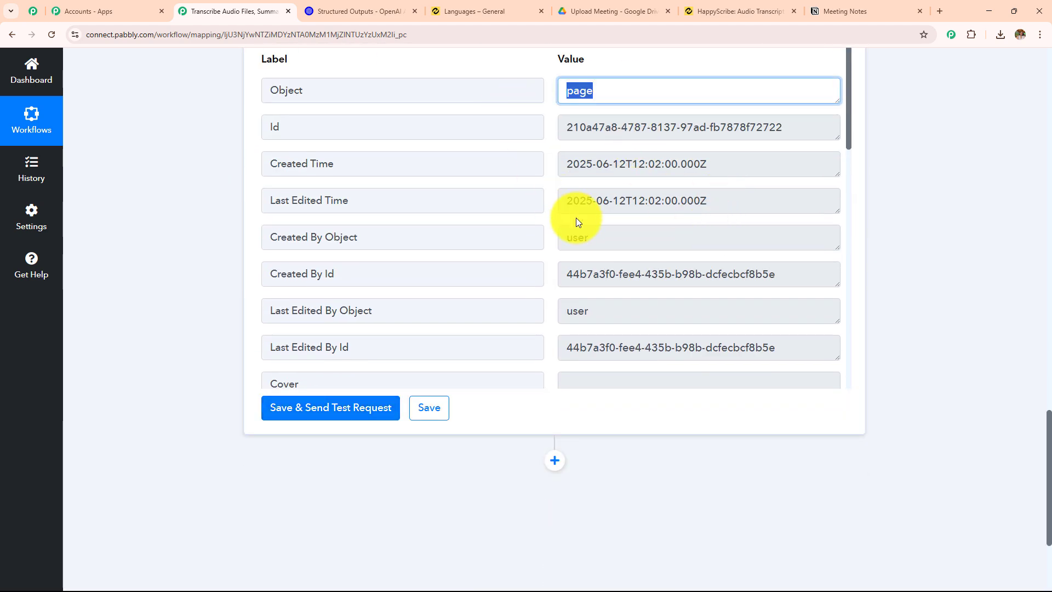
left_click(576, 236)
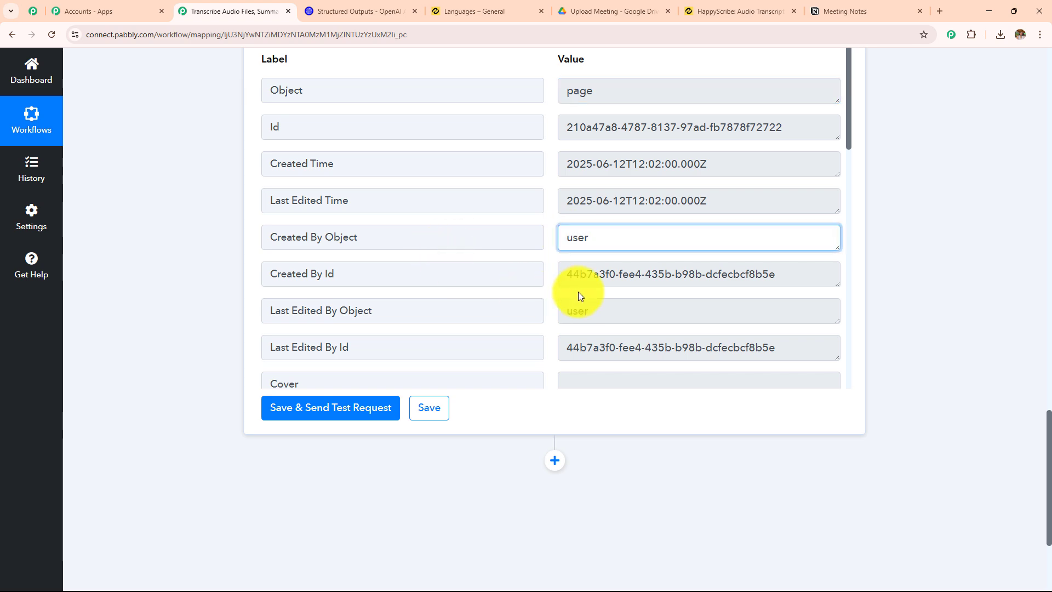
Open the meeting_summary page under Meeting Notes in Notion, read its content and return to the Pabbly Connect workflow
left_click(867, 10)
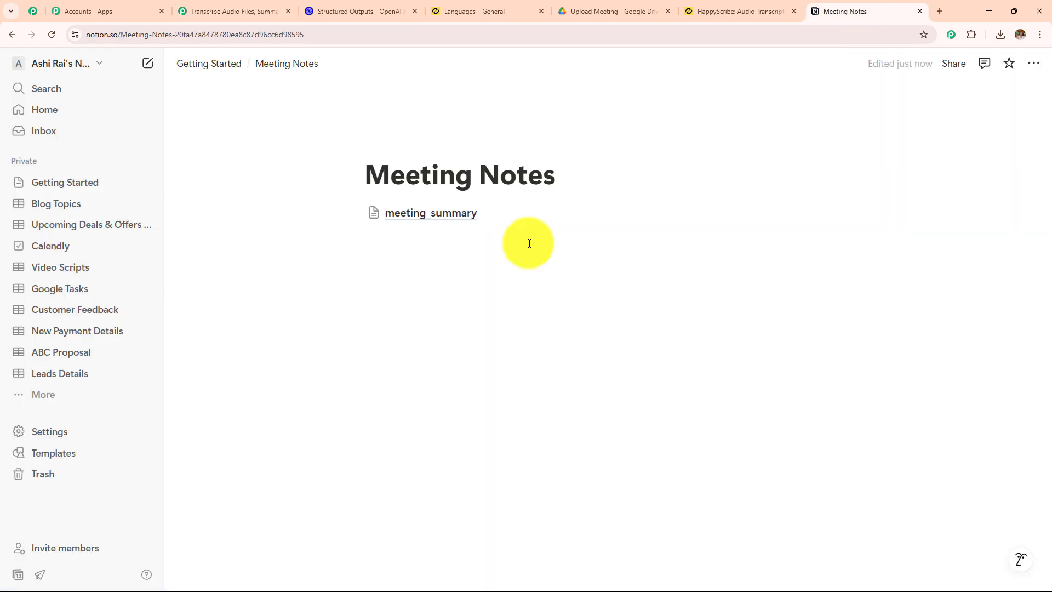
left_click(450, 215)
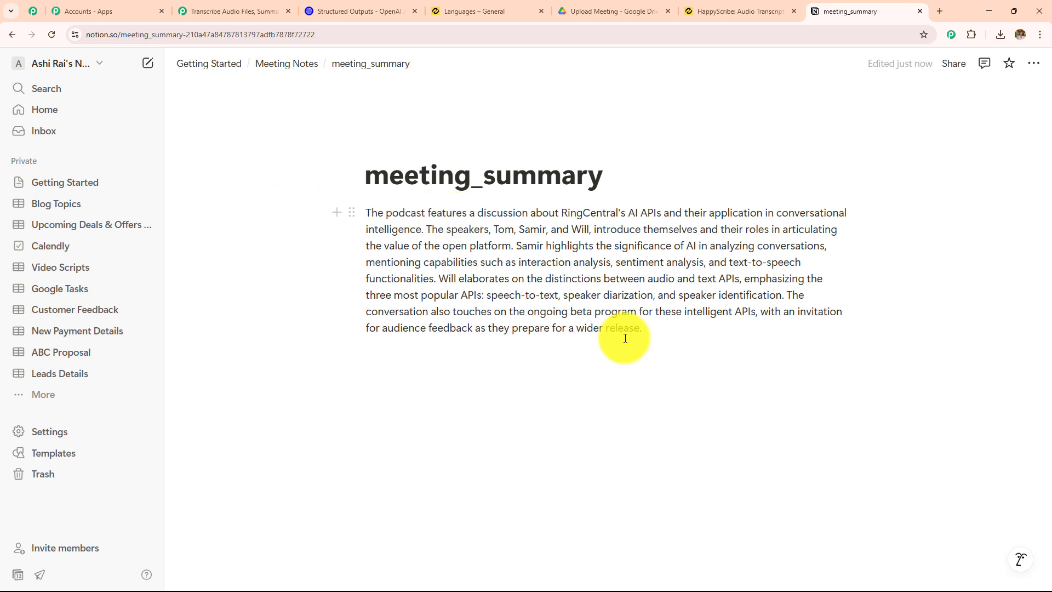
left_click(11, 35)
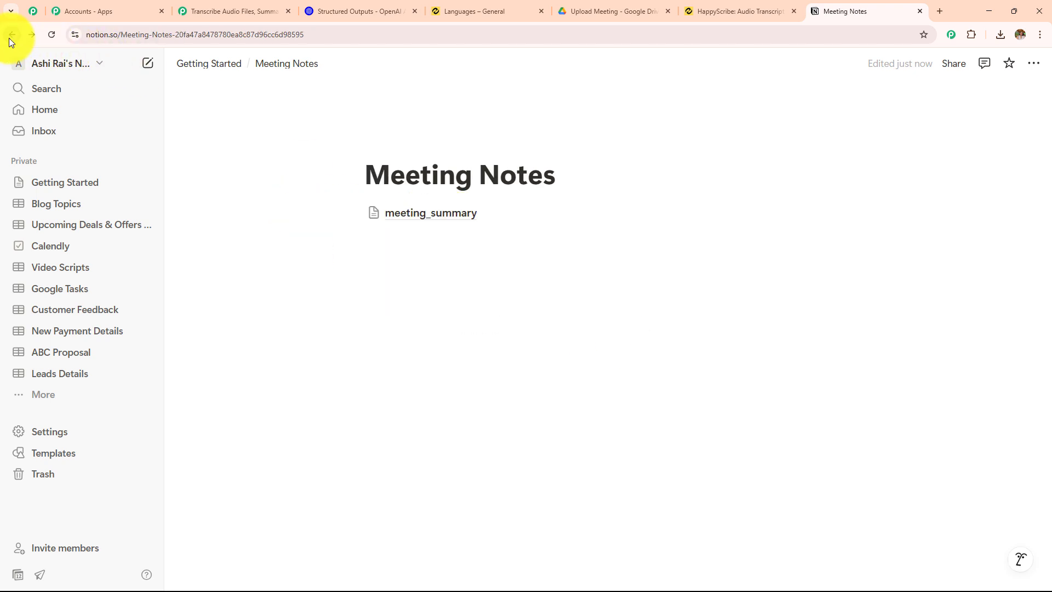
left_click(235, 11)
scroll(496, 296, "up", 7)
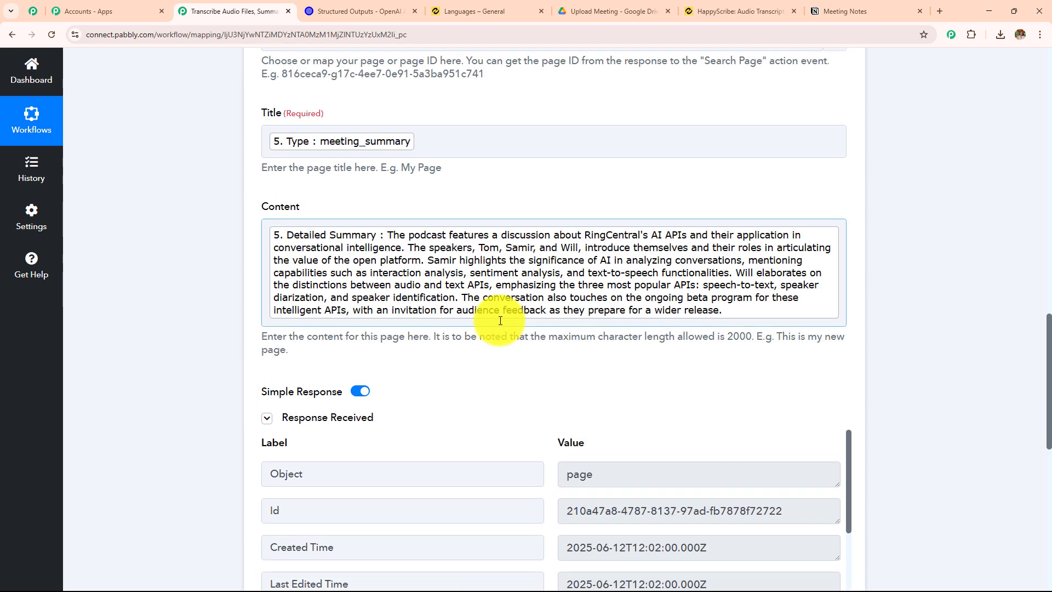
Compare the Notion action's mapped page, title and content with the meeting_summary entry on the Meeting Notes page in Notion
scroll(500, 320, "down", 3)
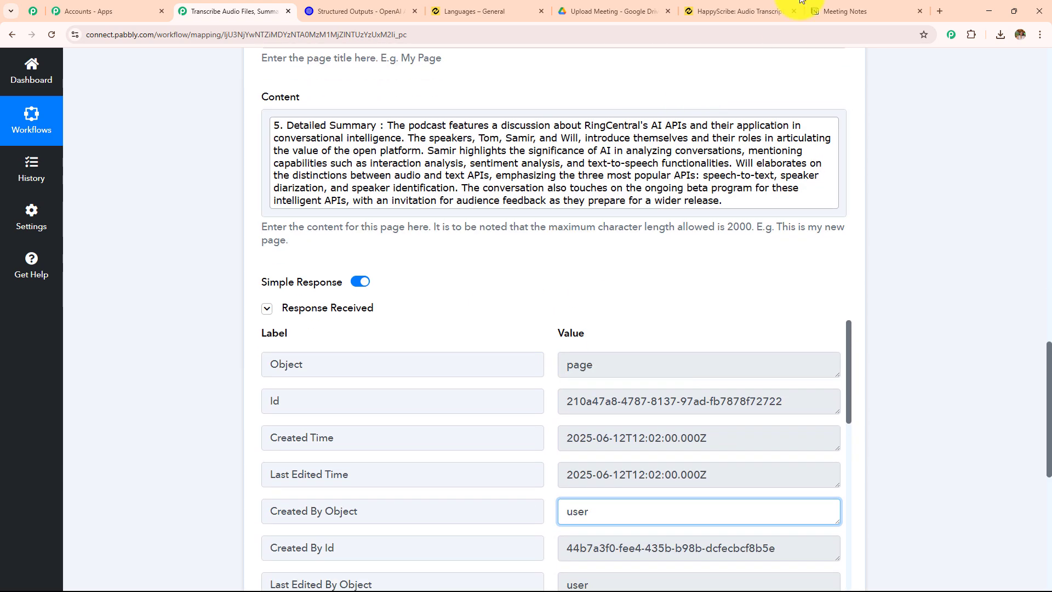
left_click(827, 12)
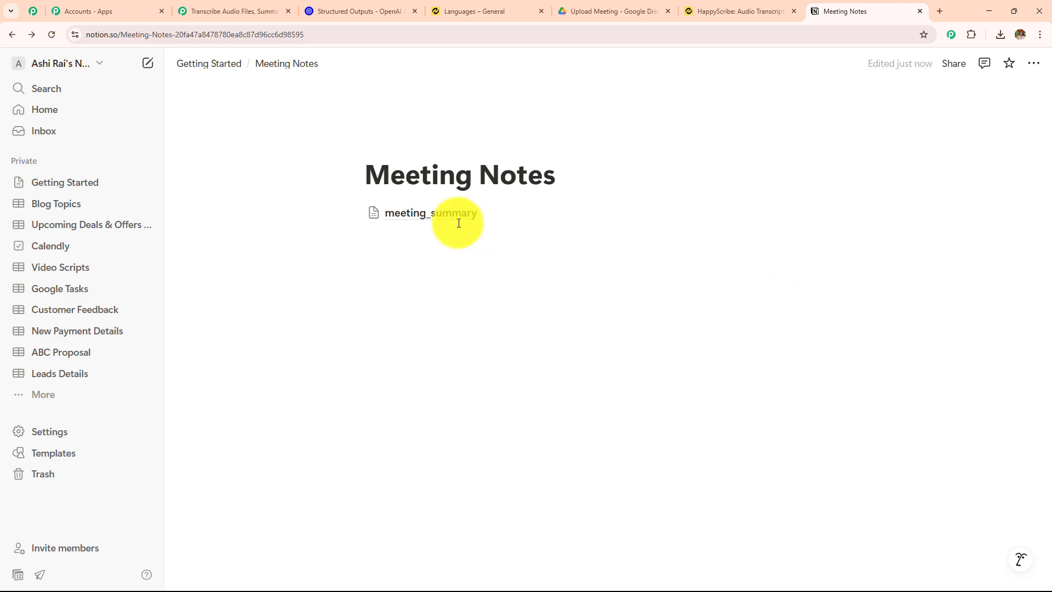
left_click(242, 15)
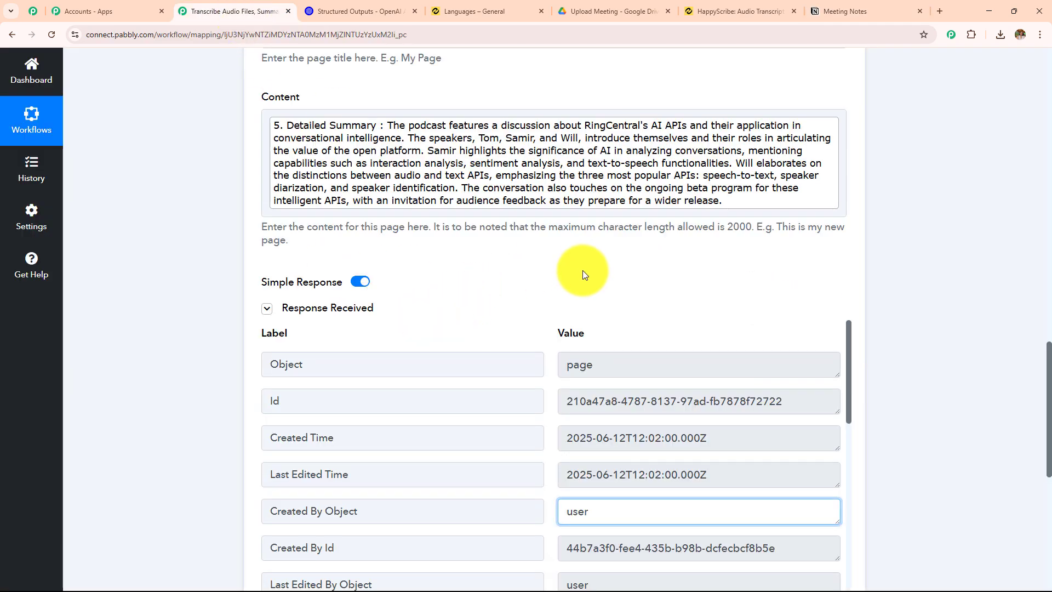
scroll(583, 267, "up", 6)
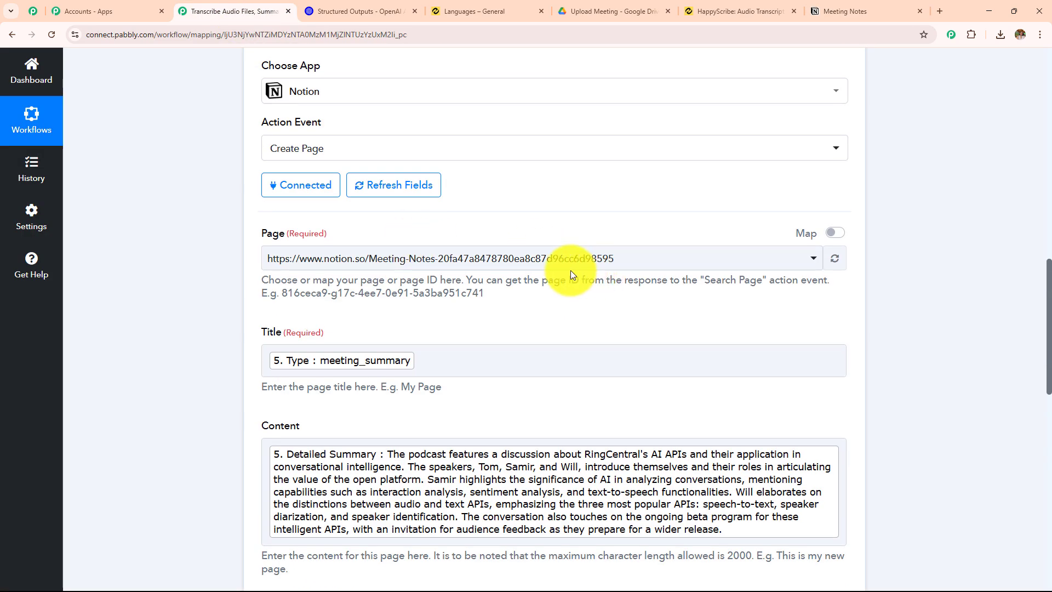
left_click(507, 359)
scroll(493, 356, "down", 2)
scroll(515, 378, "down", 1)
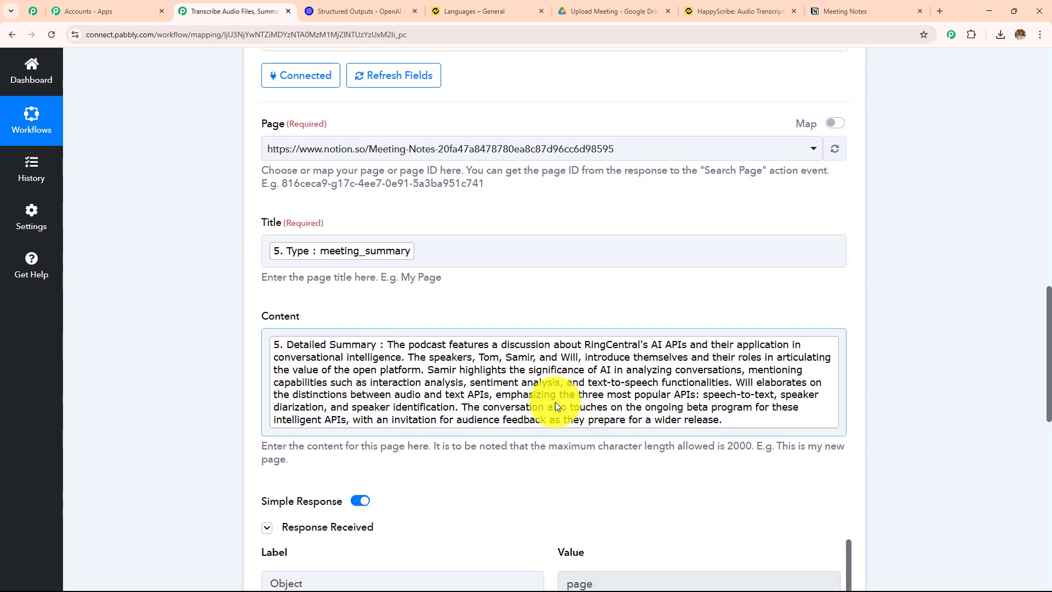
Review the complete workflow from the Google Drive trigger through the Happy Scribe and OpenAI actions to the Notion Create Page action
scroll(559, 394, "up", 20)
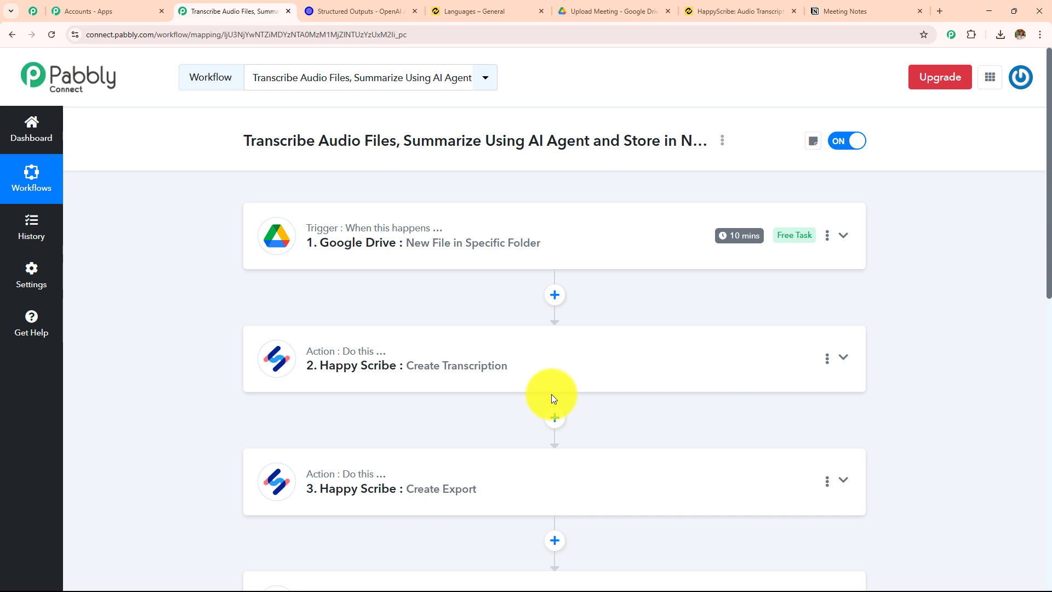
scroll(551, 393, "down", 1)
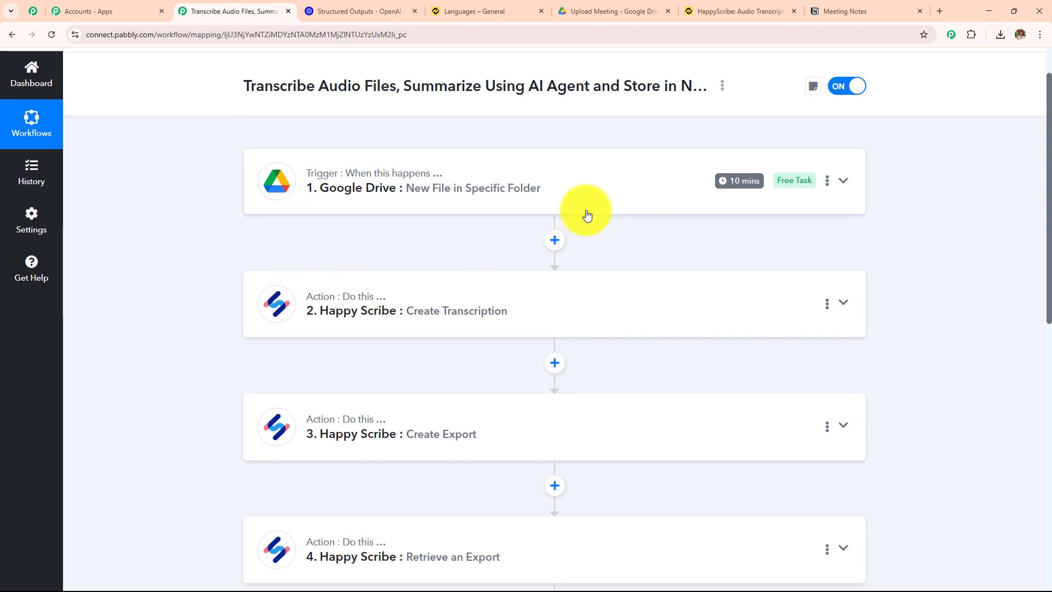
scroll(585, 213, "down", 3)
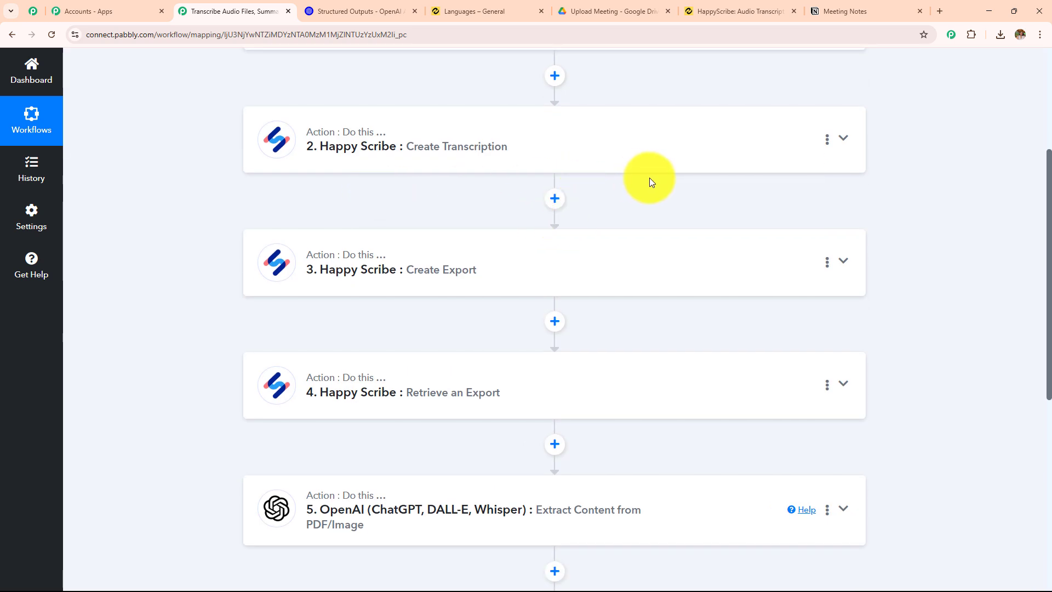
scroll(648, 252, "down", 3)
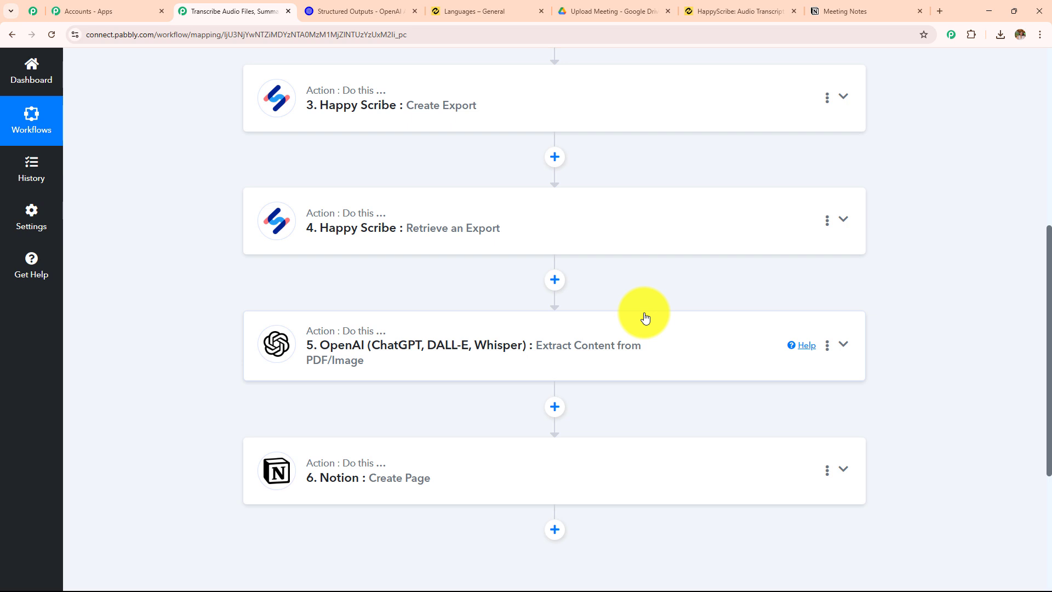
scroll(723, 380, "down", 2)
scroll(724, 380, "down", 2)
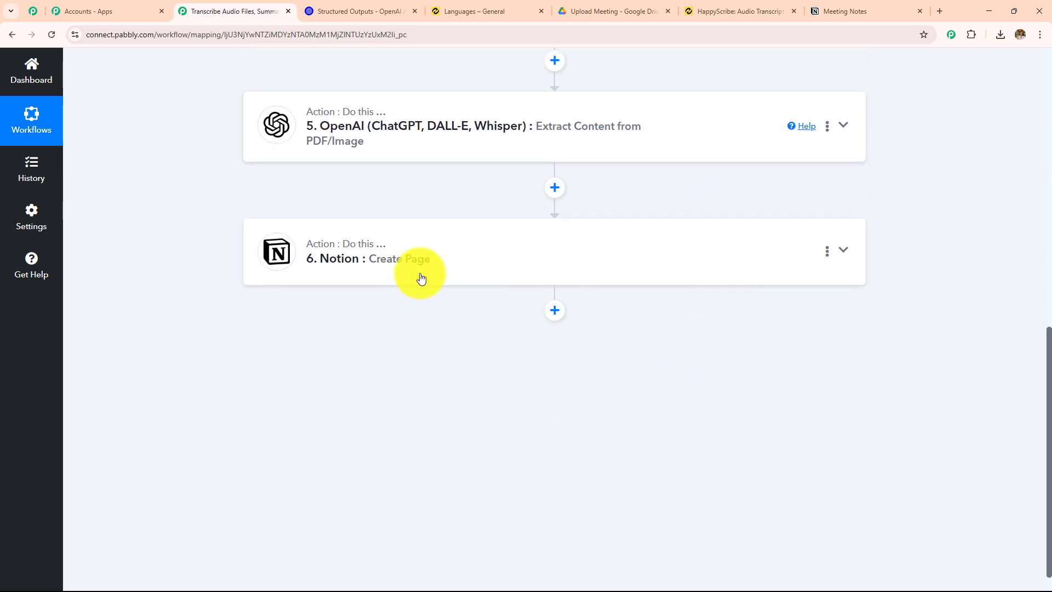
Check the Meeting Notes page in Notion once more and return to the Pabbly Connect workflow
left_click(852, 17)
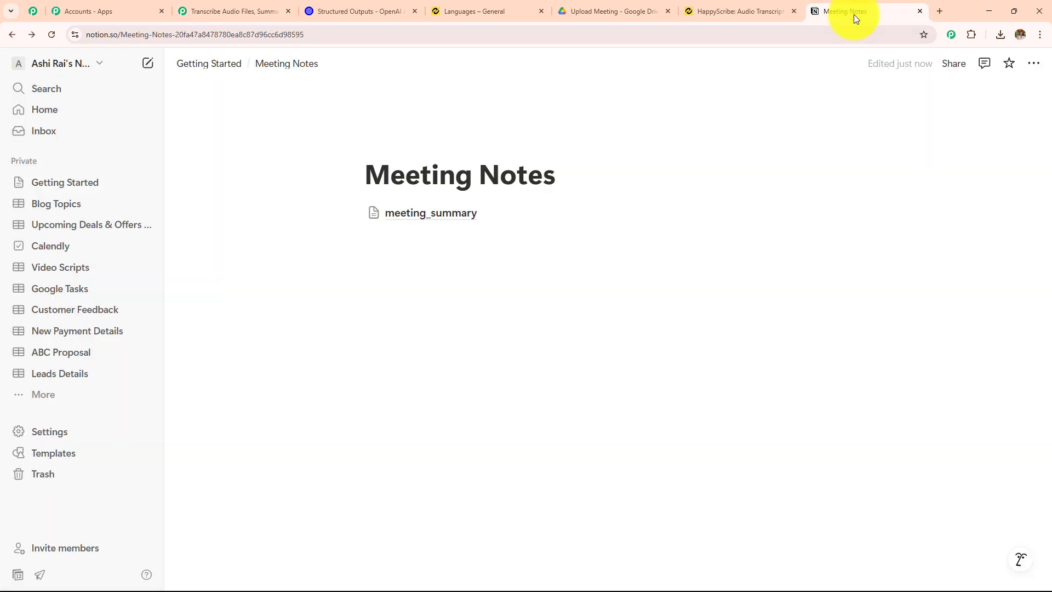
left_click(245, 34)
left_click(244, 16)
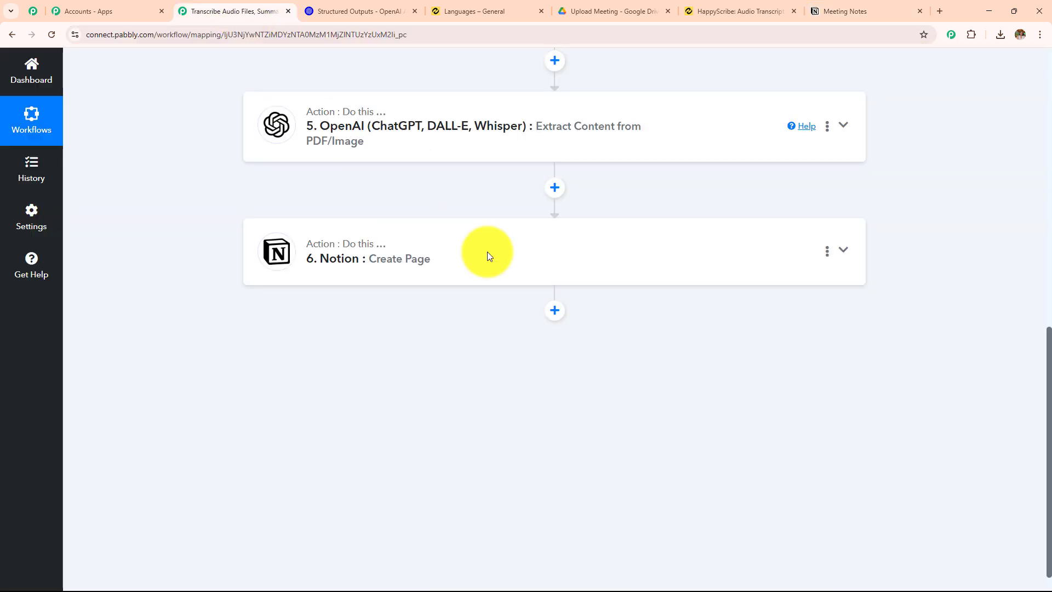
scroll(540, 307, "up", 6)
scroll(543, 311, "up", 4)
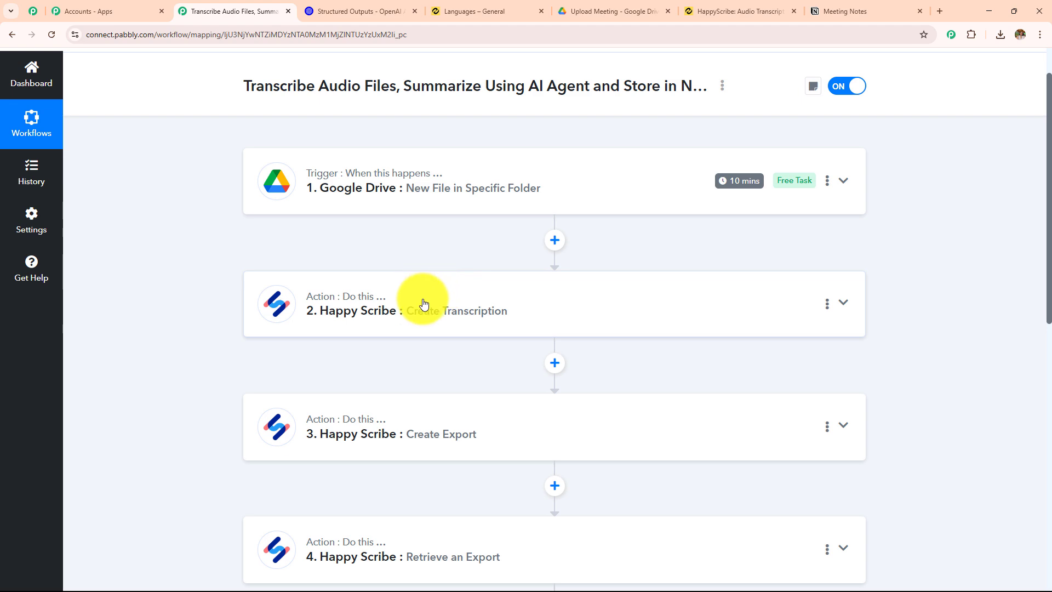
scroll(423, 301, "down", 5)
scroll(423, 306, "down", 5)
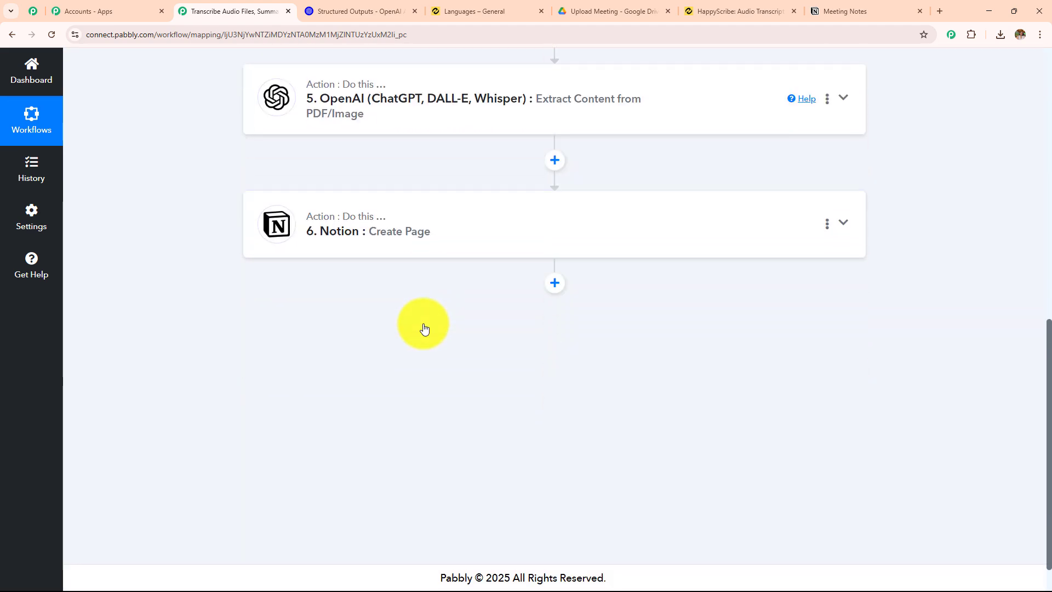
scroll(423, 329, "up", 8)
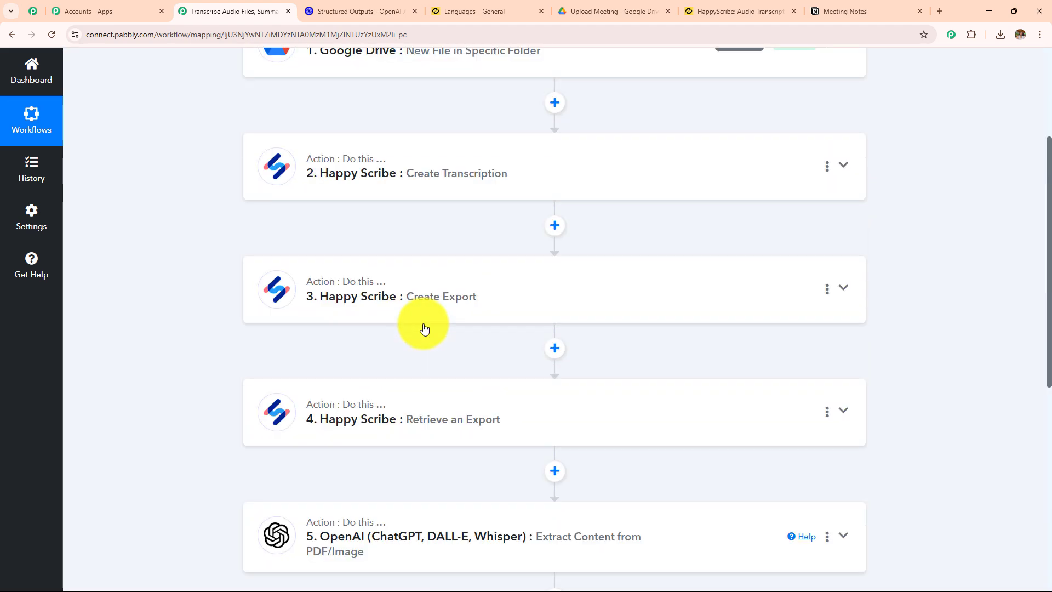
scroll(423, 327, "up", 3)
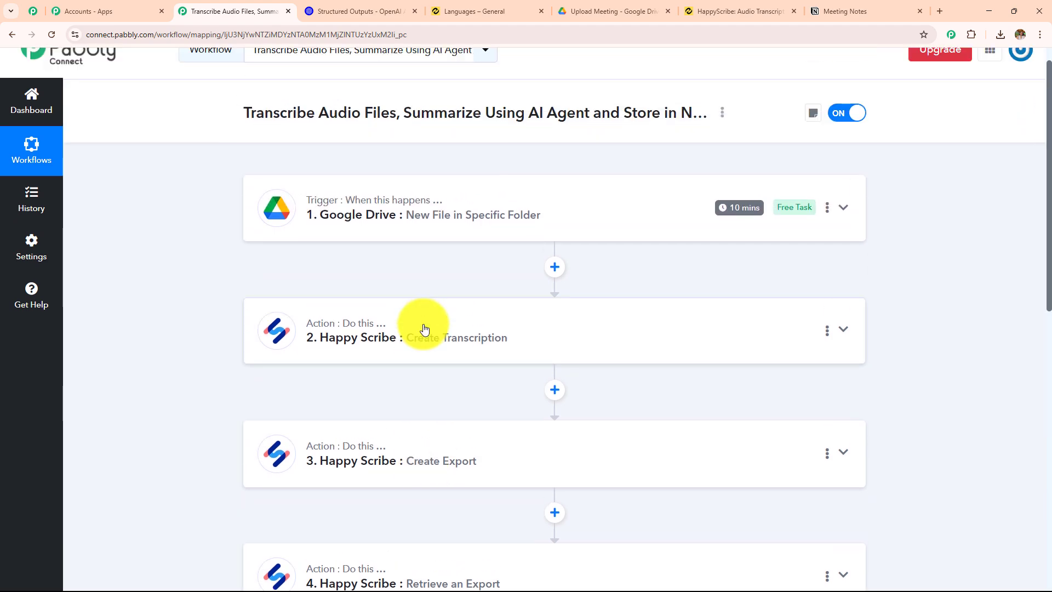